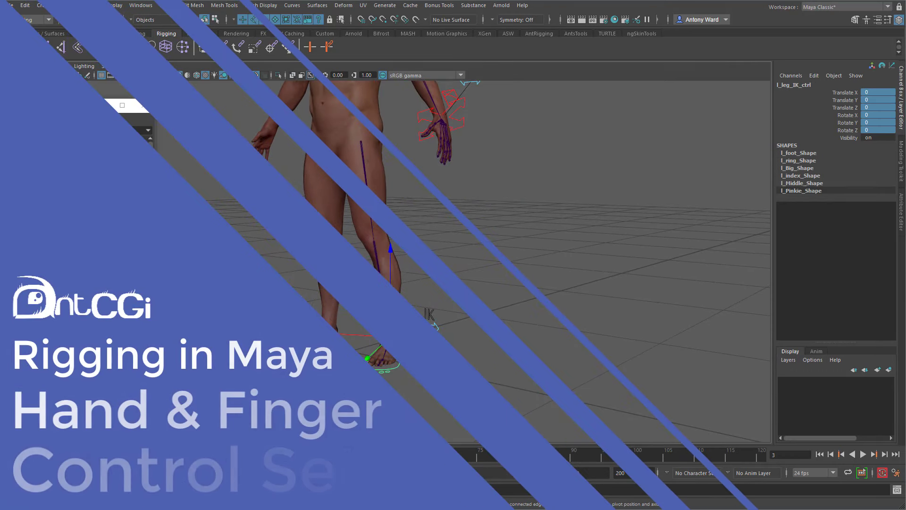
- Move the left foot's IK control outward from the body and rotate it to test the leg
drag(391, 336, 434, 299)
key(e)
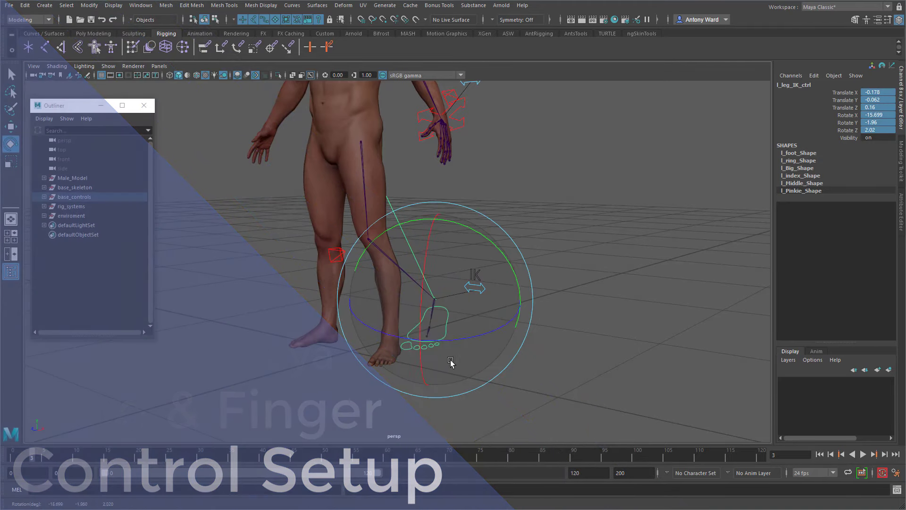
click(506, 310)
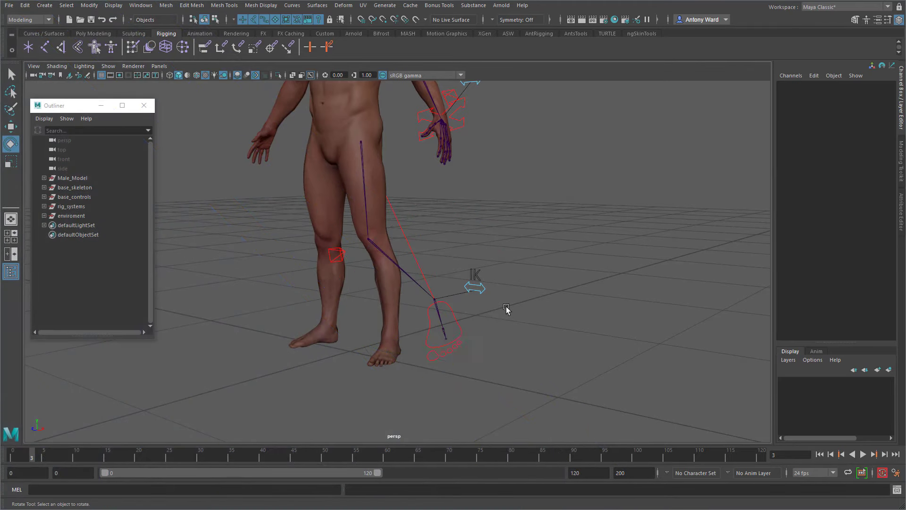
- Select the left leg's switch control and scrub its IK FK Switch attribute to test the blending
click(474, 287)
click(851, 100)
mouse_move(607, 198)
middle_down()
mouse_move(595, 199)
mouse_move(613, 198)
middle_up()
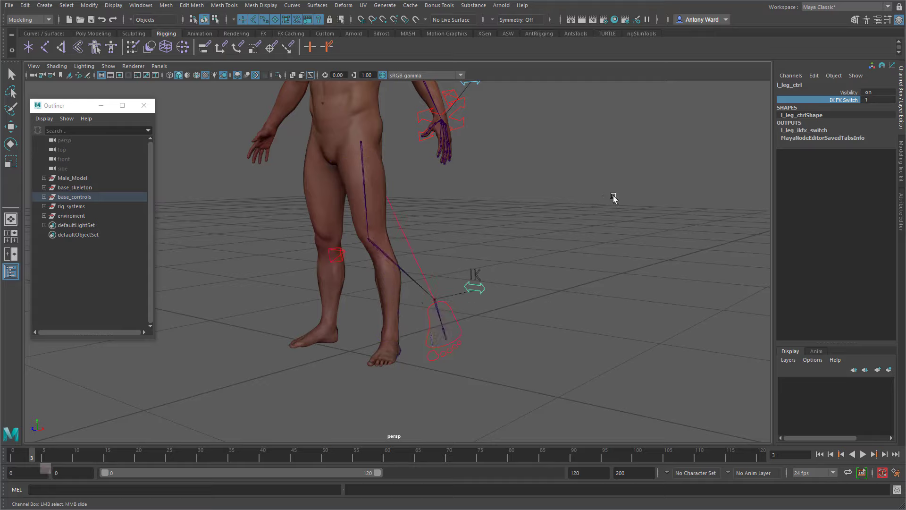
- Reset all translate and rotate values of the left leg's IK control to 0
click(463, 332)
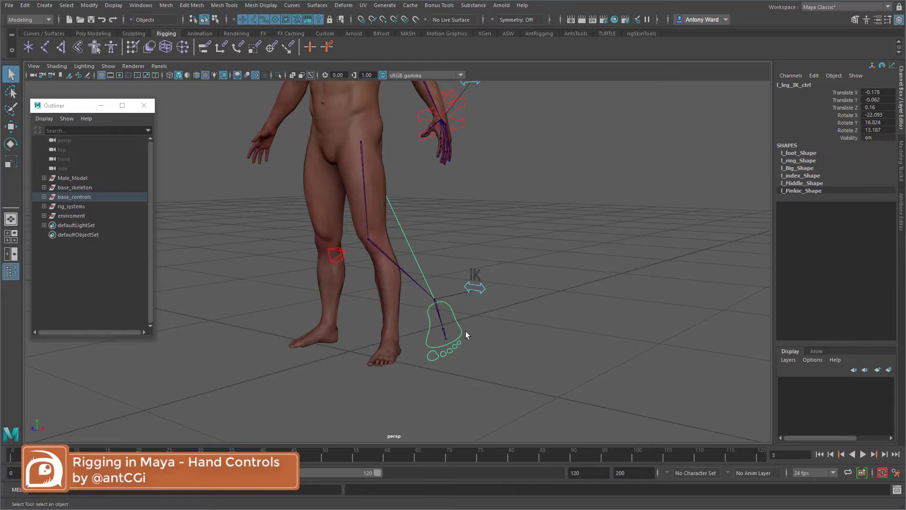
drag(894, 97, 883, 127)
text(0)
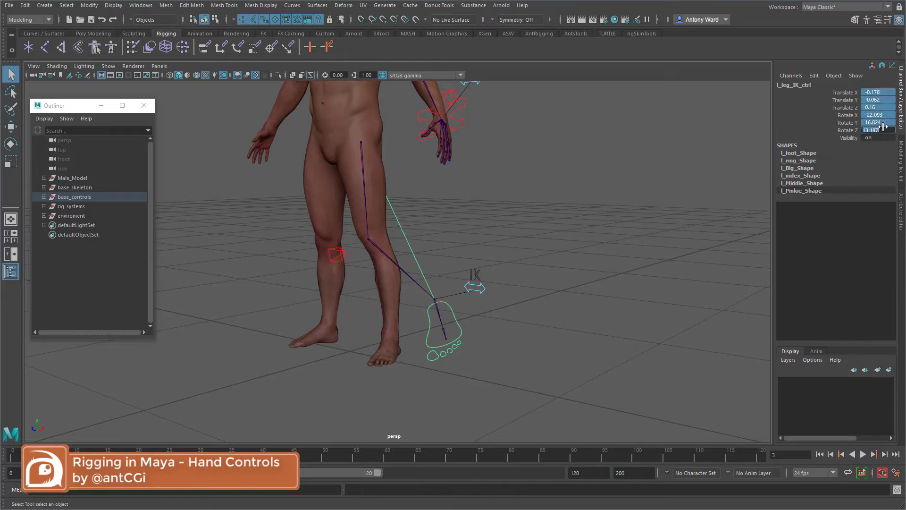
key(Return)
click(438, 219)
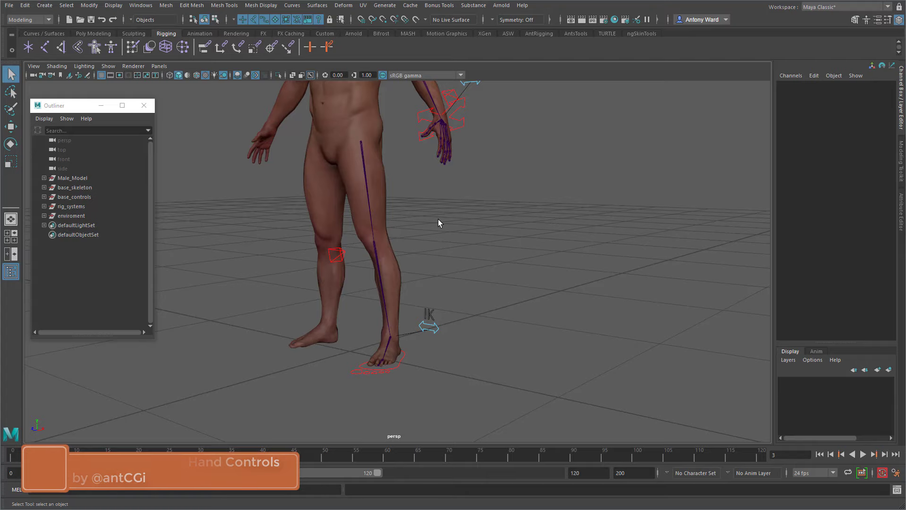
- Try rotating a single joint of the left hand's index finger
mouse_move(439, 219)
alt+mouse_down()
mouse_move(416, 235)
mouse_move(441, 226)
alt+mouse_up()
alt+middle_drag(441, 226, 423, 313)
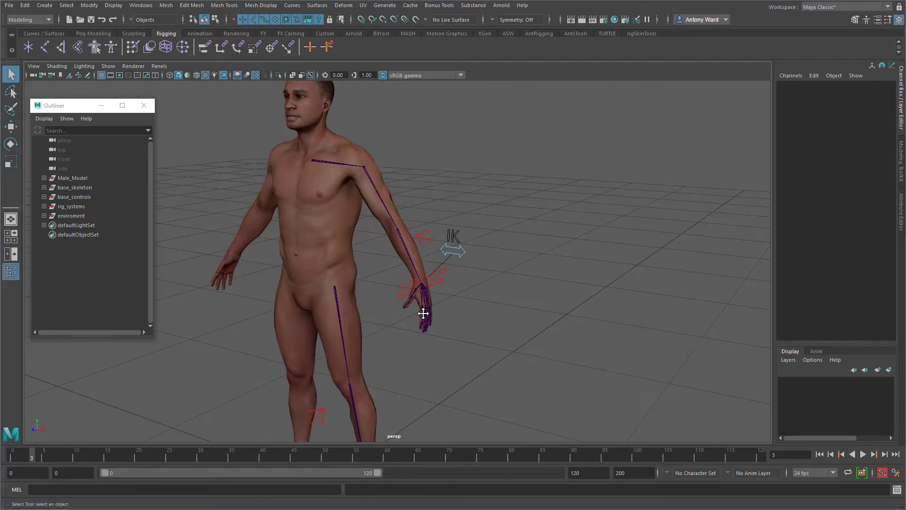
alt+drag(423, 312, 418, 295)
mouse_move(418, 295)
alt+right_down()
mouse_move(500, 297)
mouse_move(409, 301)
alt+right_up()
click(393, 295)
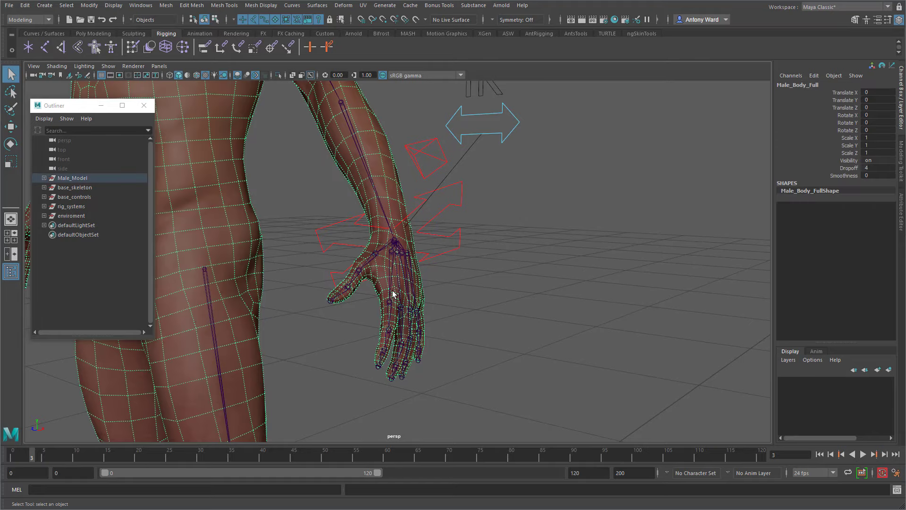
click(390, 293)
key(e)
drag(424, 294, 435, 314)
key(ctrl+z)
click(435, 315)
- Try rotating the left index finger's three joints together about different axes
click(391, 312)
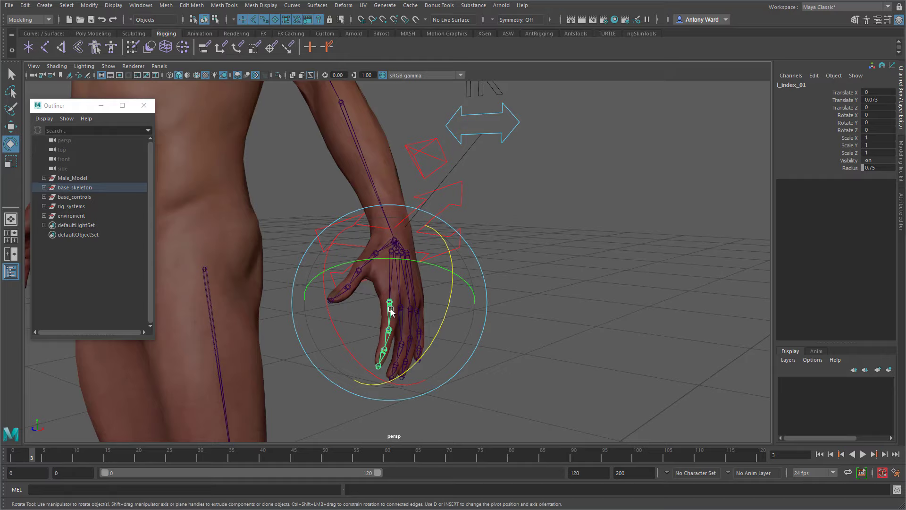
key(t)
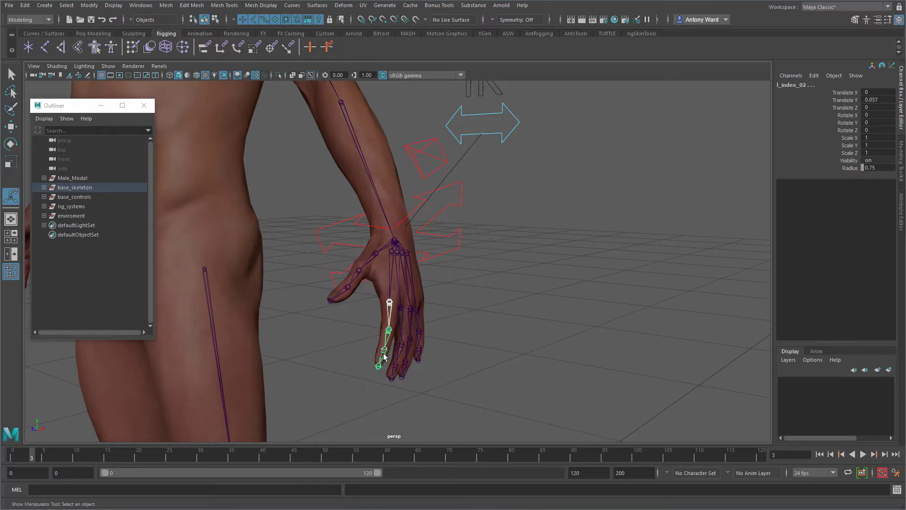
shift+click(384, 354)
key(e)
drag(457, 315, 439, 330)
key(ctrl+z)
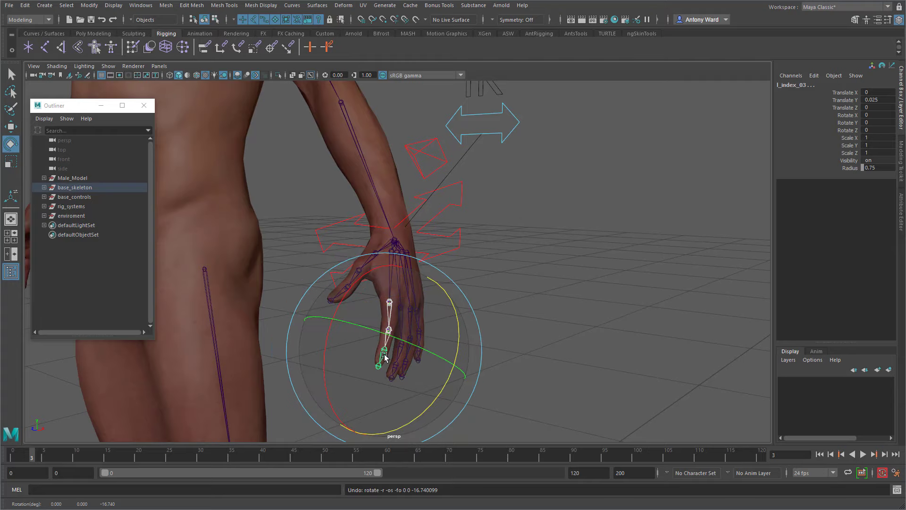
drag(324, 356, 324, 349)
key(ctrl+z)
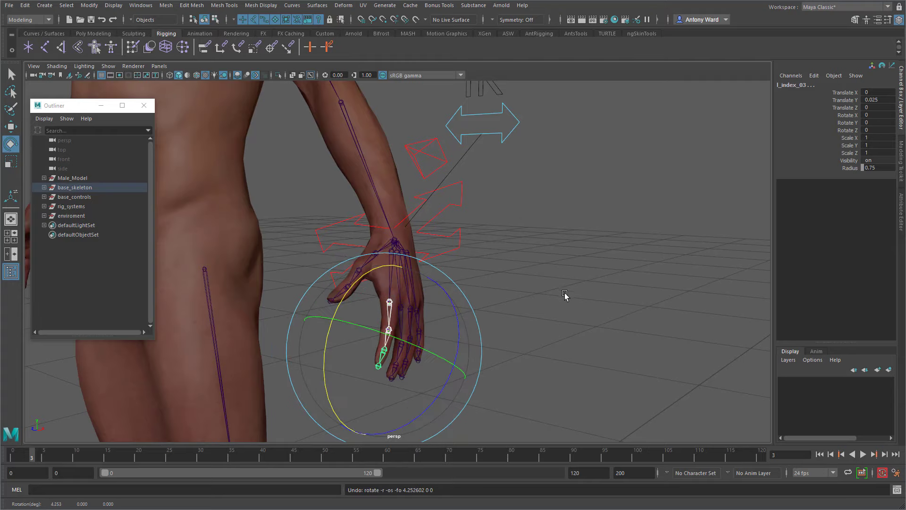
alt+drag(566, 272, 584, 273)
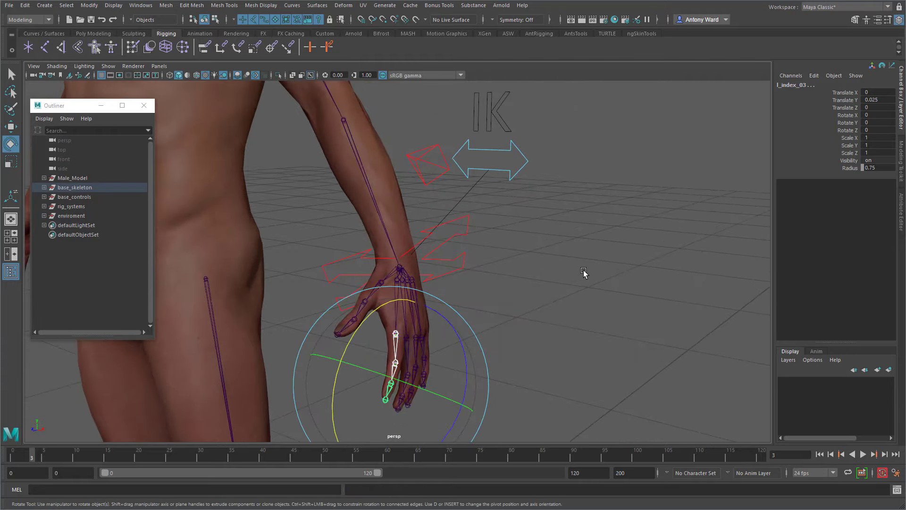
click(585, 273)
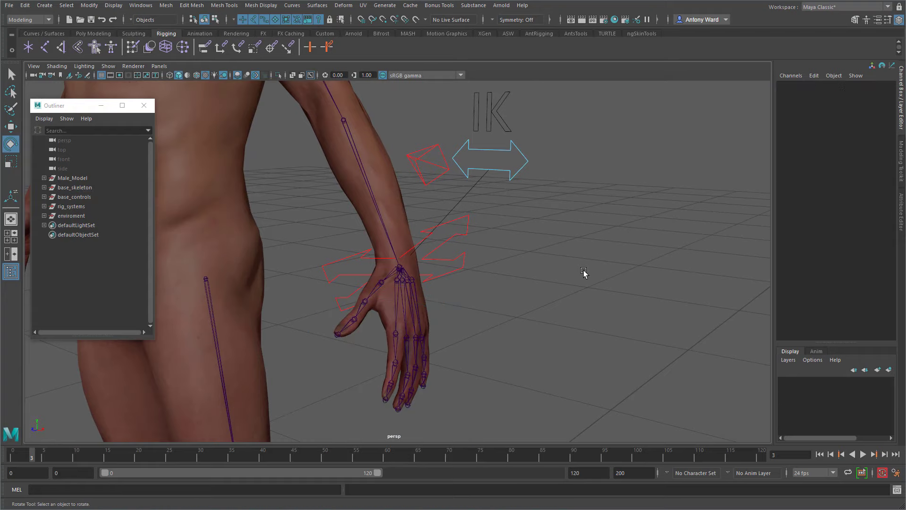
- Hide the Male_Model group so only the skeleton and controls are displayed
click(108, 69)
click(75, 183)
click(74, 182)
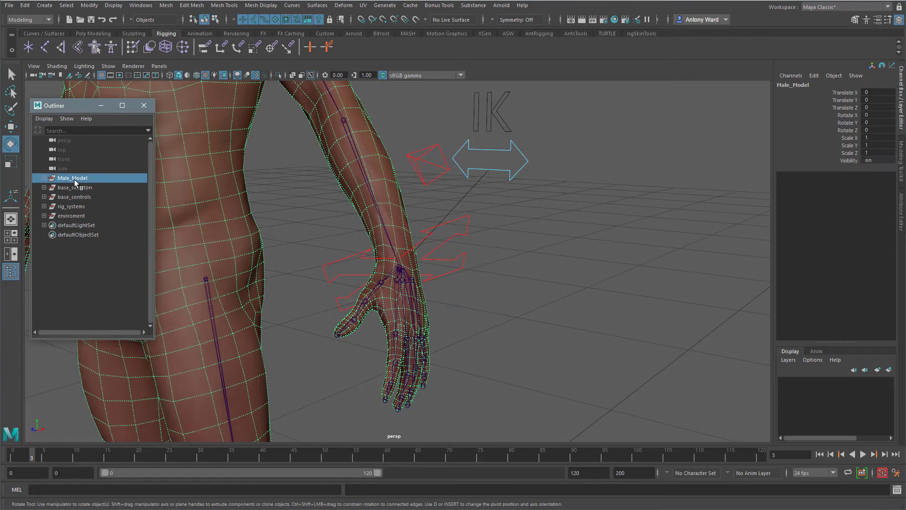
key(ctrl+h)
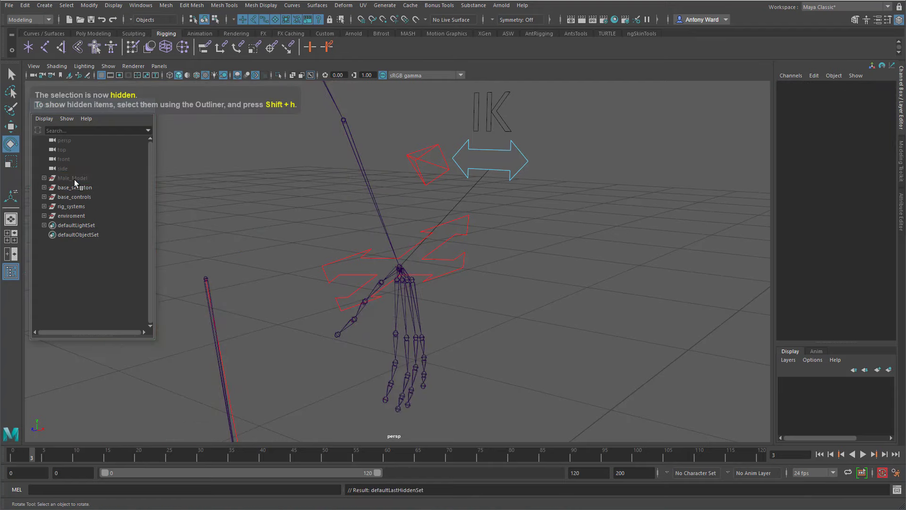
- Create a NURBS circle at the origin
alt+right_drag(585, 324, 340, 297)
mouse_move(340, 297)
alt+mouse_down()
mouse_move(328, 299)
mouse_move(341, 307)
alt+mouse_up()
alt+middle_drag(341, 307, 397, 236)
alt+drag(397, 236, 397, 262)
alt+middle_drag(397, 262, 370, 319)
alt+right_drag(370, 318, 678, 273)
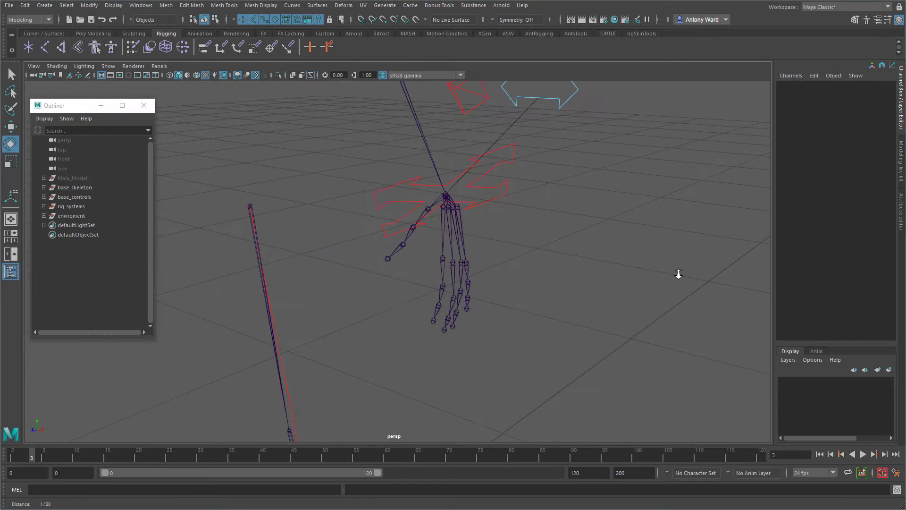
alt+drag(678, 272, 508, 257)
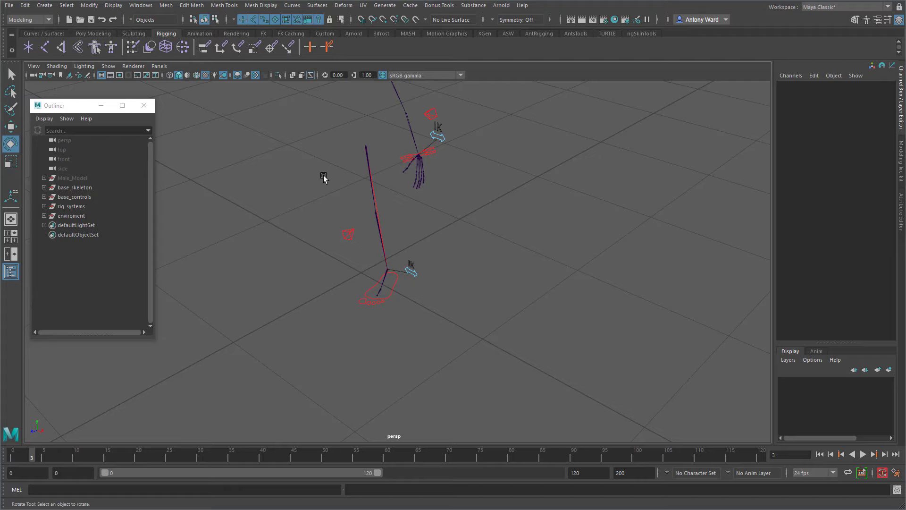
key(space)
click(216, 140)
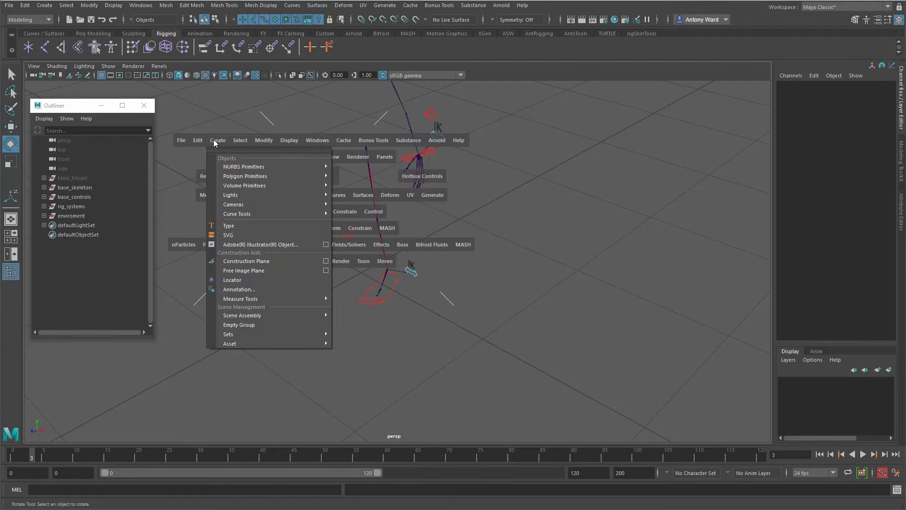
mouse_move(231, 167)
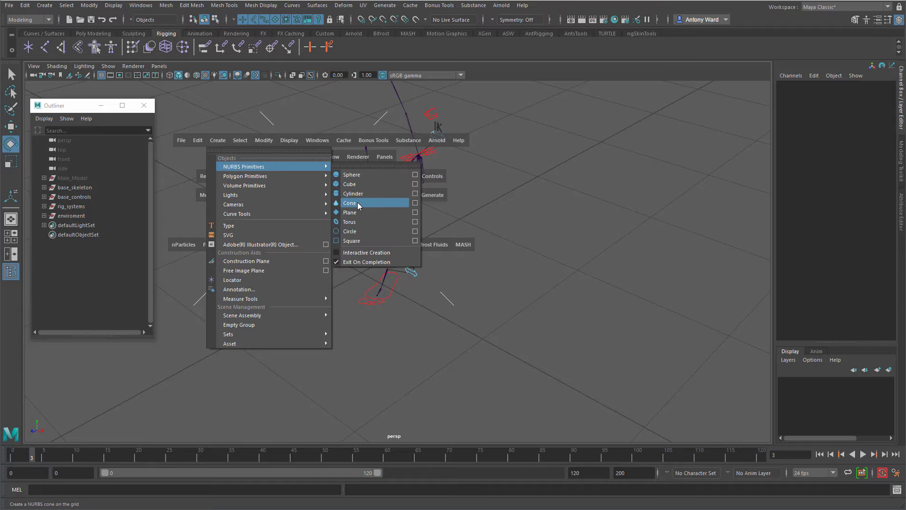
click(358, 230)
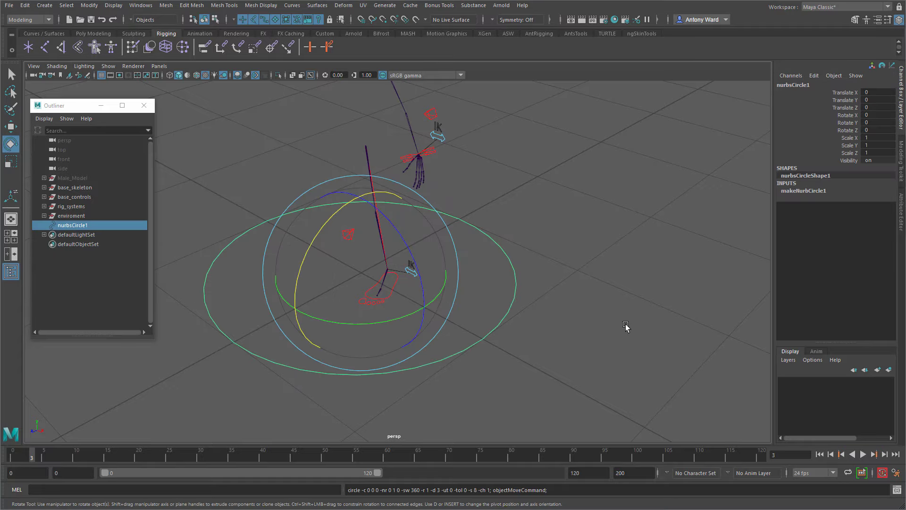
click(613, 301)
- Activate the EP Curve Tool with its settings open and a curve degree of 1 Linear
alt+drag(395, 270, 397, 284)
alt+right_drag(398, 284, 364, 288)
alt+middle_drag(364, 288, 384, 277)
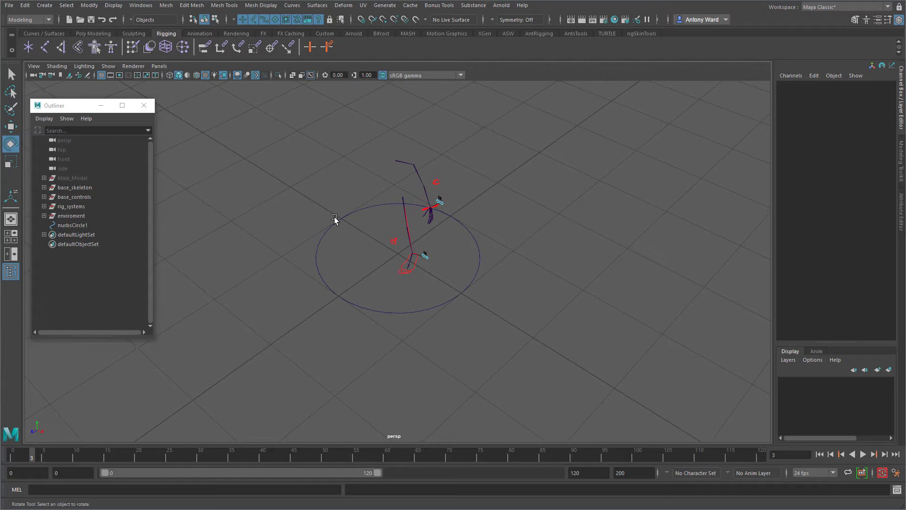
key(space)
click(230, 183)
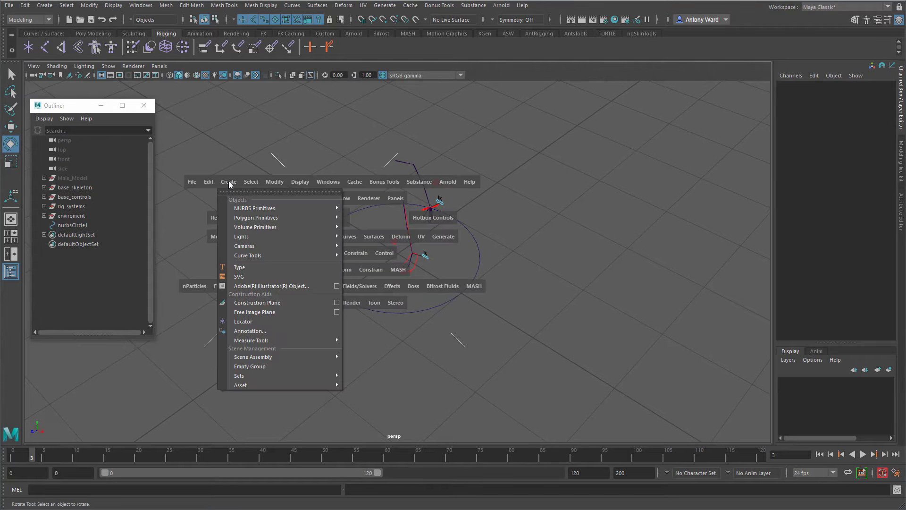
mouse_move(253, 257)
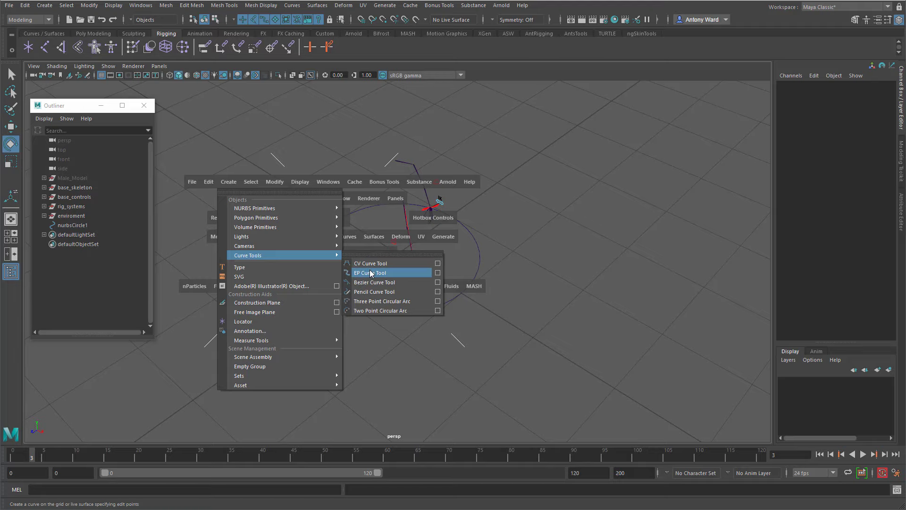
click(437, 273)
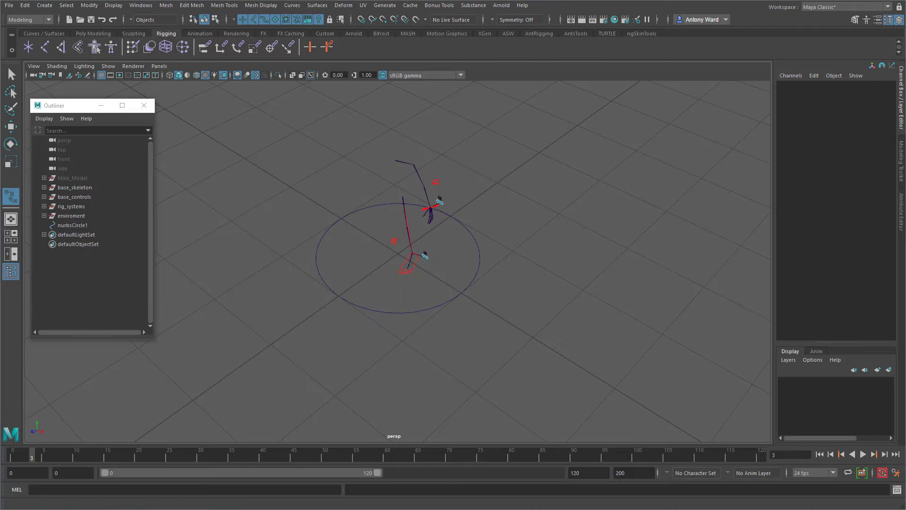
drag(521, 132, 602, 114)
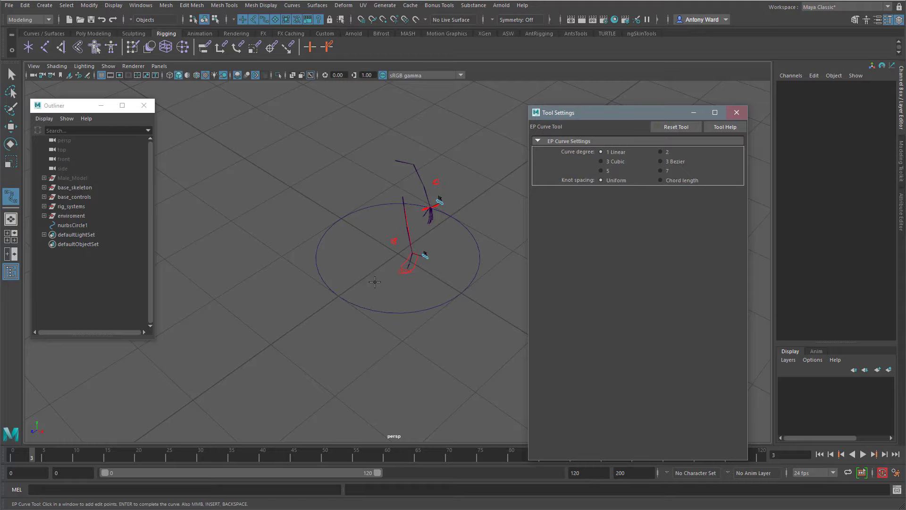
- Draw a grid-snapped straight curve along the Z axis outward from the circle's edge and close the tool settings
scroll(359, 293, down, 3)
key(x)
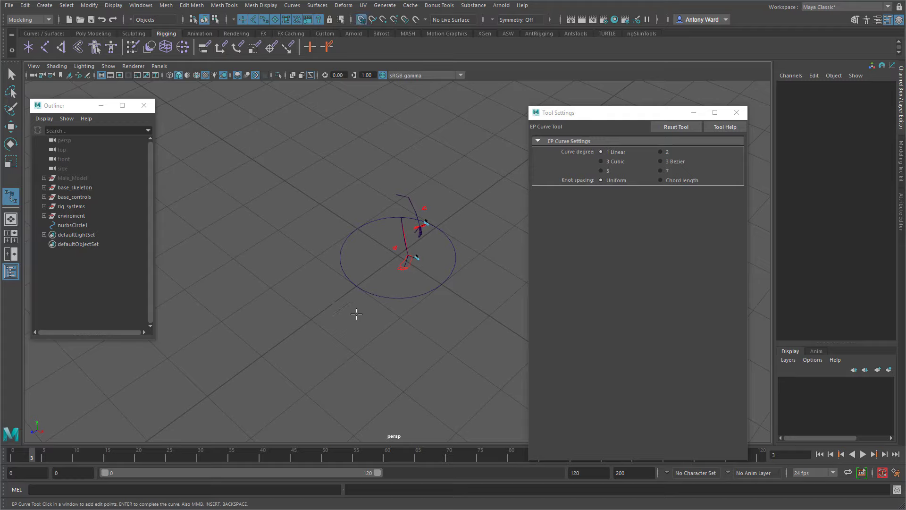
click(357, 285)
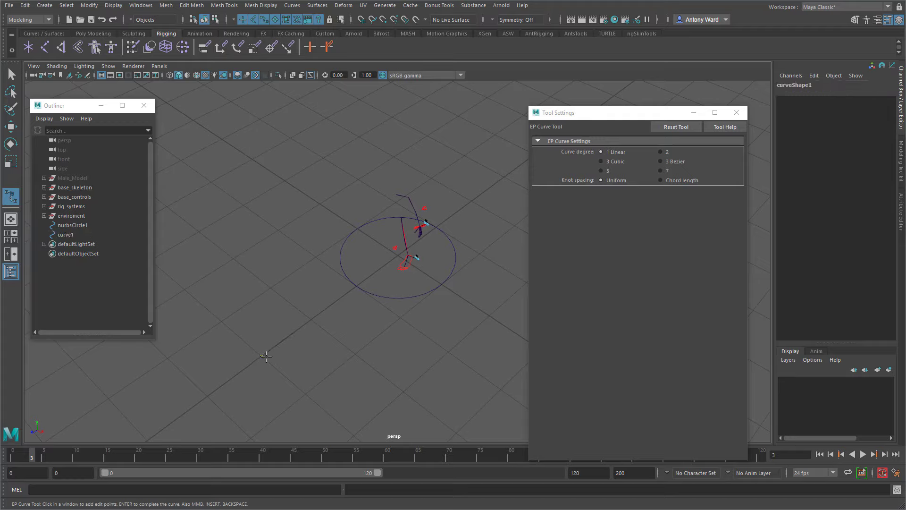
key(Return)
key(w)
click(737, 112)
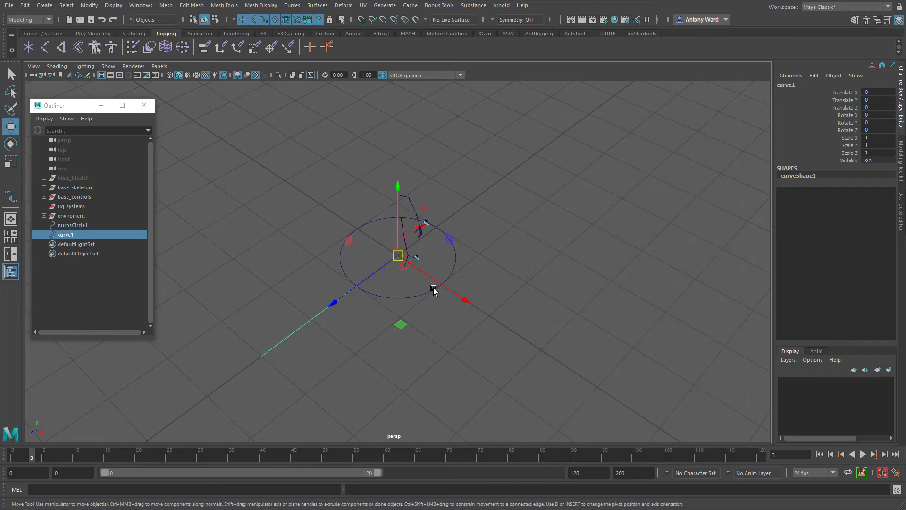
- Select the circle and the straight curve in turn to examine them as separate objects
alt+middle_drag(434, 288, 486, 260)
alt+drag(486, 261, 477, 279)
click(411, 292)
click(442, 267)
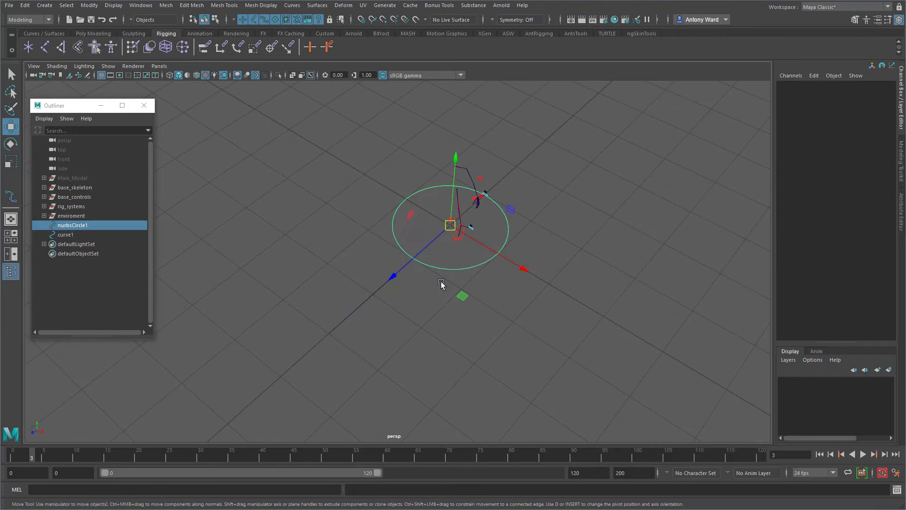
drag(356, 294, 372, 317)
drag(435, 254, 435, 289)
alt+right_drag(427, 303, 536, 293)
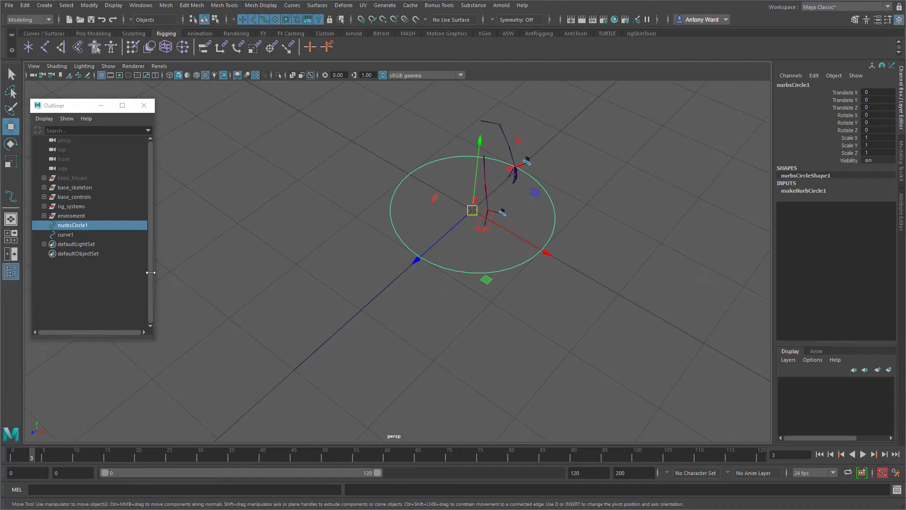
- Show shape nodes in the Outliner, expand curve1 and select its curveShape1 node
key(Right)
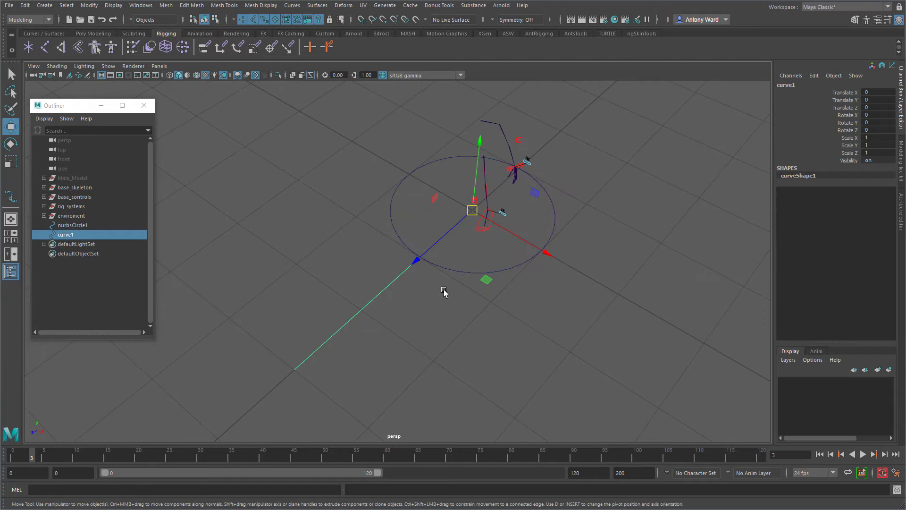
right_click(89, 193)
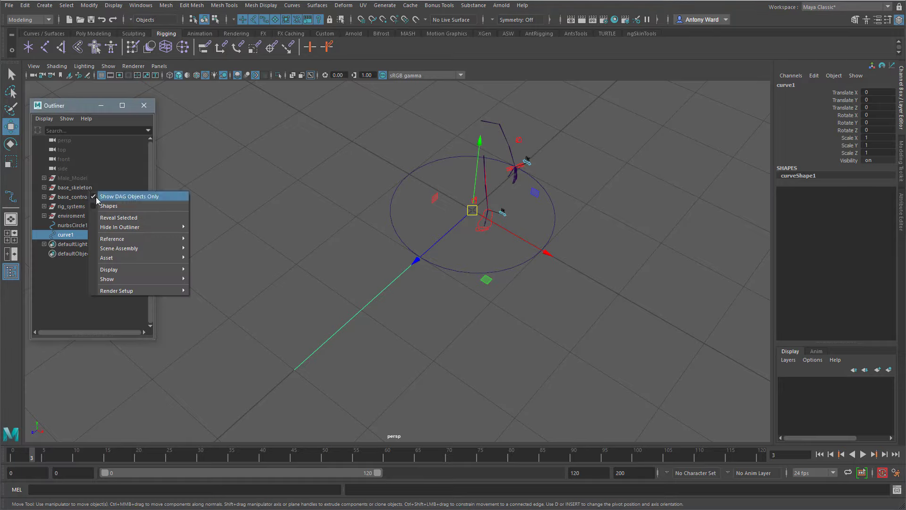
click(102, 207)
click(44, 235)
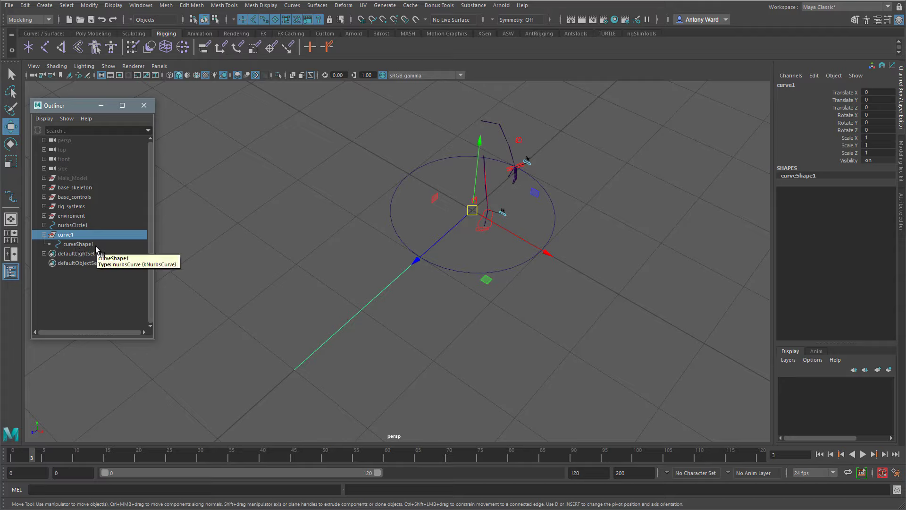
click(96, 246)
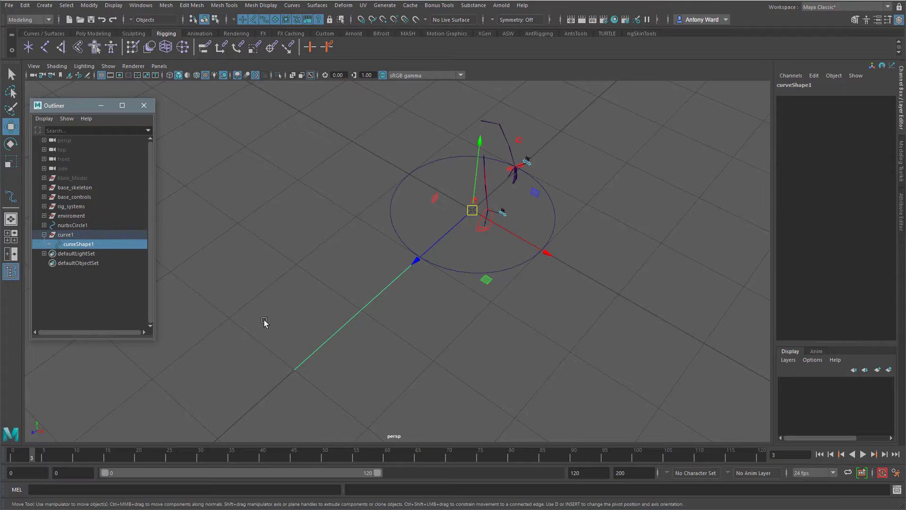
- Open the script editor and arrange its window beside the curves so both stay in view
click(899, 491)
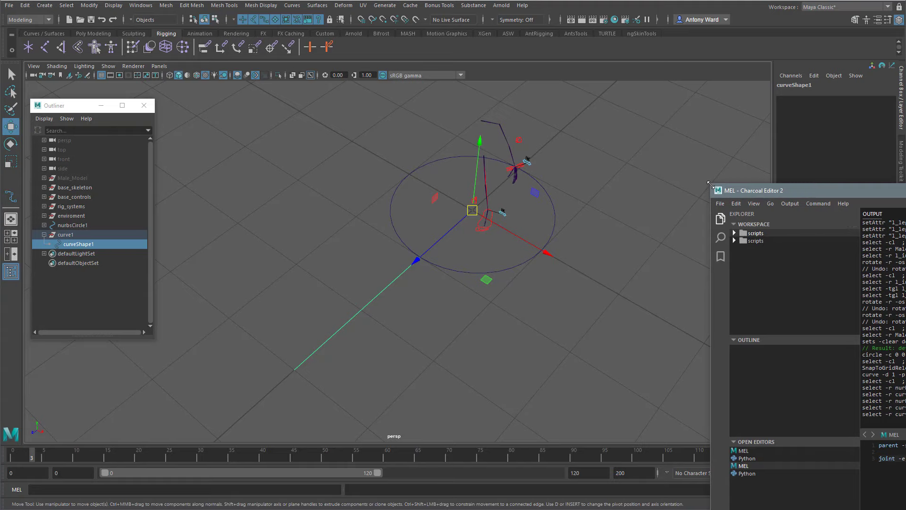
drag(708, 183, 778, 226)
drag(883, 234, 542, 132)
alt+middle_drag(370, 272, 251, 254)
alt+drag(250, 254, 304, 258)
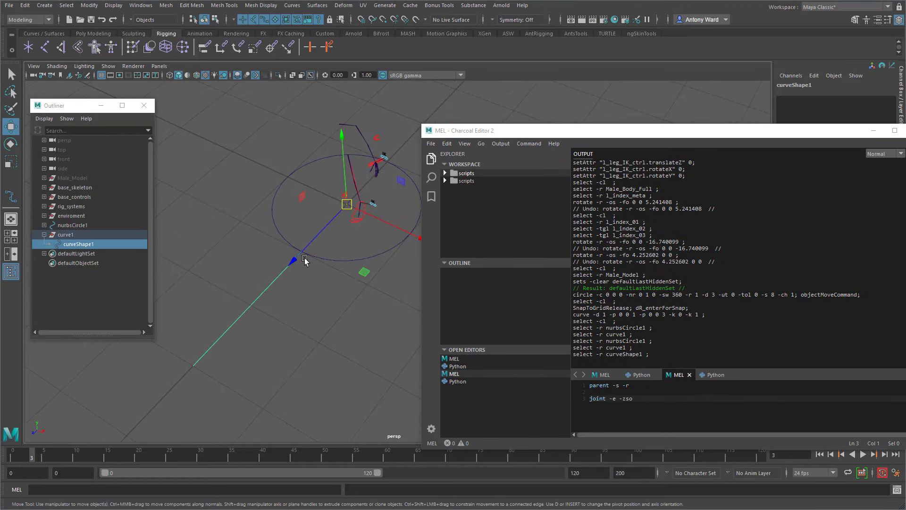
alt+middle_drag(305, 260, 290, 257)
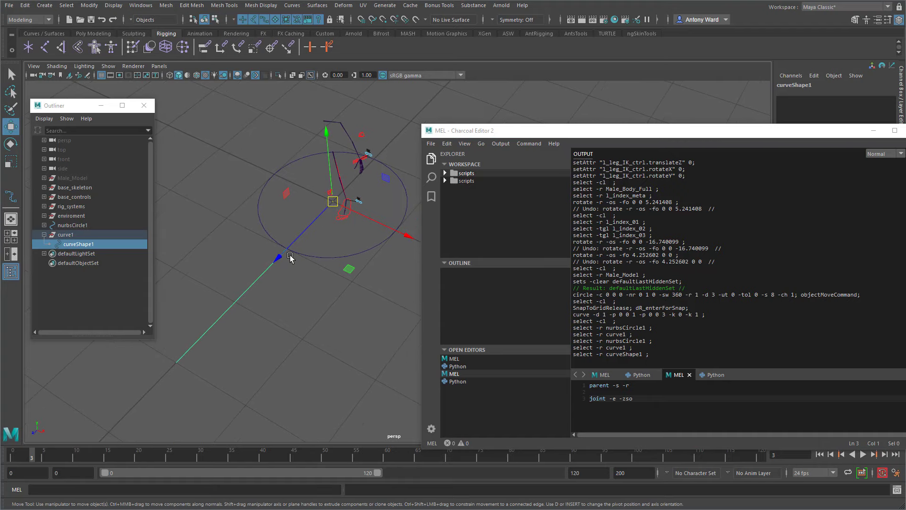
- Parent curveShape1 under nurbsCircle1 by running the MEL command "parent -s -r" on the two selected nodes
click(86, 245)
ctrl+click(83, 225)
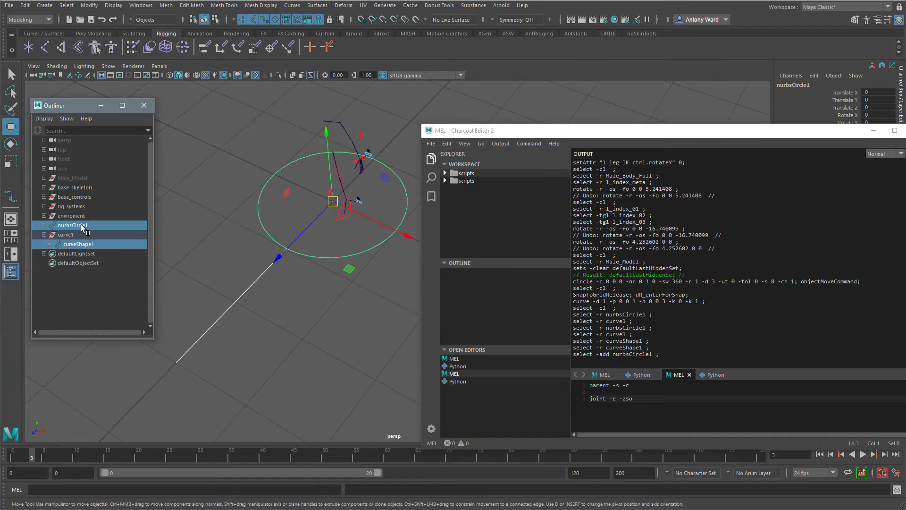
click(635, 386)
key(shift+Home)
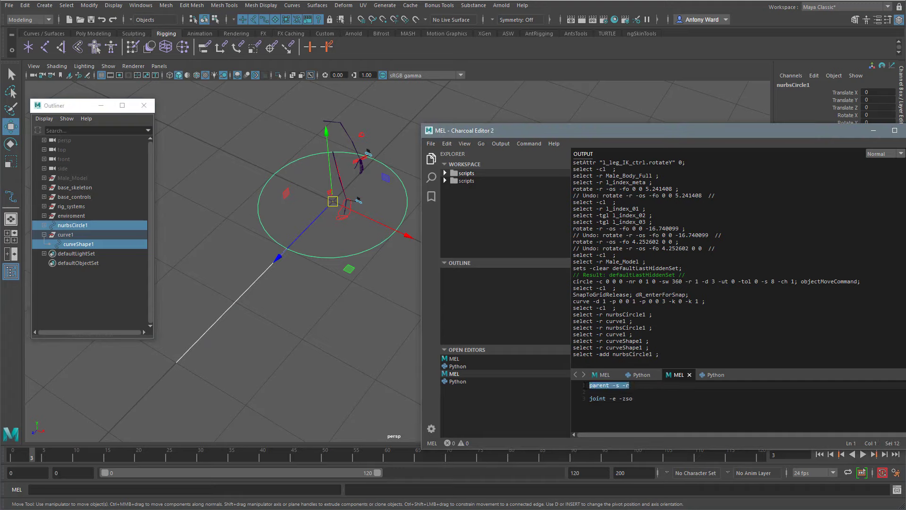
key(ctrl+Return)
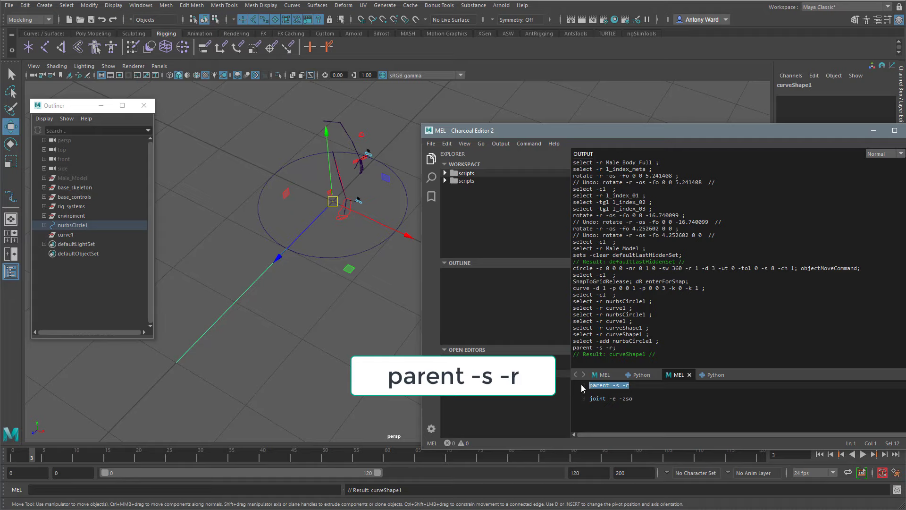
- Delete the leftover empty curve1 node and expand nurbsCircle1 in the Outliner to list its shapes
click(72, 234)
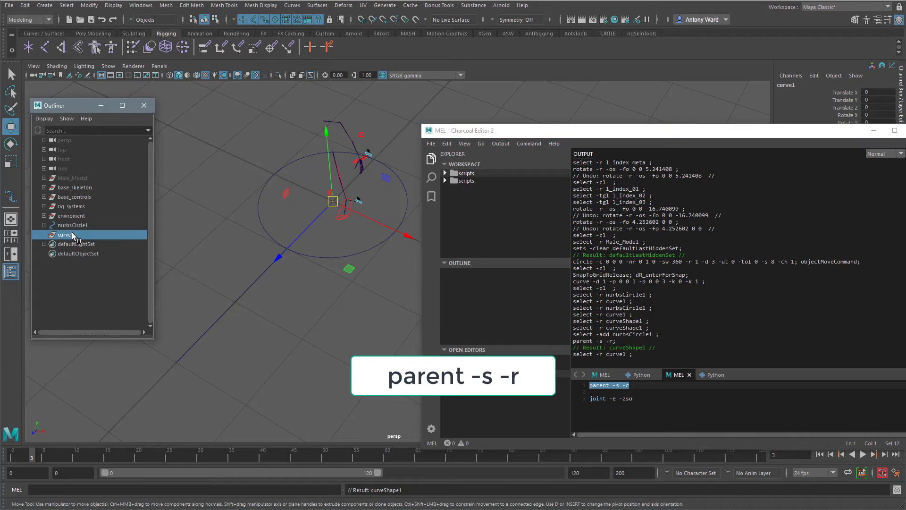
key(Delete)
click(44, 225)
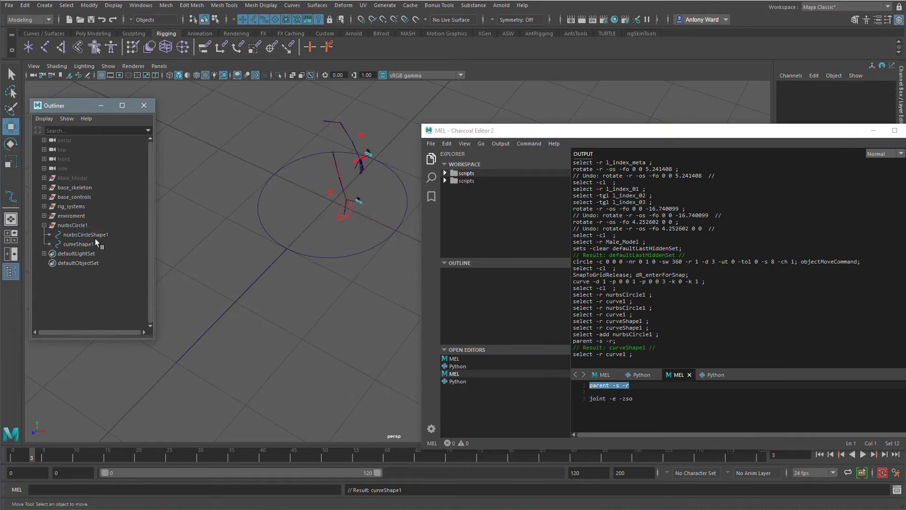
- Rename the combined nurbsCircle1 control to lollypop
click(76, 225)
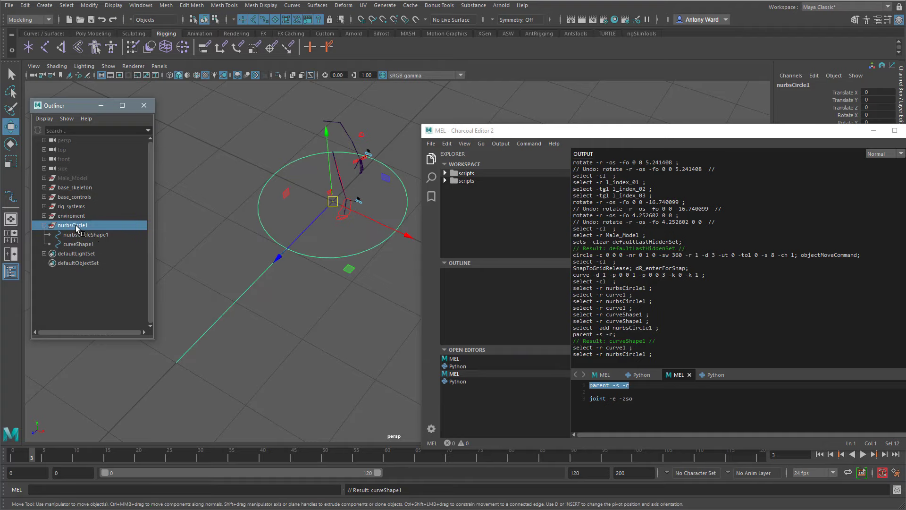
double_click(76, 225)
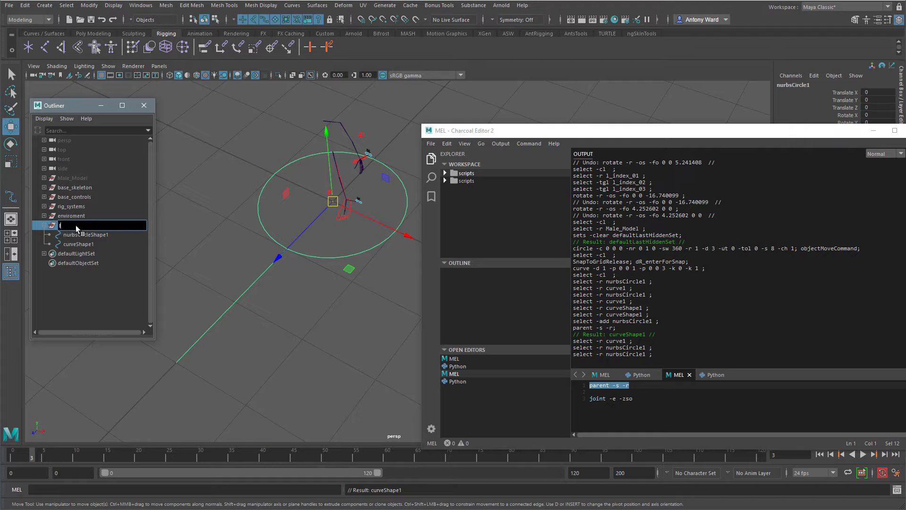
text(lollypop)
key(Return)
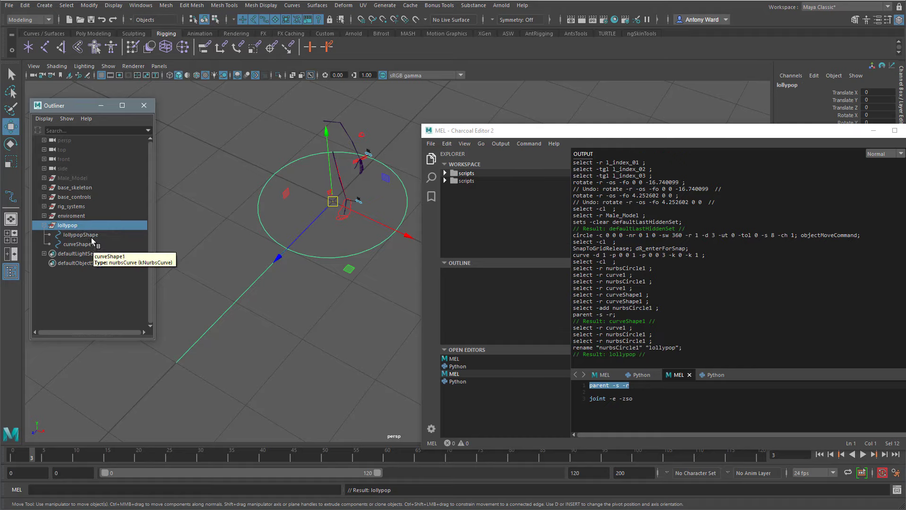
- Rename the straight line's curveShape1 node under lollypop to stickShape
click(91, 236)
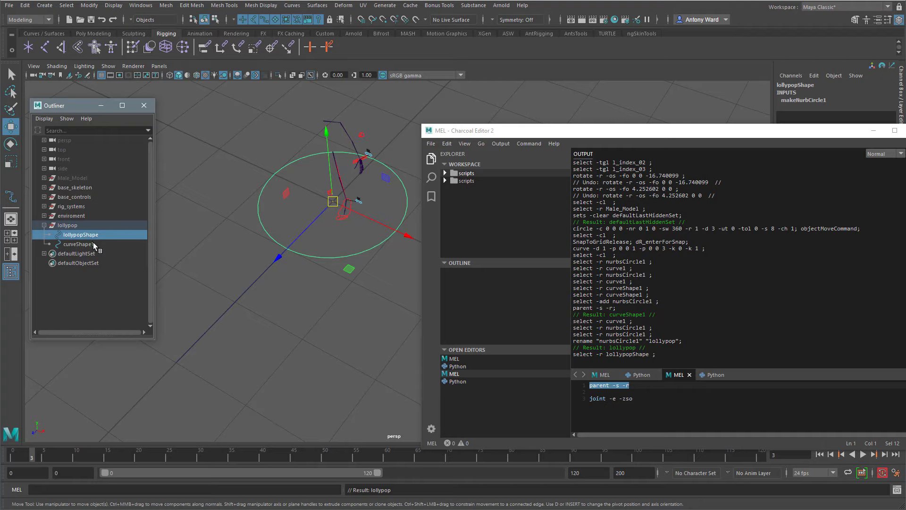
click(93, 245)
double_click(95, 243)
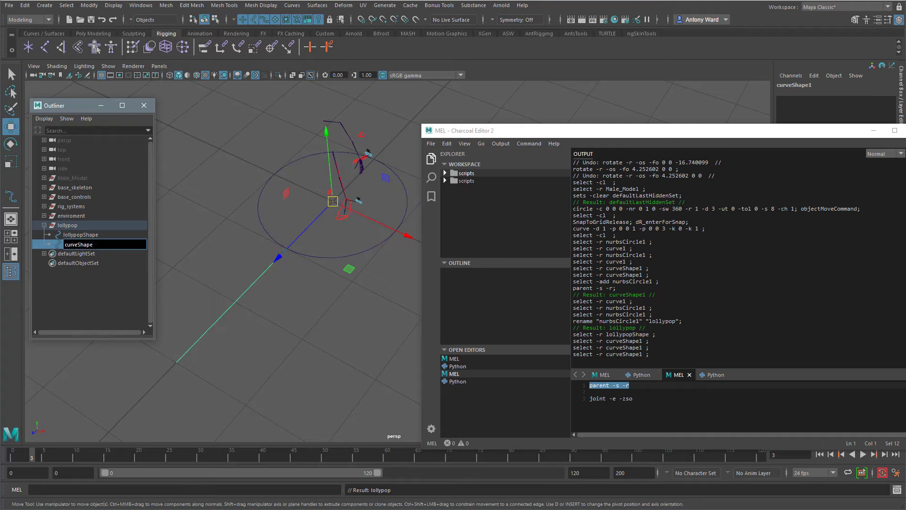
drag(77, 244, 54, 245)
text(stick)
key(Return)
- Rename the circle's lollypopShape node to topShape
double_click(72, 236)
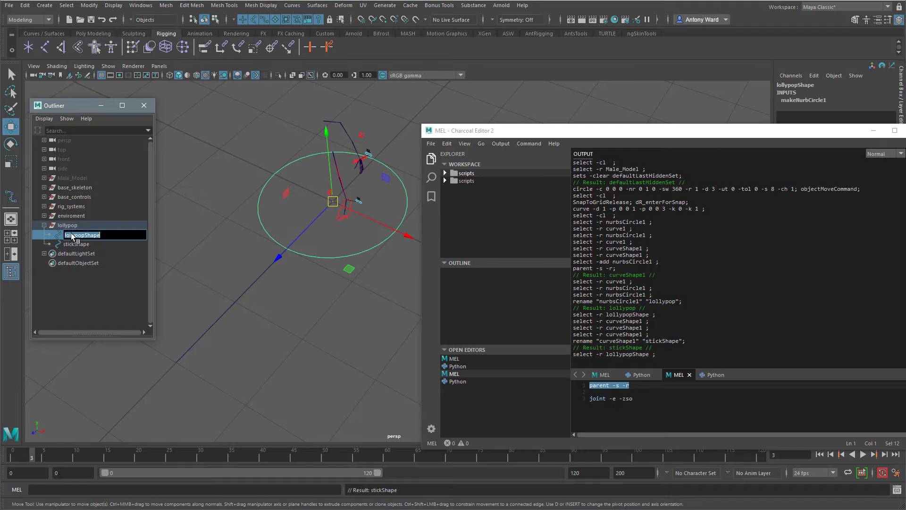
drag(85, 235, 45, 239)
text(t)
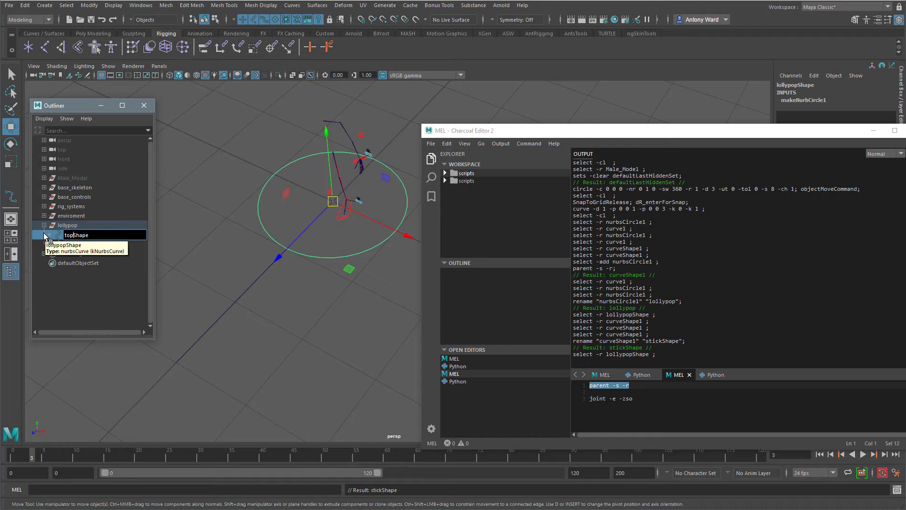
text(op)
key(Return)
- Turn off the display of shape nodes in the Outliner
right_click(96, 266)
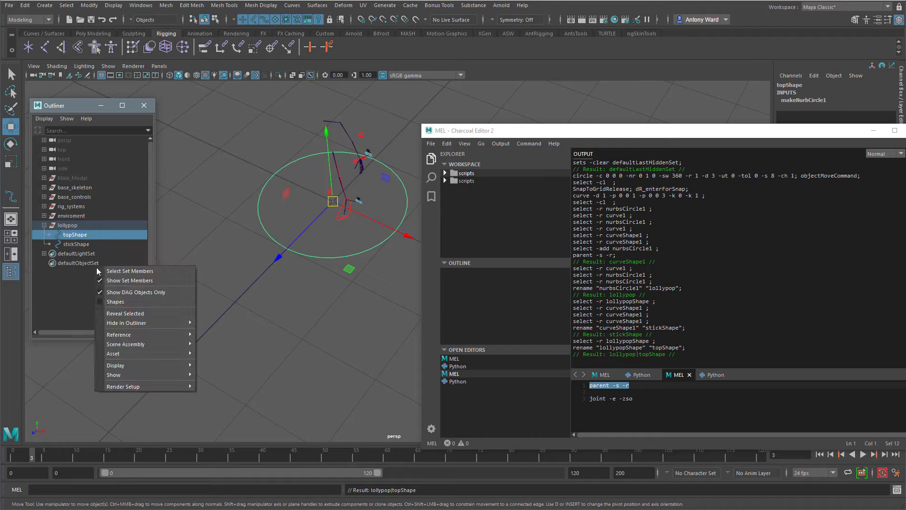
click(113, 302)
right_click(113, 305)
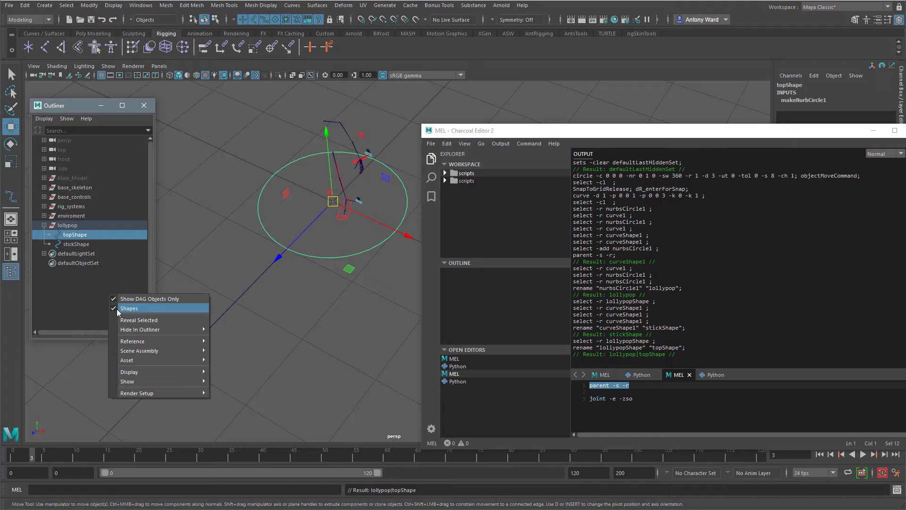
click(117, 309)
- Move the lollypop control's pivot to the free end of its stick, snapped to the grid
click(80, 227)
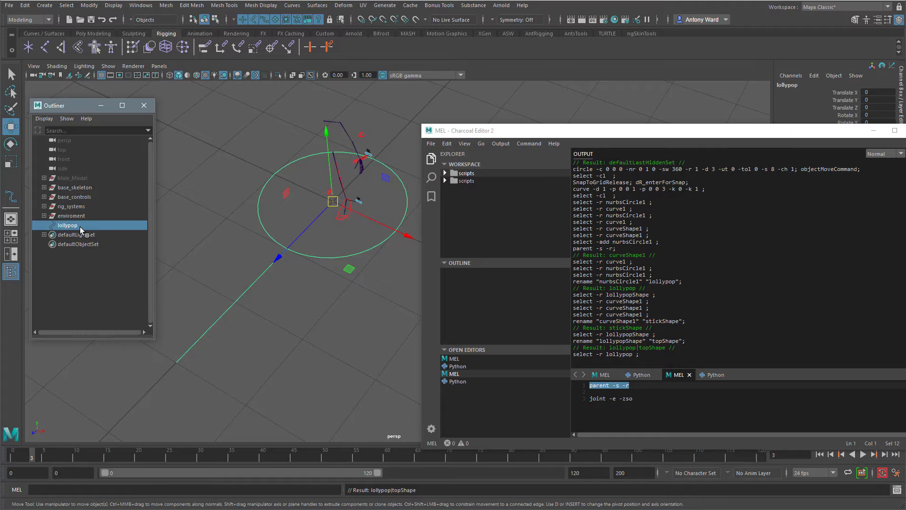
key(d)
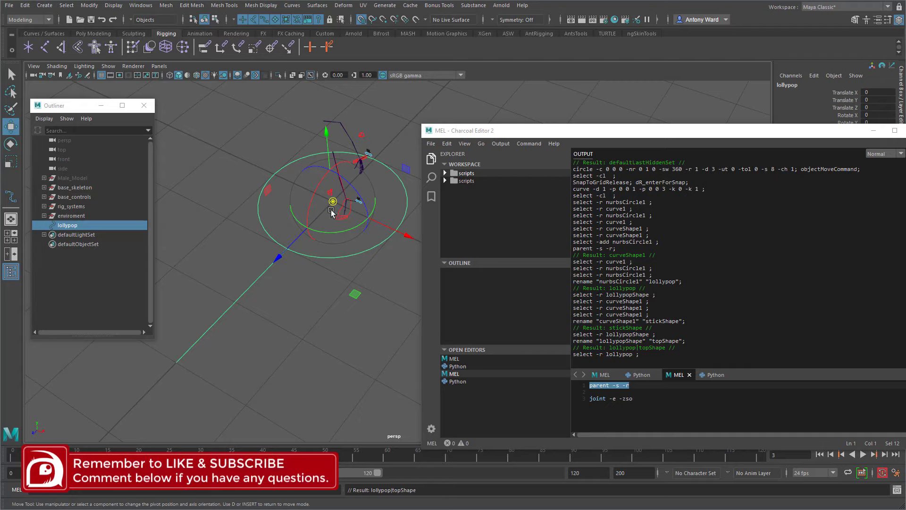
drag(333, 201, 203, 362)
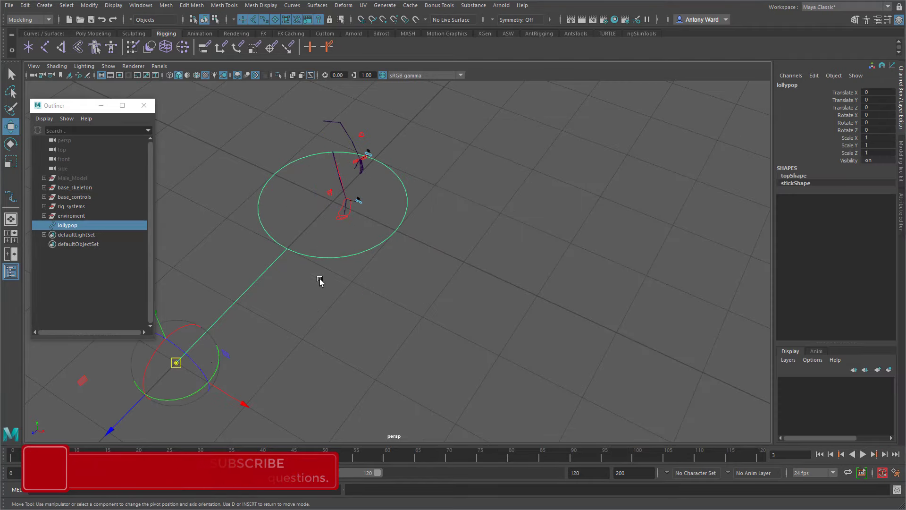
alt+middle_drag(320, 283, 469, 275)
alt+right_drag(469, 274, 443, 288)
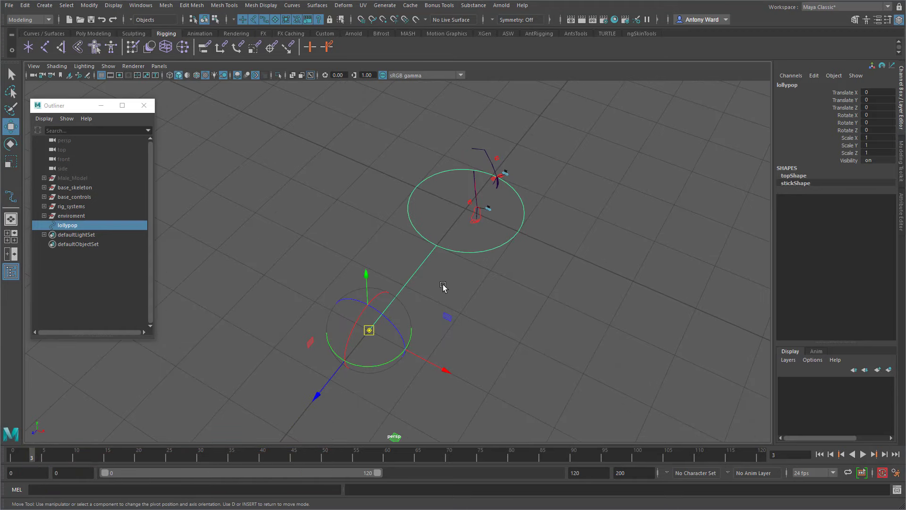
key(d)
- Test a free rotation of the lollypop control around its new pivot and undo it
alt+drag(447, 315, 421, 319)
key(e)
drag(369, 330, 347, 321)
key(ctrl+z)
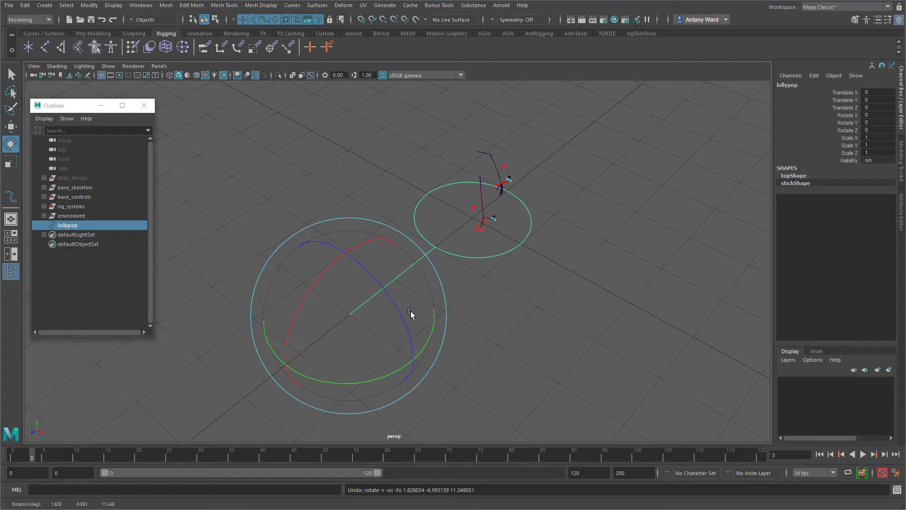
- Scale the lollypop control down uniformly to about 0.032 around its pivot
alt+drag(411, 314, 429, 305)
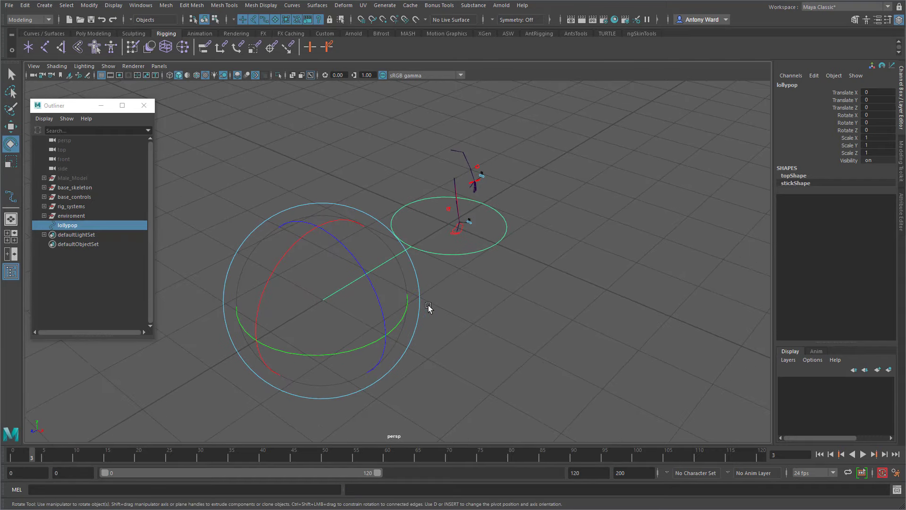
key(r)
drag(323, 300, 52, 316)
key(w)
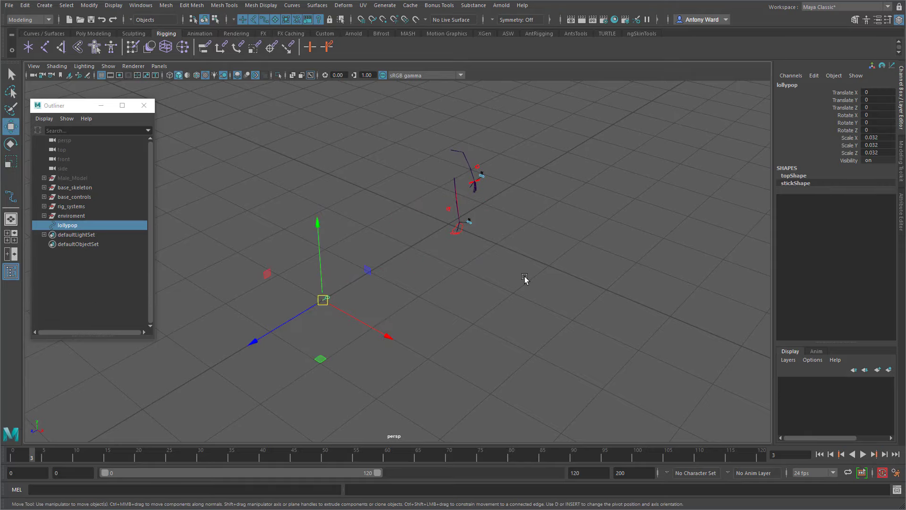
- Snap the lollypop control's pivot onto the base joint of the left index finger, l_index_01
alt+right_drag(449, 300, 474, 276)
alt+middle_drag(474, 275, 425, 368)
alt+right_drag(463, 340, 550, 327)
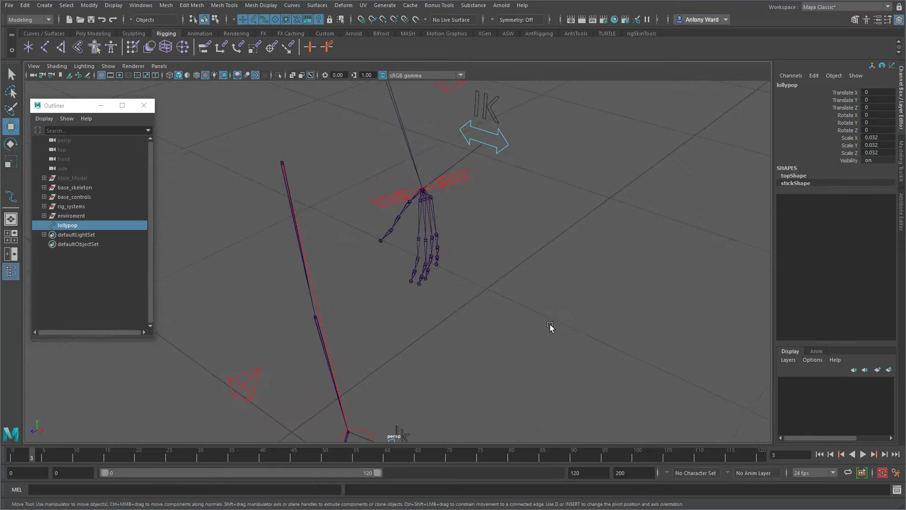
alt+drag(550, 328, 536, 332)
alt+right_drag(536, 332, 621, 320)
alt+drag(622, 319, 538, 305)
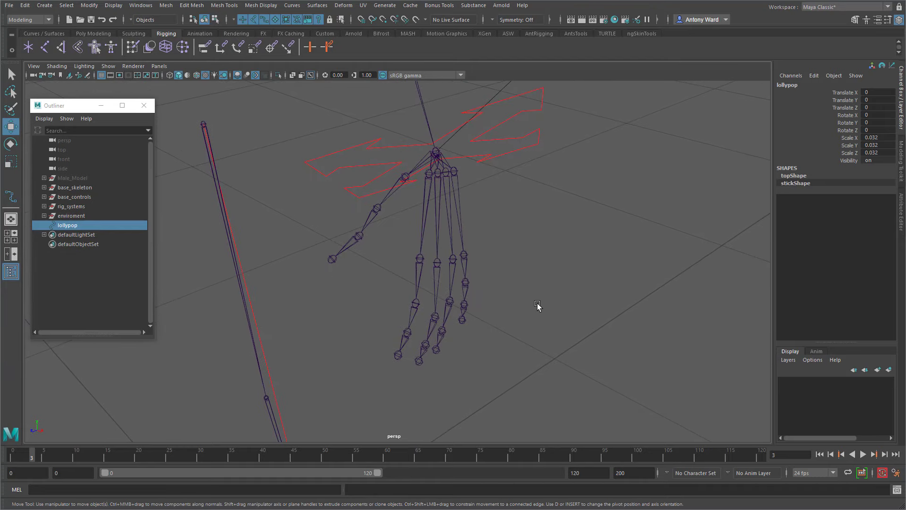
key(v)
middle_drag(412, 258, 420, 258)
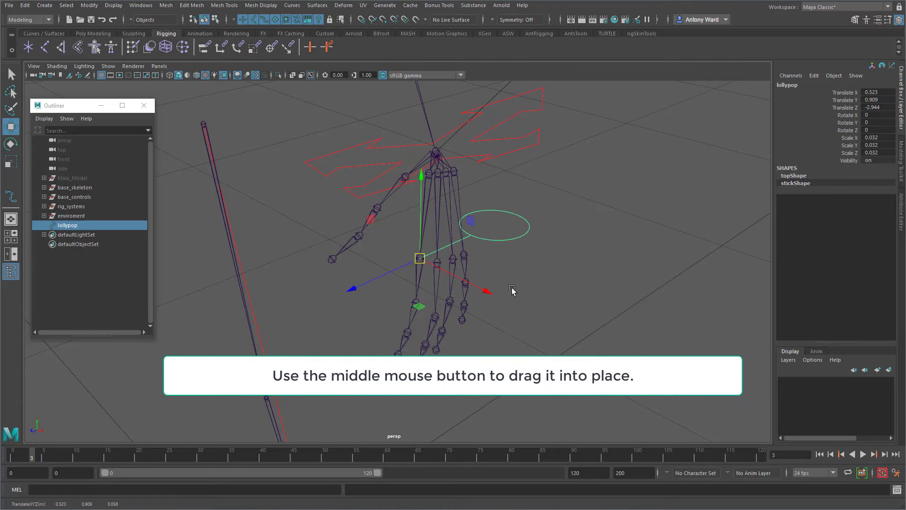
- Group the lollypop control on its own and expand the new group in the Outliner
alt+drag(507, 286, 533, 280)
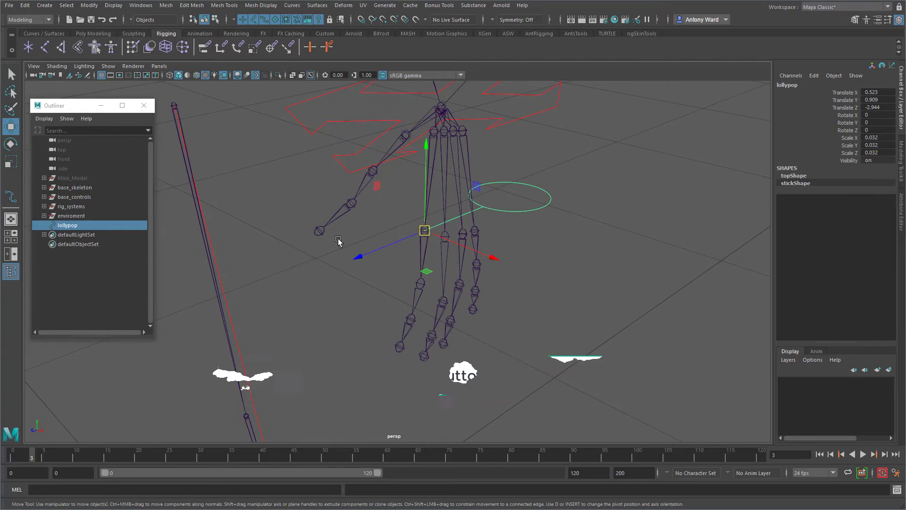
key(ctrl+g)
click(44, 225)
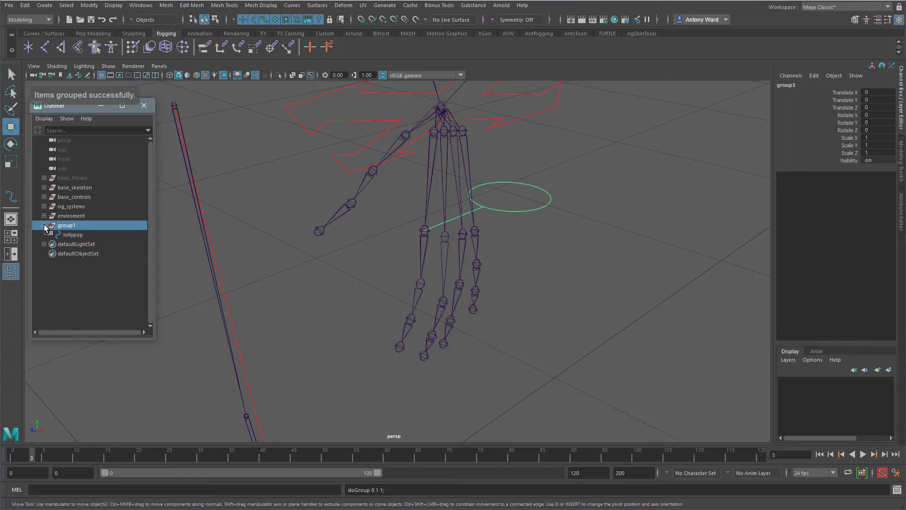
- Rename the lollypop control to l_index_01_ctrl, reusing the copied name of the index finger's base joint
click(425, 251)
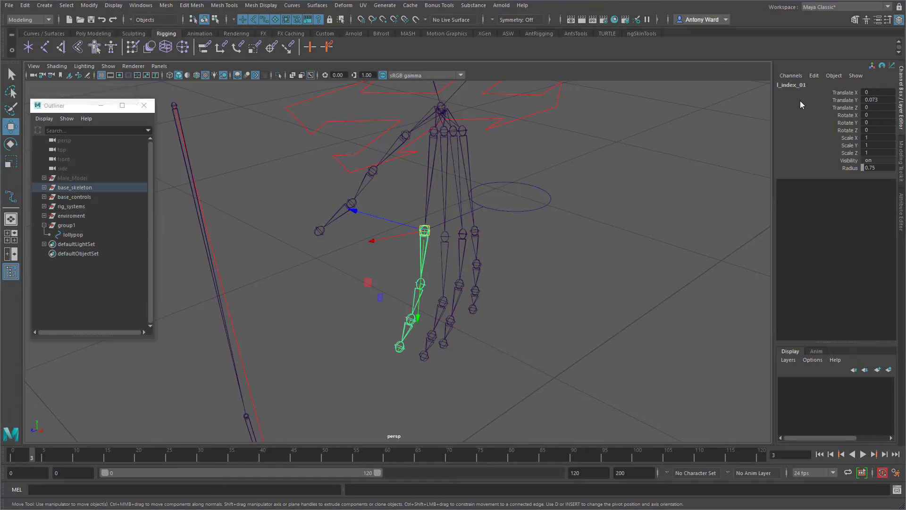
double_click(809, 85)
key(ctrl+c)
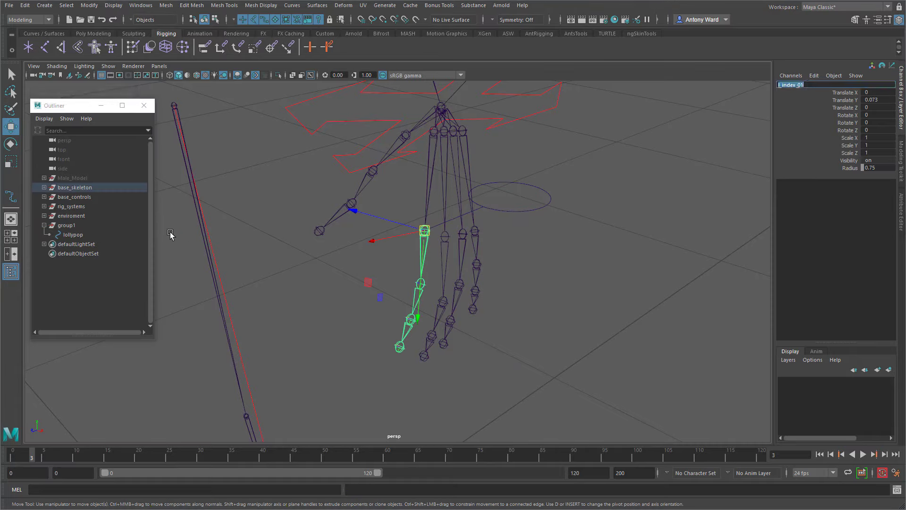
click(75, 235)
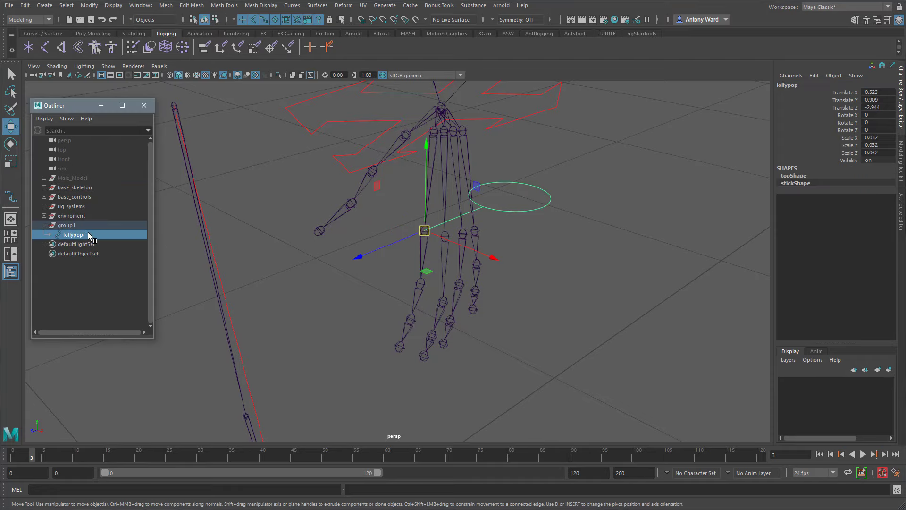
double_click(73, 235)
key(ctrl+v)
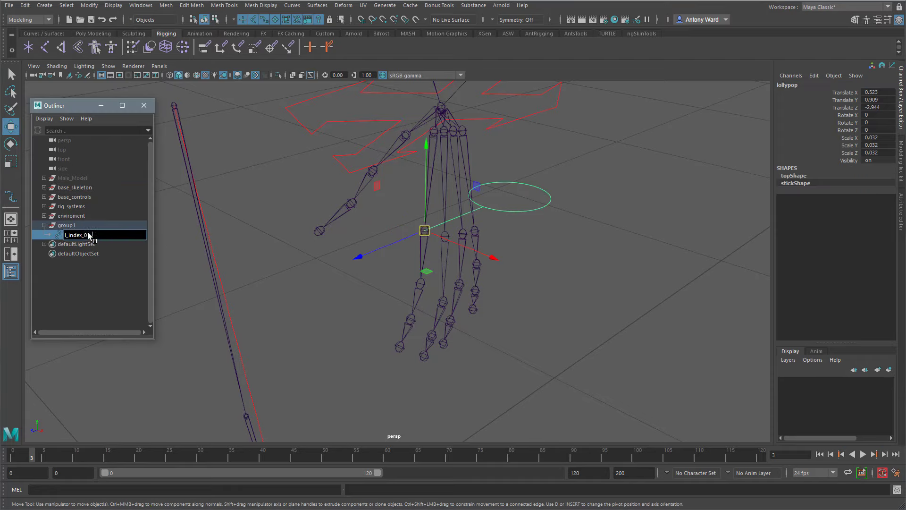
text(_ctrl)
key(Return)
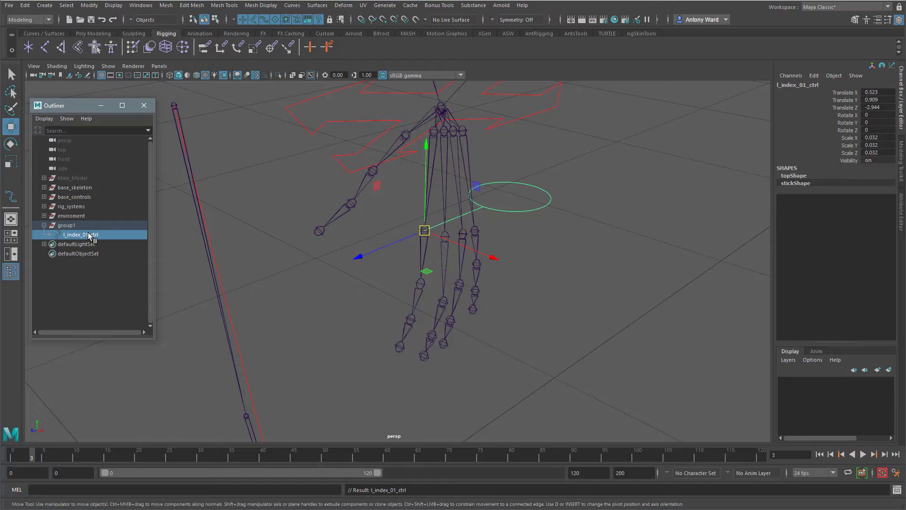
- Rename the control's parent group to l_index_01_ctrl_offset, reusing the copied name of the control
double_click(90, 235)
key(ctrl+c)
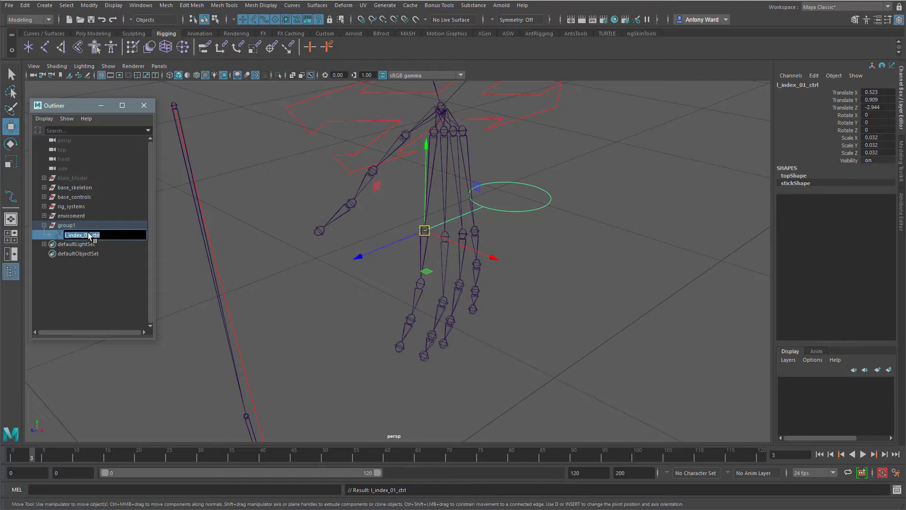
double_click(83, 225)
key(ctrl+v)
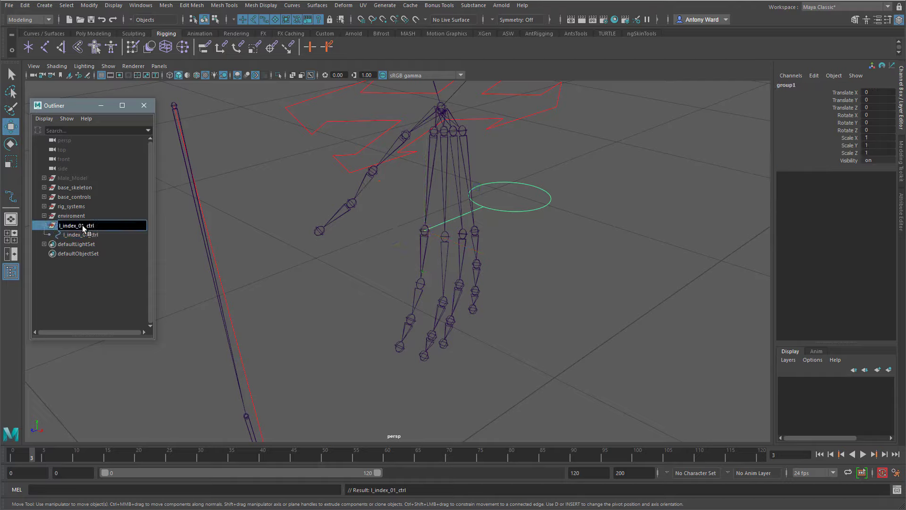
text(_offset)
key(Return)
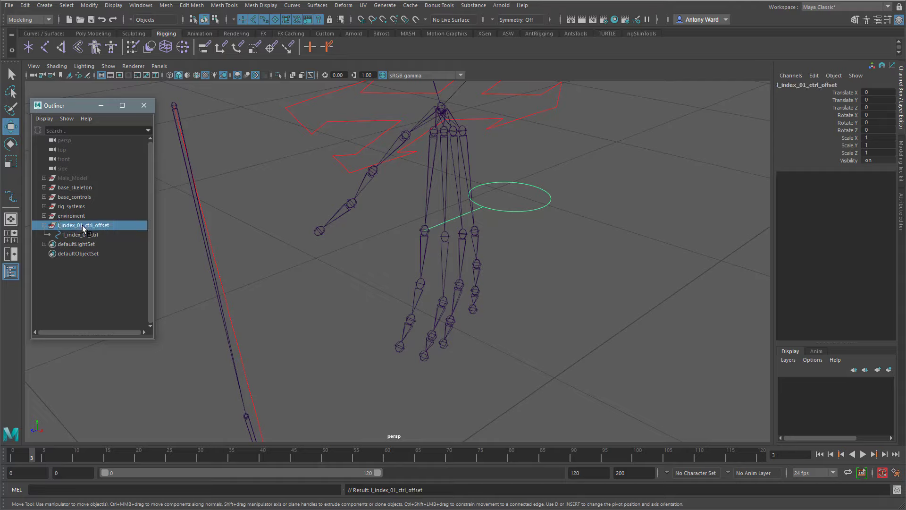
- Open the parent constraint options for the left index base joint and the l_index_01_ctrl_offset group, resetting them with Maintain offset off
click(426, 248)
alt+drag(605, 251, 557, 249)
click(82, 225)
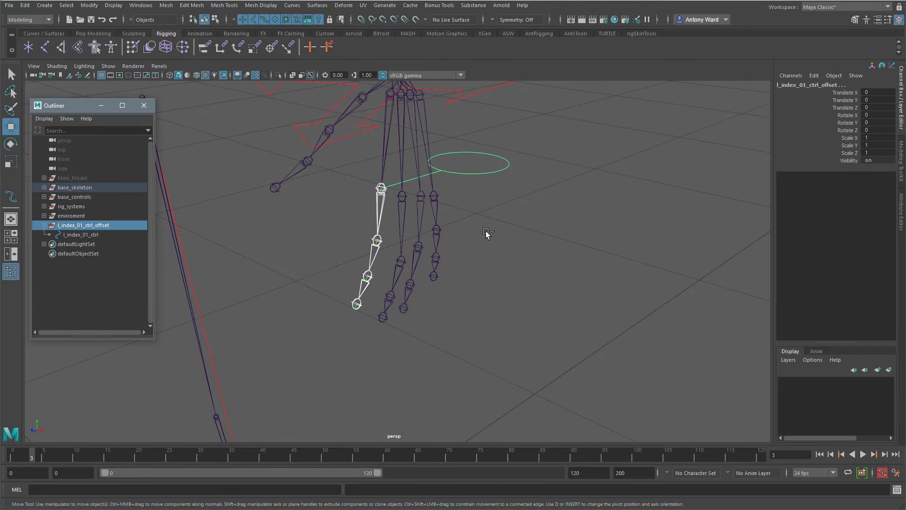
key(space)
click(507, 267)
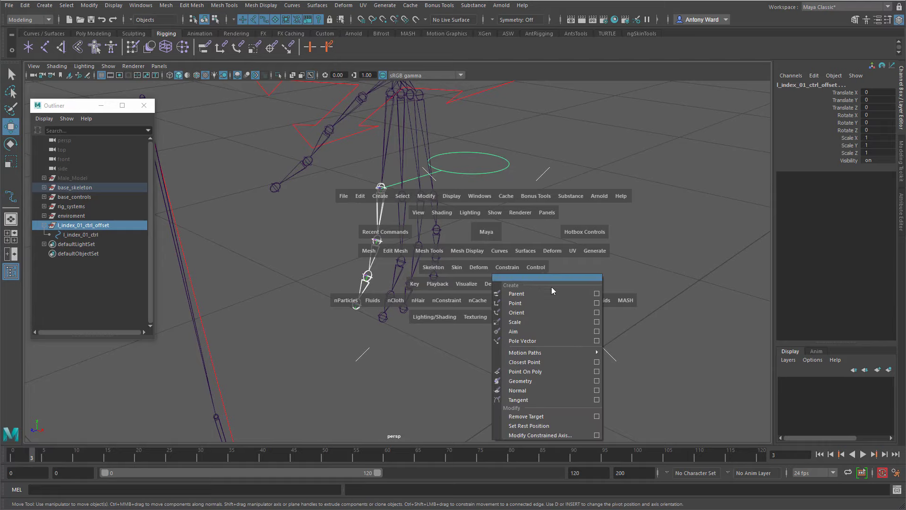
click(598, 294)
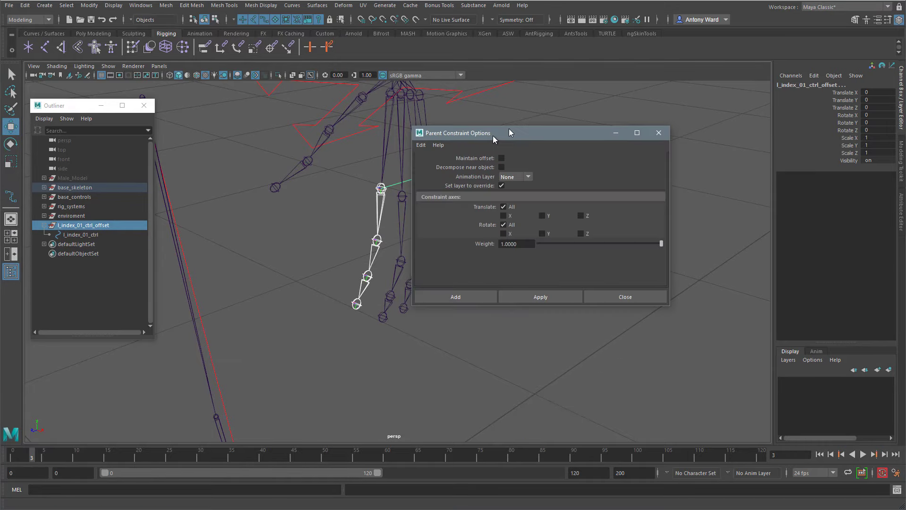
drag(509, 129, 576, 111)
click(508, 120)
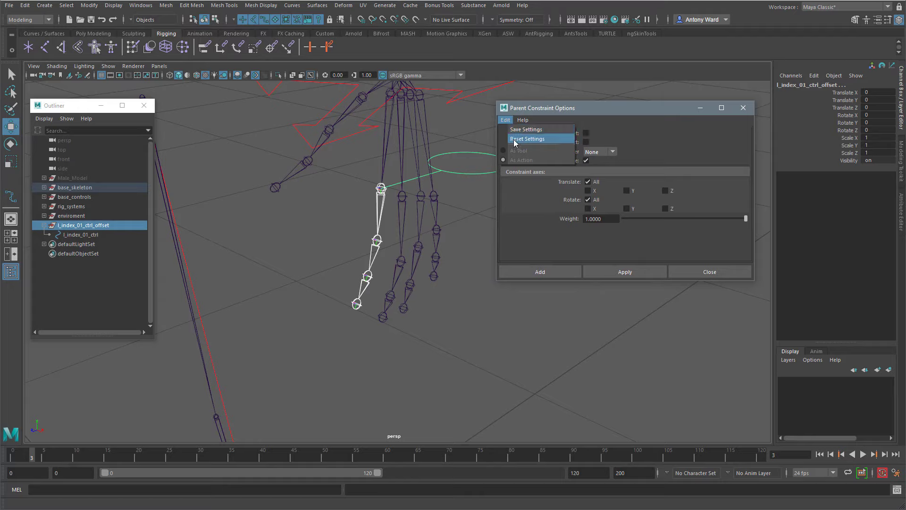
click(528, 138)
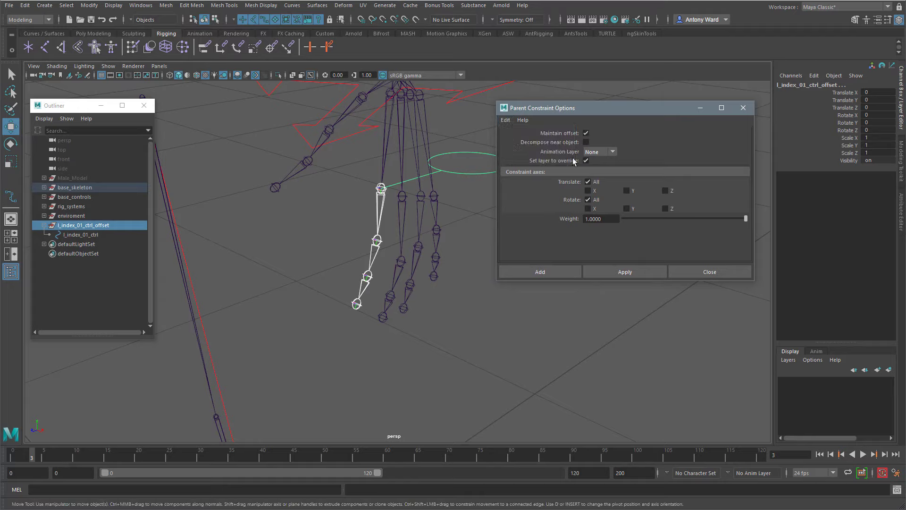
click(588, 134)
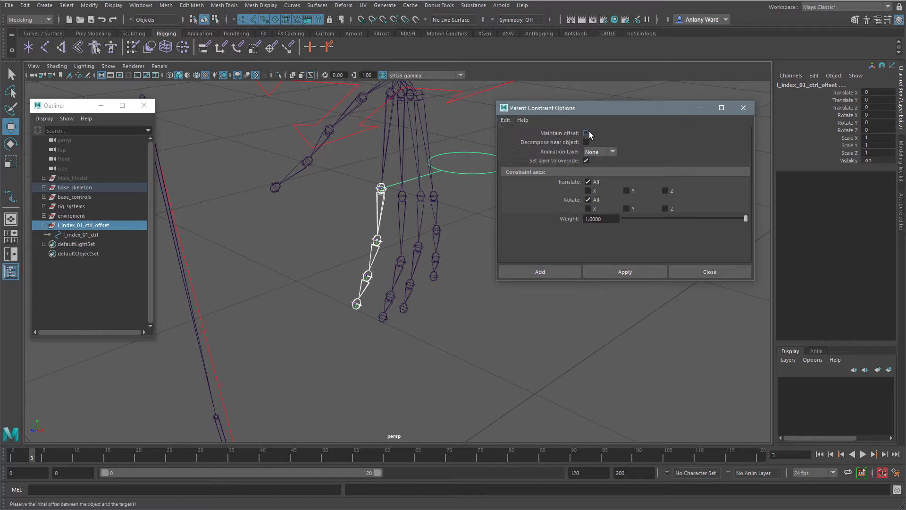
- Try parent-constraining the offset group to the index base joint with its pivot at the origin, and undo the constraint
click(631, 275)
alt+middle_drag(386, 240, 256, 254)
alt+middle_drag(259, 197, 260, 282)
alt+right_drag(261, 281, 161, 281)
alt+middle_drag(378, 252, 300, 302)
alt+right_drag(299, 302, 170, 290)
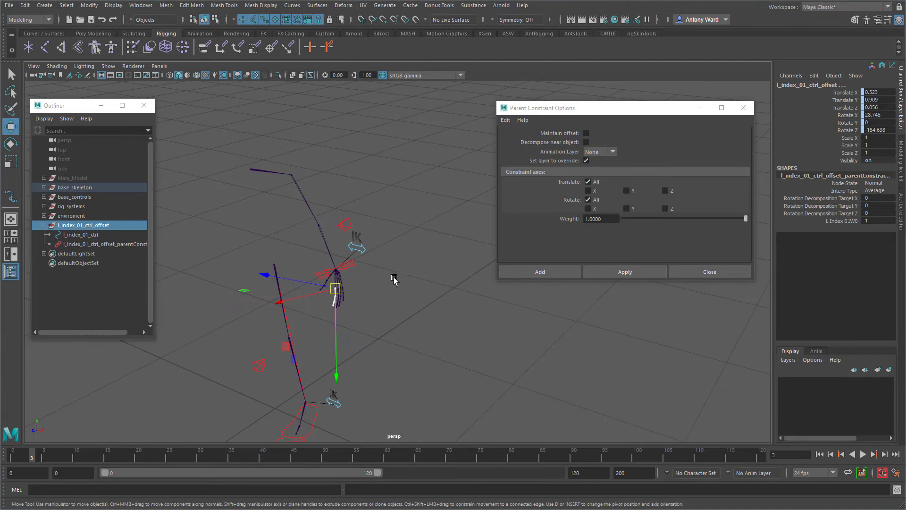
alt+right_drag(395, 281, 188, 272)
key(ctrl+z)
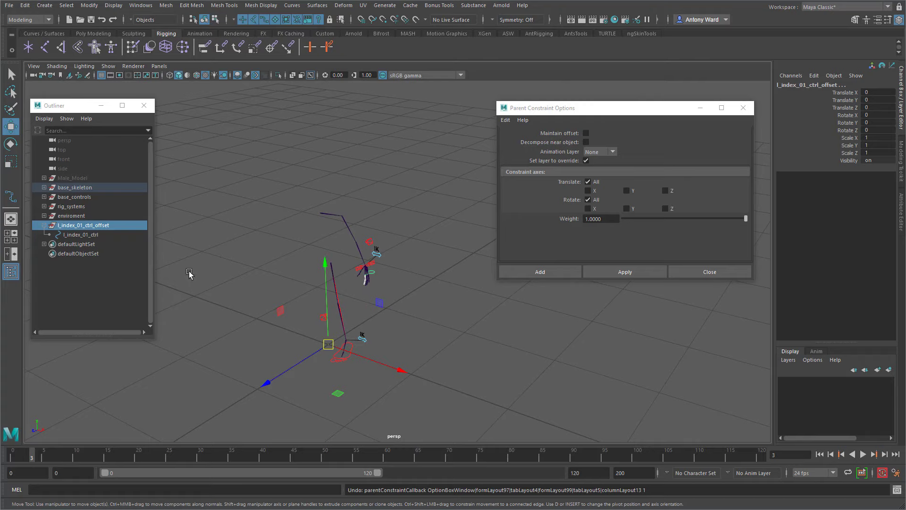
- Snap the pivot of the l_index_01_ctrl_offset group onto the base joint of the left index finger
key(f)
alt+drag(419, 216, 421, 216)
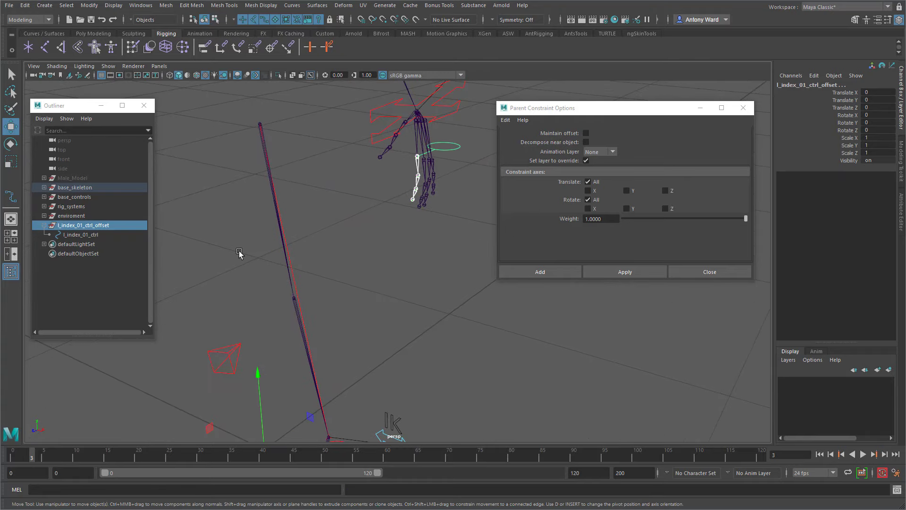
click(114, 226)
alt+drag(374, 264, 314, 247)
key(d)
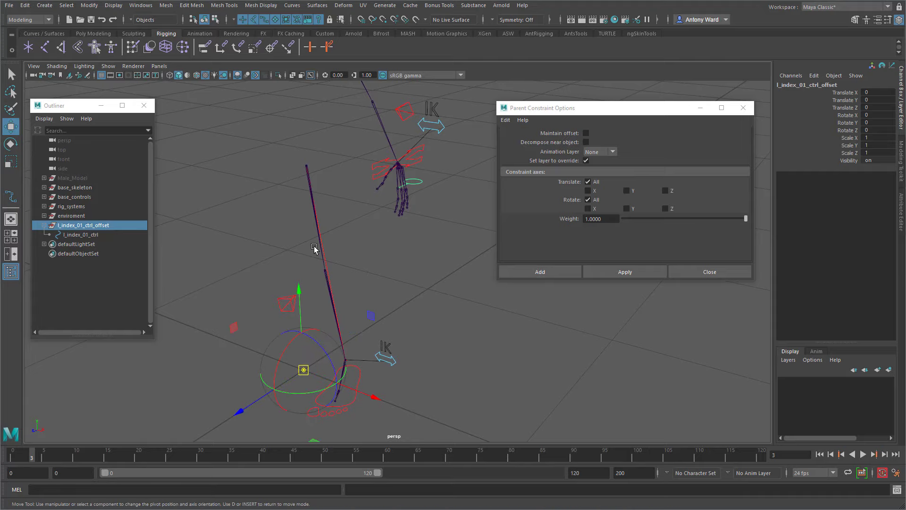
key(v)
middle_drag(392, 192, 396, 191)
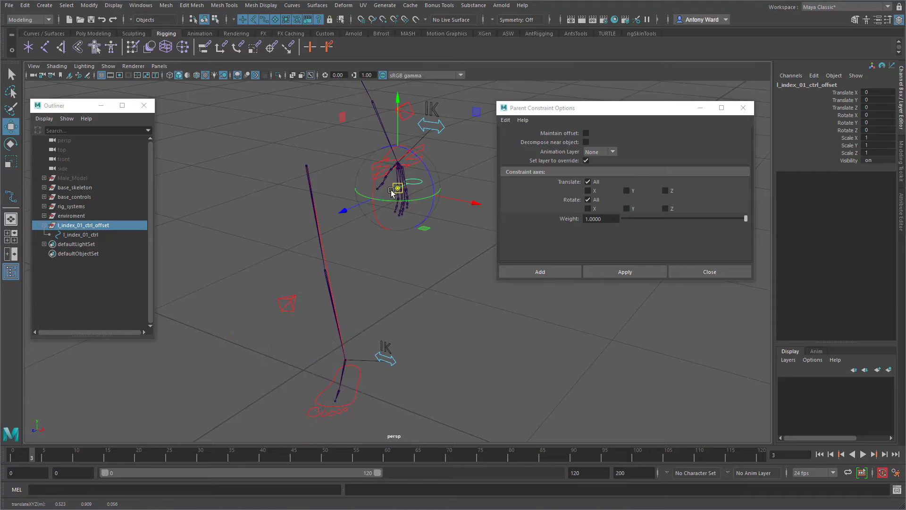
alt+middle_drag(287, 259, 278, 317)
alt+right_drag(278, 318, 669, 265)
alt+drag(390, 265, 383, 268)
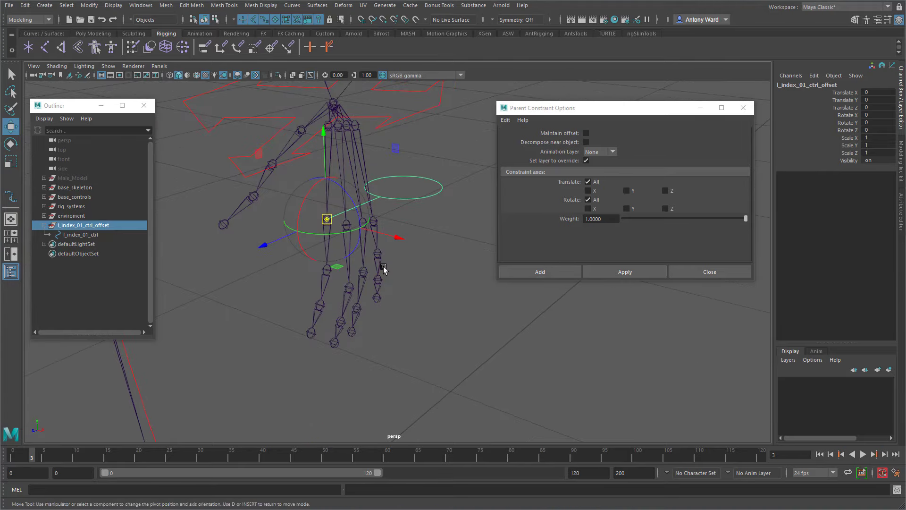
key(d)
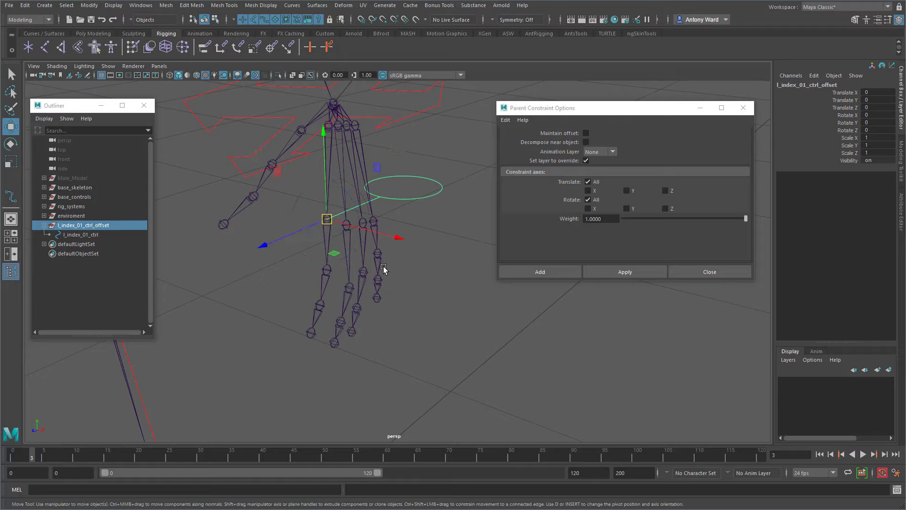
- Align the l_index_01_ctrl_offset group to the index base joint with a parent constraint, and delete that constraint
click(326, 241)
click(95, 225)
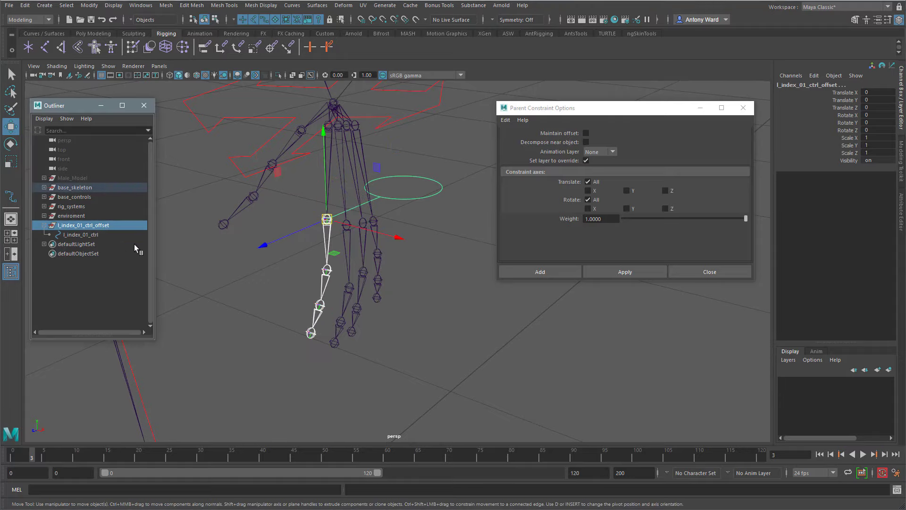
click(632, 275)
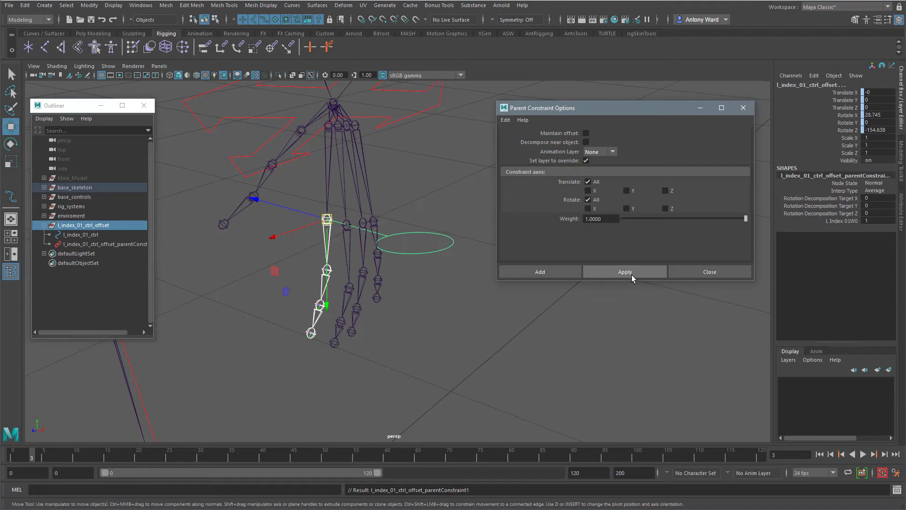
mouse_move(415, 271)
alt+mouse_down()
mouse_move(403, 276)
mouse_move(413, 271)
alt+mouse_up()
click(127, 243)
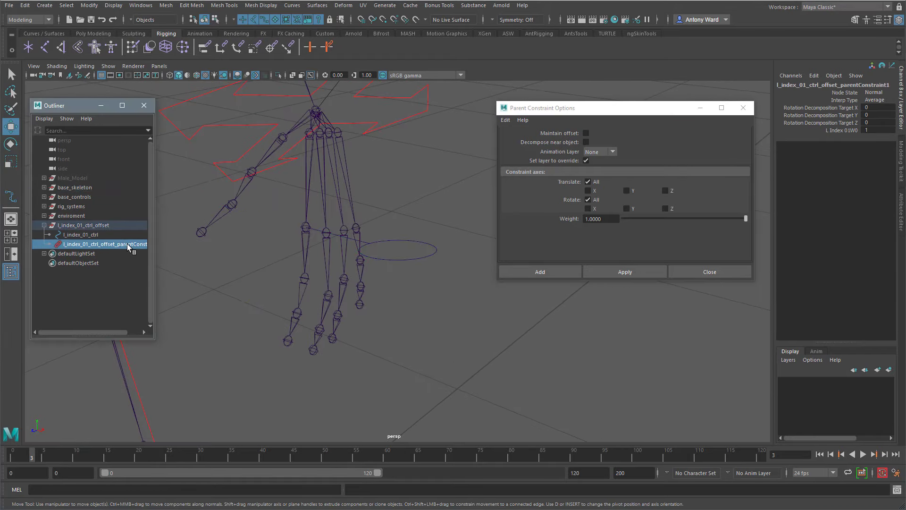
key(Delete)
- Select all CVs of l_index_01_ctrl in component mode and snap their pivot onto the index base joint
click(425, 243)
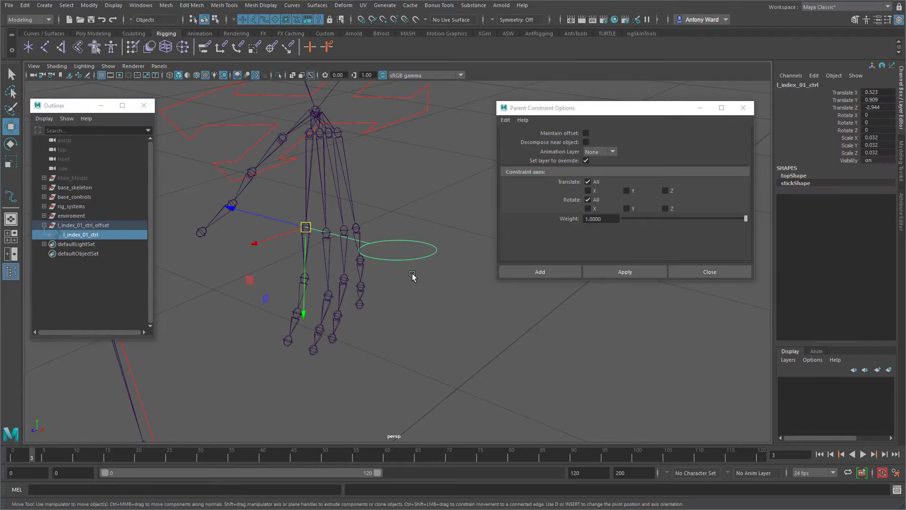
key(F8)
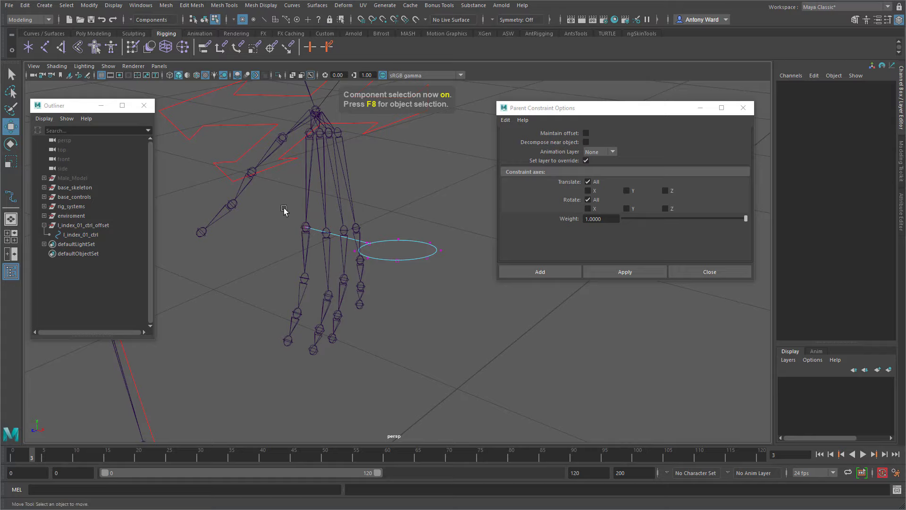
drag(284, 211, 460, 286)
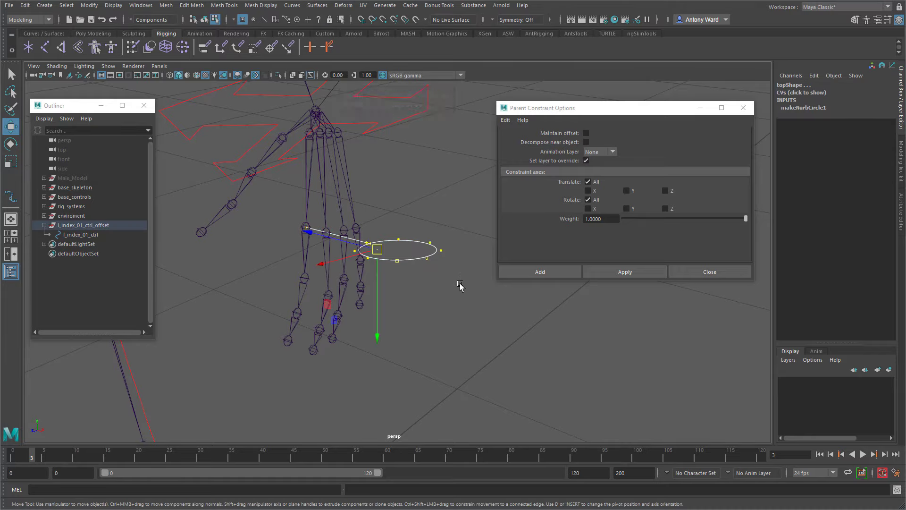
key(d)
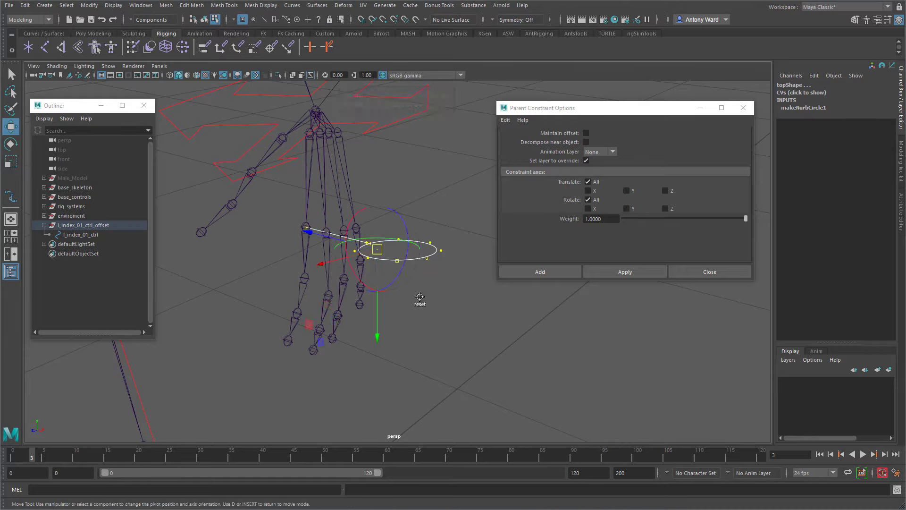
key(v)
middle_drag(302, 225, 301, 225)
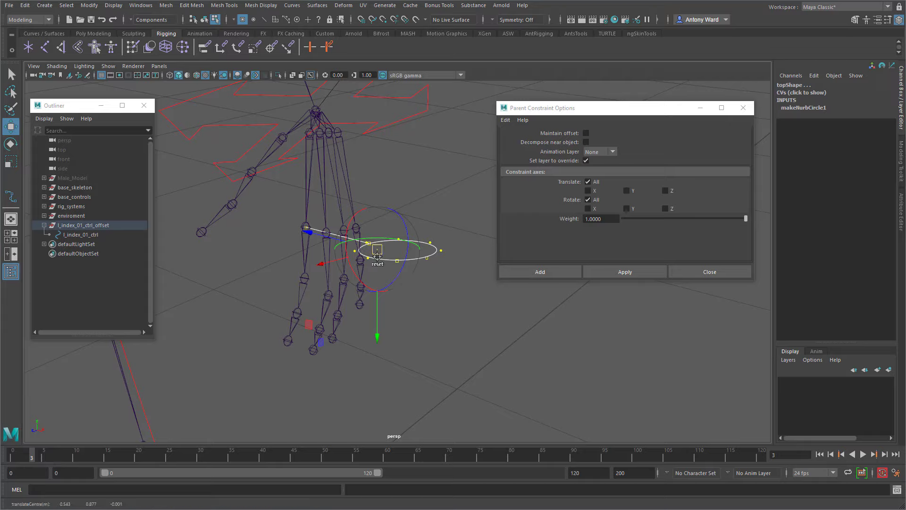
key(v)
drag(376, 251, 310, 232)
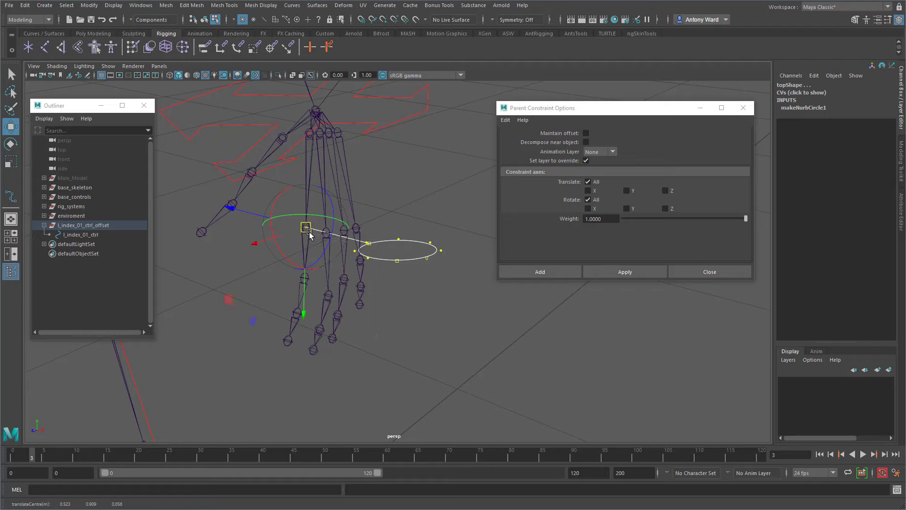
- Rotate the control's selected CVs 90 degrees about Y around the joint, and close the Parent Constraint options
key(e)
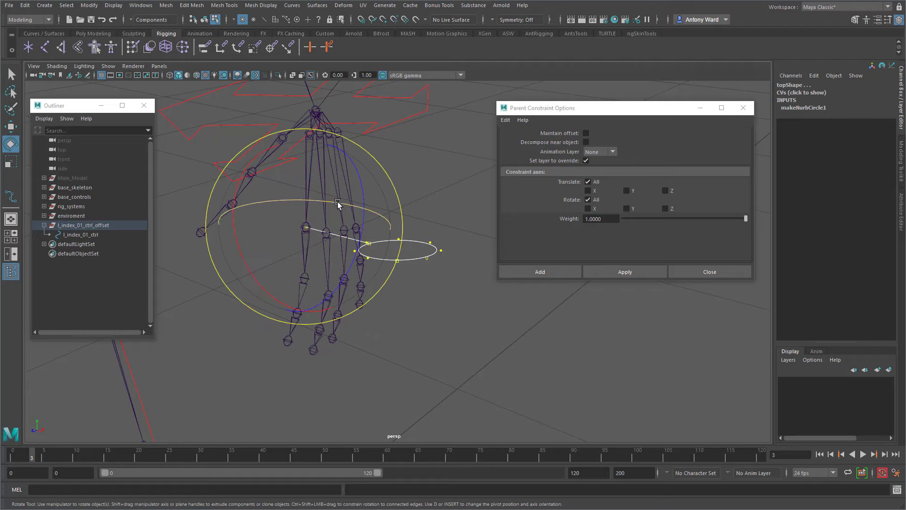
drag(338, 202, 276, 203)
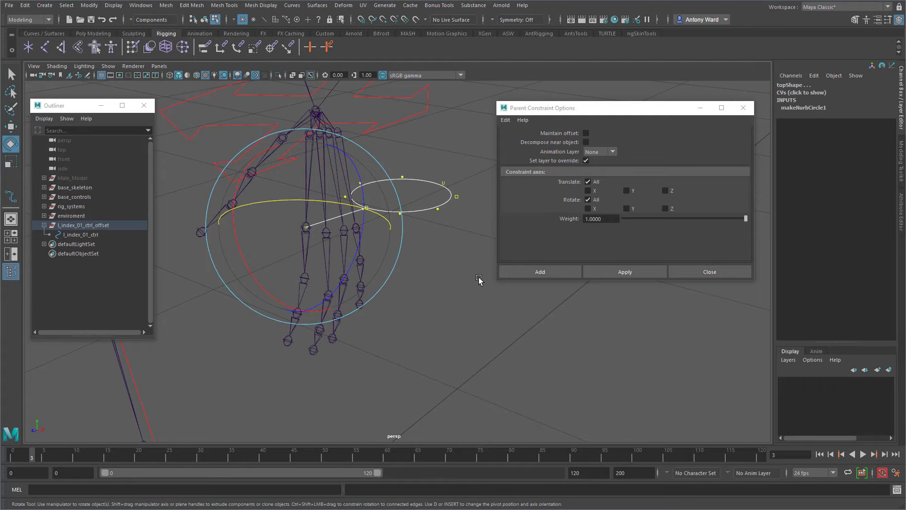
scroll(478, 279, up, 5)
drag(667, 114, 773, 73)
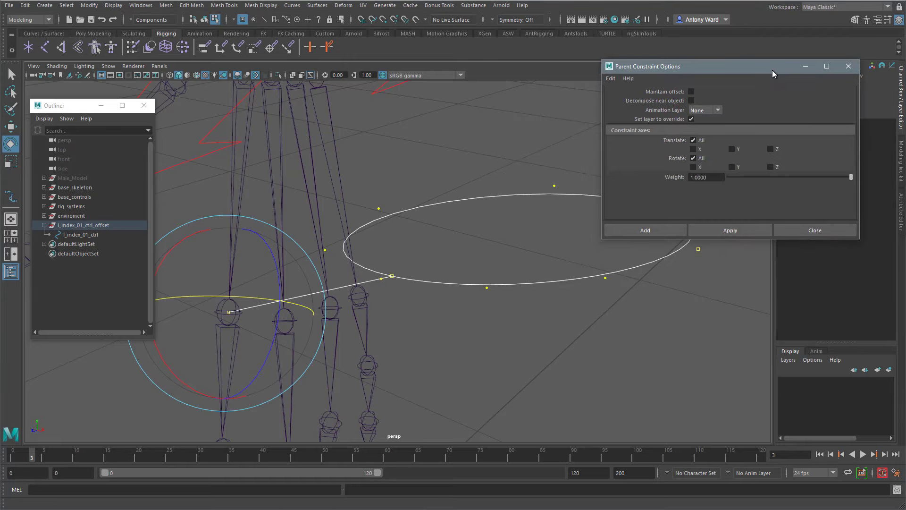
click(816, 230)
key(f)
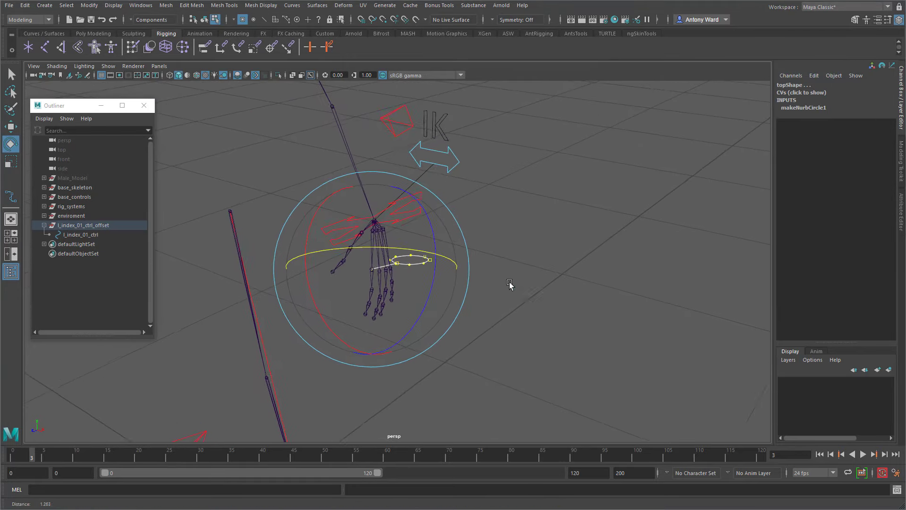
alt+drag(509, 283, 522, 319)
alt+right_drag(522, 320, 565, 302)
- Undo the last rotation of the control's CVs
click(95, 234)
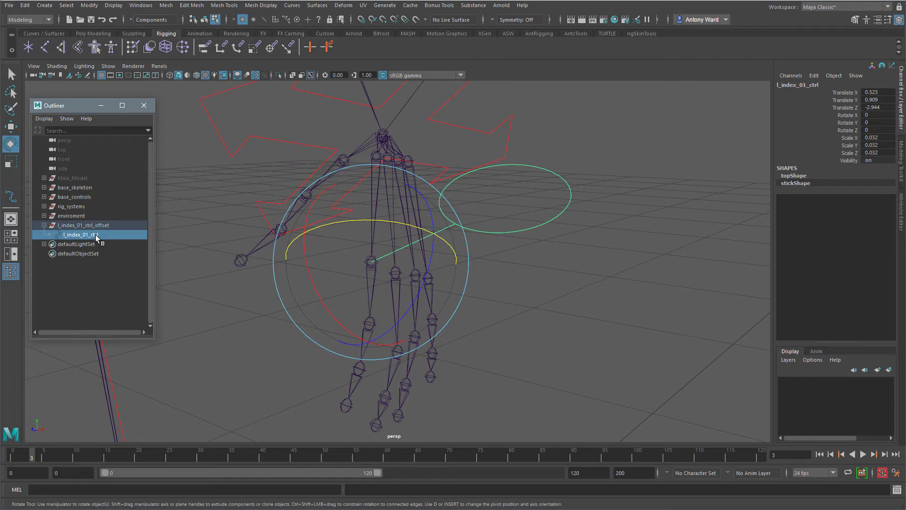
key(r)
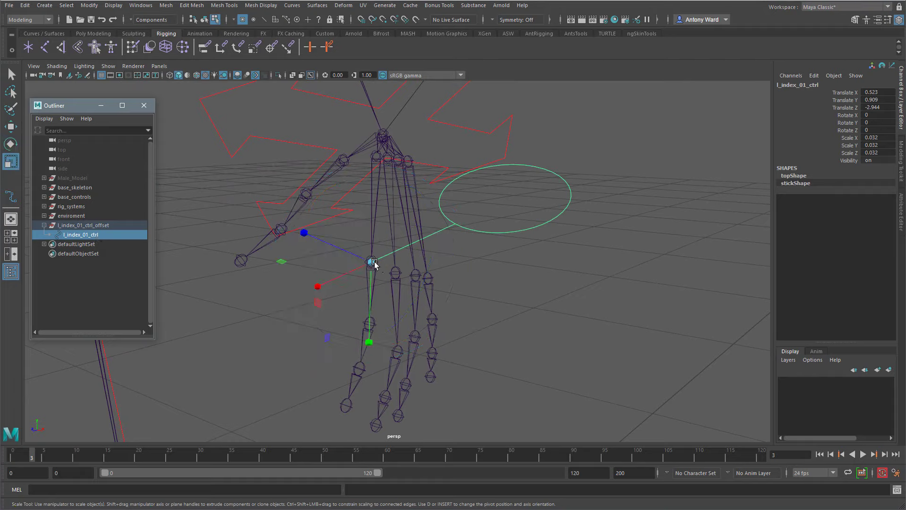
key(F8)
key(ctrl+z)
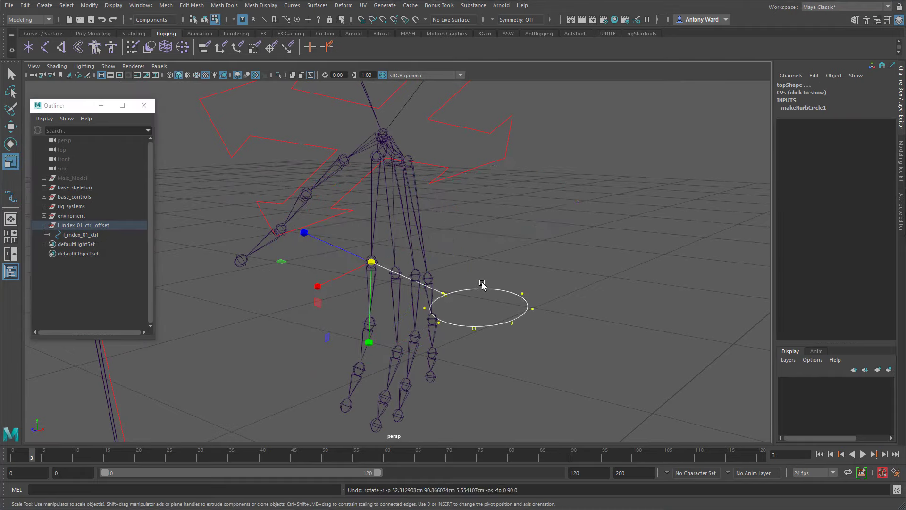
- Return l_index_01_ctrl to object mode and rotate the whole control to 90 degrees in Y
key(w)
click(491, 254)
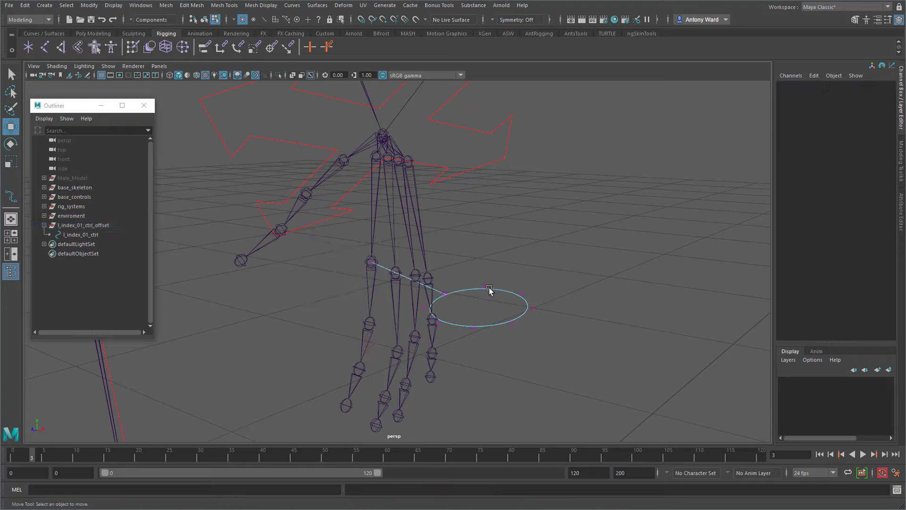
right_drag(490, 288, 510, 278)
key(e)
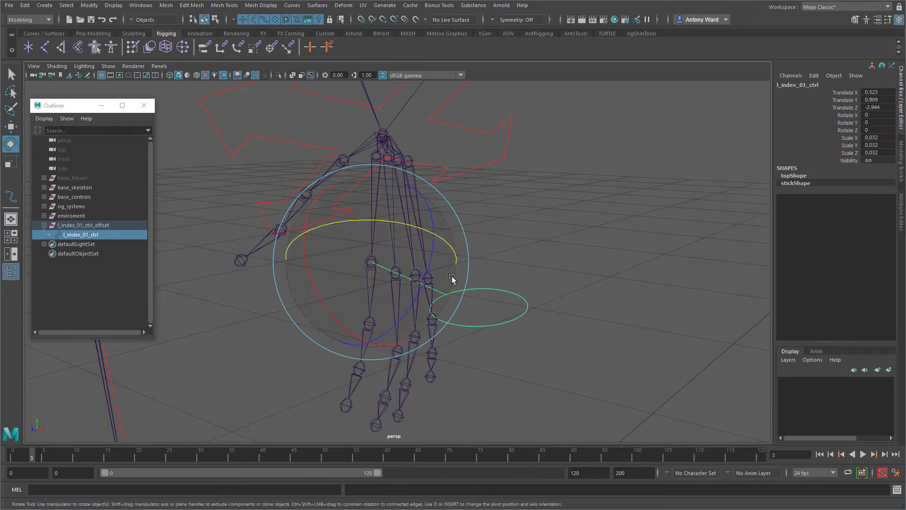
drag(399, 219, 332, 223)
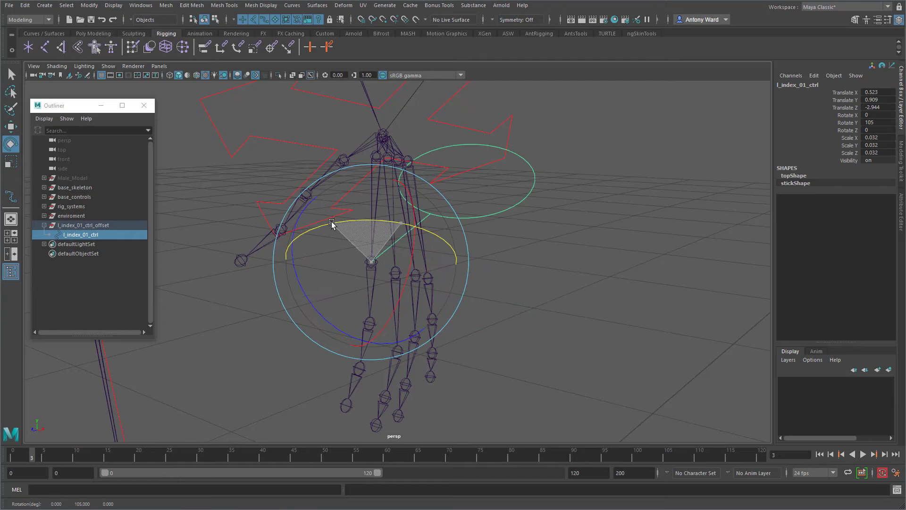
drag(333, 224, 342, 224)
click(871, 122)
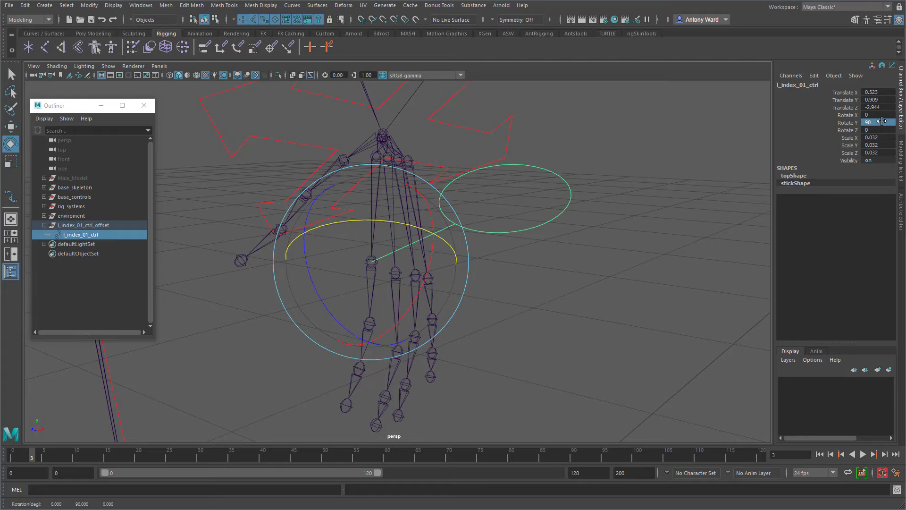
alt+drag(391, 251, 526, 259)
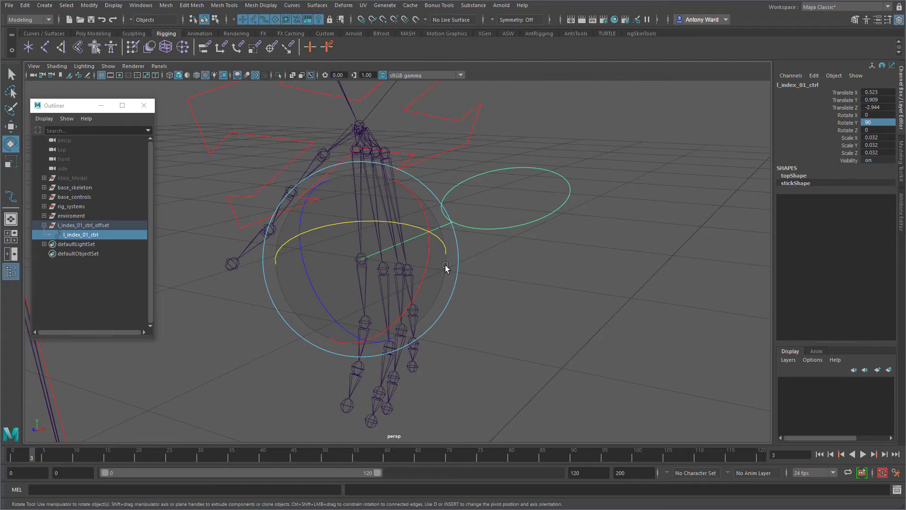
- Scale l_index_01_ctrl down uniformly to about 0.011 so it suits the size of the finger
key(r)
drag(364, 259, 193, 269)
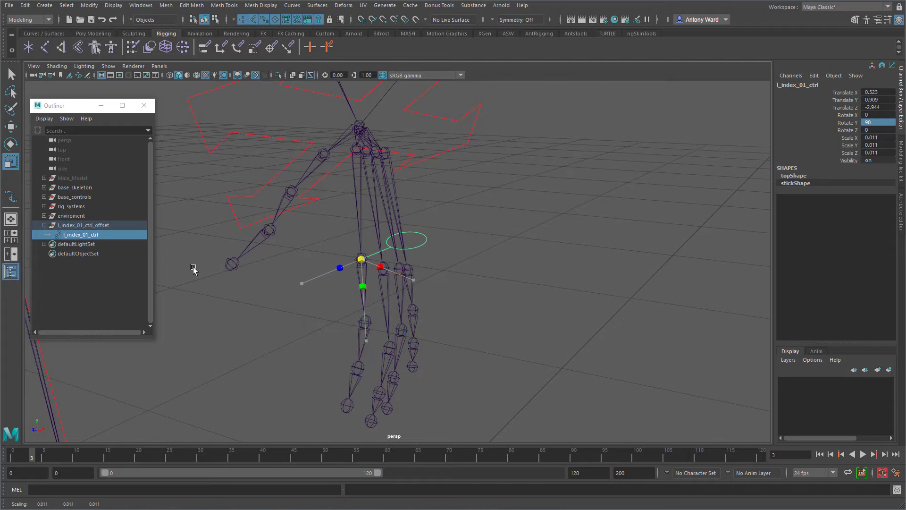
alt+drag(550, 323, 530, 323)
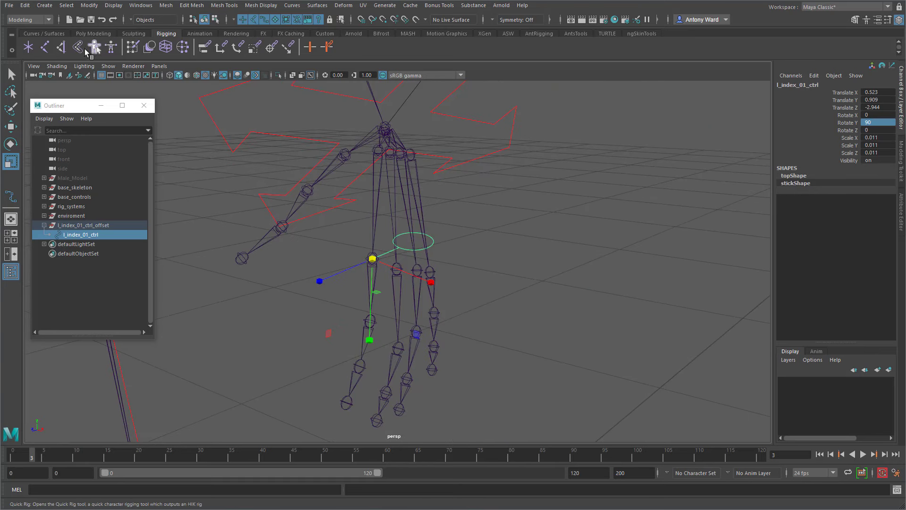
- Freeze the translate, rotate and scale transformations of l_index_01_ctrl
click(89, 6)
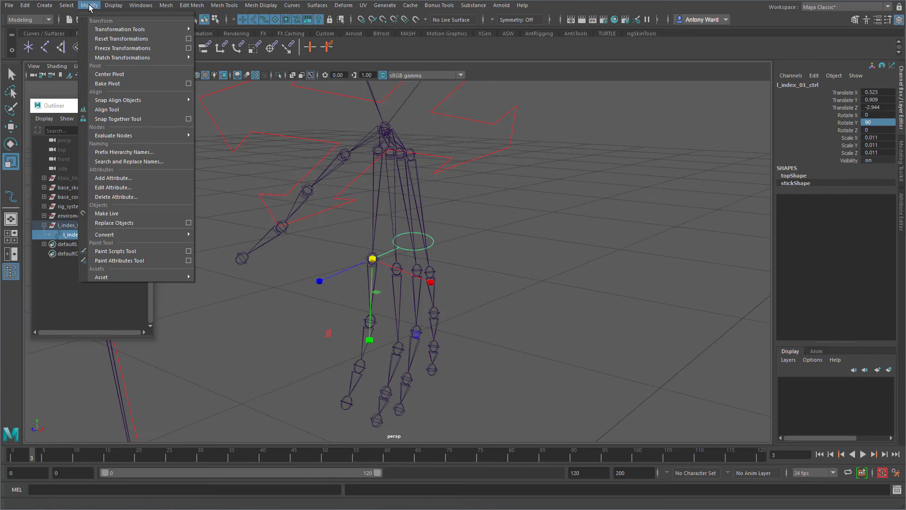
click(188, 49)
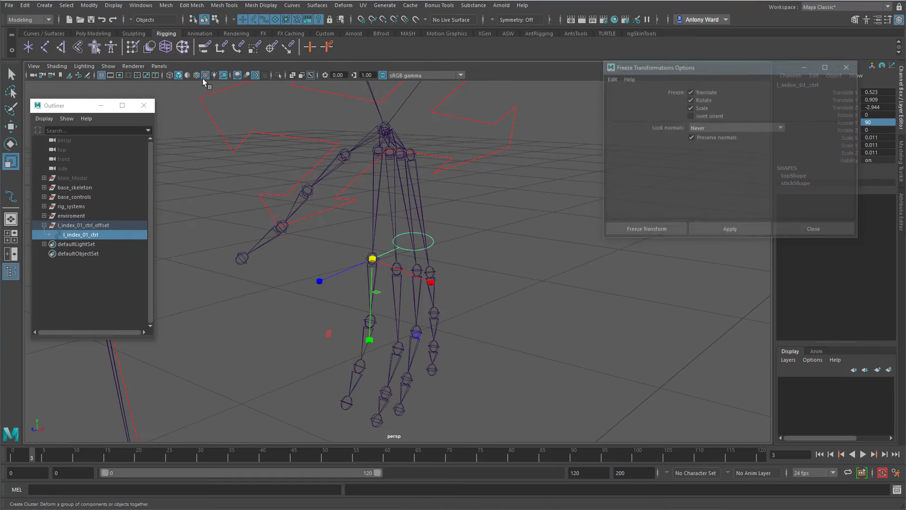
click(649, 230)
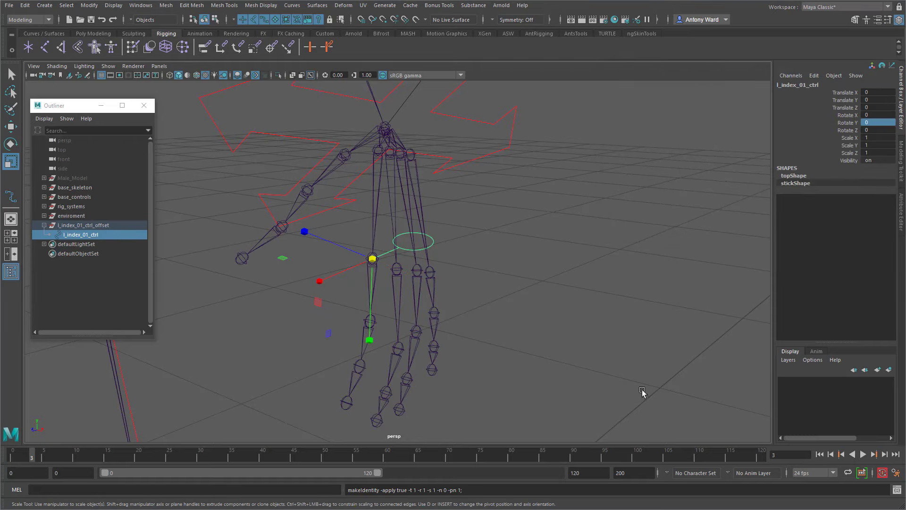
- Duplicate the l_index_01_ctrl_offset group and snap the copy onto the second index finger joint
alt+drag(495, 348, 239, 252)
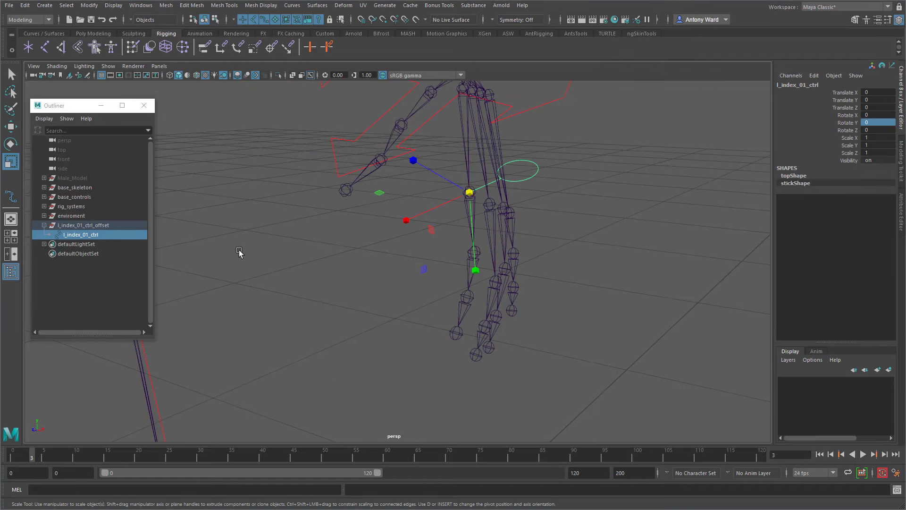
click(98, 224)
alt+drag(570, 266, 526, 257)
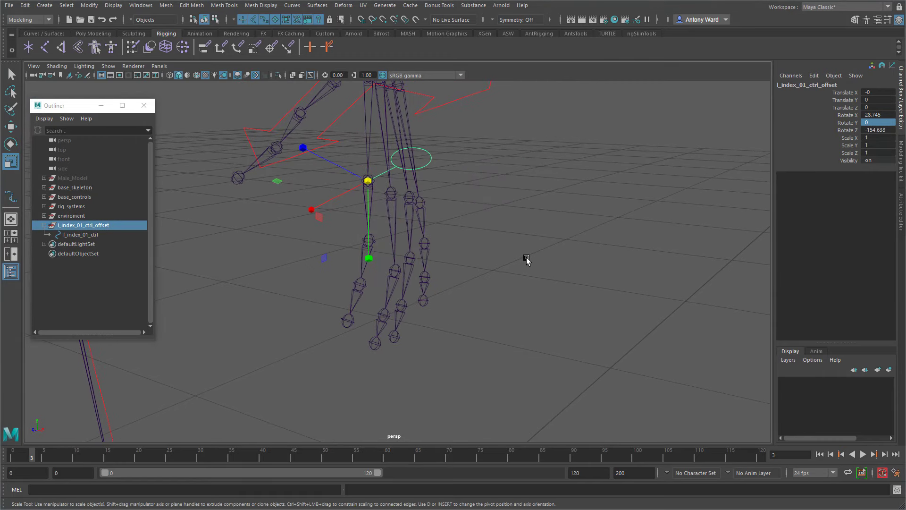
key(w)
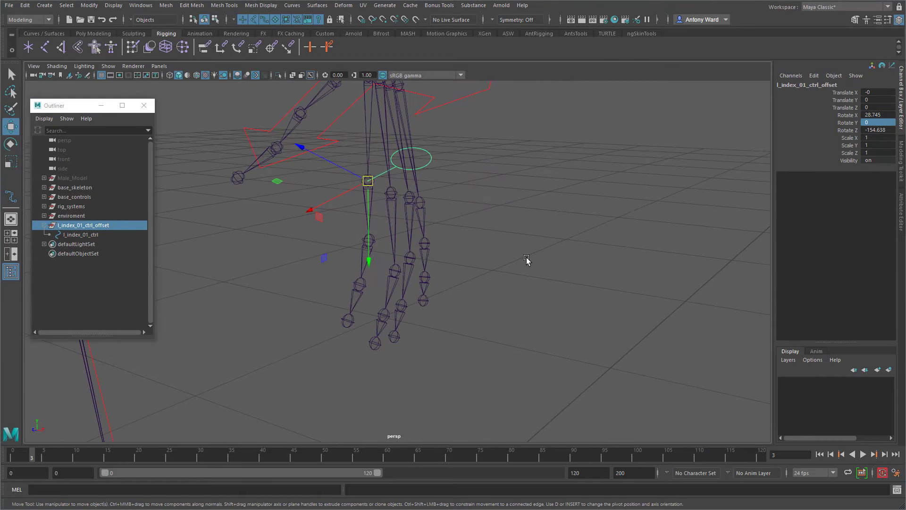
key(ctrl+d)
middle_drag(384, 229, 379, 238)
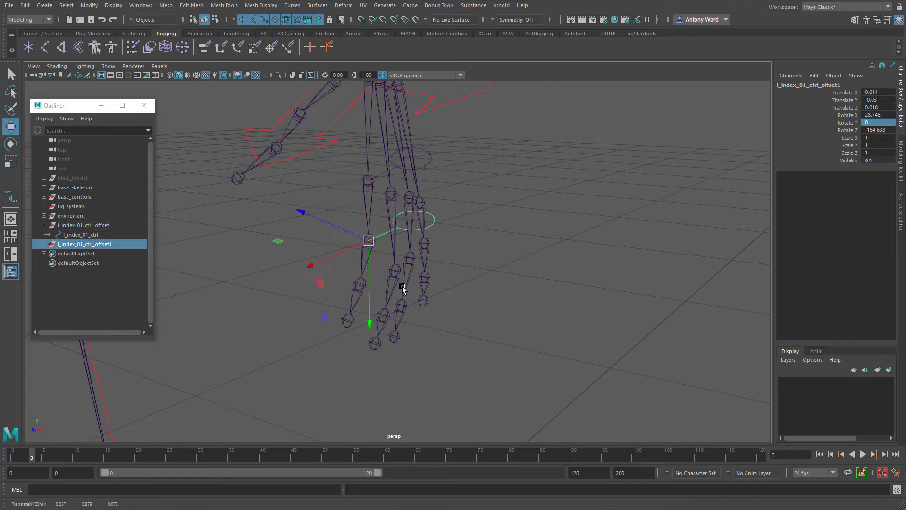
- Duplicate the offset group again and snap the new copy onto the third index finger joint
key(ctrl+d)
key(v)
middle_drag(403, 286, 358, 285)
alt+middle_drag(317, 235, 341, 241)
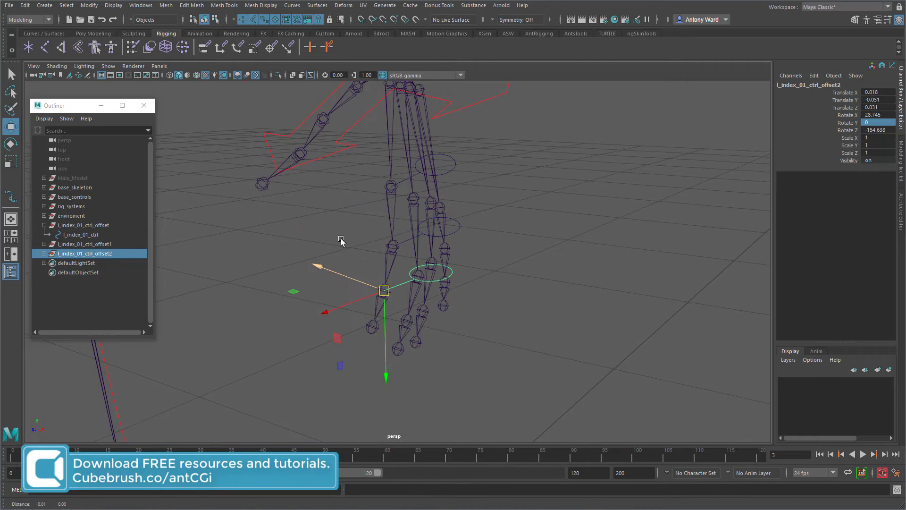
alt+drag(340, 241, 383, 253)
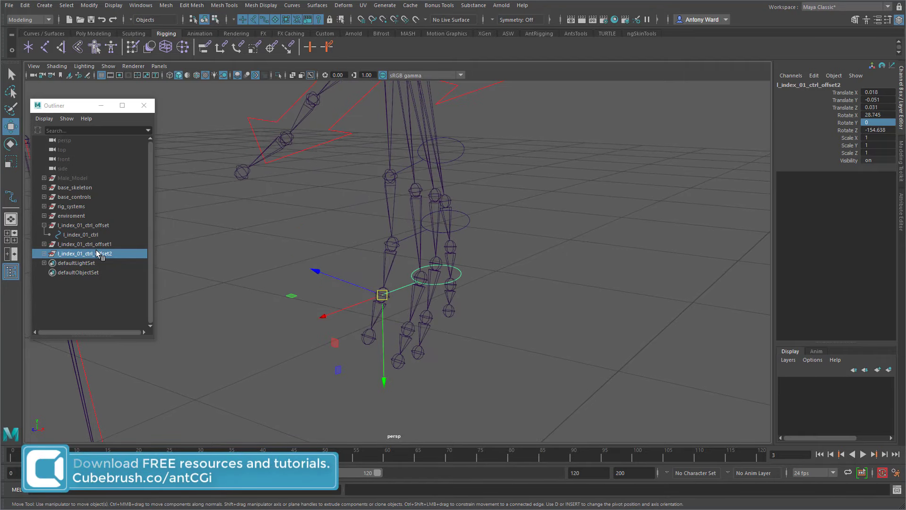
- Check the second and third index joints' names, and rename the first duplicated offset group as l_index_02_ctrl_offset
click(386, 254)
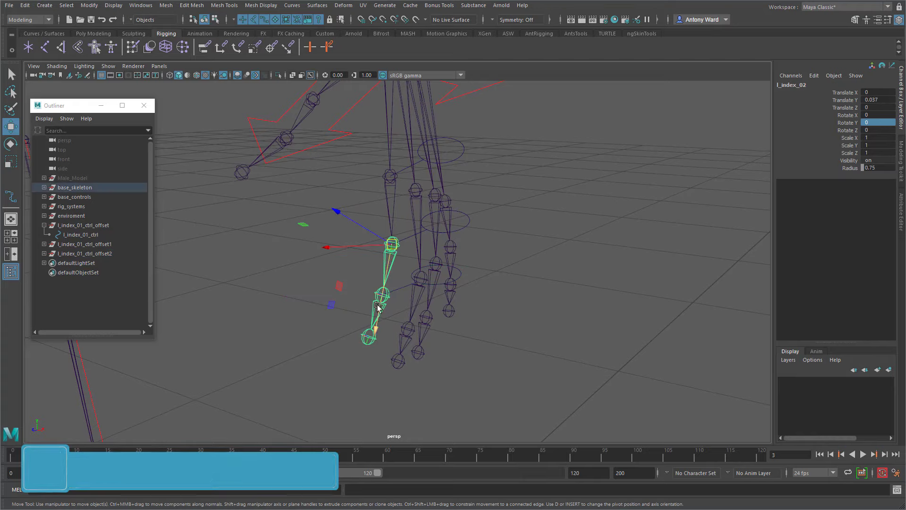
key(Down)
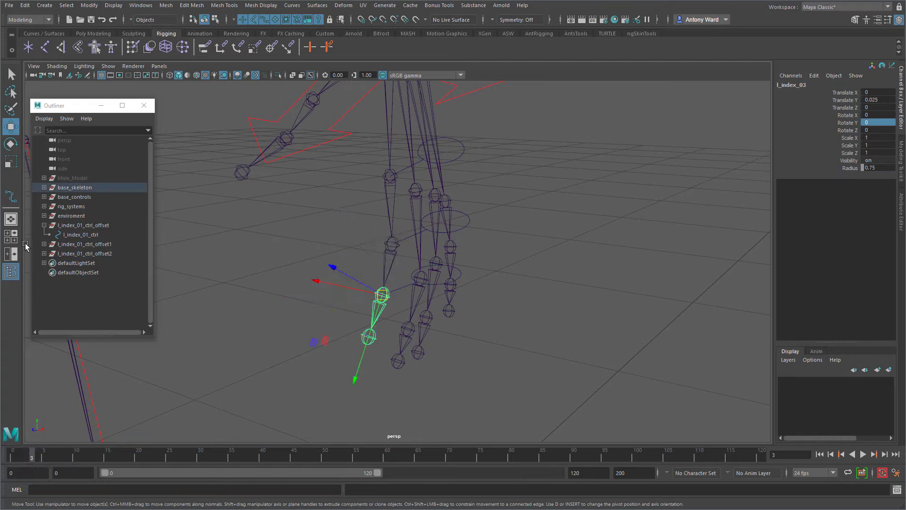
double_click(89, 244)
click(84, 244)
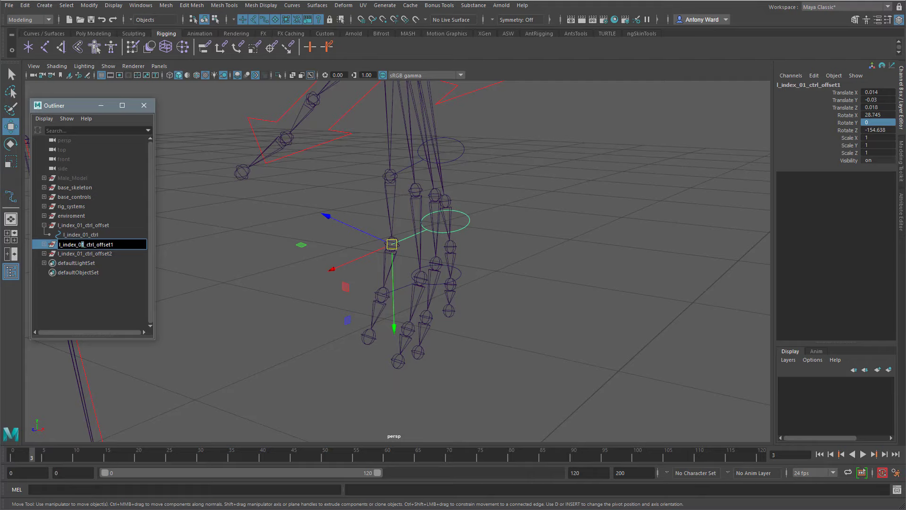
key(BackSpace)
key(Return)
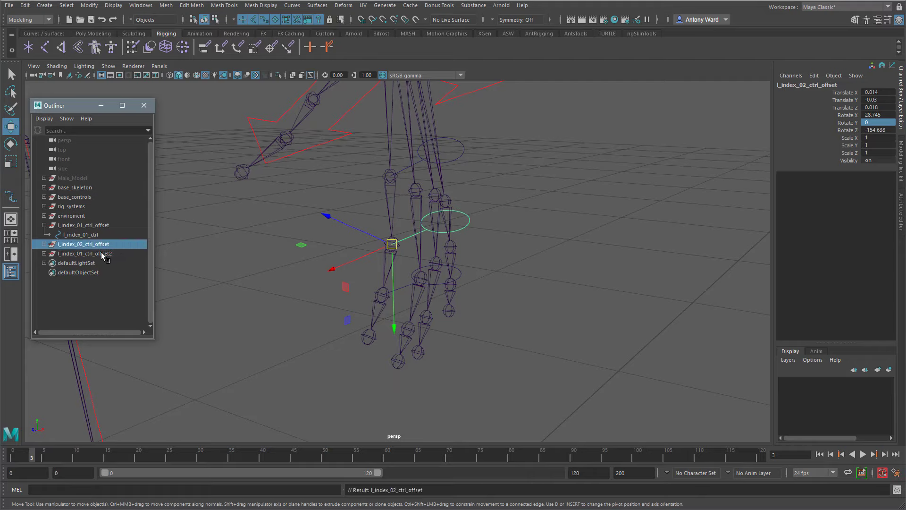
- Rename the second duplicated offset group as l_index_03_ctrl_offset
click(103, 255)
double_click(102, 255)
click(81, 254)
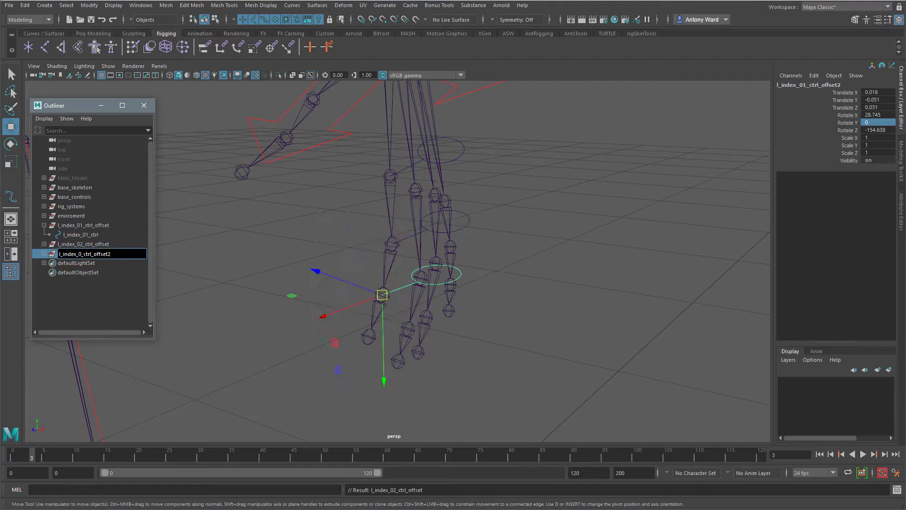
text(3)
key(BackSpace)
key(Return)
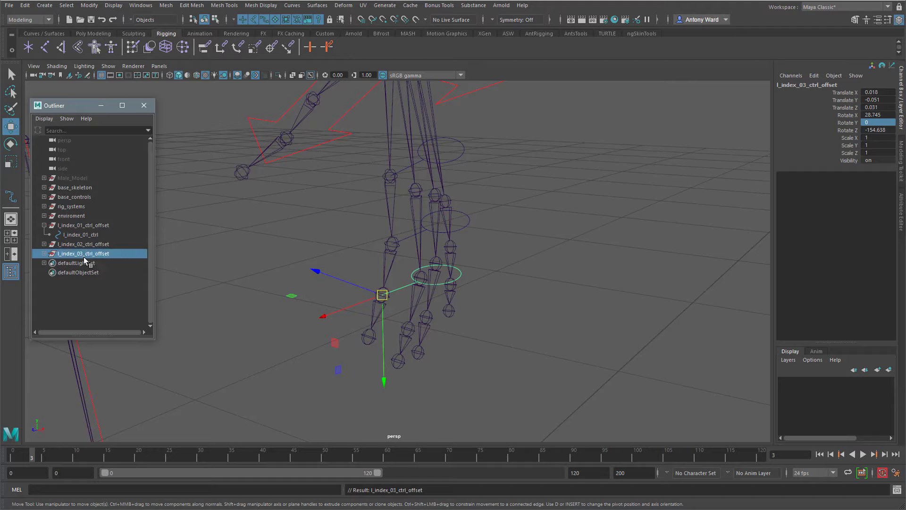
- Expand both duplicated offset groups and rename the control inside l_index_02_ctrl_offset as l_index_02_ctrl
click(44, 244)
click(44, 263)
click(88, 254)
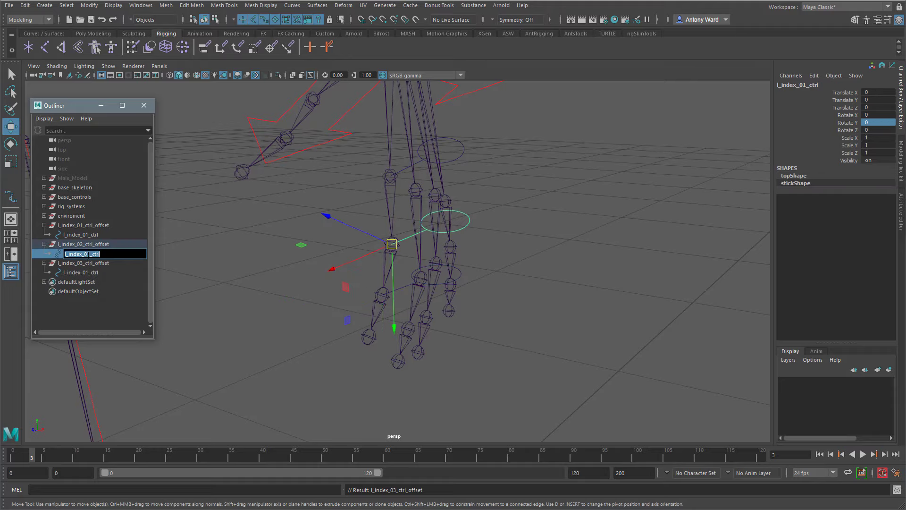
double_click(87, 254)
click(88, 254)
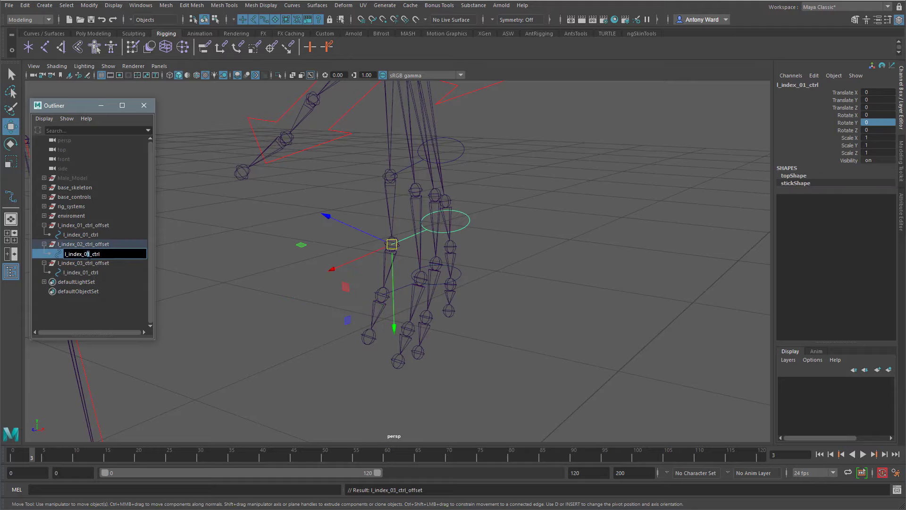
text(2)
- Rename the control inside l_index_03_ctrl_offset as l_index_03_ctrl
double_click(88, 273)
drag(86, 273, 90, 273)
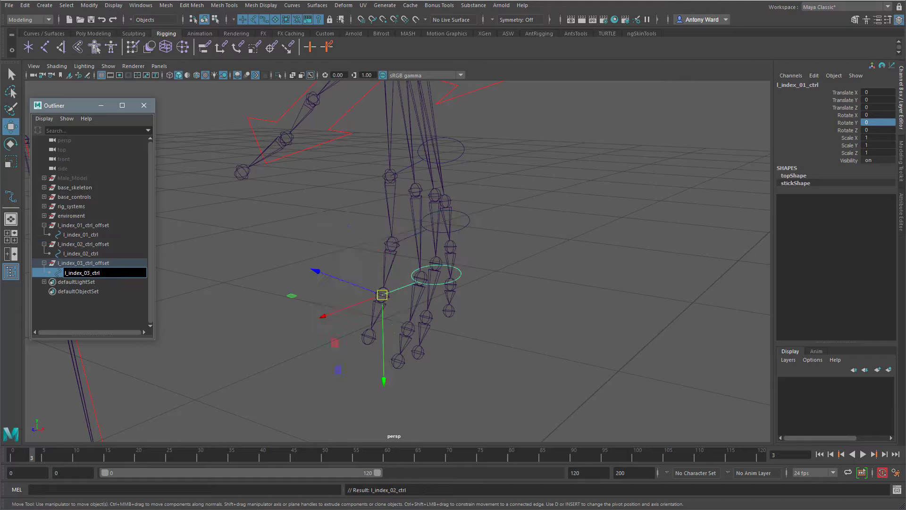
text(3)
key(Return)
- Parent l_index_03_ctrl_offset under l_index_02_ctrl and l_index_02_ctrl_offset under l_index_01_ctrl, and expand the full hierarchy
click(97, 264)
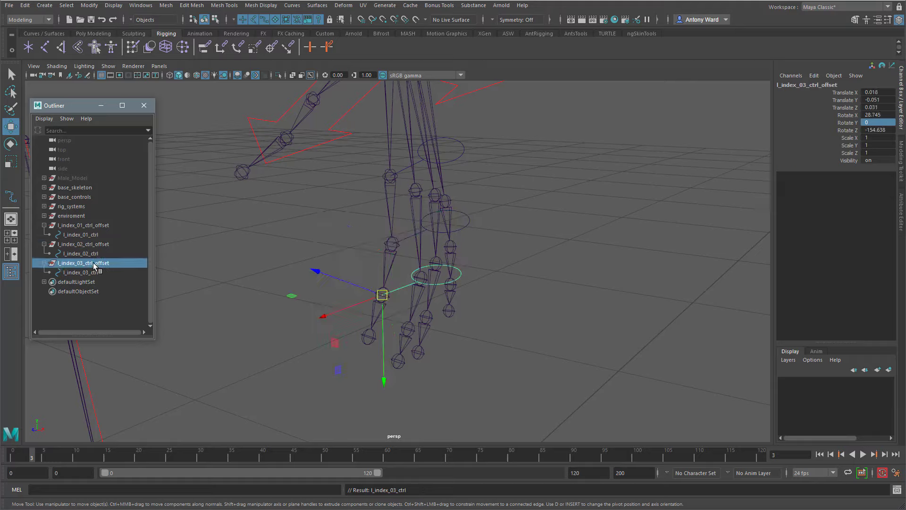
middle_drag(94, 263, 88, 235)
click(88, 244)
shift+click(45, 225)
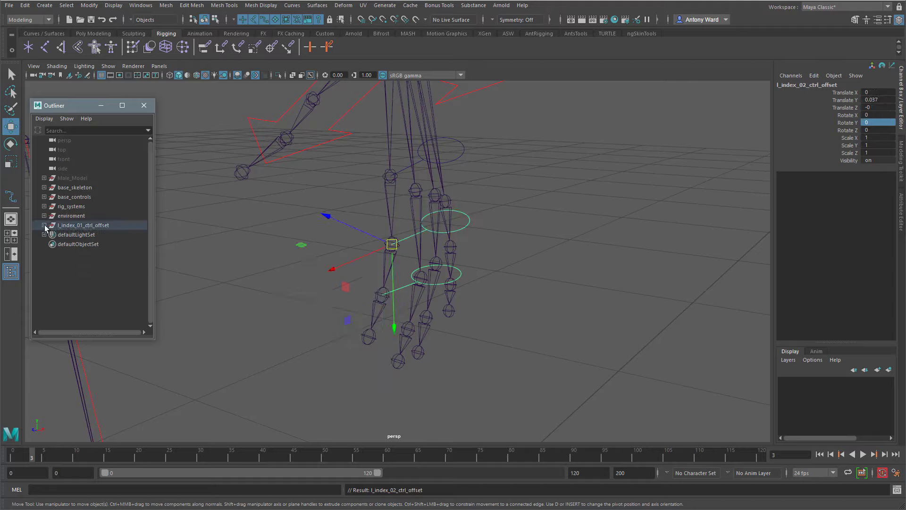
shift+click(45, 225)
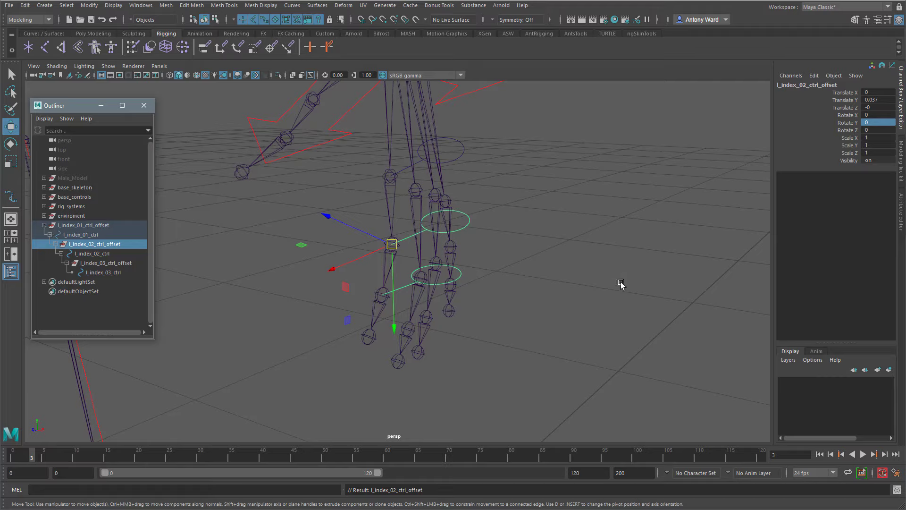
- Align the l_index_02_ctrl_offset group to the l_index_02 joint with a parent constraint, and delete that constraint
click(381, 268)
click(117, 245)
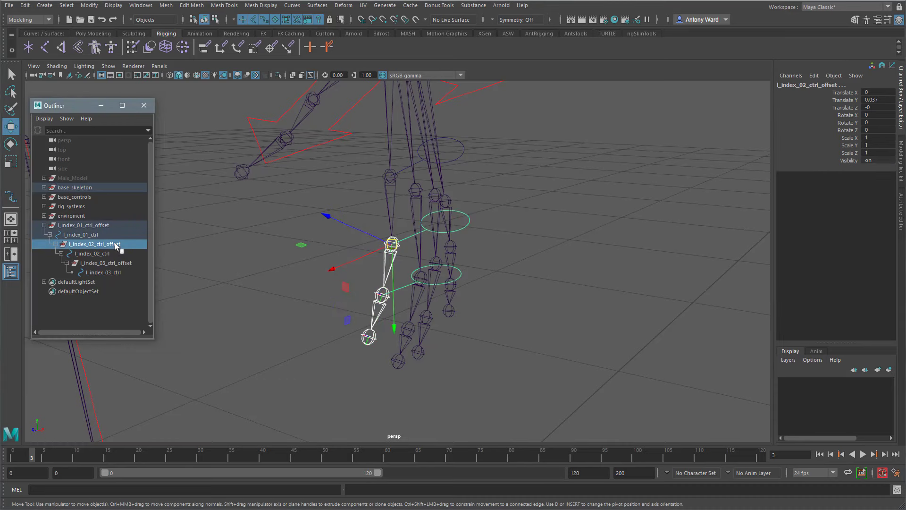
key(space)
click(617, 285)
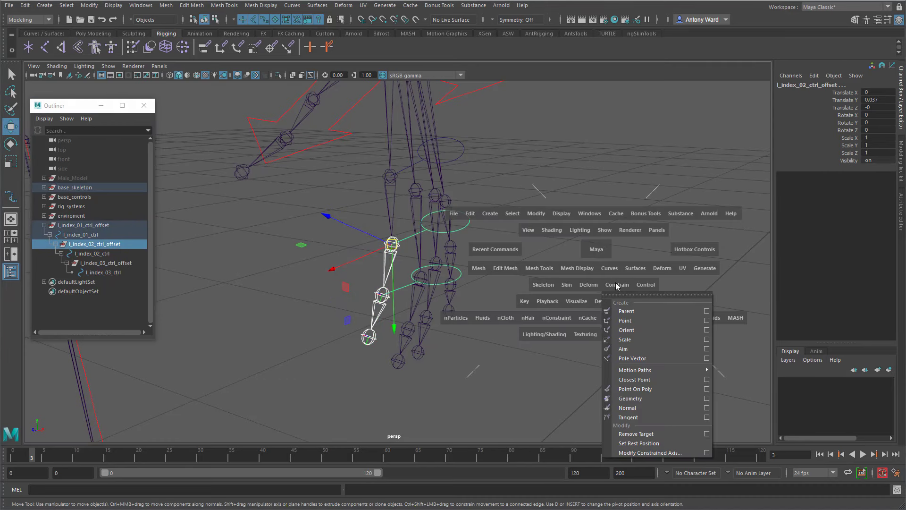
click(635, 312)
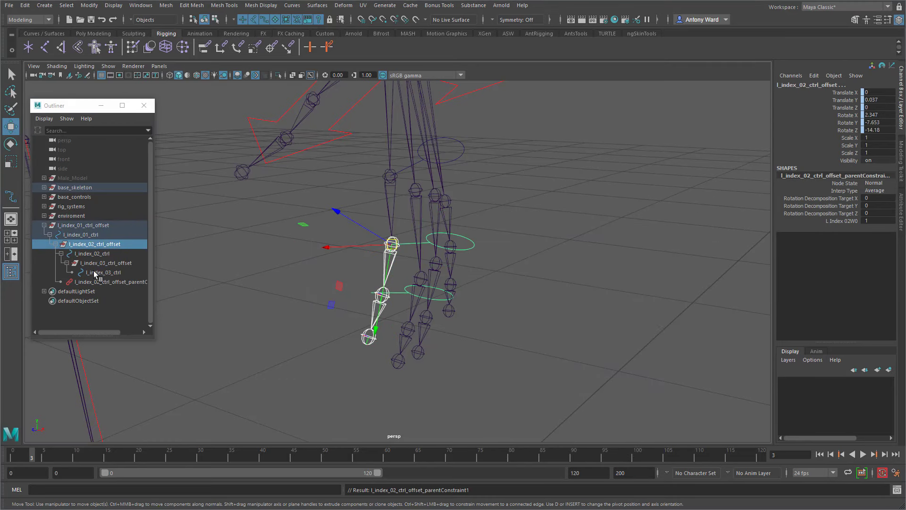
click(109, 283)
key(Delete)
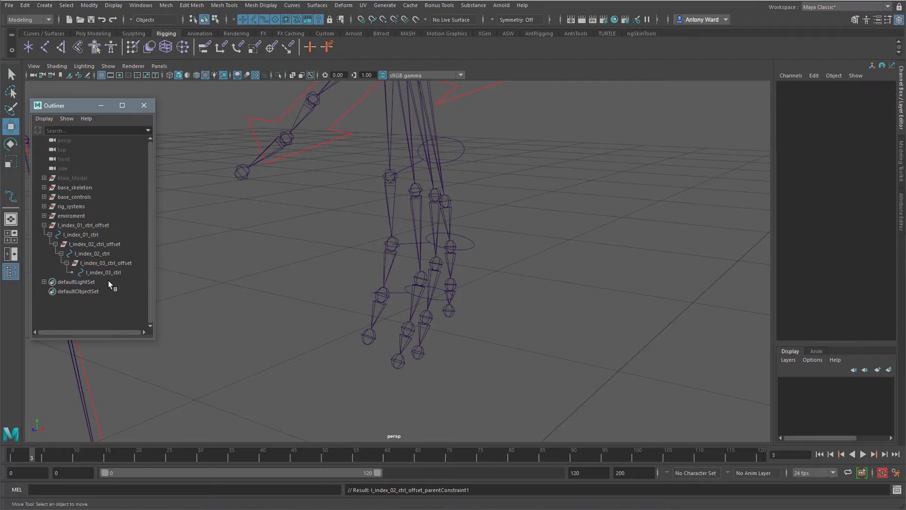
- Align the l_index_03_ctrl_offset group to the l_index_03 joint with a parent constraint, and delete that constraint
click(373, 301)
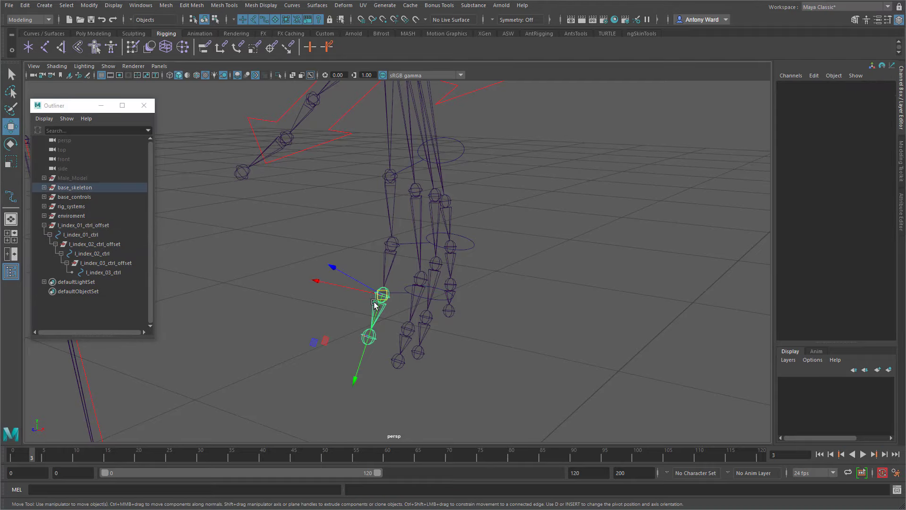
click(100, 263)
key(g)
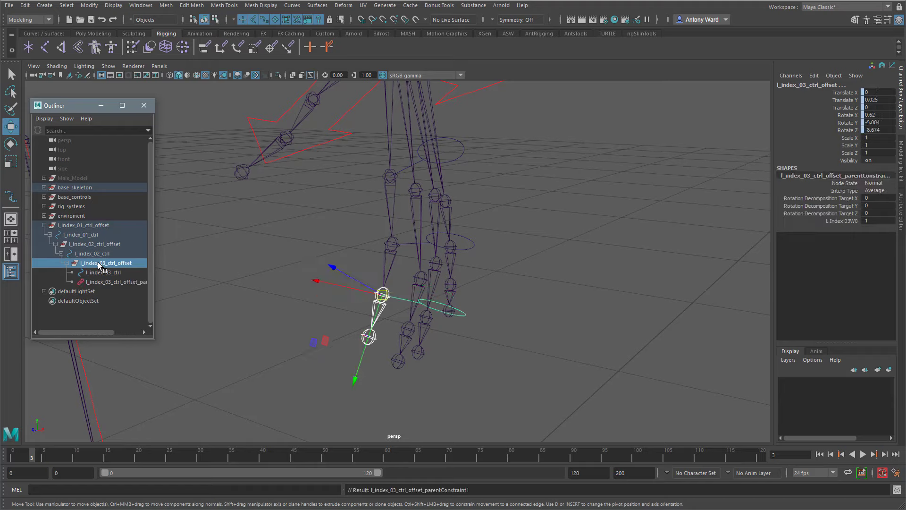
click(121, 282)
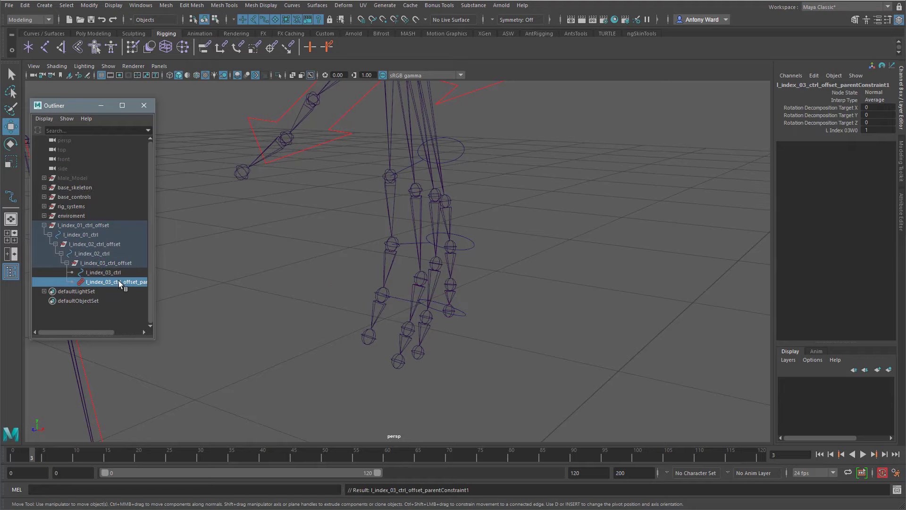
key(Delete)
- Test the index finger control hierarchy by rotating l_index_01_ctrl around its joint
alt+right_drag(556, 277, 455, 282)
alt+drag(456, 283, 320, 267)
alt+right_drag(320, 267, 404, 257)
alt+drag(403, 257, 400, 197)
click(448, 168)
key(e)
drag(355, 226, 373, 317)
drag(390, 244, 447, 263)
- Enable drawing overrides on the l_index_01_ctrl transform and set its index color to bright green
click(439, 128)
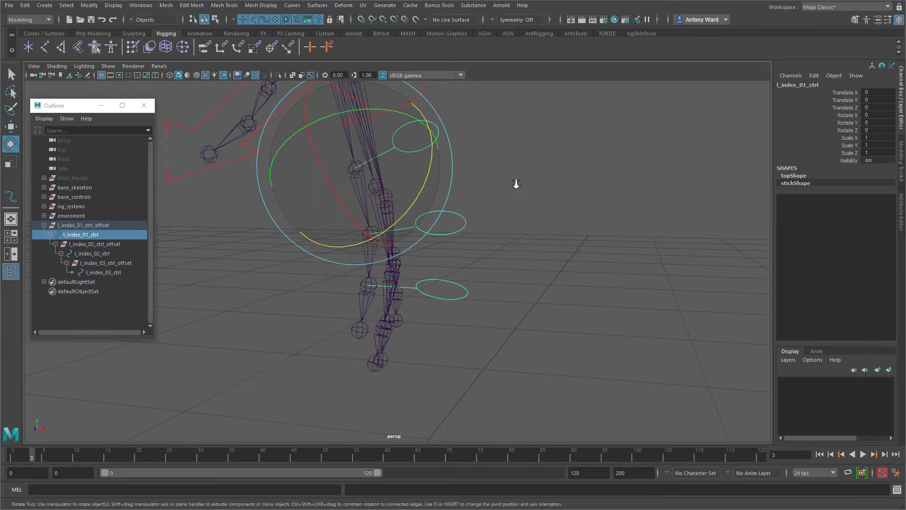
alt+drag(516, 186, 677, 207)
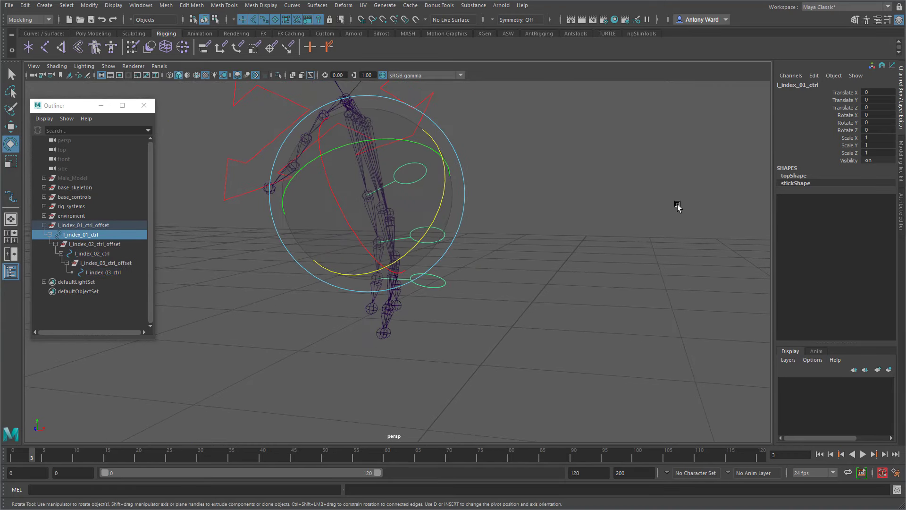
click(900, 218)
alt+right_drag(491, 241, 363, 203)
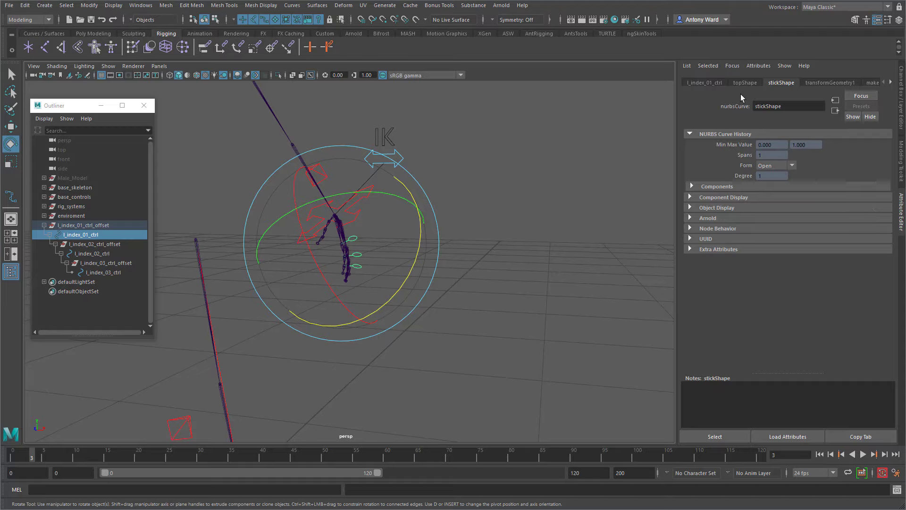
click(704, 82)
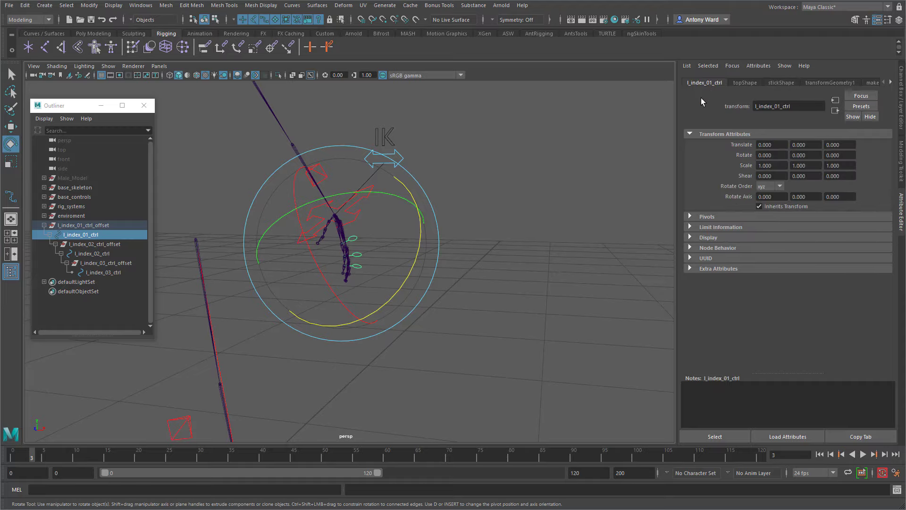
click(708, 237)
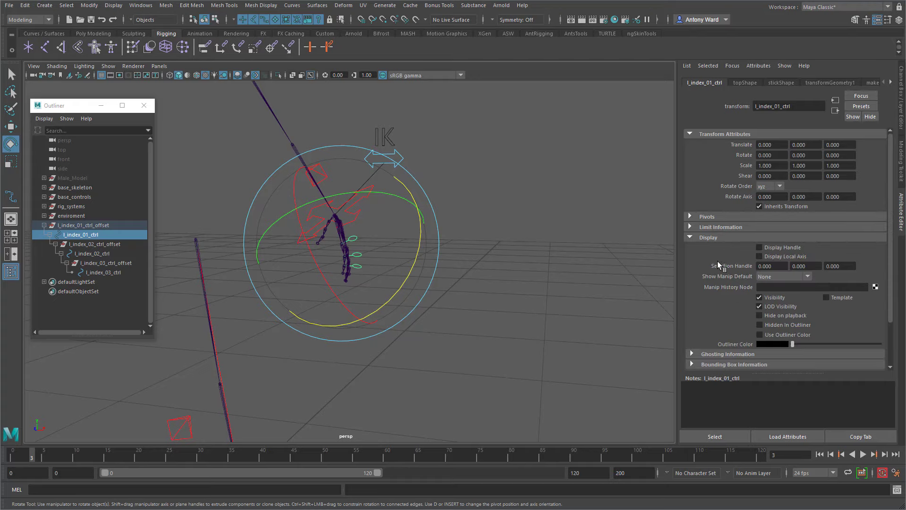
scroll(718, 264, down, 3)
click(741, 325)
scroll(737, 288, down, 5)
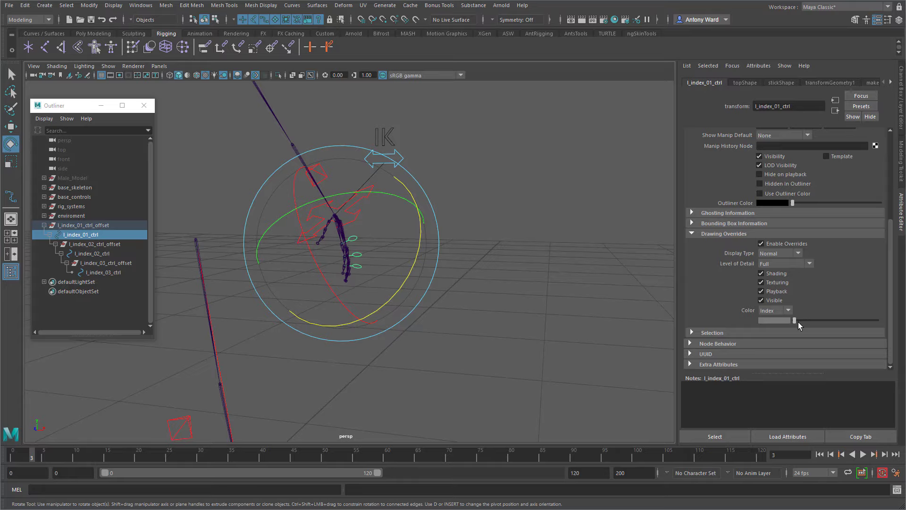
drag(798, 322, 832, 322)
click(496, 300)
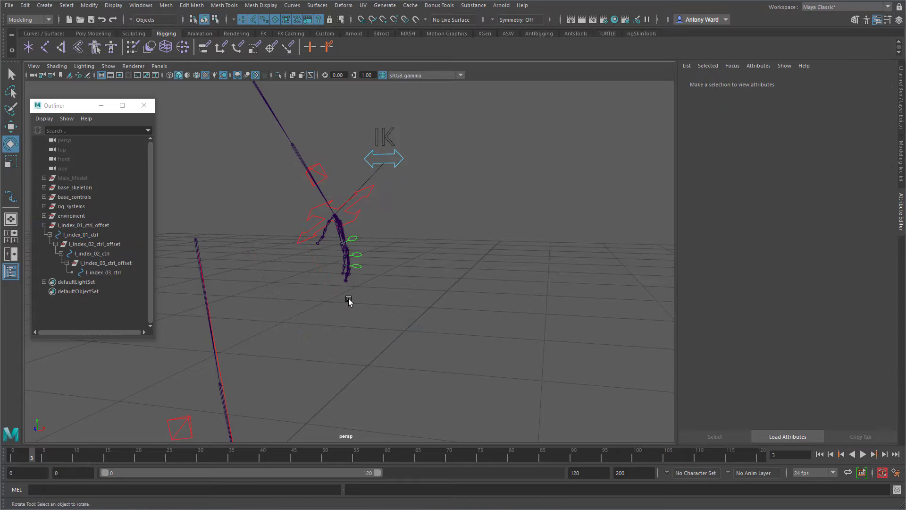
- Enable drawing overrides on l_index_02_ctrl and l_index_03_ctrl and set both index colors to the same bright green
alt+right_drag(348, 300, 558, 279)
click(367, 253)
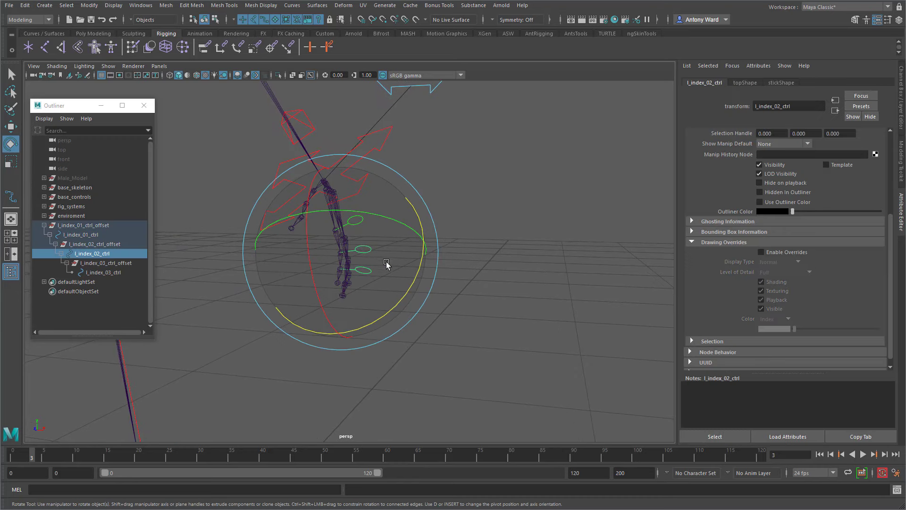
click(787, 252)
drag(794, 329, 834, 333)
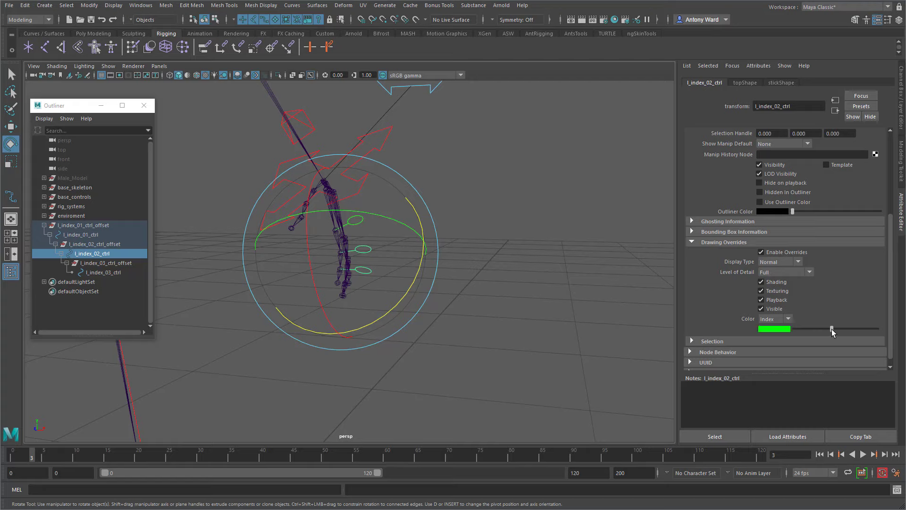
click(338, 257)
click(370, 267)
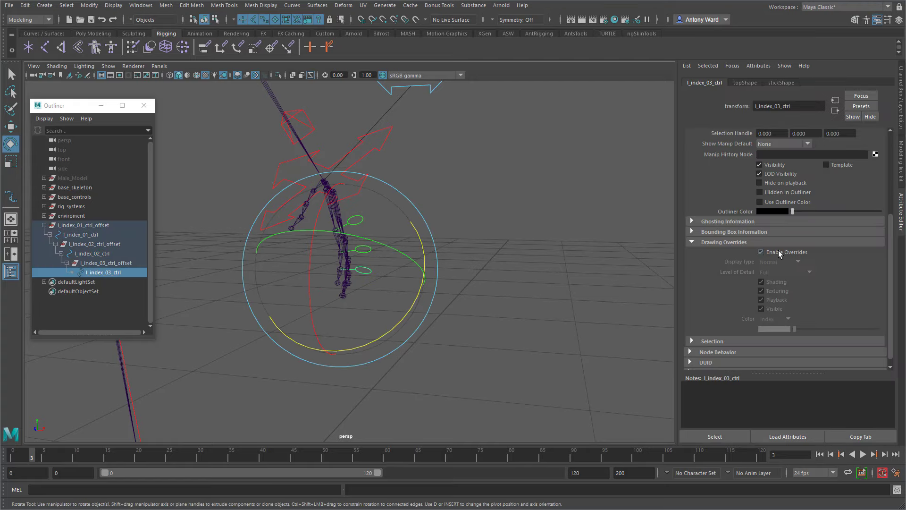
drag(818, 332, 833, 332)
click(418, 279)
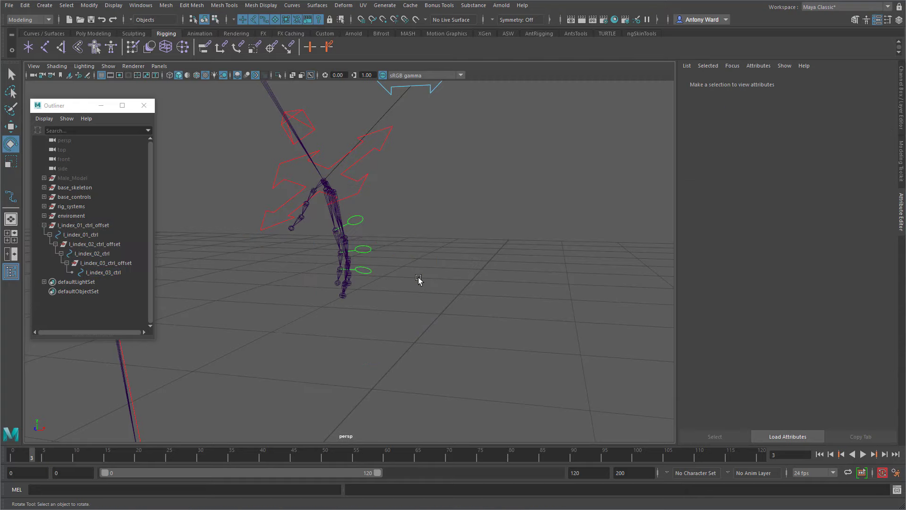
mouse_move(419, 279)
alt+mouse_down()
mouse_move(314, 277)
mouse_move(423, 282)
alt+mouse_up()
alt+right_drag(423, 283, 430, 252)
alt+middle_drag(430, 252, 439, 283)
alt+right_drag(439, 284, 451, 281)
drag(391, 224, 391, 226)
mouse_move(484, 258)
alt+mouse_down()
mouse_move(413, 253)
mouse_move(491, 271)
alt+mouse_up()
alt+right_drag(491, 271, 348, 263)
alt+drag(348, 263, 333, 250)
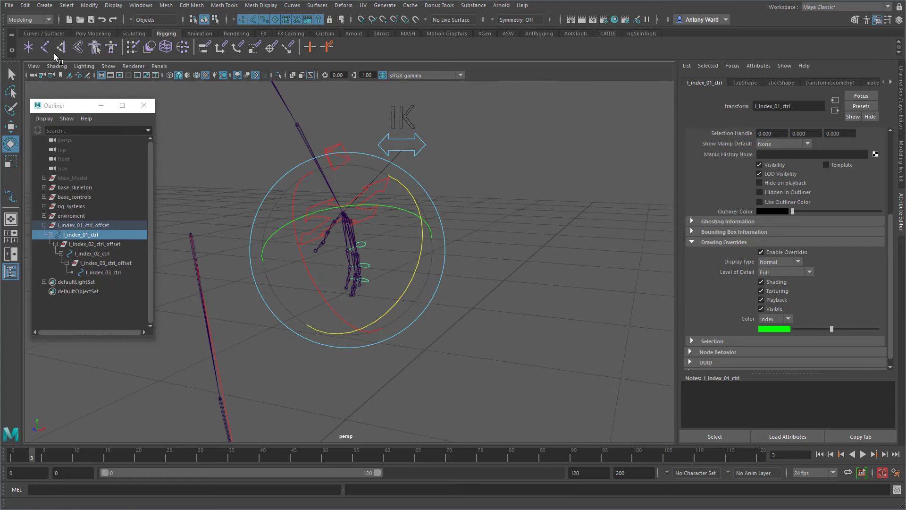
click(108, 69)
click(513, 194)
alt+drag(515, 194, 503, 192)
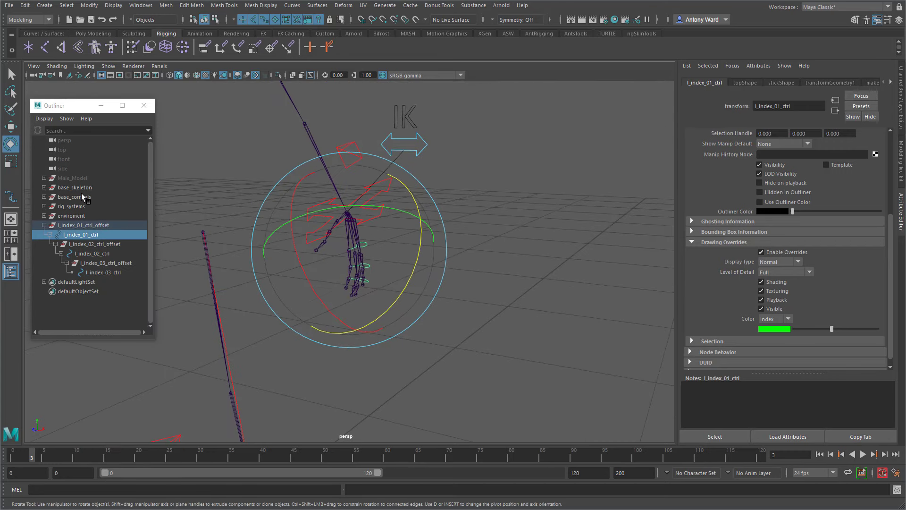
- Show Male_Model temporarily to examine how the index finger controls sit around the hand, and hide it again
click(75, 178)
key(shift+h)
alt+drag(305, 300, 278, 277)
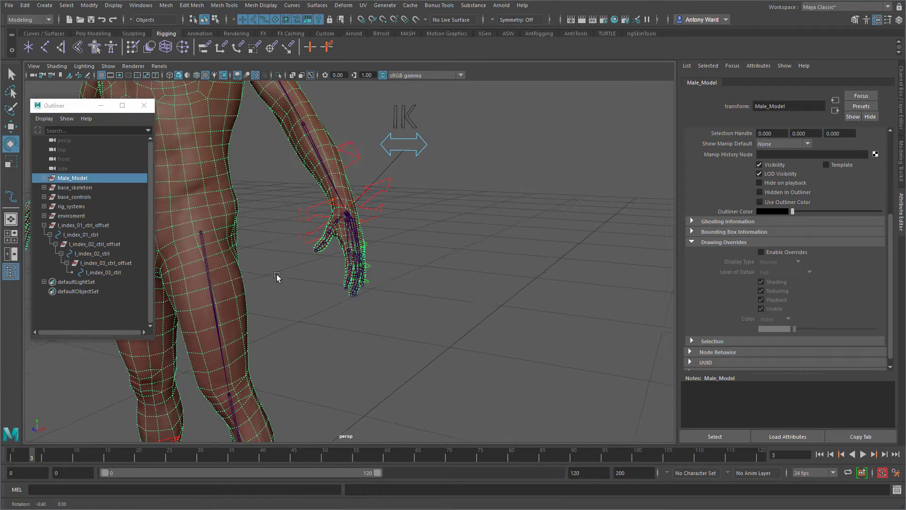
alt+right_drag(277, 277, 609, 255)
click(469, 225)
alt+drag(469, 225, 409, 244)
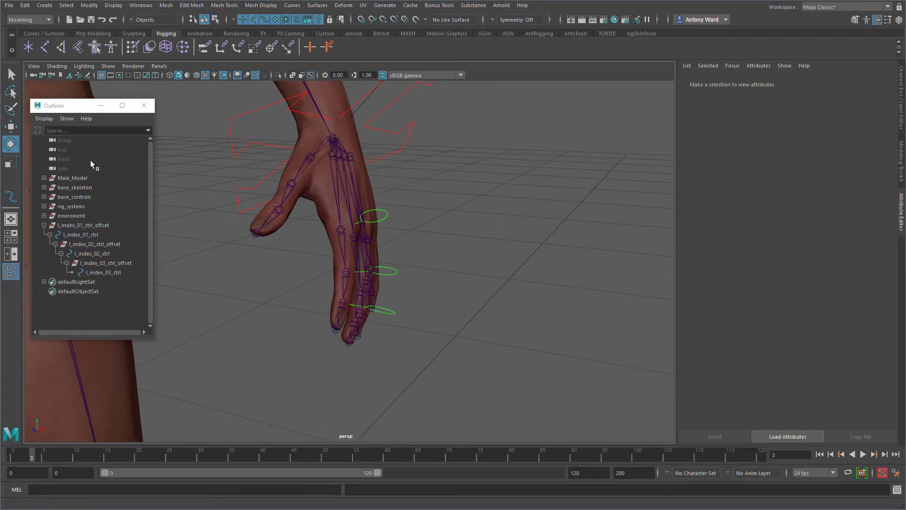
click(90, 178)
key(ctrl+h)
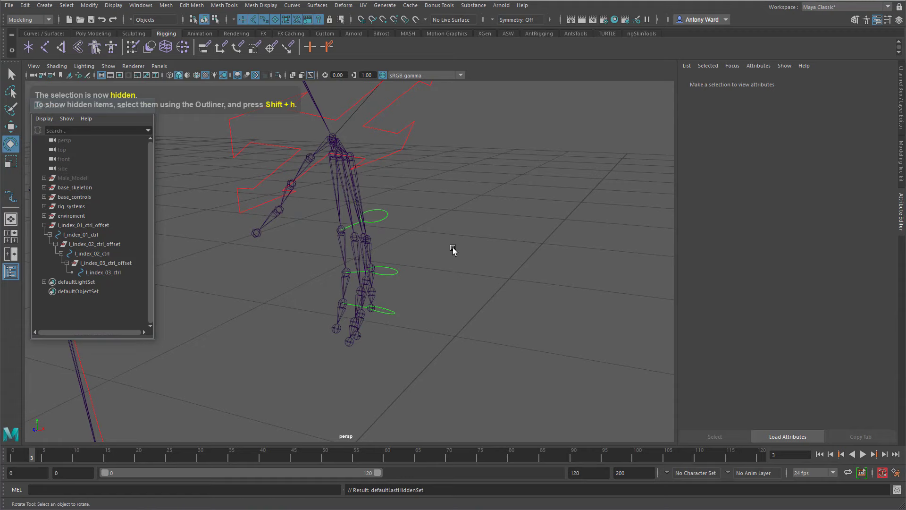
- Duplicate the l_index_01_ctrl_offset group and snap the copy onto the l_middle_01 joint
scroll(383, 249, up, 3)
click(106, 228)
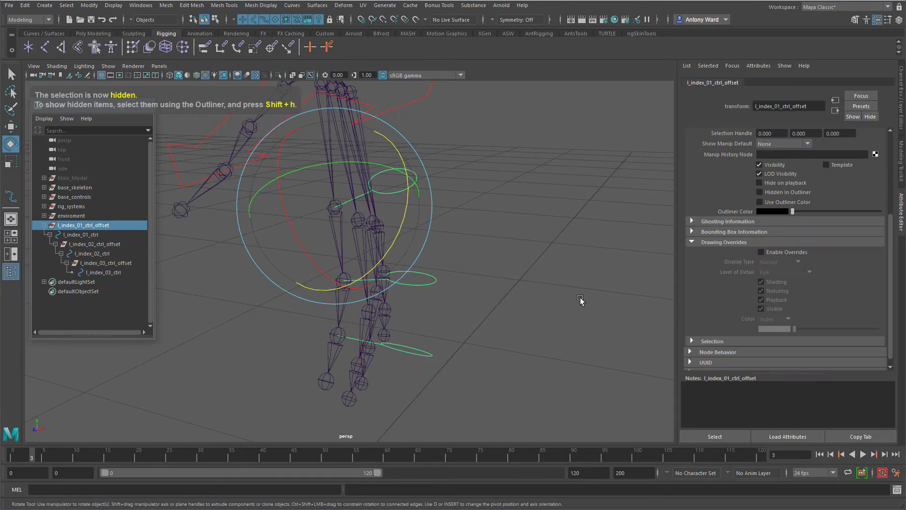
alt+drag(548, 297, 576, 298)
key(w)
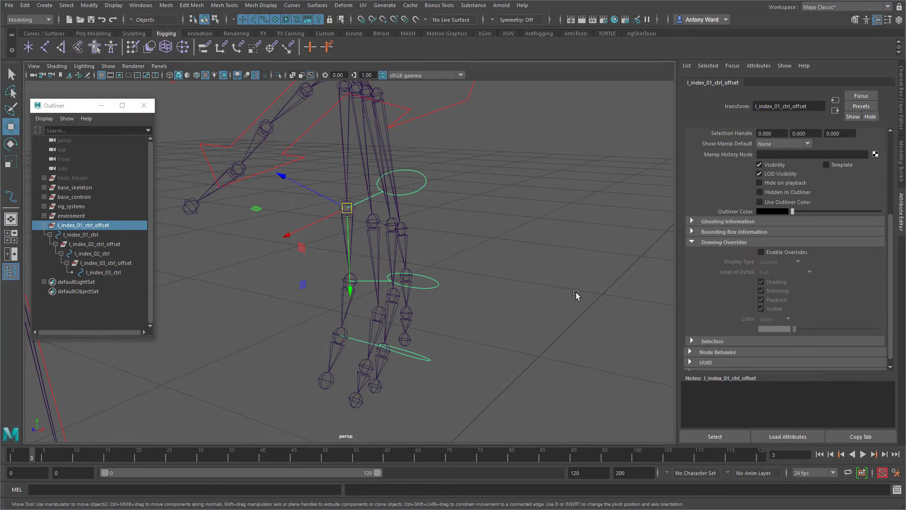
key(ctrl+d)
middle_drag(365, 222, 373, 225)
alt+drag(530, 340, 516, 336)
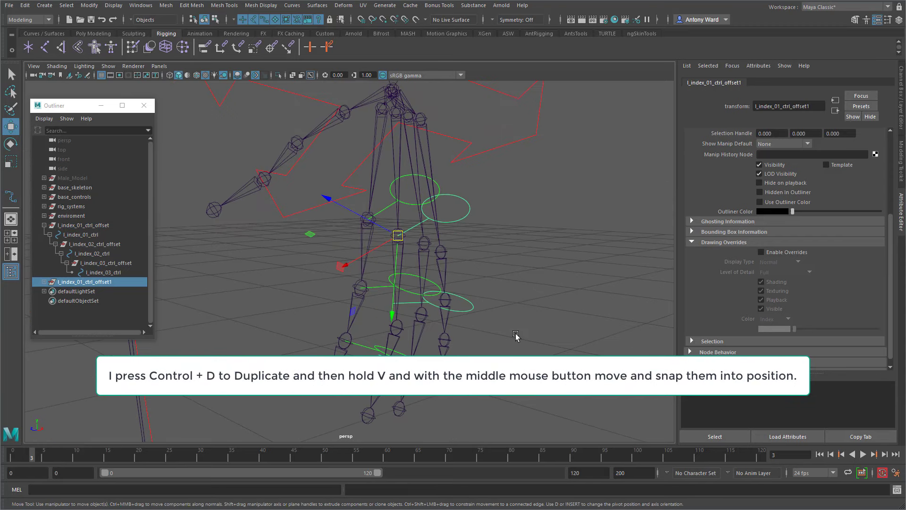
- Duplicate the finger control group twice more, snapping the copies to the first ring and pinkie finger joints
key(ctrl+d)
middle_drag(398, 235, 443, 255)
key(ctrl+d)
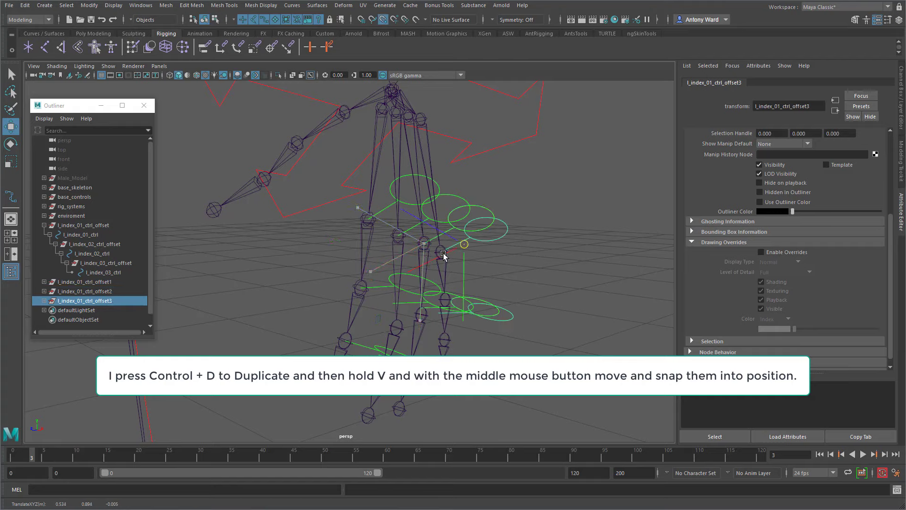
- Duplicate the finger control group once more and snap the copy to the l_thumb_01 joint
key(ctrl+d)
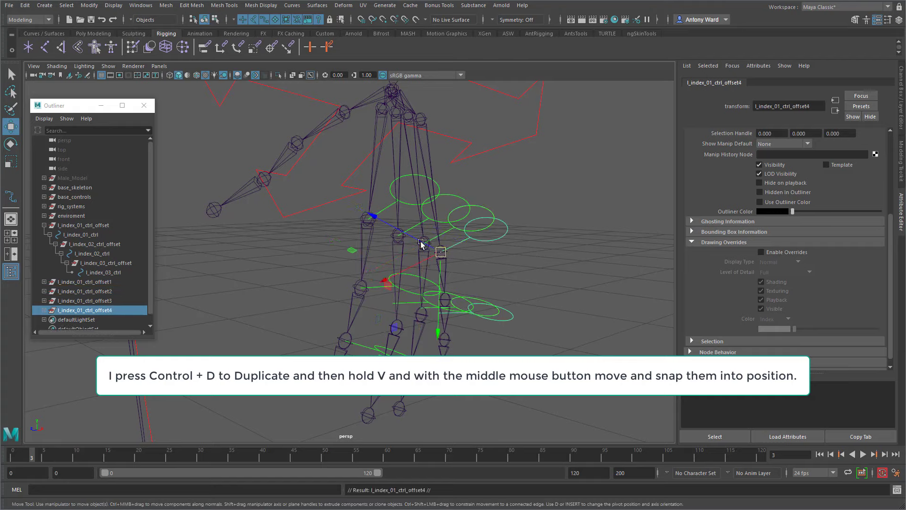
key(v)
middle_drag(296, 142, 292, 142)
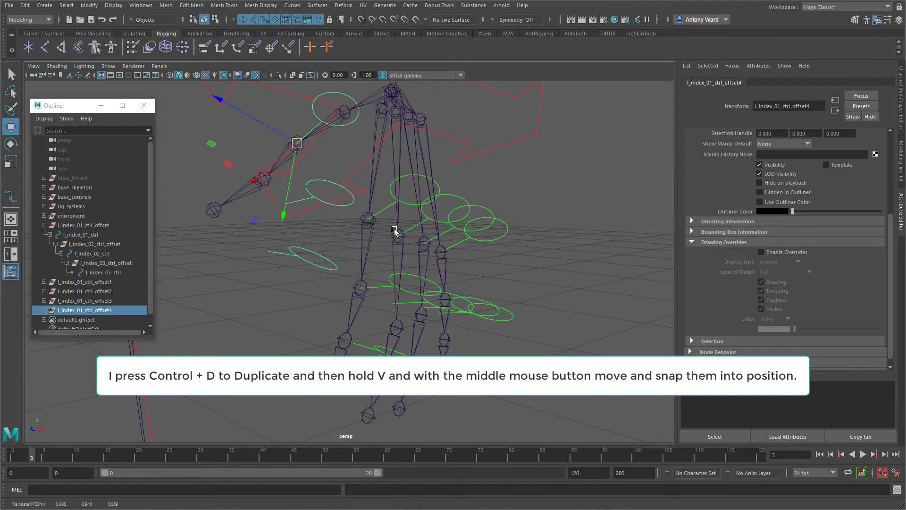
alt+middle_drag(452, 289, 427, 246)
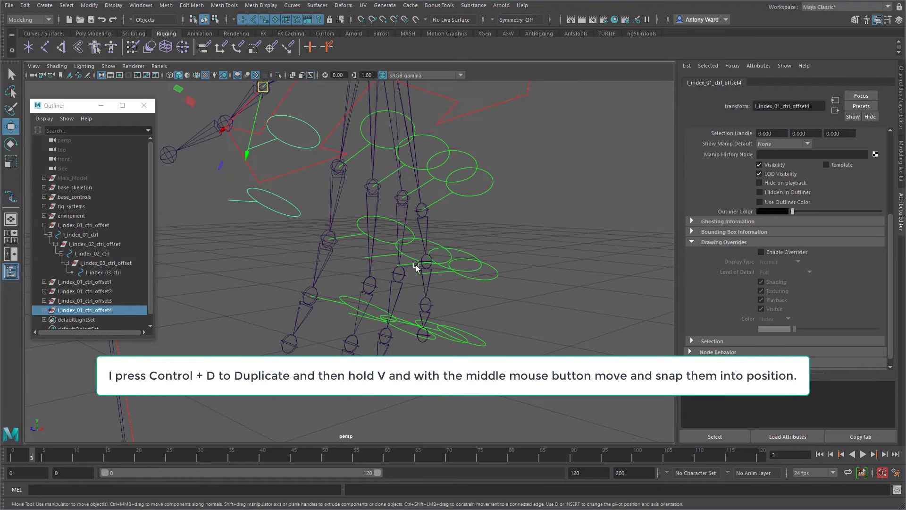
- Rename the duplicated group at the middle finger as l_middle_01_ctrl_offset, matching the l_middle_01 joint's naming
click(368, 202)
click(901, 107)
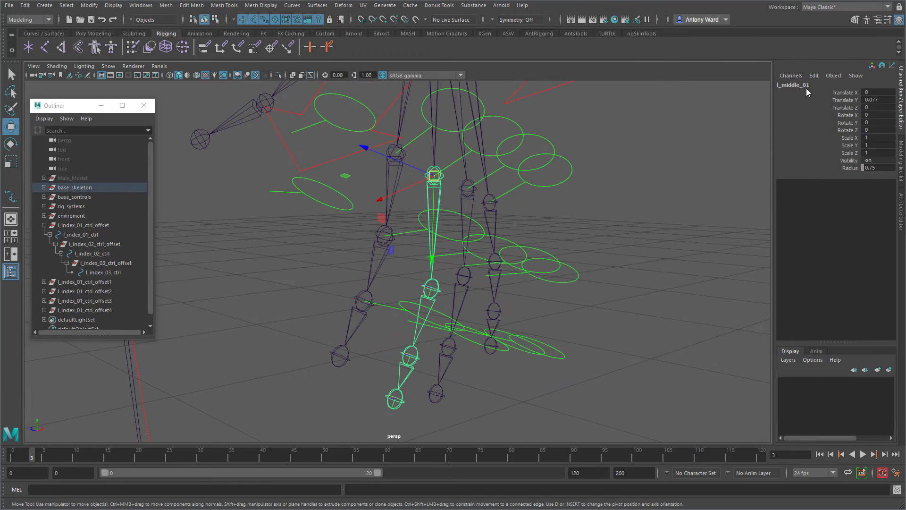
click(44, 225)
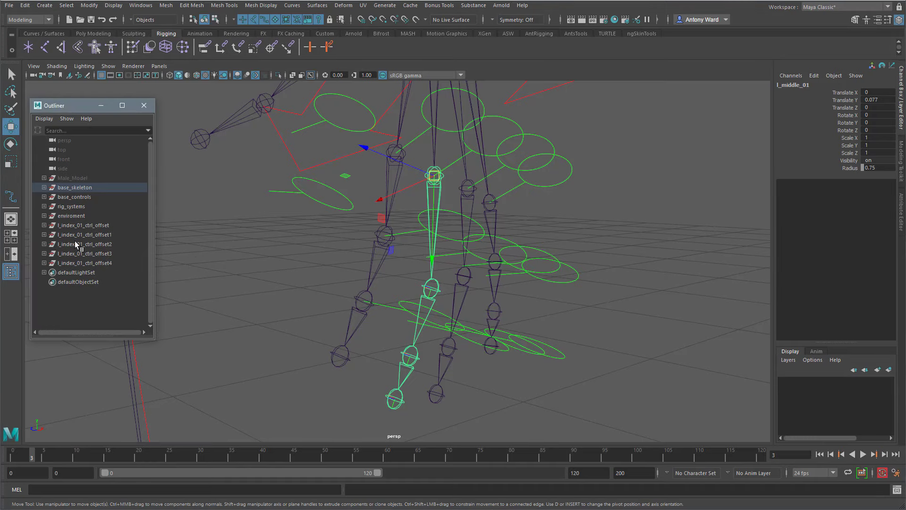
click(102, 235)
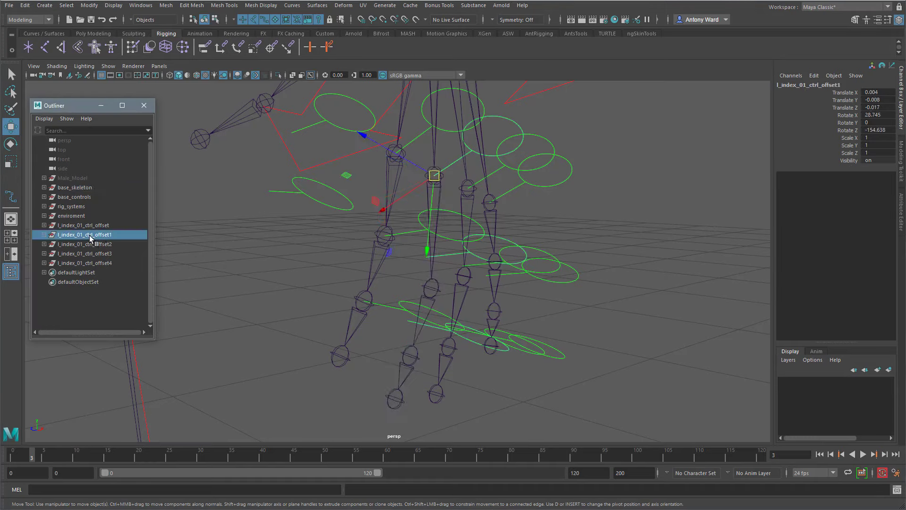
double_click(91, 235)
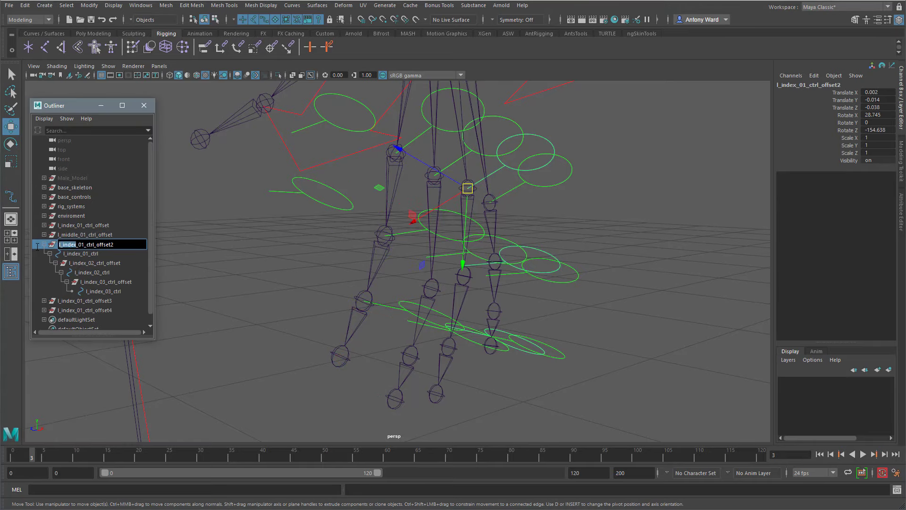
- Rename the remaining duplicated groups and their child controls, replacing l_index with l_ring, l_pinkie and l_thumb
double_click(82, 254)
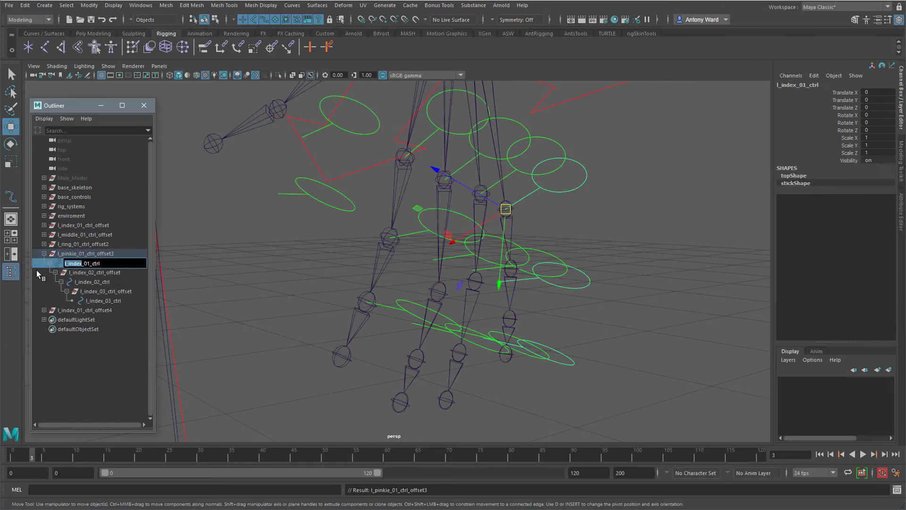
click(67, 301)
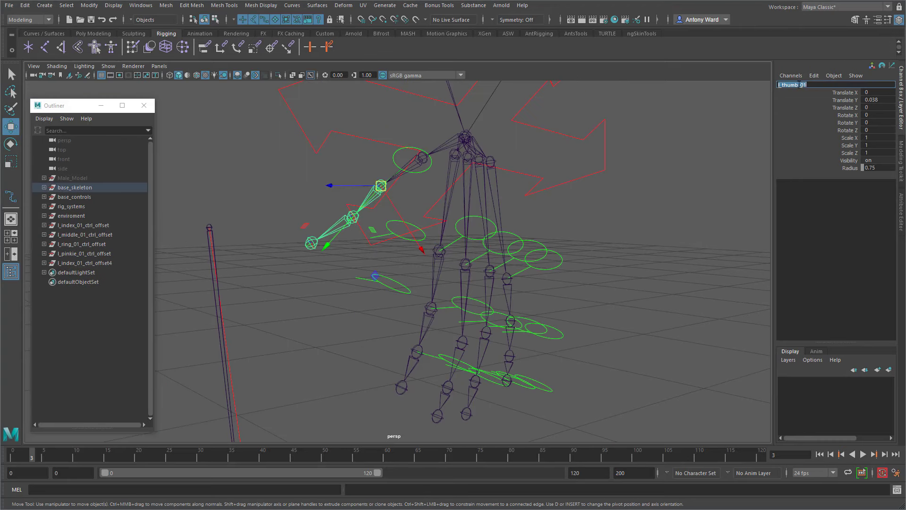
shift+click(44, 263)
- Align the l_thumb_01_ctrl_offset4 group to the l_thumb_01 joint with a parent constraint
click(113, 266)
key(space)
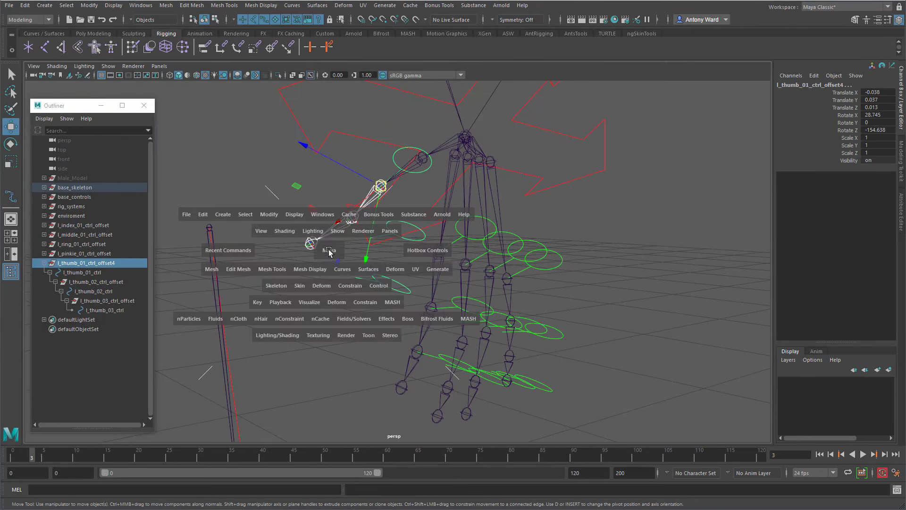
click(348, 285)
click(380, 312)
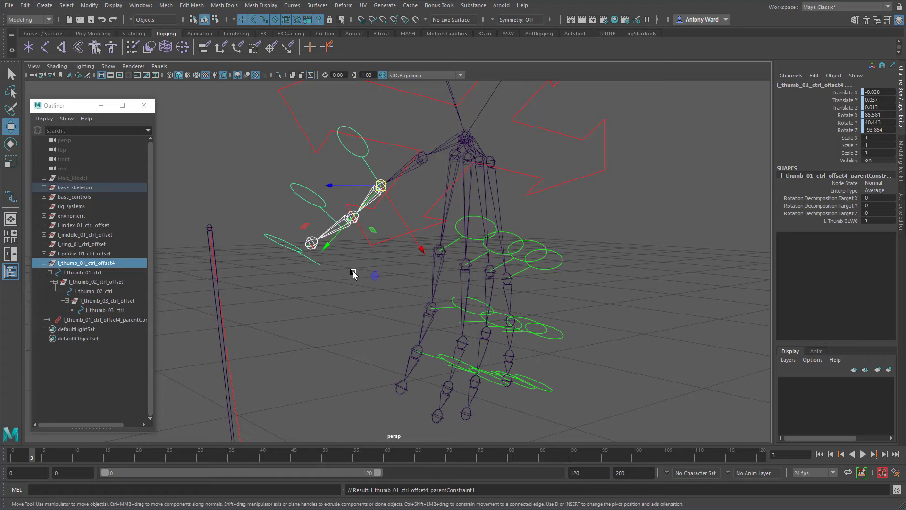
alt+drag(353, 272, 357, 265)
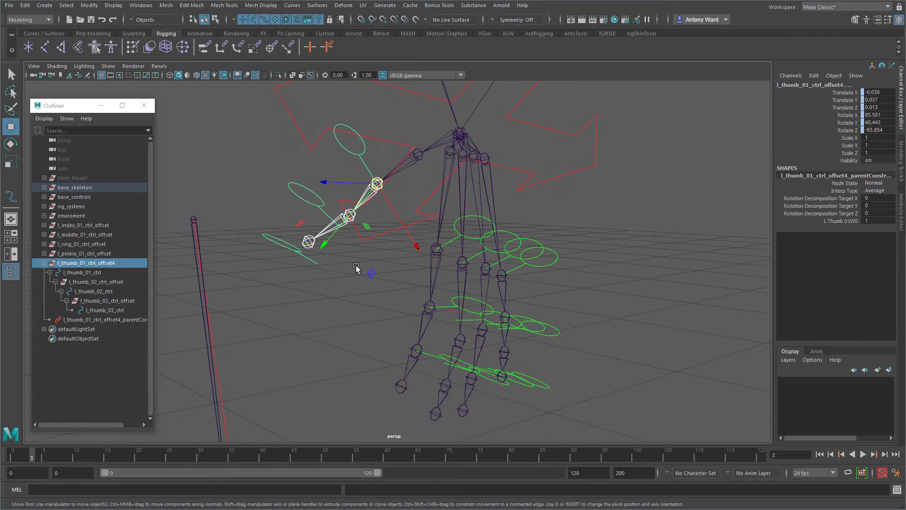
- Align the l_thumb_02_ctrl_offset group to the l_thumb_02 joint with a parent constraint
click(411, 163)
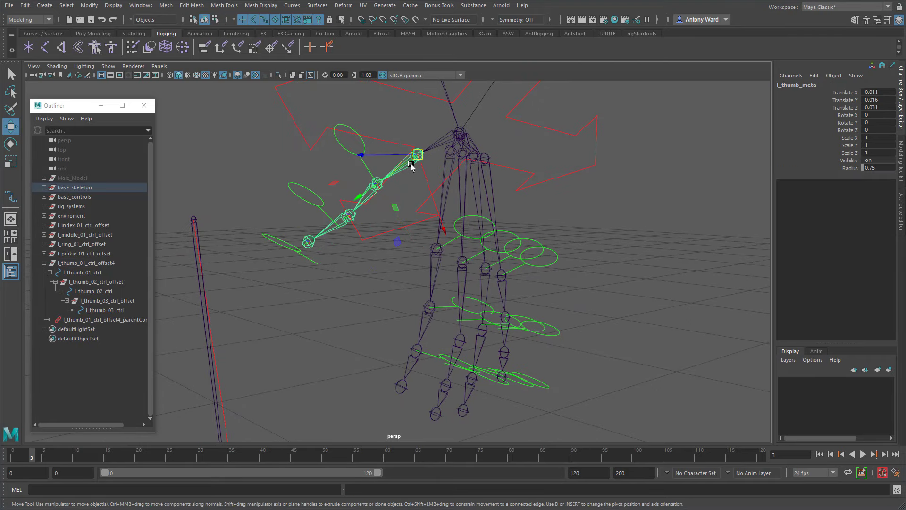
click(331, 232)
click(102, 284)
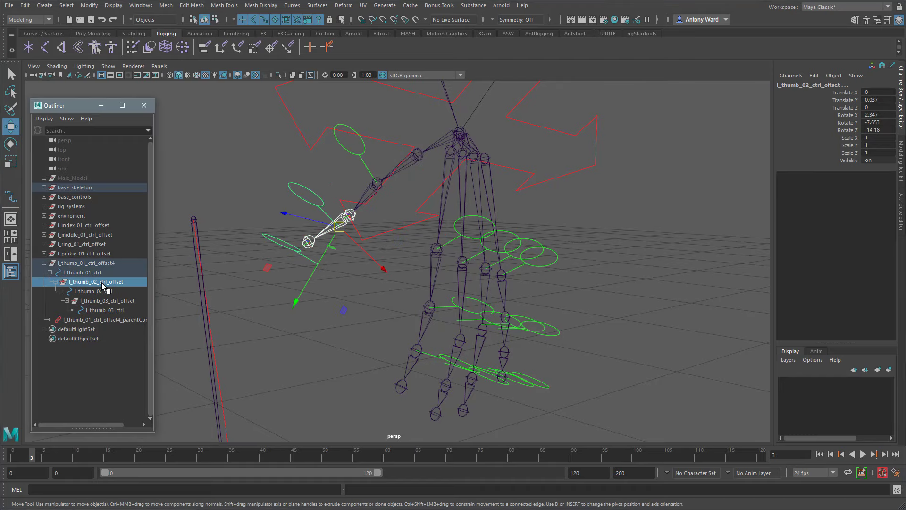
key(g)
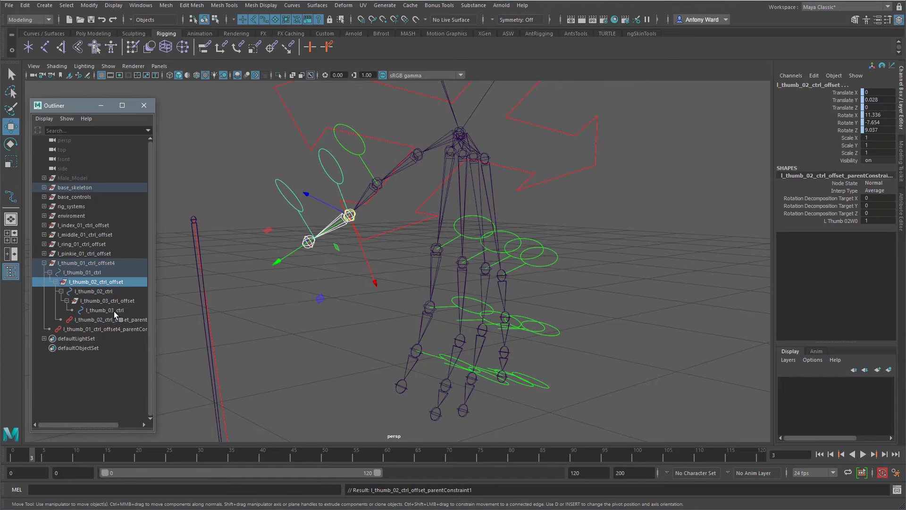
- Delete the surplus l_thumb_03_ctrl_offset group and the two temporary parent constraints in the thumb hierarchy
click(117, 302)
key(Delete)
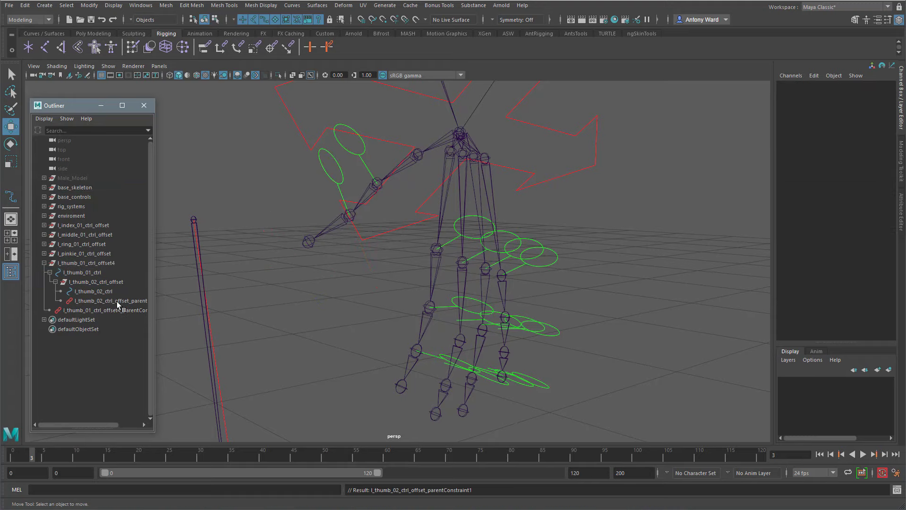
drag(119, 302, 119, 309)
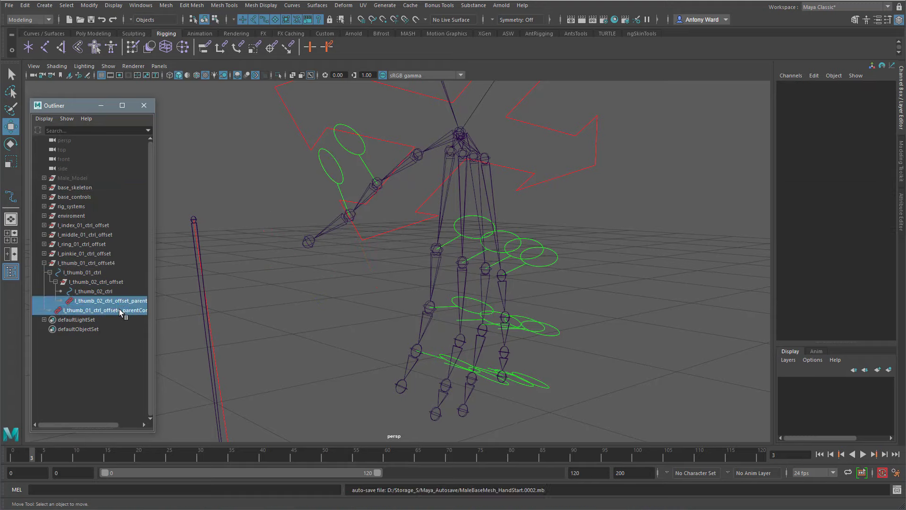
key(Delete)
- Align the l_pinkie_01_ctrl_offset group to the l_pinkie_01 joint with a parent constraint
click(44, 263)
shift+click(44, 254)
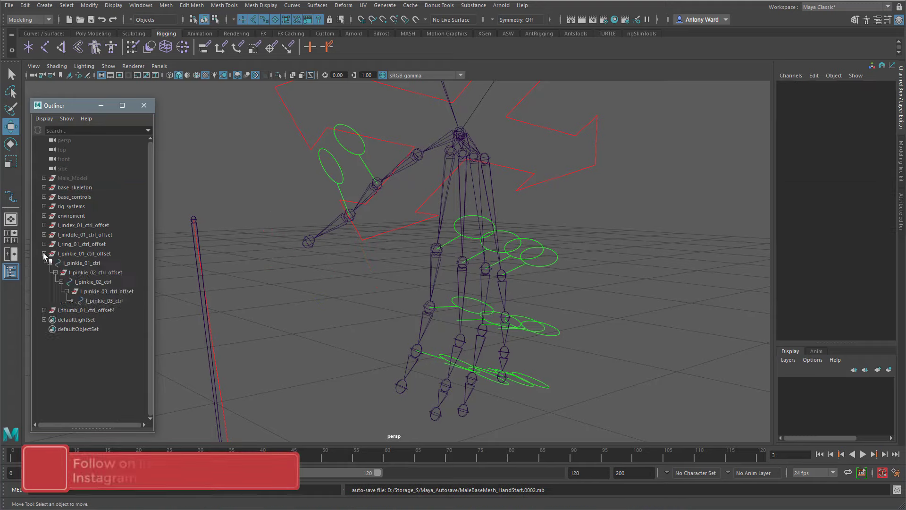
click(96, 254)
click(504, 290)
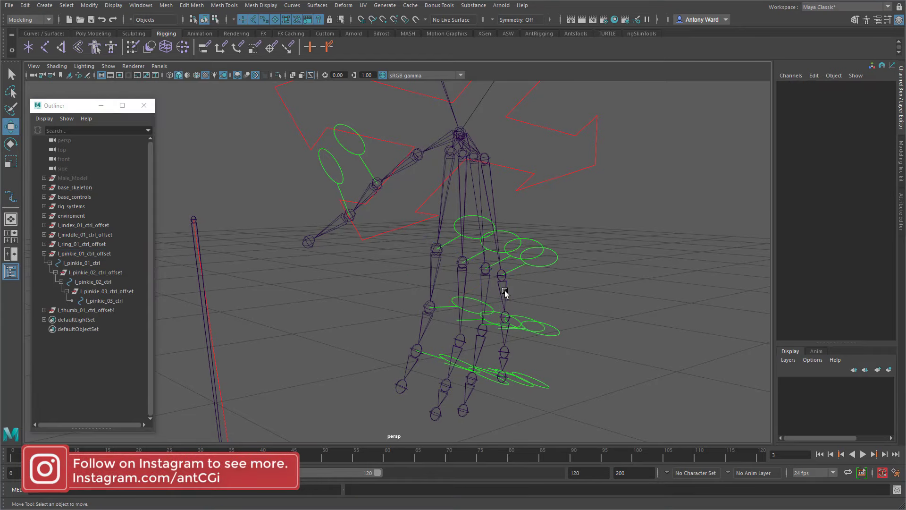
click(504, 291)
click(73, 255)
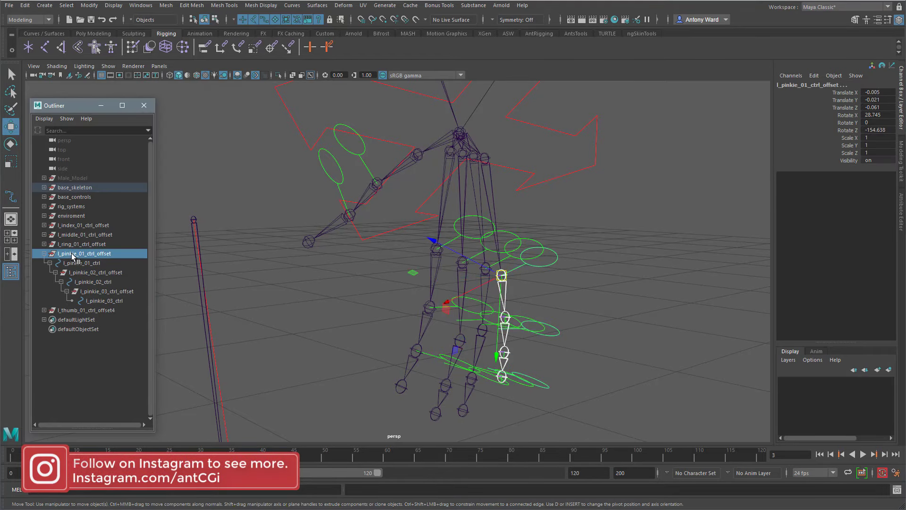
key(g)
- Align the l_pinkie_02_ctrl_offset group to the l_pinkie_02 joint with a parent constraint
alt+drag(555, 345, 518, 327)
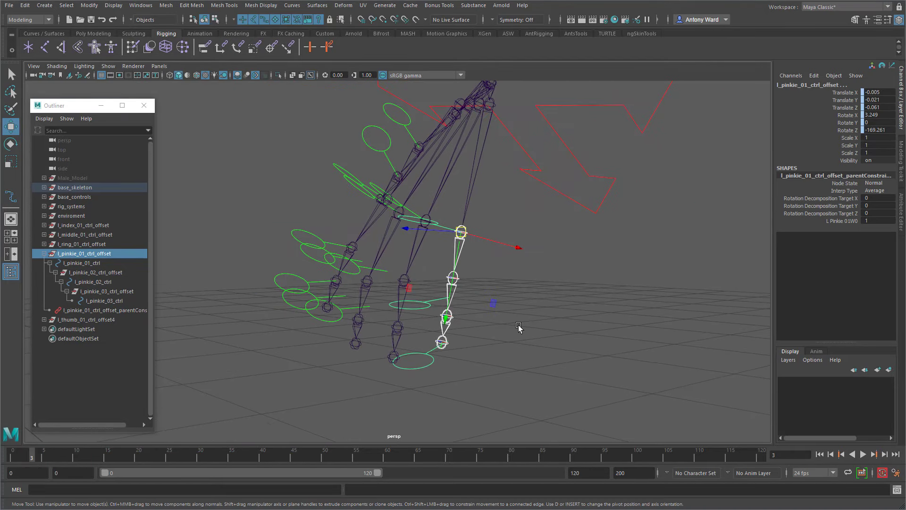
click(519, 327)
click(455, 284)
ctrl+click(115, 273)
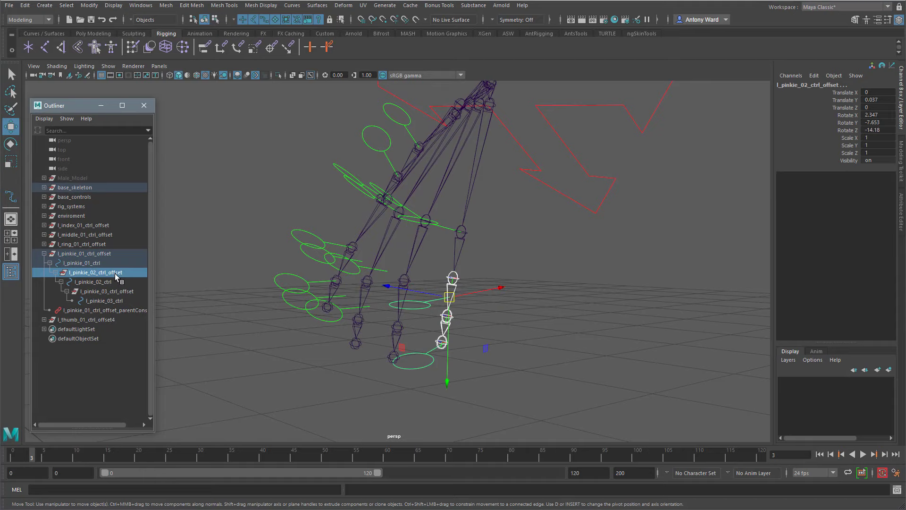
key(g)
- Align the l_pinkie_03_ctrl_offset group to the l_pinkie_03 joint with a parent constraint
click(527, 312)
click(447, 315)
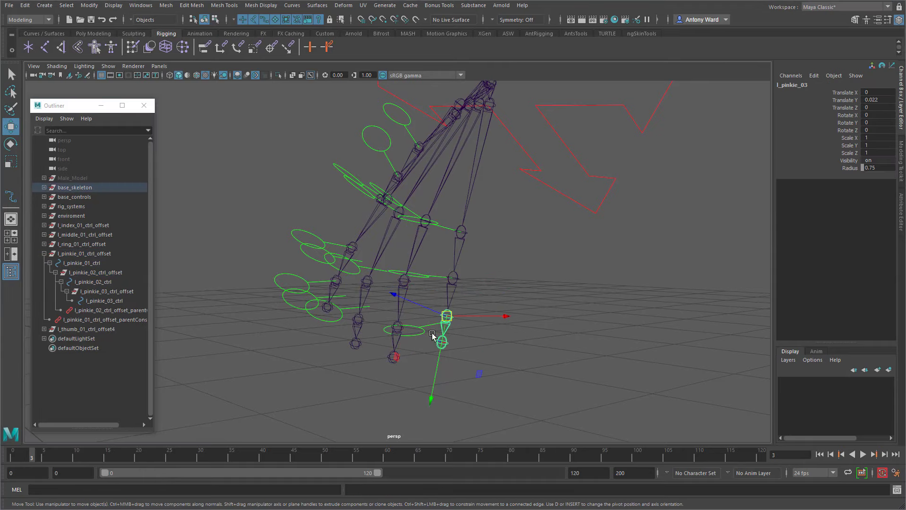
ctrl+click(123, 291)
key(g)
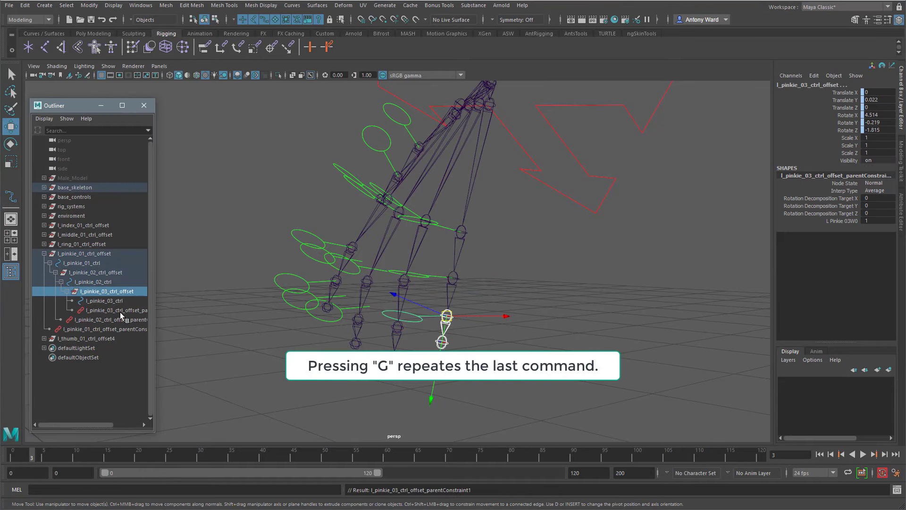
- Delete the three temporary parent constraints from the pinkie control hierarchy
drag(121, 310, 123, 325)
key(Delete)
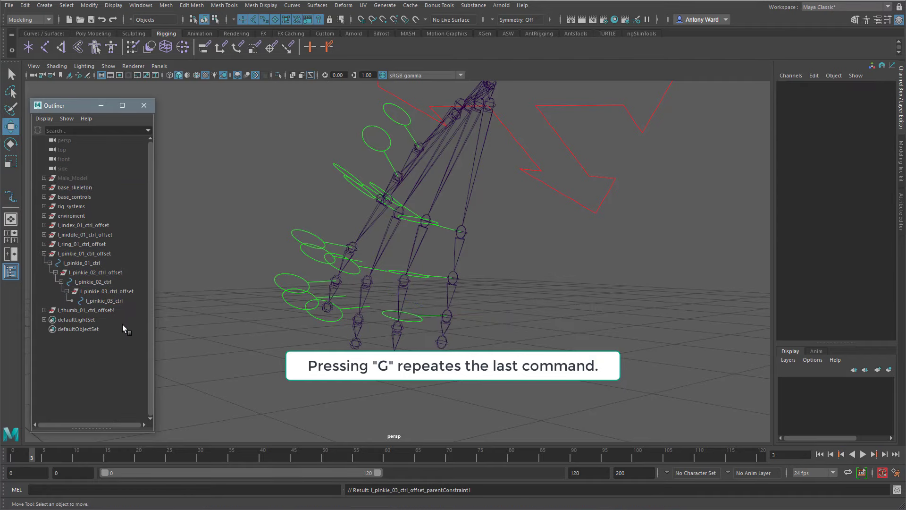
click(42, 253)
click(43, 245)
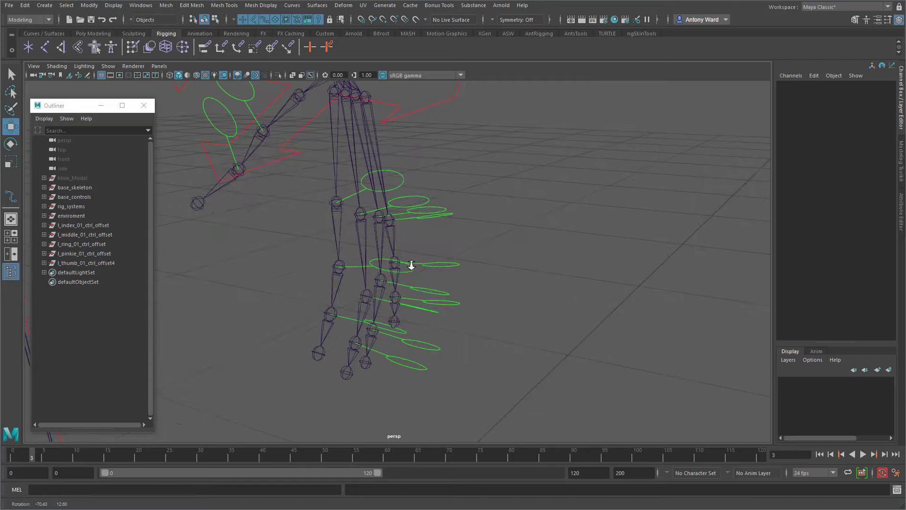
- Parent constrain the l_pinkie_01 joint to the l_pinkie_01_ctrl control
alt+drag(409, 289, 452, 222)
click(451, 222)
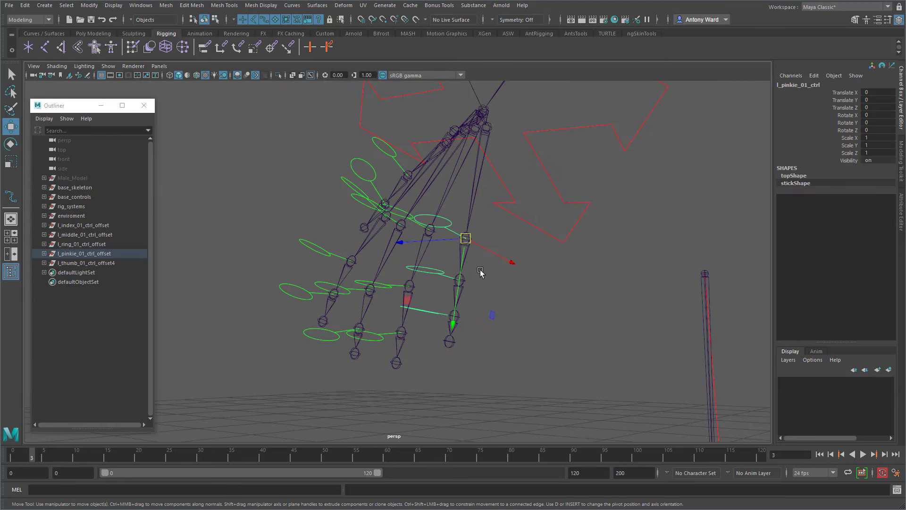
key(t)
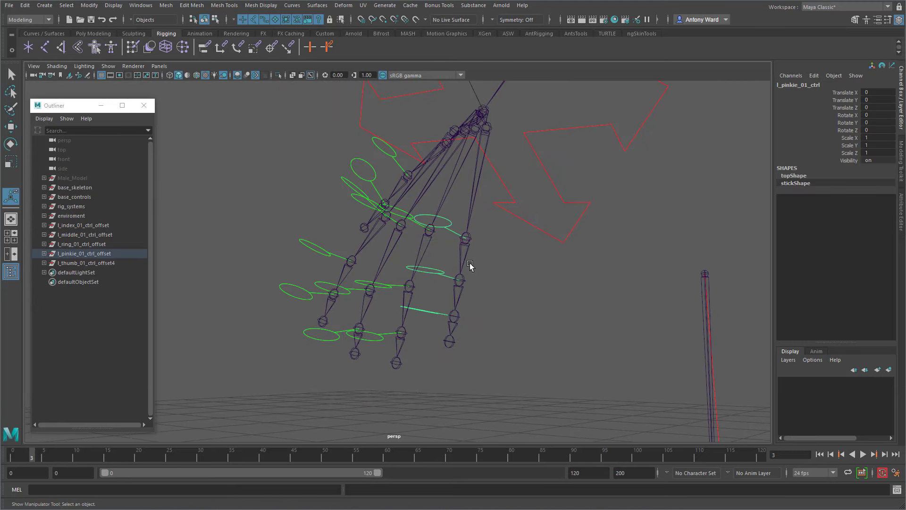
click(467, 255)
key(space)
click(488, 293)
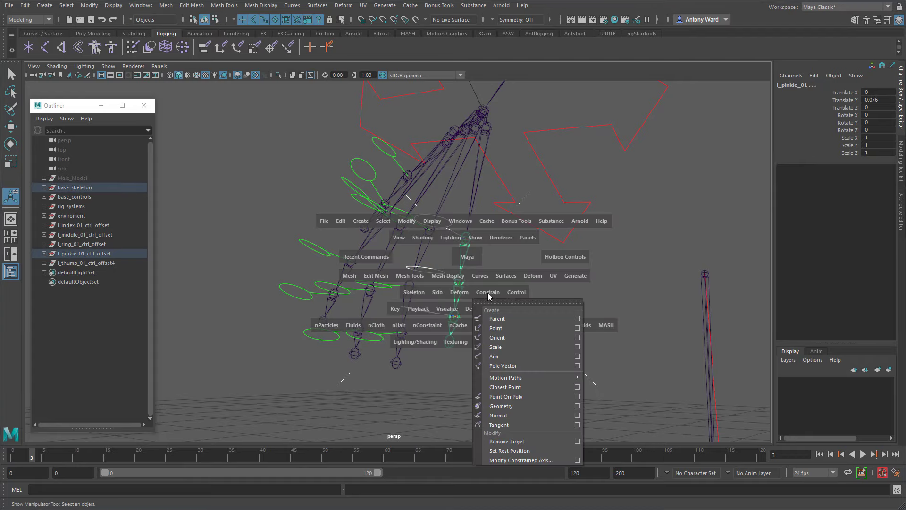
click(496, 319)
- Parent constrain the l_pinkie_02 and l_pinkie_03 joints to their matching pinkie controls
click(459, 297)
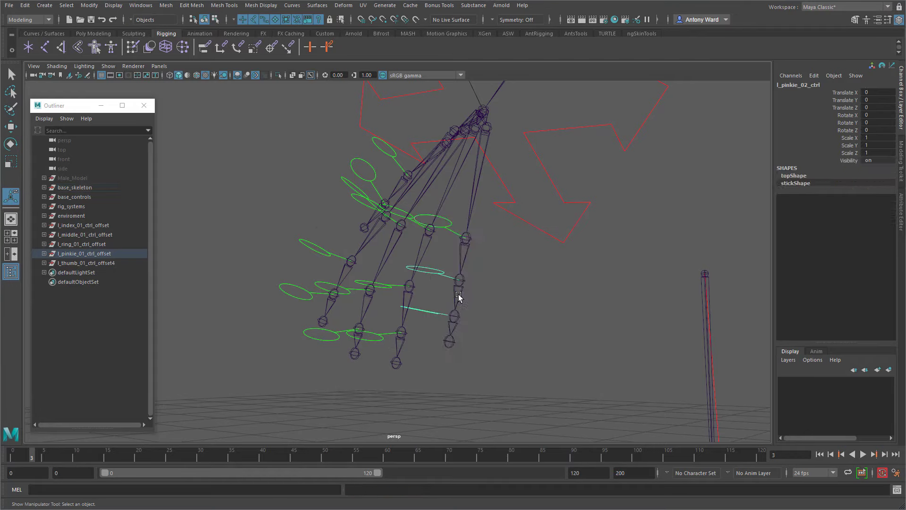
shift+click(460, 296)
click(430, 310)
shift+click(455, 329)
key(g)
- Parent constrain the ring, middle and index finger joints to their matching controls
click(389, 285)
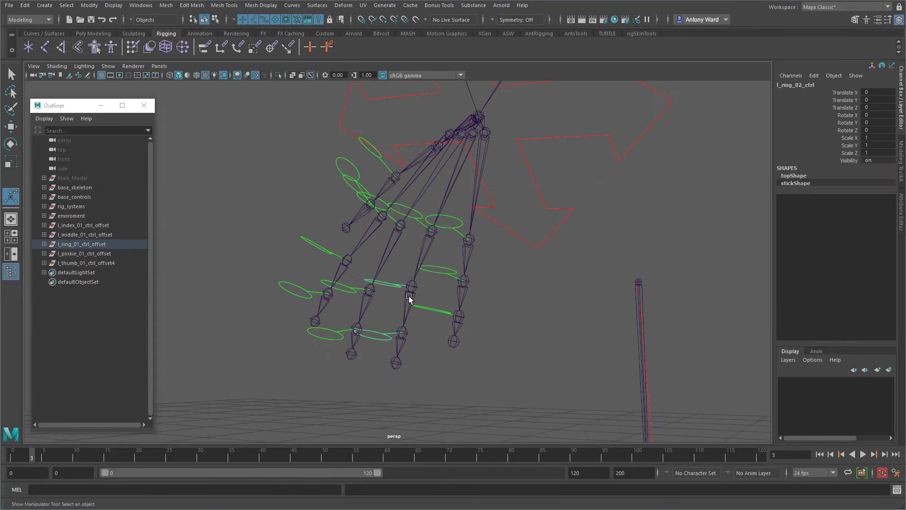
click(364, 293)
shift+click(360, 314)
key(g)
click(303, 293)
shift+click(315, 309)
- Test the index finger by rotating its three controls together, and undo the rotation
click(369, 183)
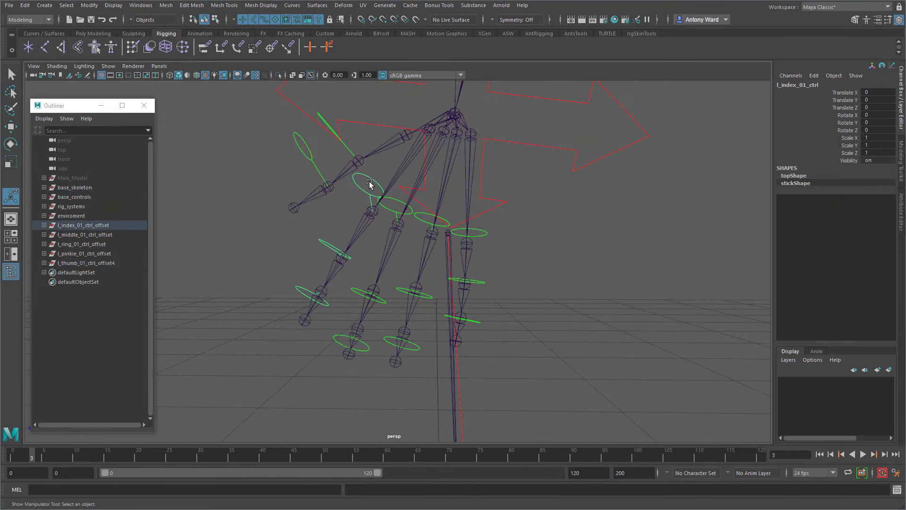
key(e)
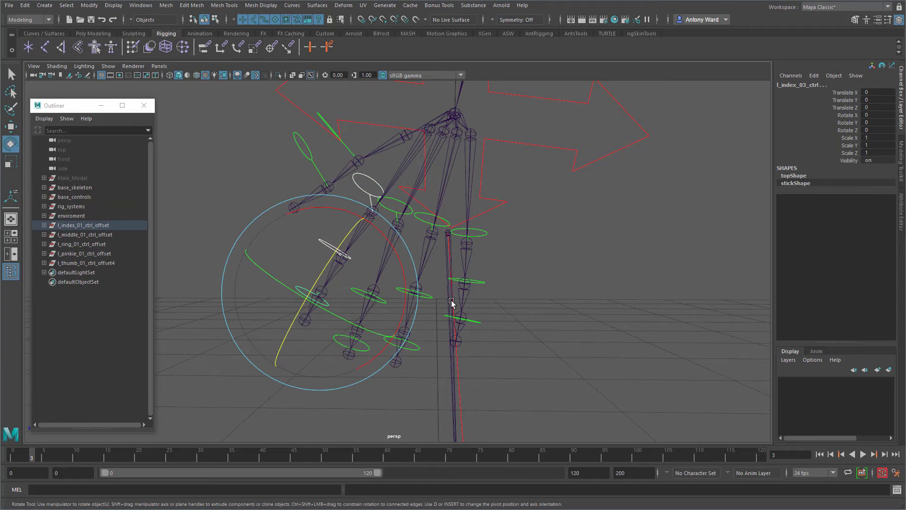
alt+drag(295, 296, 311, 264)
key(ctrl+z)
click(373, 255)
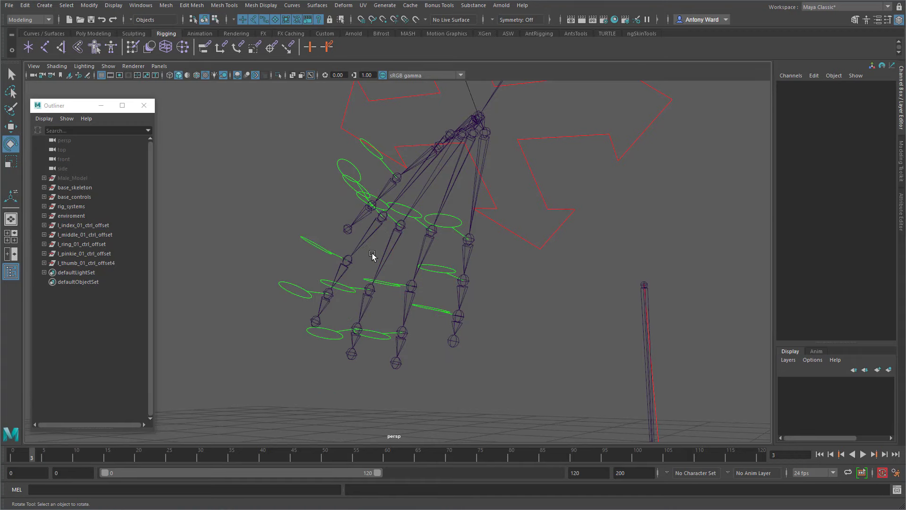
- Test the pinkie by rotating its controls, and undo the rotation to restore the original pose
alt+drag(372, 255, 450, 263)
click(486, 232)
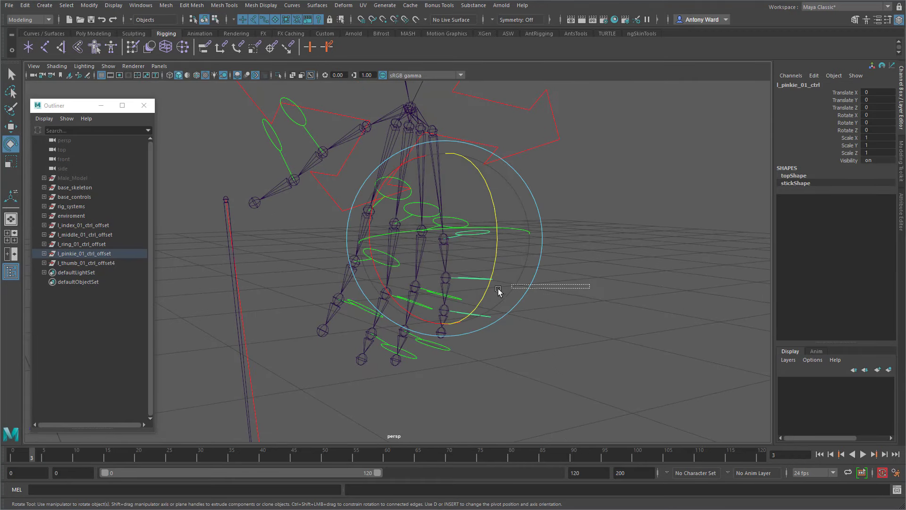
click(472, 278)
alt+drag(462, 326, 396, 344)
click(640, 306)
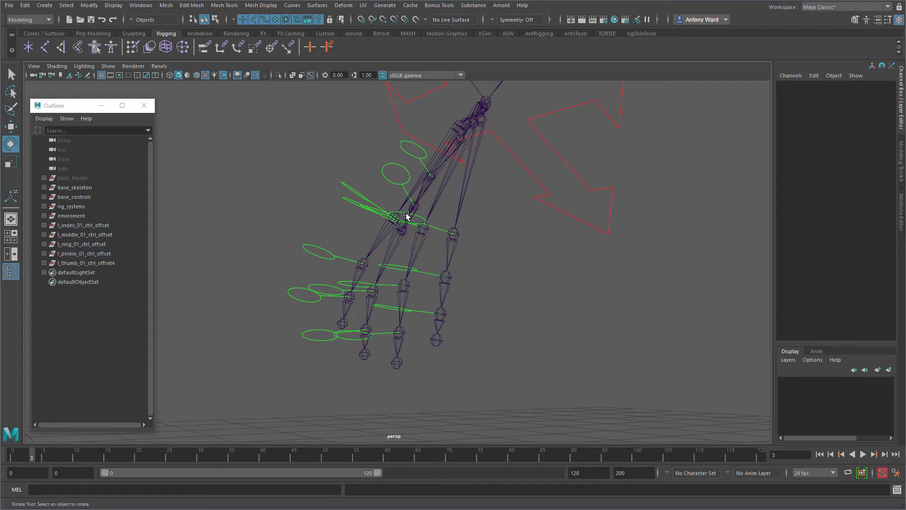
click(418, 216)
alt+drag(432, 261, 436, 259)
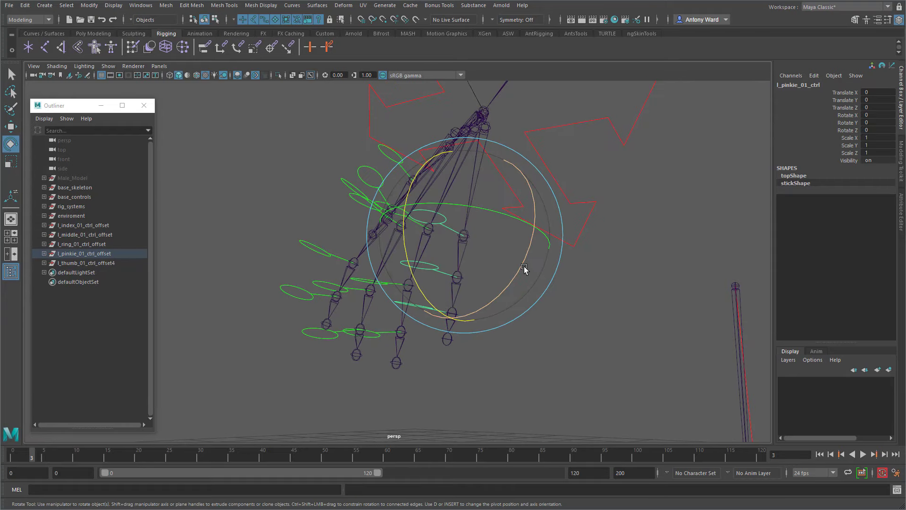
mouse_move(523, 265)
mouse_down()
mouse_move(526, 251)
mouse_move(499, 286)
mouse_move(516, 244)
mouse_move(522, 257)
mouse_up()
key(ctrl+z)
mouse_move(492, 210)
mouse_down()
mouse_move(526, 220)
mouse_move(492, 212)
mouse_up()
click(585, 306)
- Group the five finger and thumb offset groups and snap the new group's pivot to the wrist joint
alt+drag(339, 261, 439, 281)
click(80, 225)
shift+click(81, 263)
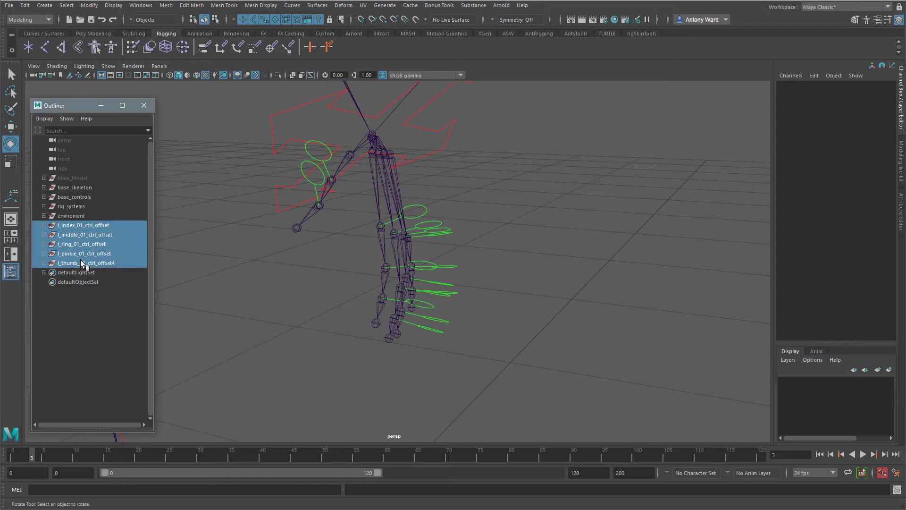
key(ctrl+g)
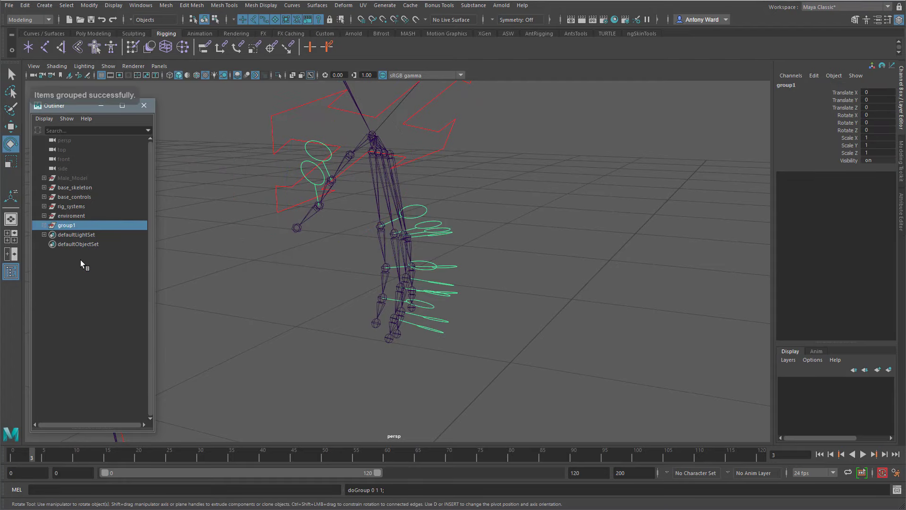
alt+drag(307, 250, 310, 254)
key(w)
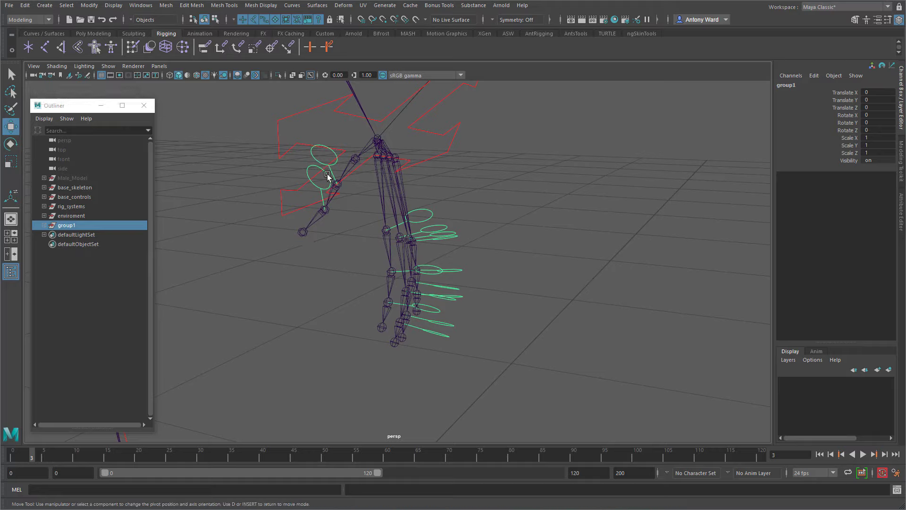
middle_drag(374, 137, 381, 134)
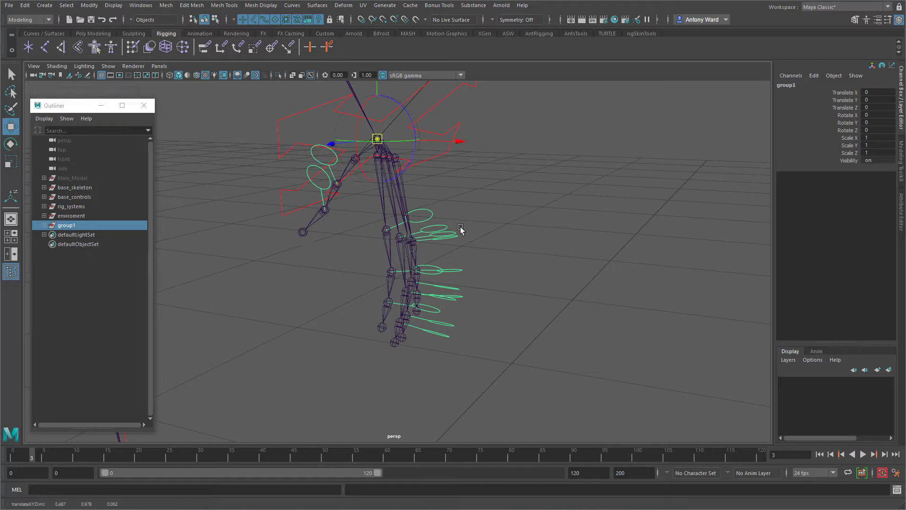
key(d)
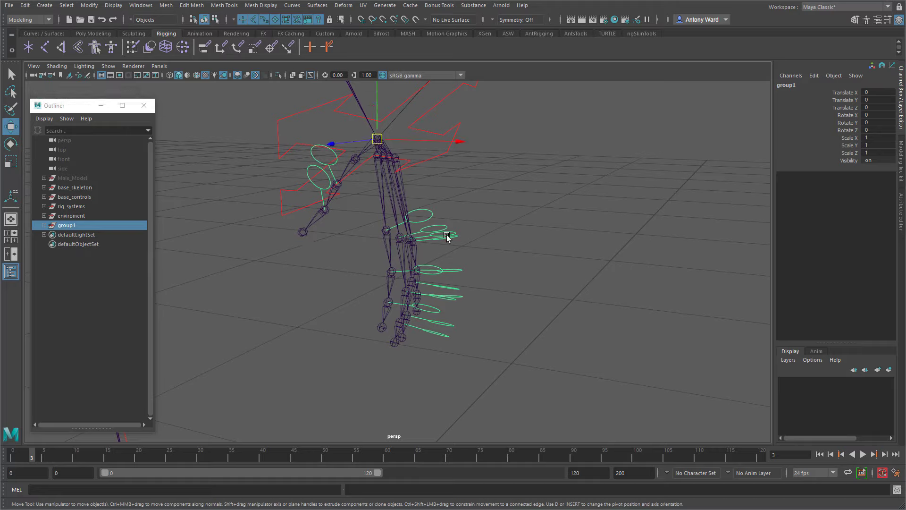
- Undo the pivot move and the grouping of the five finger and thumb offset groups
click(45, 225)
drag(85, 236, 86, 279)
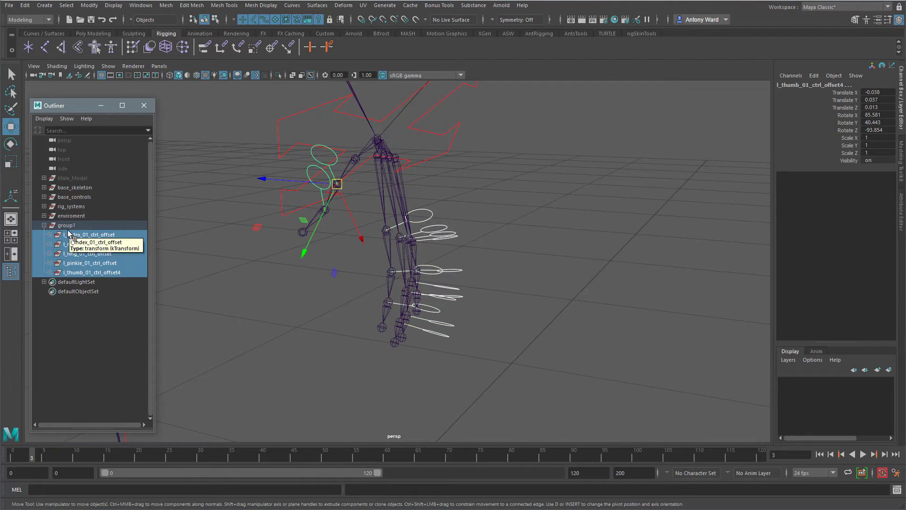
key(ctrl+z)
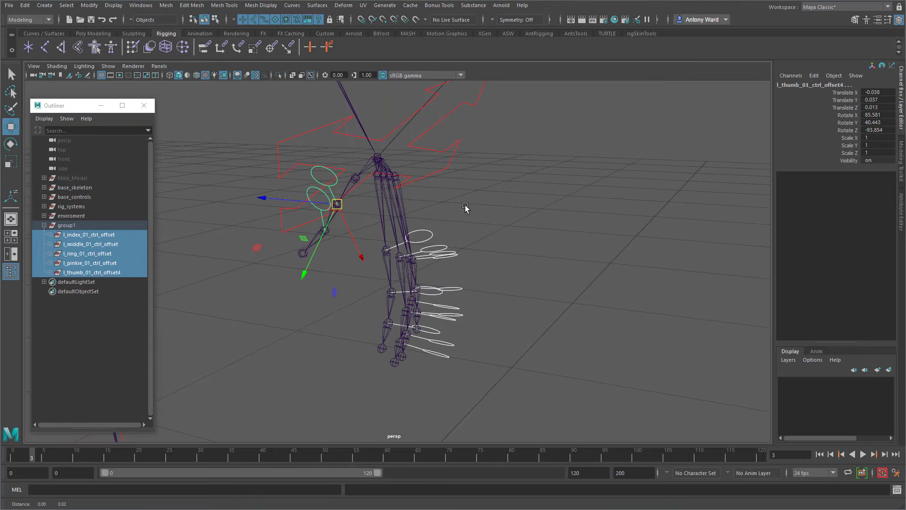
key(ctrl+z)
key(ctrl+z)
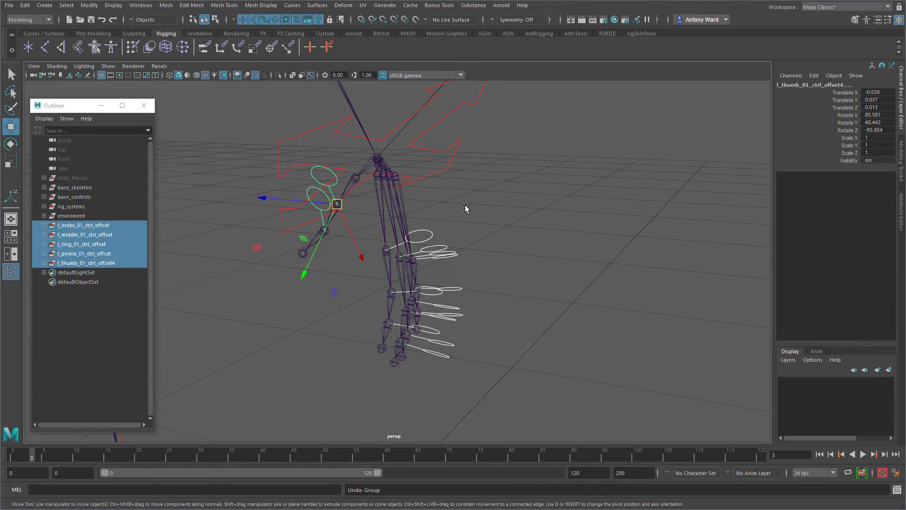
- Create an empty group with nothing selected
click(283, 315)
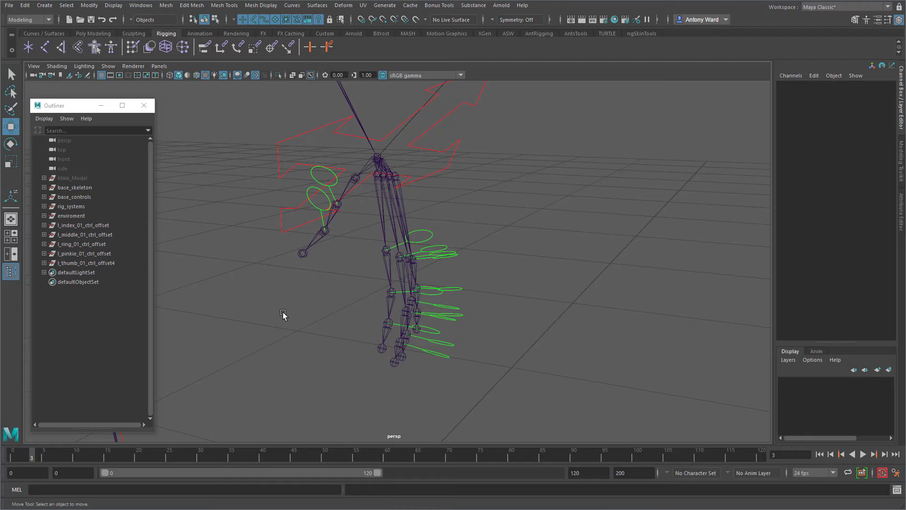
key(ctrl+g)
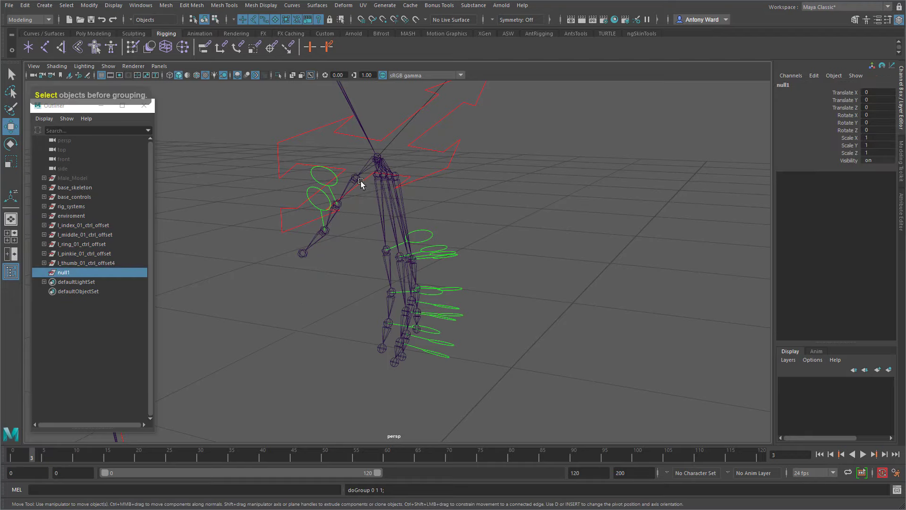
- Align the empty group to the left wrist joint with a temporary Parent constraint, and delete that constraint
click(369, 163)
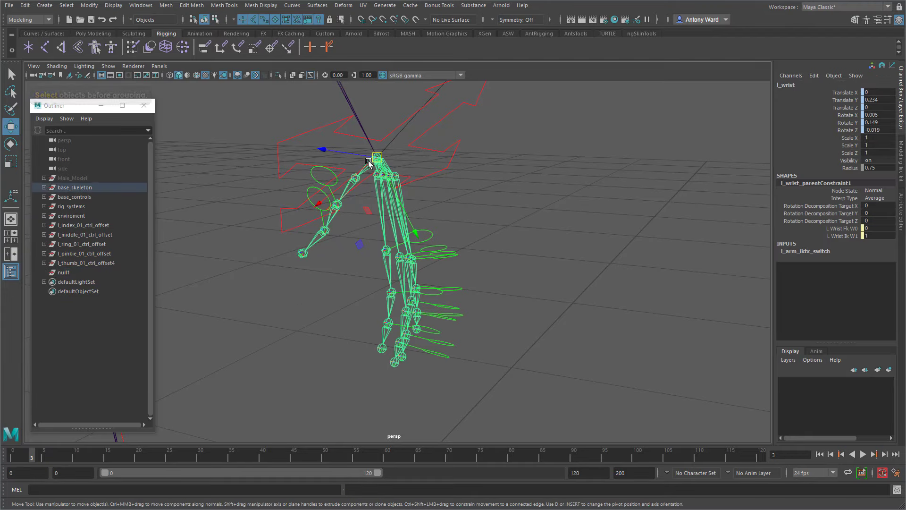
ctrl+click(67, 273)
key(space)
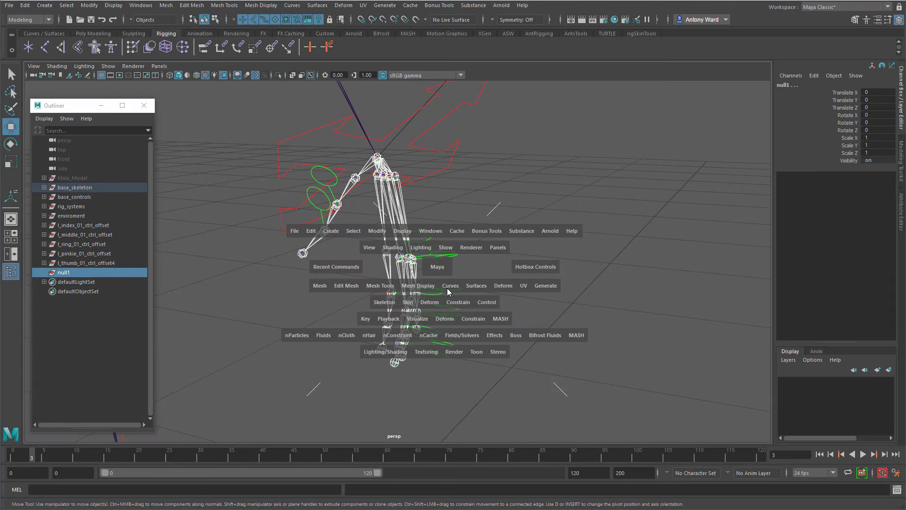
click(456, 302)
click(467, 329)
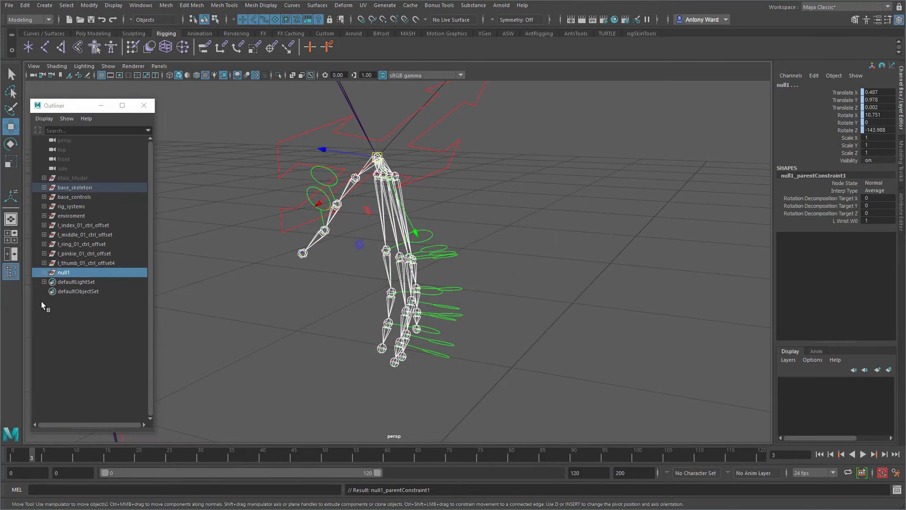
click(44, 273)
click(84, 282)
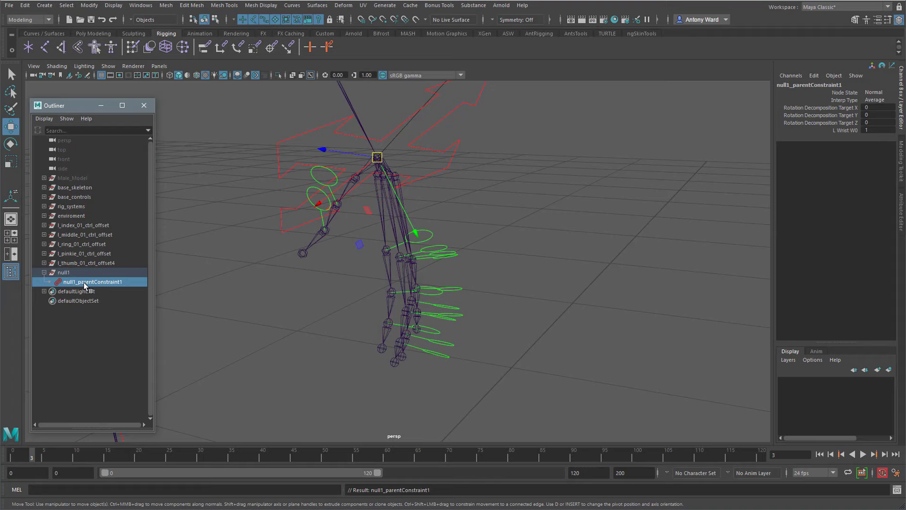
key(Delete)
- Rename the aligned empty group as l_hand
click(79, 274)
mouse_move(432, 175)
alt+mouse_down()
mouse_move(413, 169)
mouse_move(431, 178)
alt+mouse_up()
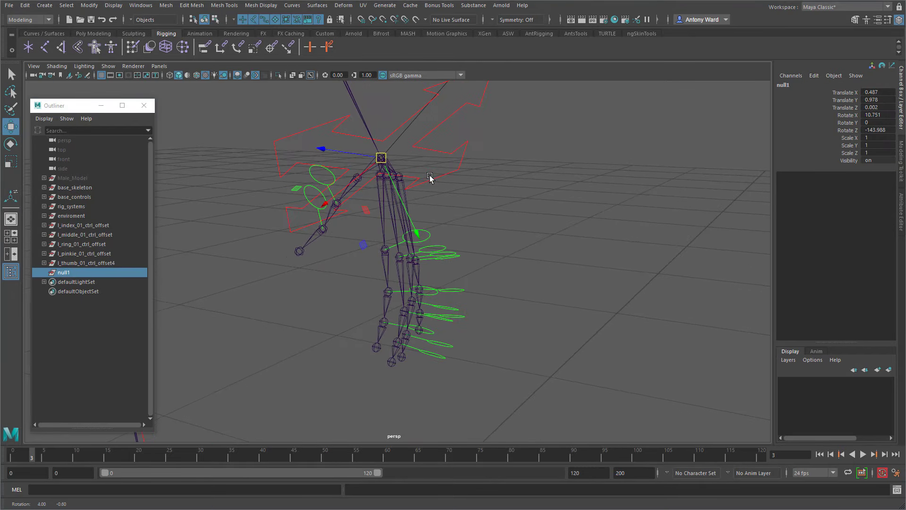
double_click(77, 273)
text(l_hand)
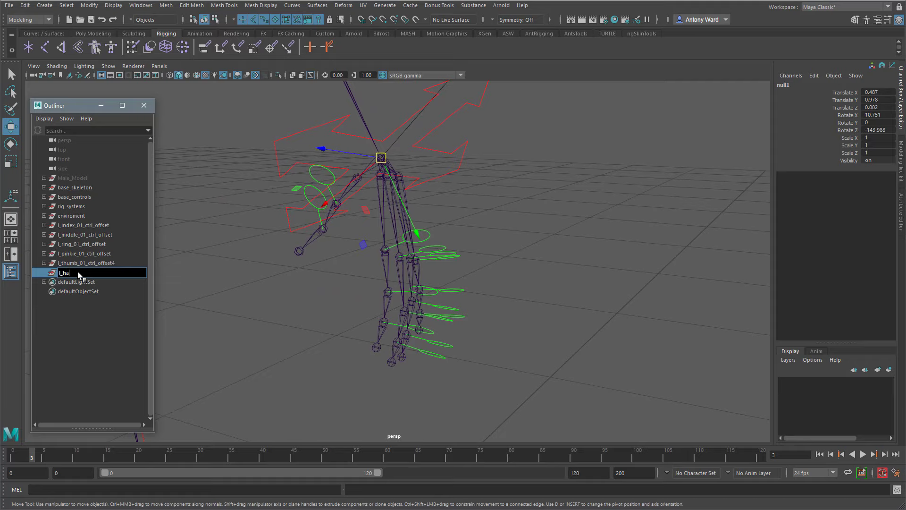
key(Return)
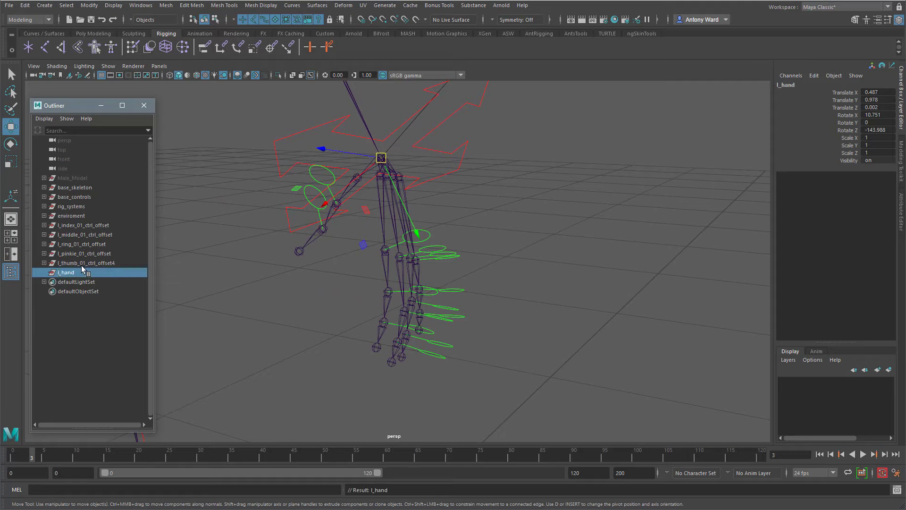
- Parent the index, middle, ring, pinkie and thumb offset groups under the l_hand group
click(82, 263)
shift+click(78, 226)
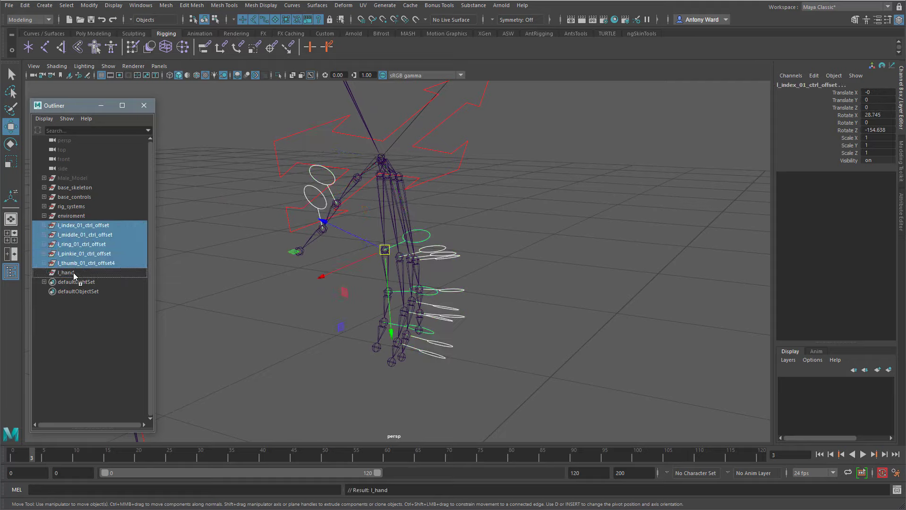
drag(74, 276, 74, 274)
- Test the l_hand group by rotating it, and undo the rotation
click(67, 225)
key(e)
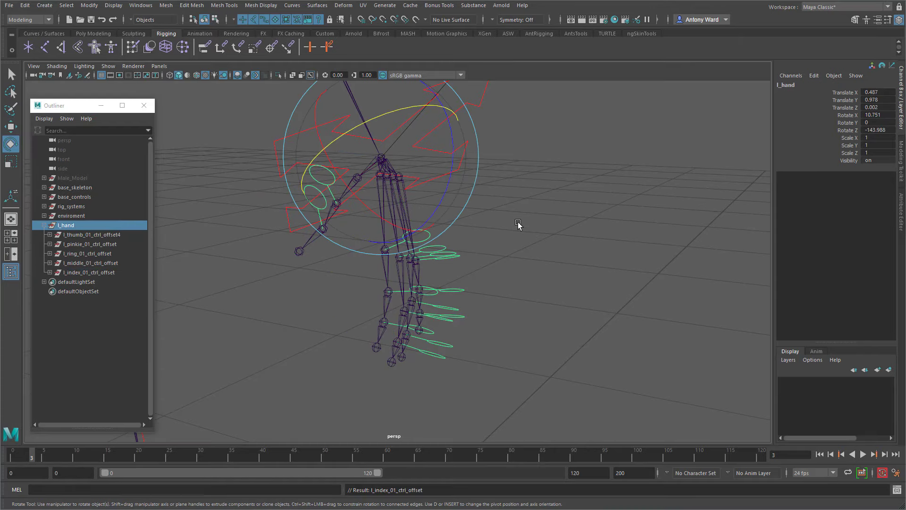
mouse_move(398, 155)
mouse_down()
mouse_move(401, 117)
mouse_move(405, 165)
mouse_up()
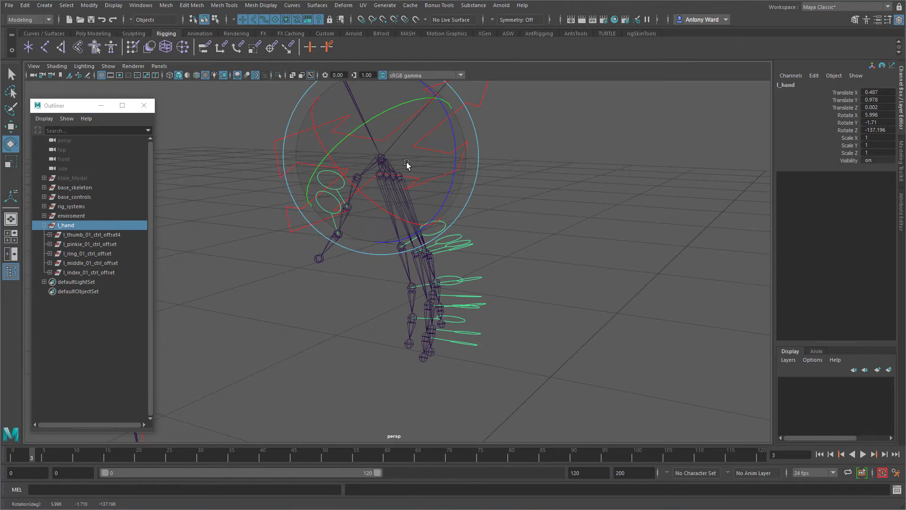
key(ctrl+z)
- Constrain the l_hand group to the left wrist joint with a Parent constraint
alt+drag(547, 236, 526, 232)
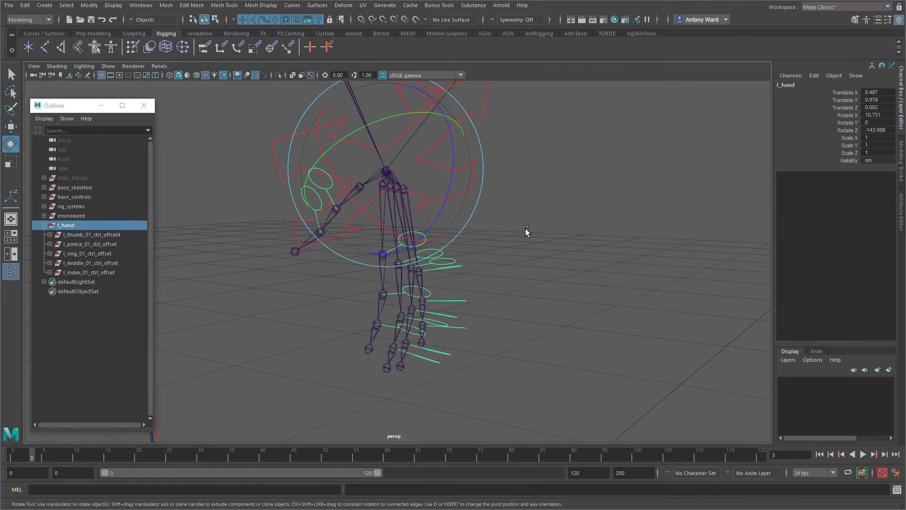
click(553, 222)
alt+drag(487, 261, 484, 257)
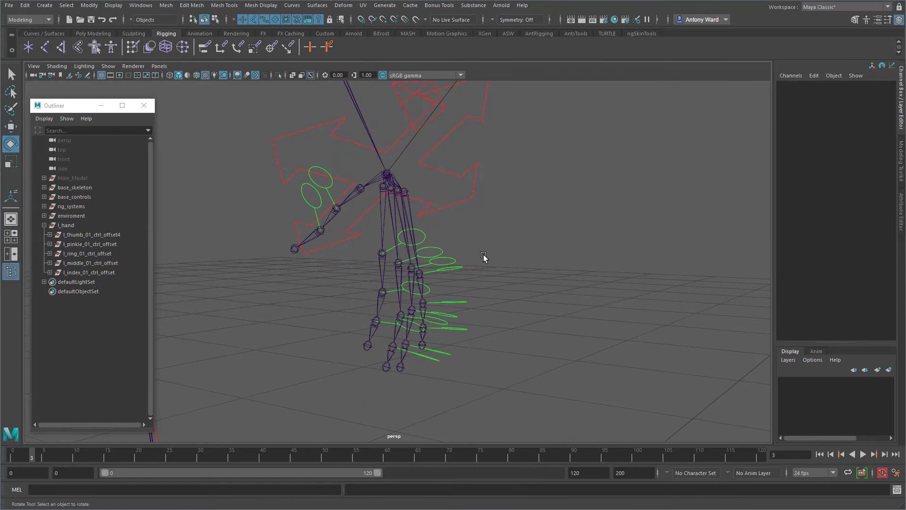
click(377, 180)
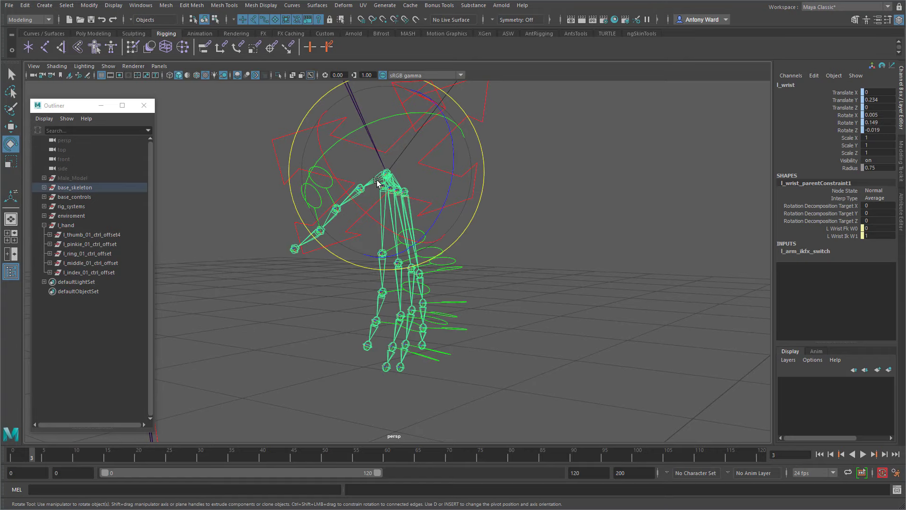
alt+drag(556, 244, 560, 244)
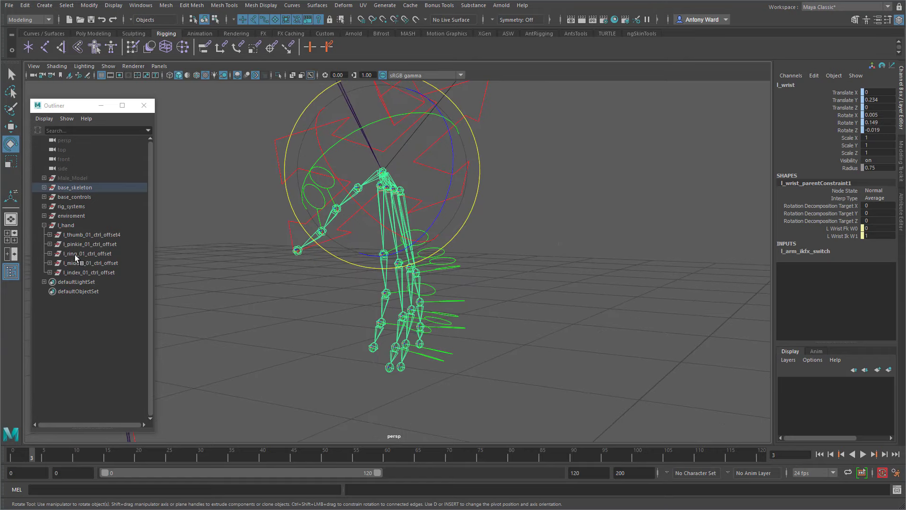
click(70, 225)
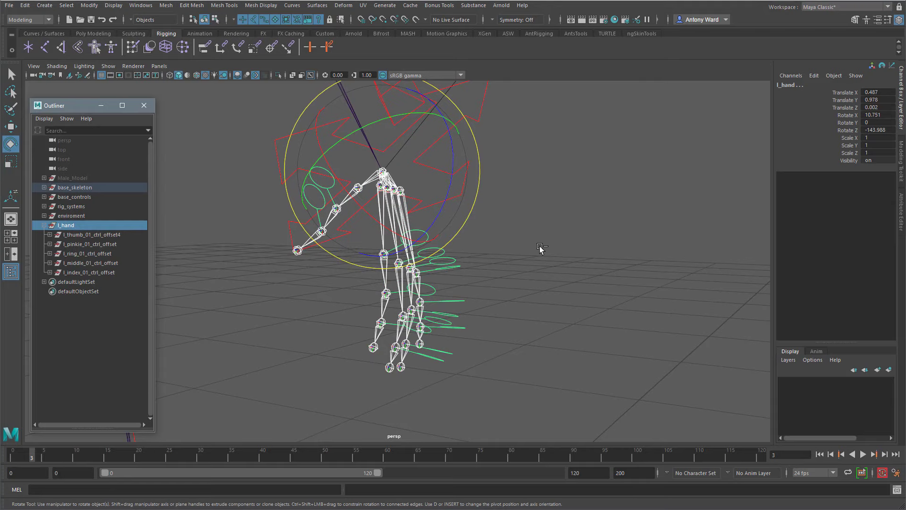
key(space)
click(561, 283)
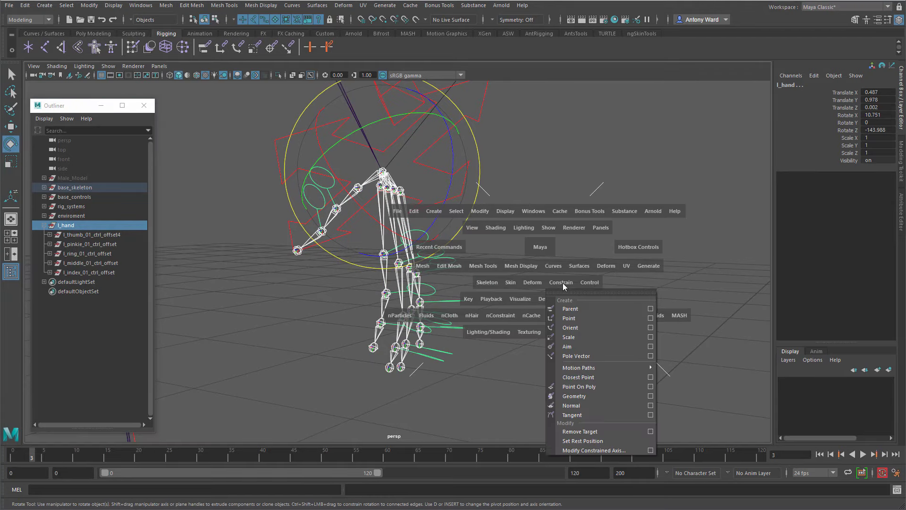
click(577, 308)
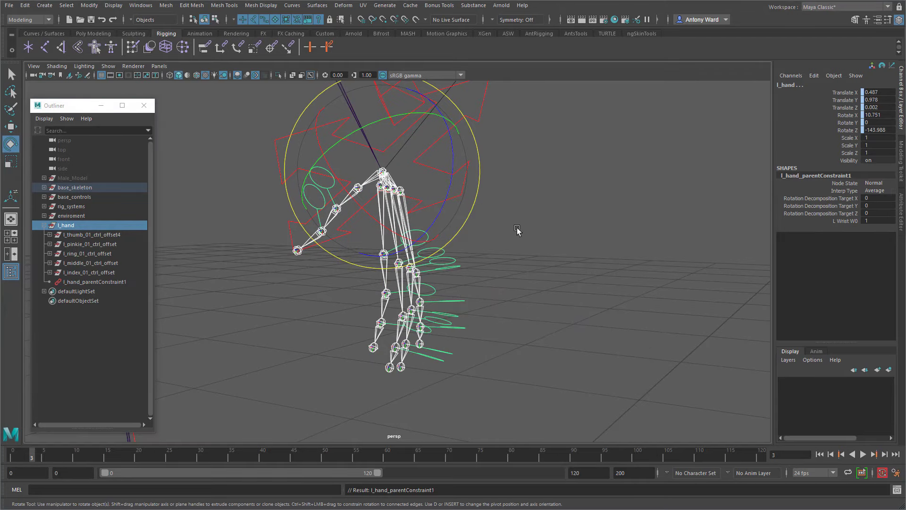
- Test whether the finger controls follow the hand by moving and rotating the left arm's IK control
alt+middle_drag(518, 229, 537, 294)
alt+right_drag(536, 294, 437, 269)
alt+drag(534, 250, 550, 260)
click(550, 259)
click(459, 212)
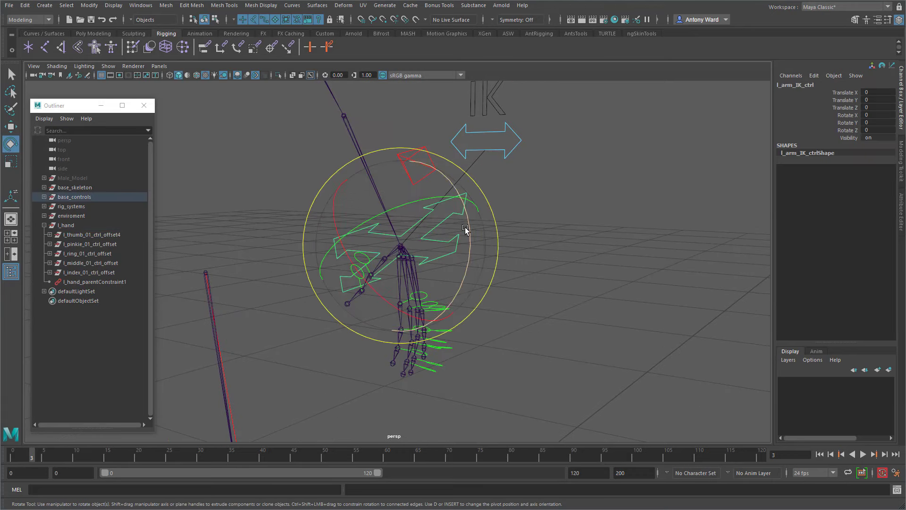
drag(465, 230, 465, 141)
key(ctrl+z)
key(w)
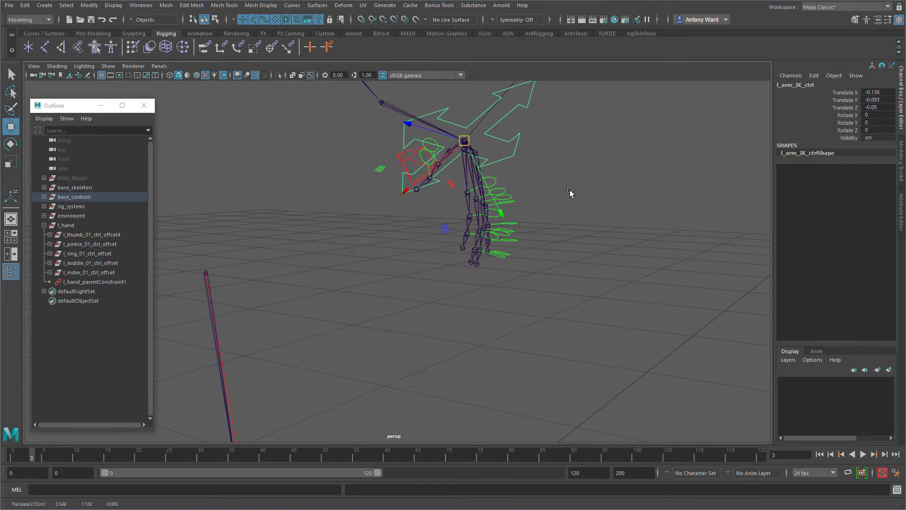
alt+right_drag(570, 191, 482, 218)
alt+middle_drag(481, 218, 479, 274)
alt+drag(479, 274, 448, 188)
key(e)
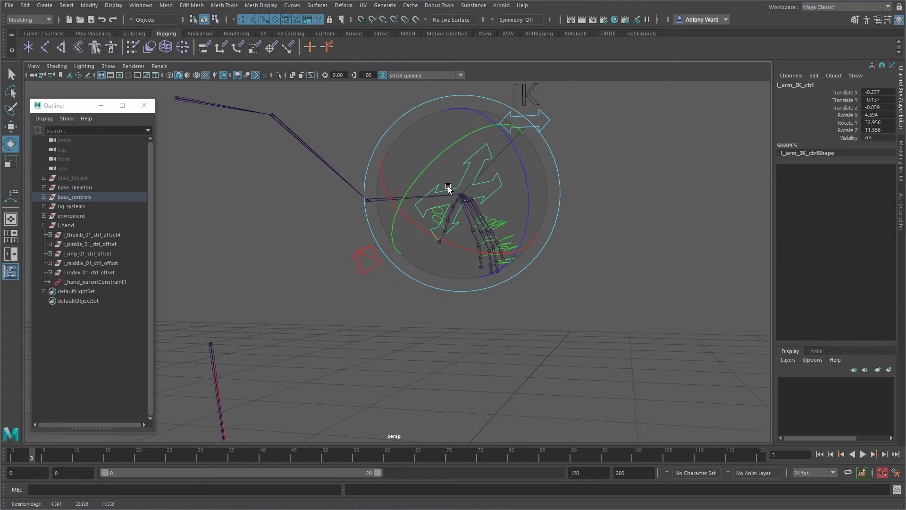
- Set the left arm's IK FK Switch to 0, test-rotate the wrist FK control, and undo the rotation
click(546, 120)
click(834, 100)
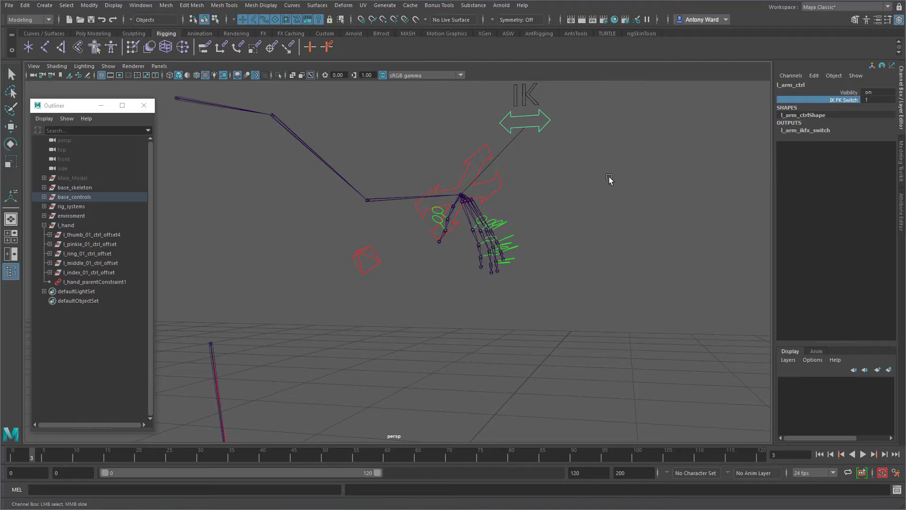
middle_drag(607, 177, 600, 180)
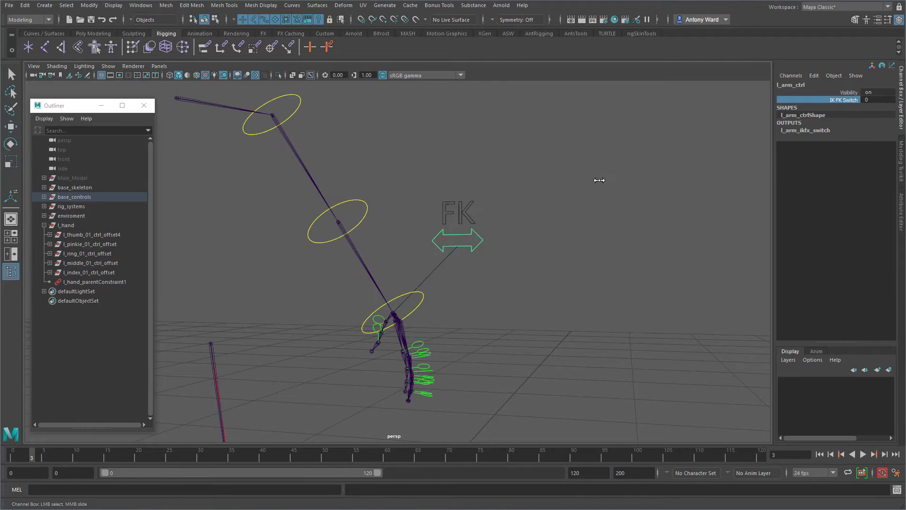
alt+drag(443, 344, 437, 340)
drag(420, 310, 424, 324)
key(e)
drag(429, 284, 404, 340)
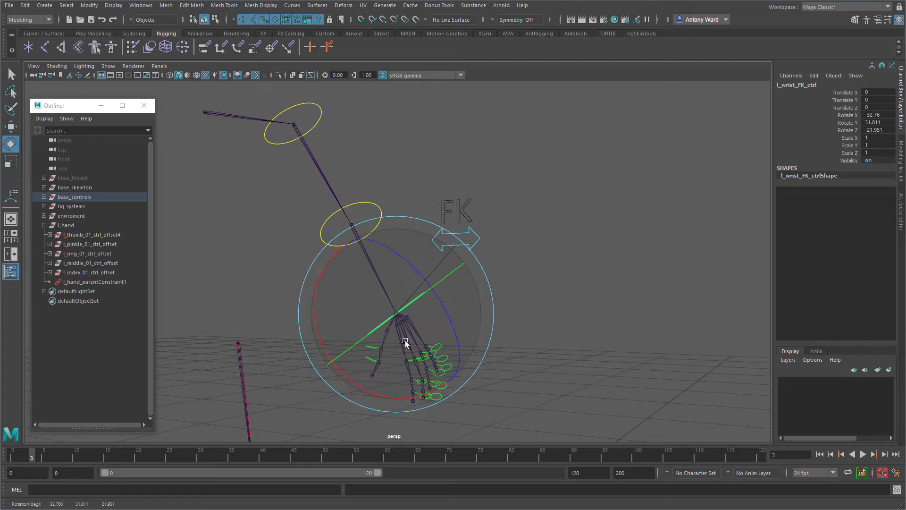
key(ctrl+z)
- Set the left arm's IK FK Switch to 1 and reset the arm IK control's translation and rotation to 0
click(486, 232)
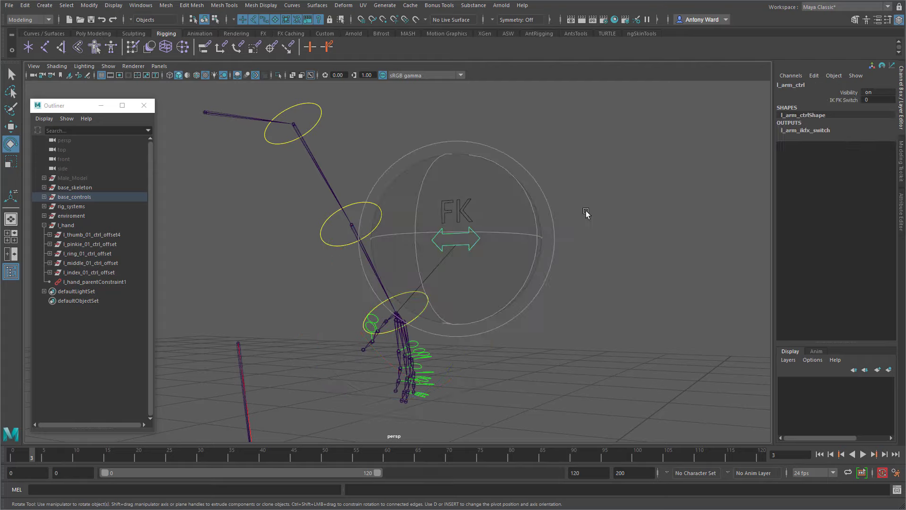
click(845, 99)
middle_drag(602, 171, 606, 168)
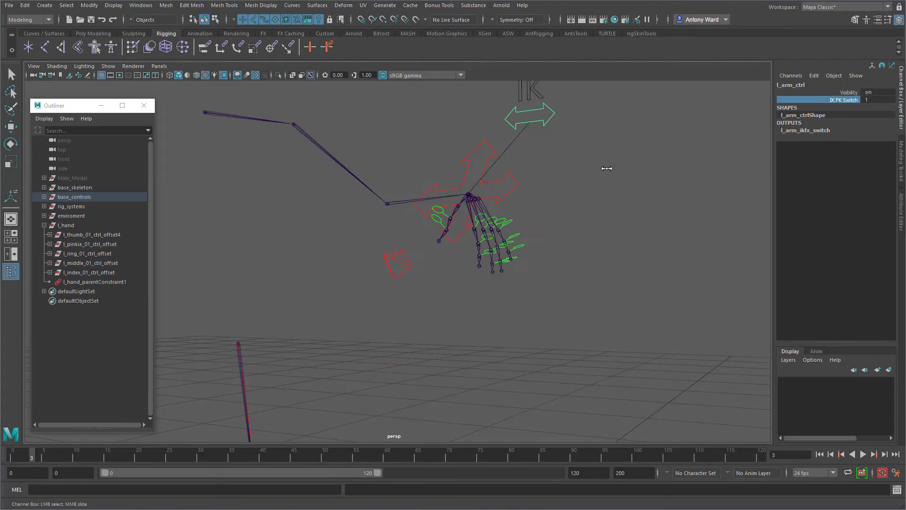
click(512, 185)
key(e)
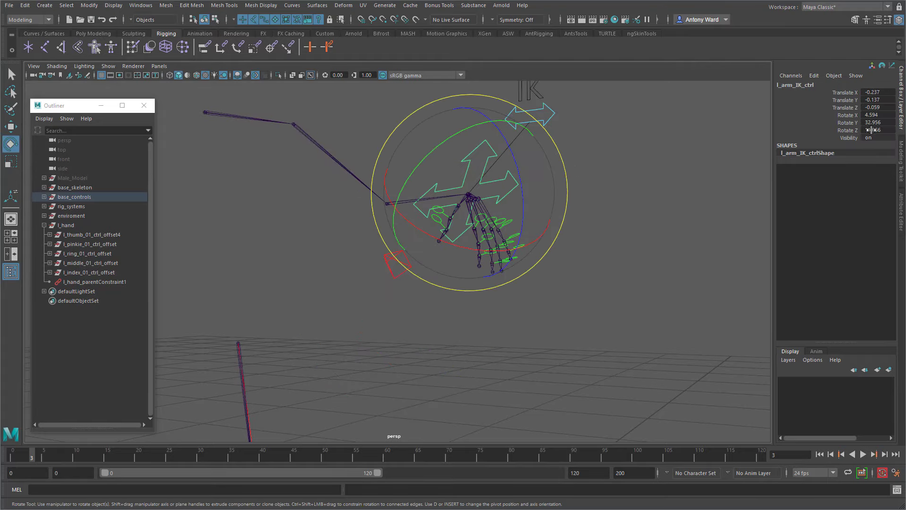
drag(872, 130, 876, 93)
text(0)
key(Return)
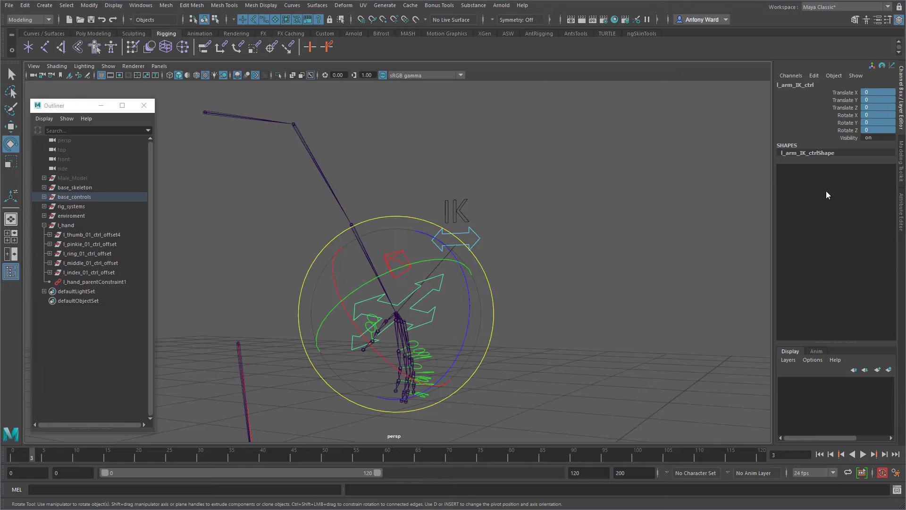
- Parent the l_hand group under base_controls and expand it to show its offset groups
click(561, 251)
alt+drag(562, 252, 499, 222)
click(46, 226)
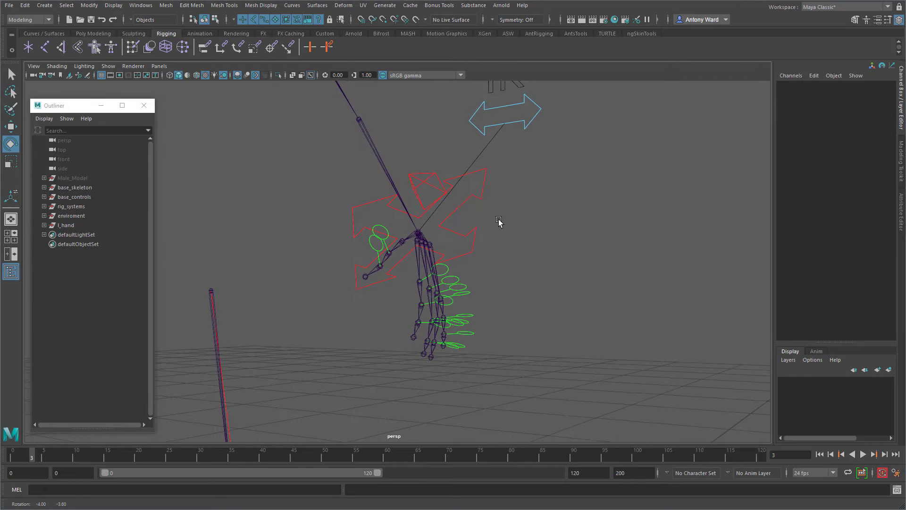
click(44, 207)
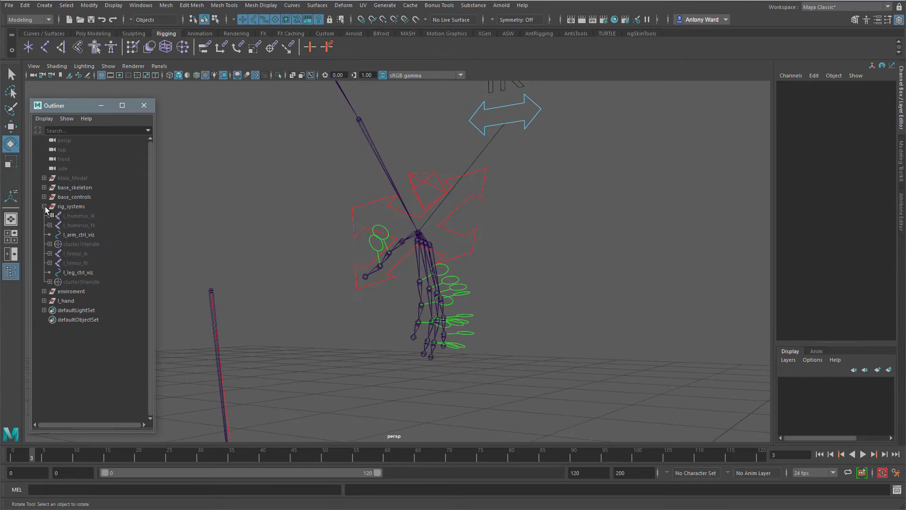
click(44, 206)
click(44, 197)
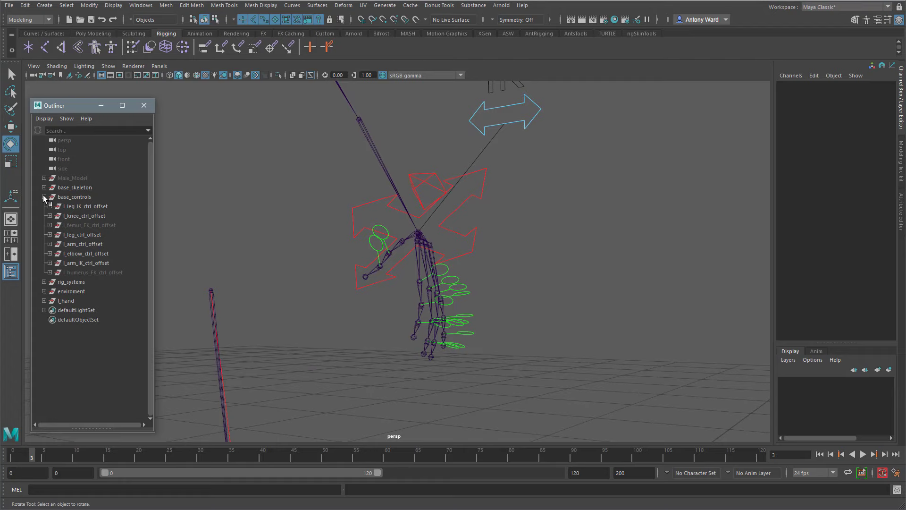
click(66, 301)
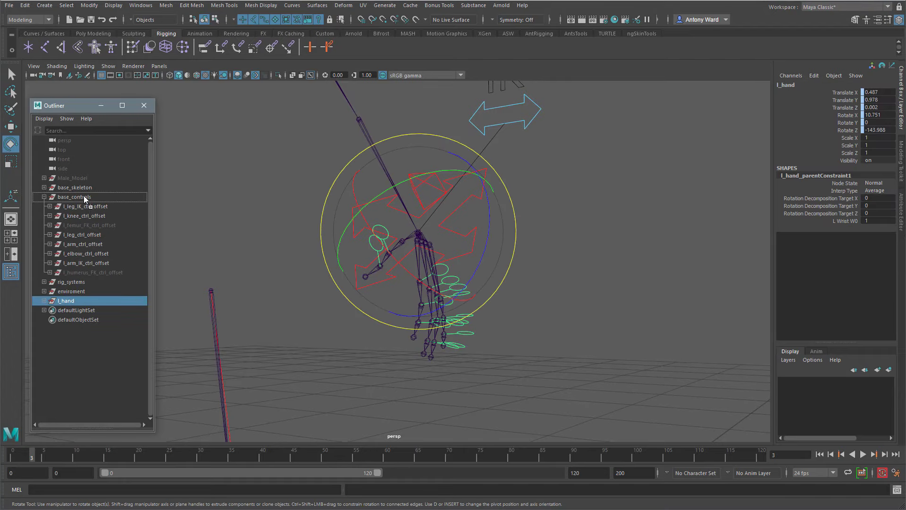
middle_drag(85, 199, 85, 198)
click(50, 282)
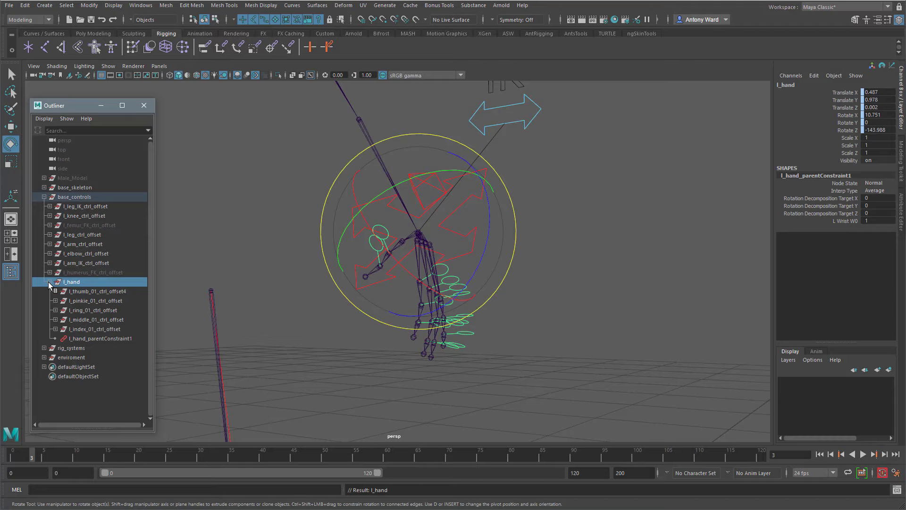
click(665, 266)
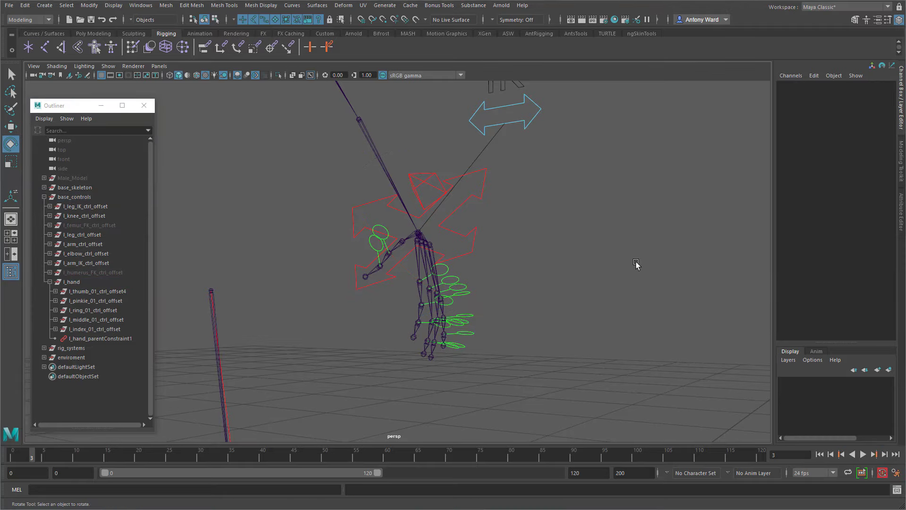
- Test-rotate the l_index_meta joint at the base of the index finger and undo each rotation
alt+drag(638, 263, 550, 285)
alt+right_drag(550, 285, 589, 287)
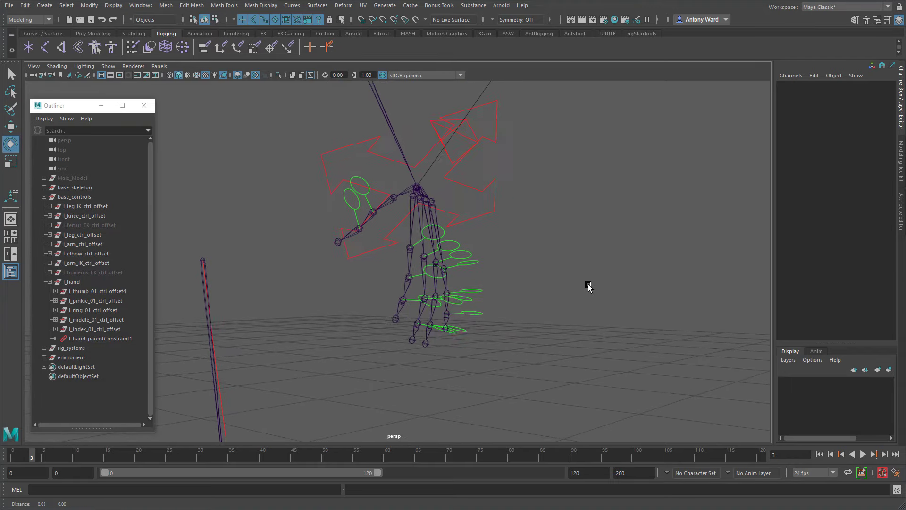
alt+drag(588, 287, 589, 293)
click(407, 223)
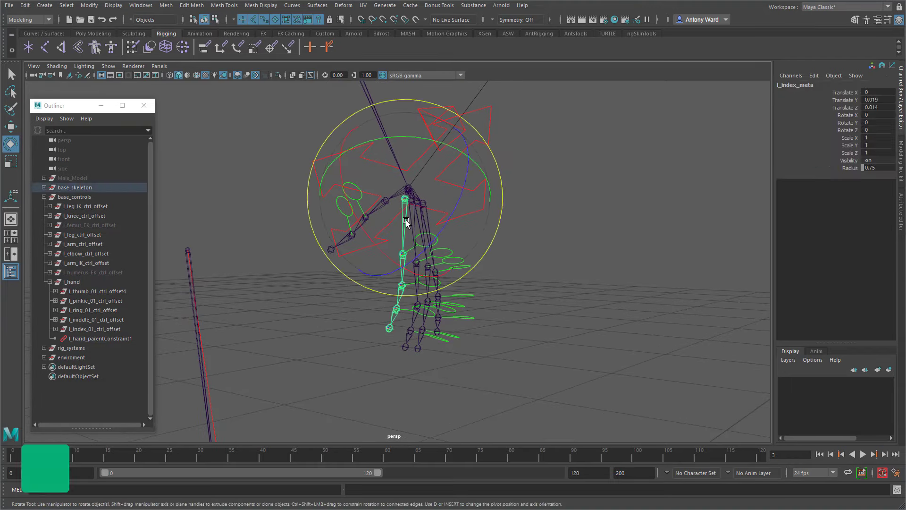
alt+drag(564, 245, 560, 246)
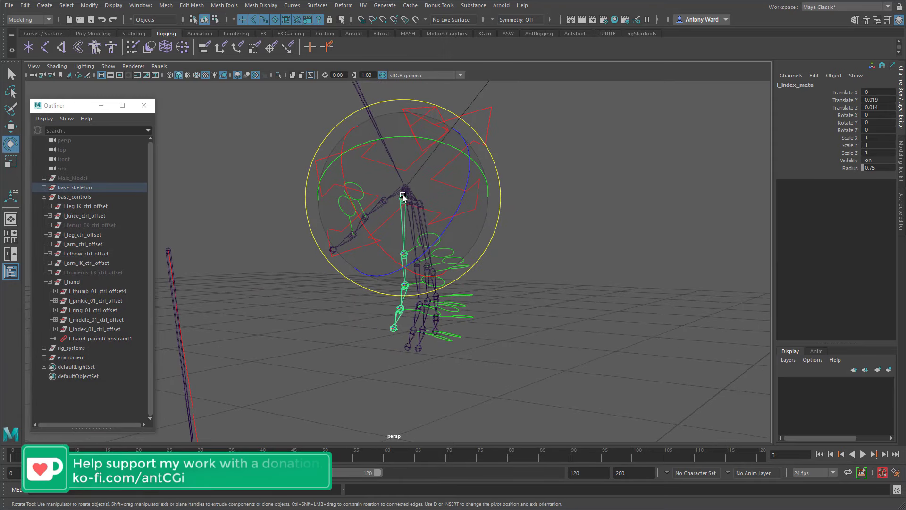
mouse_move(404, 197)
mouse_down()
mouse_move(431, 191)
mouse_move(412, 198)
mouse_up()
key(ctrl+z)
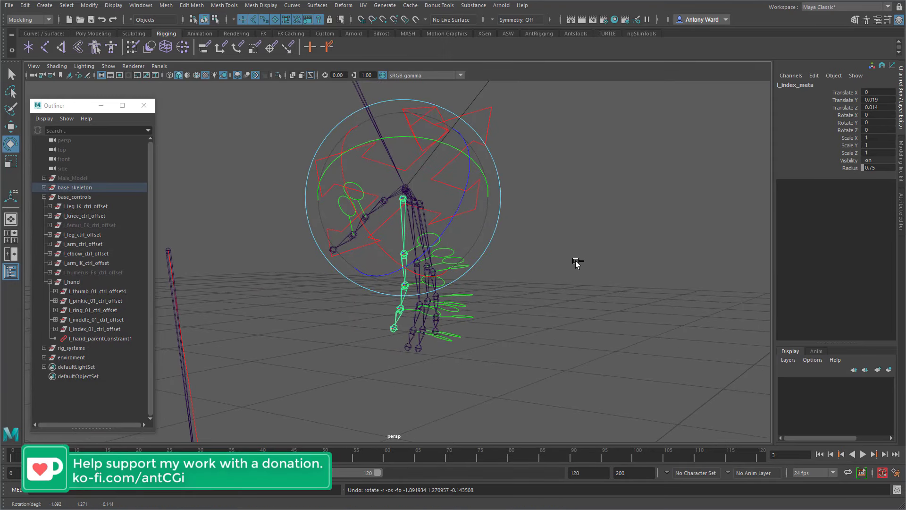
click(576, 264)
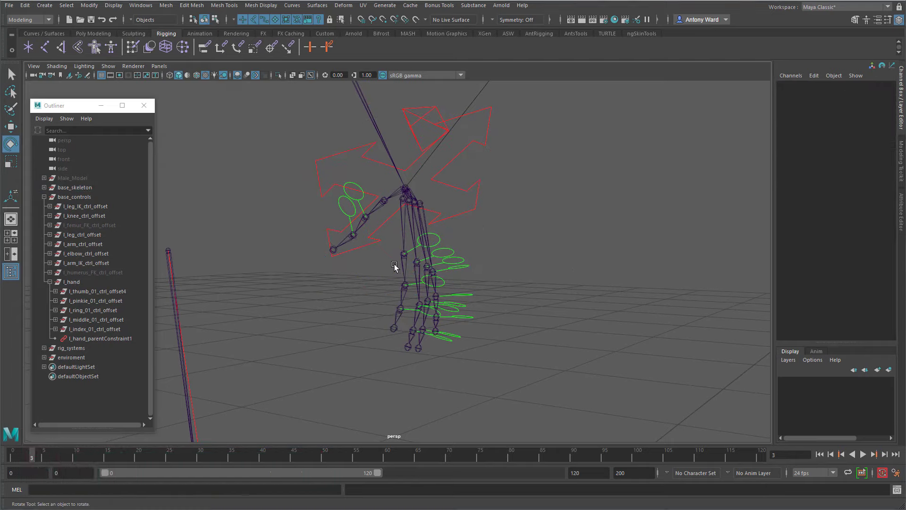
mouse_move(387, 256)
alt+mouse_down()
mouse_move(340, 267)
mouse_move(391, 265)
alt+mouse_up()
alt+right_drag(390, 265, 463, 247)
click(402, 195)
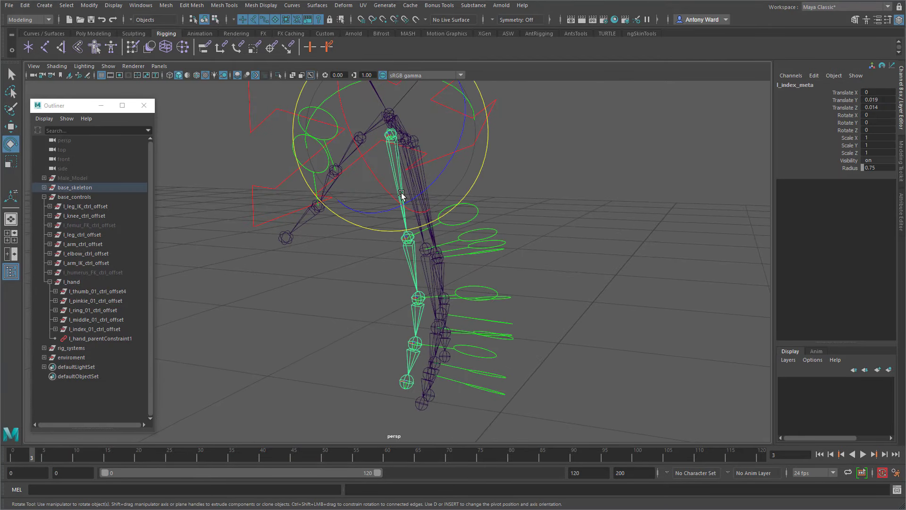
mouse_move(426, 190)
mouse_down()
mouse_move(409, 201)
mouse_move(423, 182)
mouse_up()
key(ctrl+z)
- Test-move the l_index_01_ctrl control along its X axis and undo the movement
click(471, 216)
key(w)
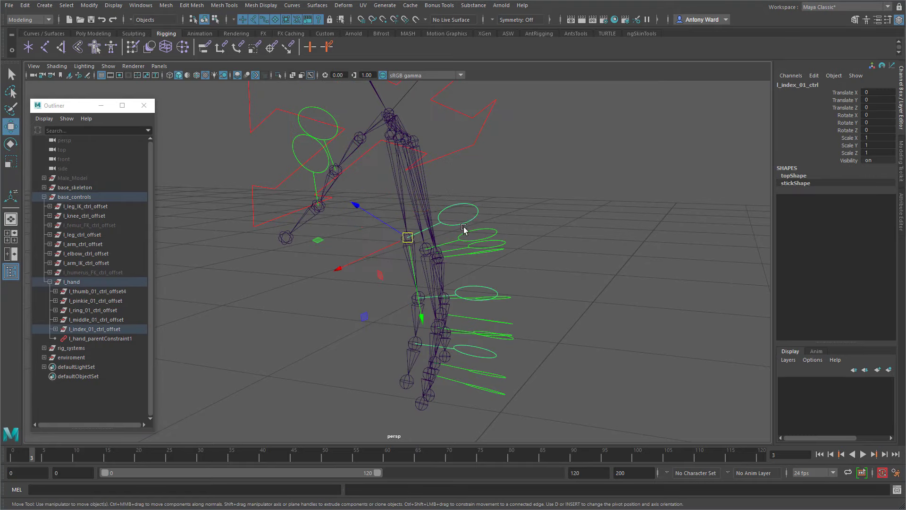
drag(367, 261, 397, 239)
key(ctrl+z)
key(ctrl+z)
key(ctrl+z)
key(ctrl+z)
key(ctrl+z)
key(ctrl+z)
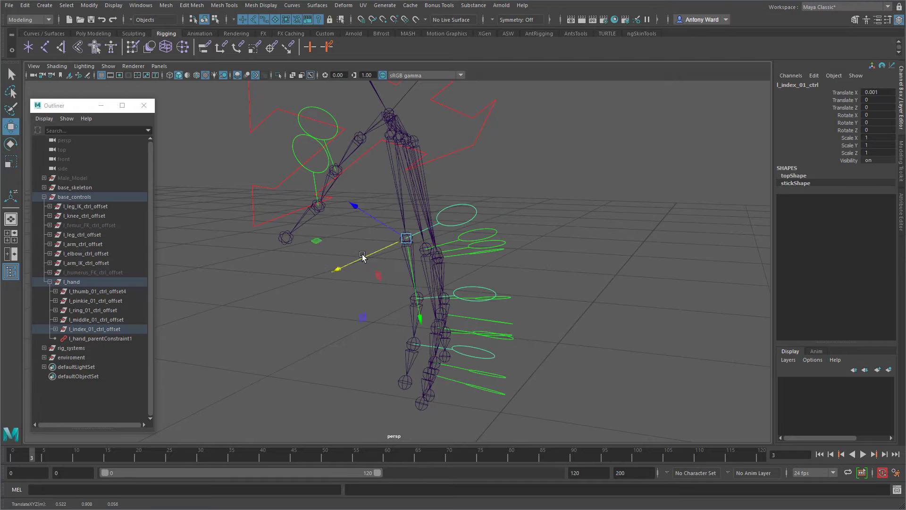
- Display the local rotation axes of the four finger meta joints and the thumb meta joint, and clear the selection
click(444, 185)
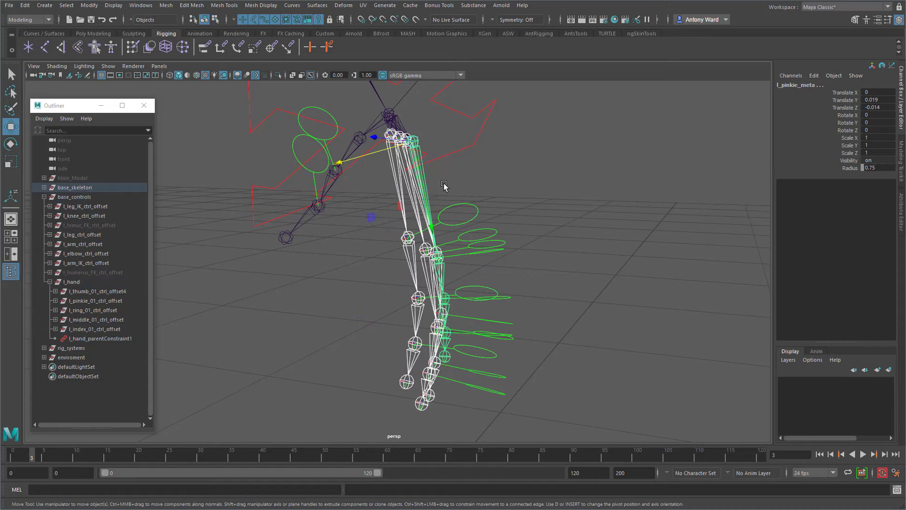
click(356, 140)
click(113, 5)
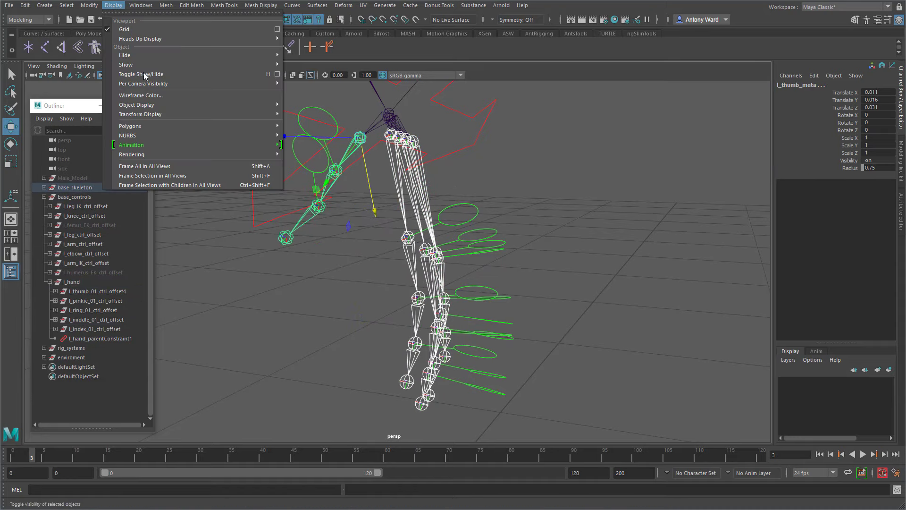
mouse_move(272, 115)
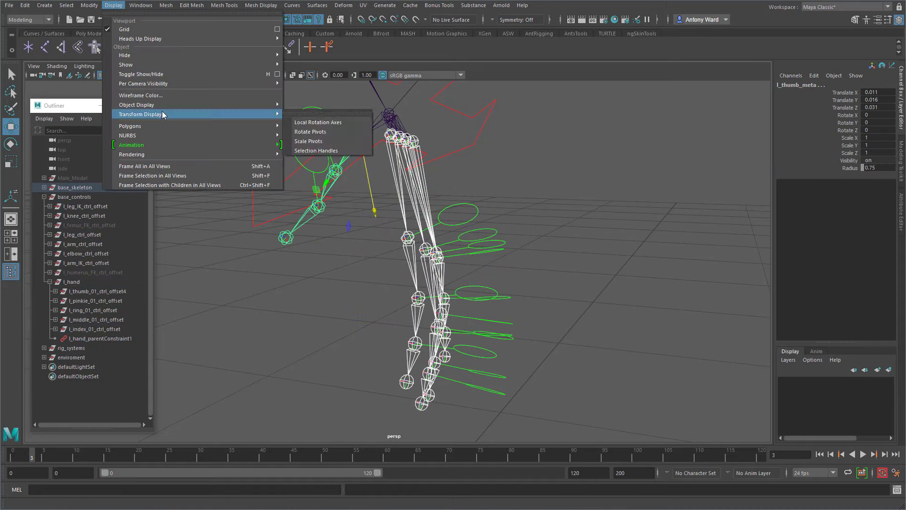
click(350, 124)
click(573, 198)
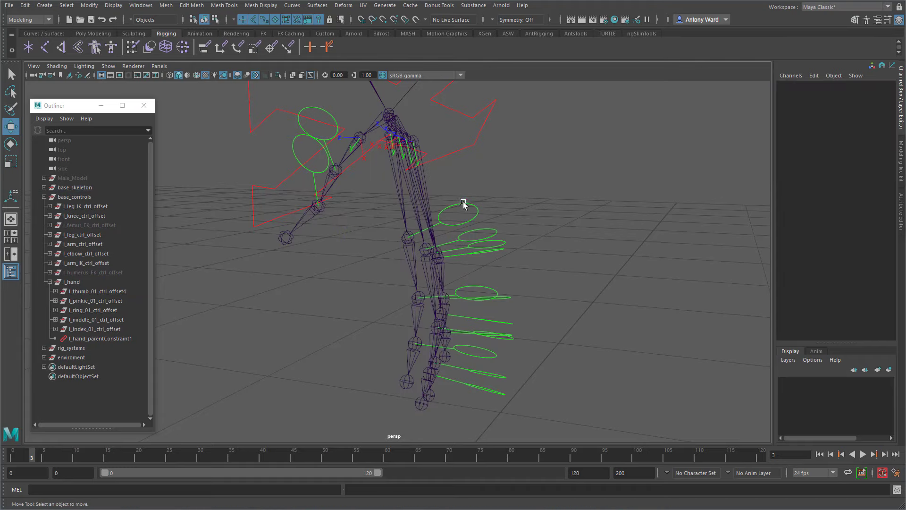
- Test-move l_index_01_ctrl about -0.031 in X, compare it with the meta joints' axes, and undo the move
click(463, 211)
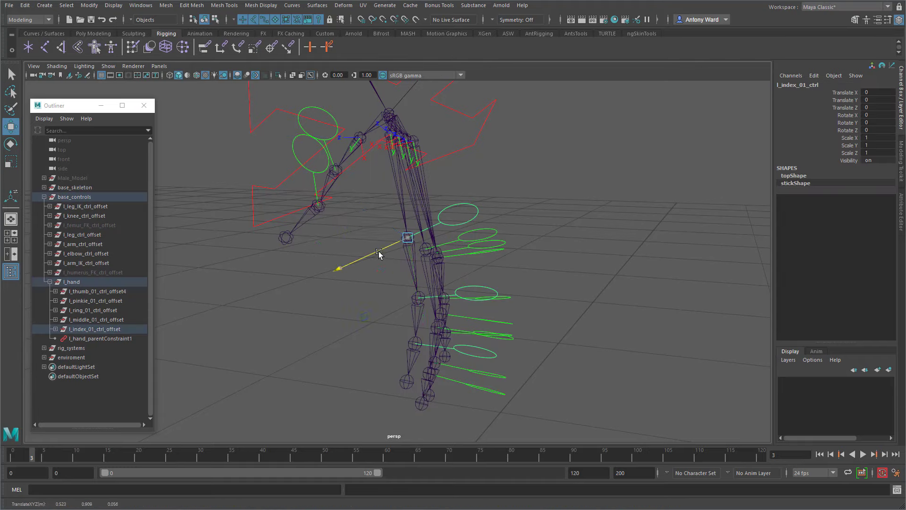
drag(380, 253, 420, 217)
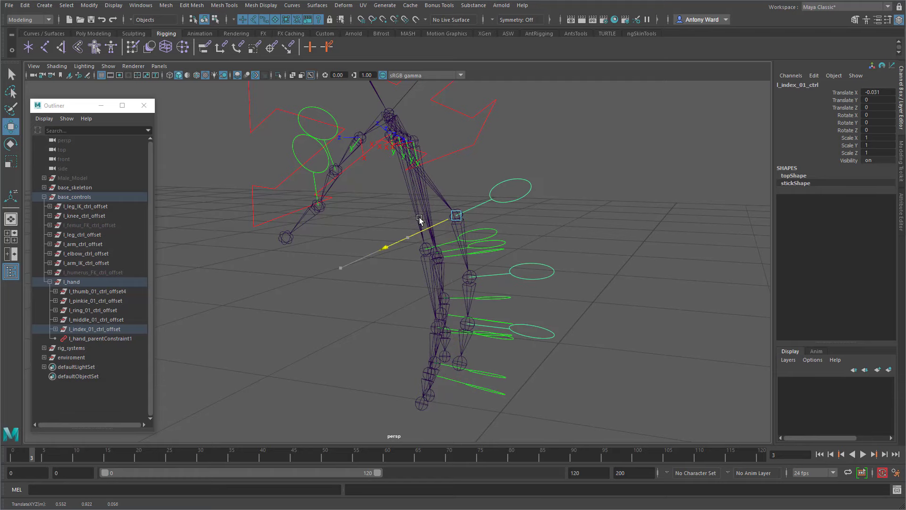
alt+right_drag(406, 215, 465, 212)
alt+middle_drag(465, 212, 455, 208)
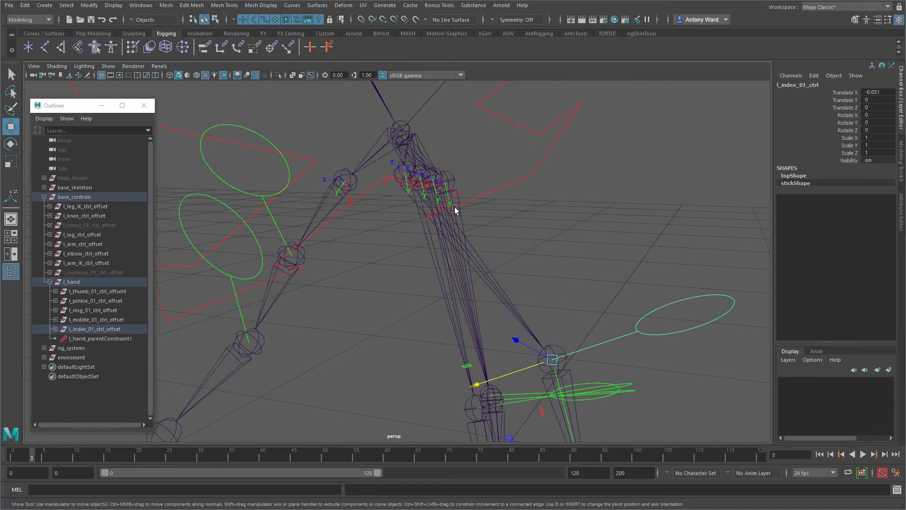
alt+drag(455, 209, 452, 212)
key(ctrl+z)
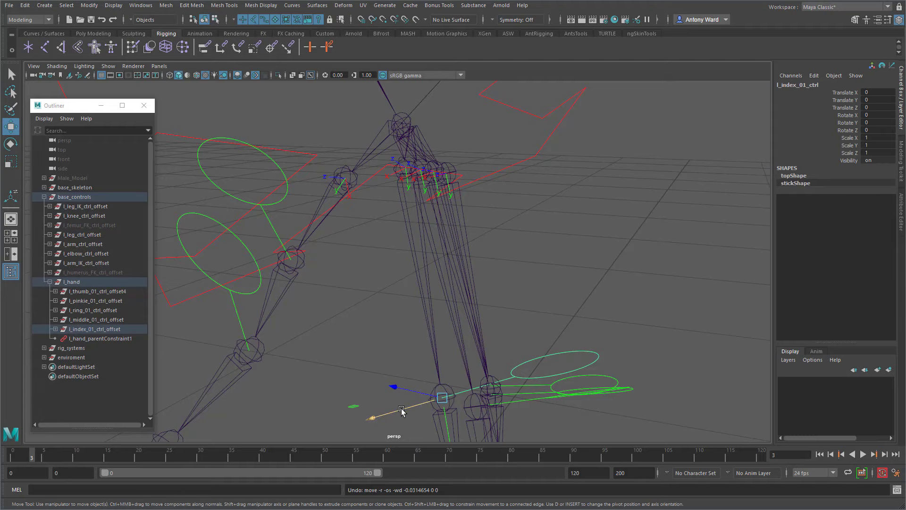
- Test-move the index, middle, ring and pinkie 01 controls together about -0.025 in X
drag(582, 338, 624, 414)
alt+middle_drag(561, 392, 562, 379)
alt+drag(562, 382, 565, 375)
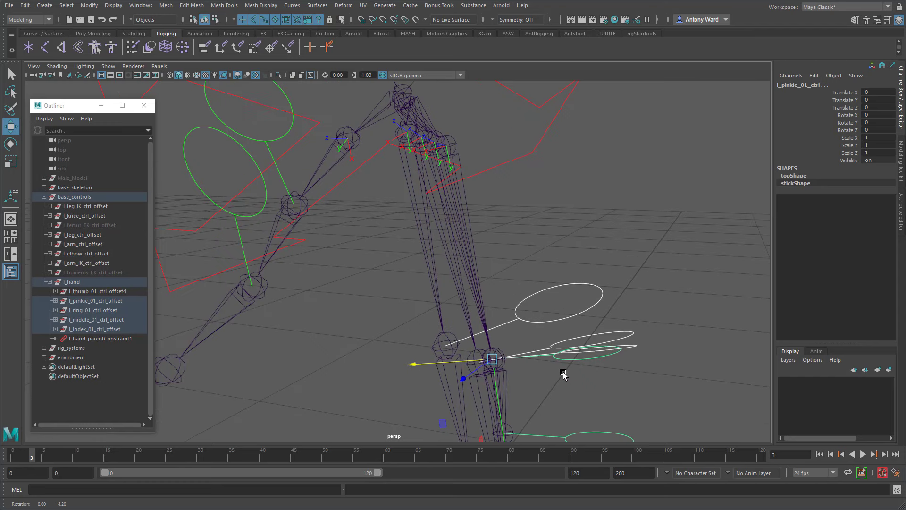
drag(414, 365, 471, 322)
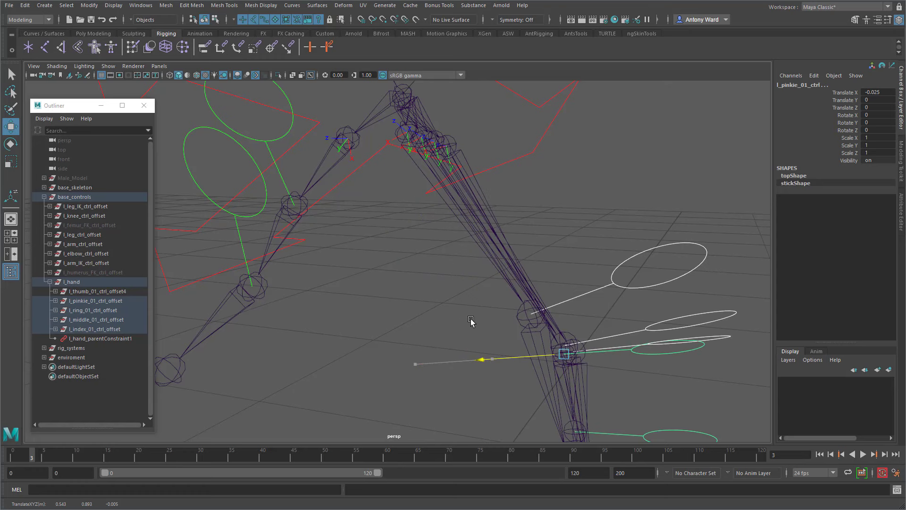
- Test-rotate the l_index_meta joint about 17 degrees around Z, undo it and the finger controls' move, and clear the selection
click(446, 204)
key(e)
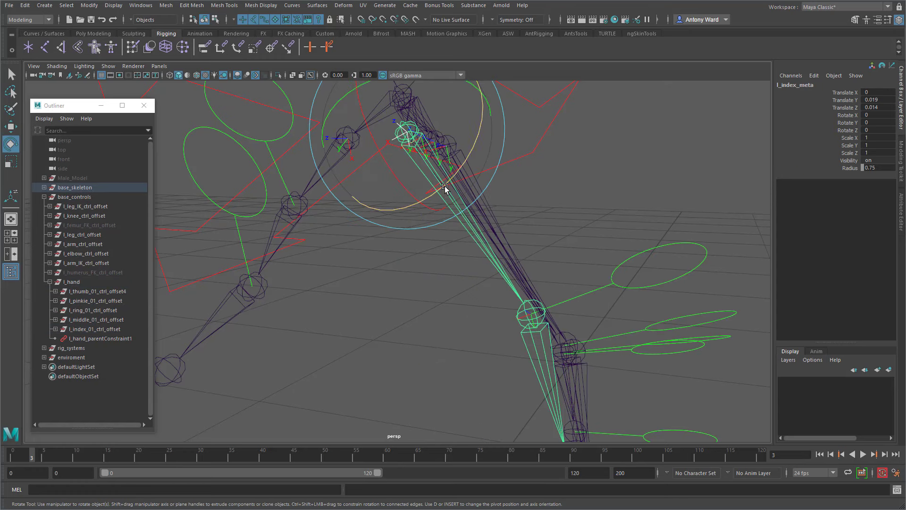
drag(445, 188, 461, 166)
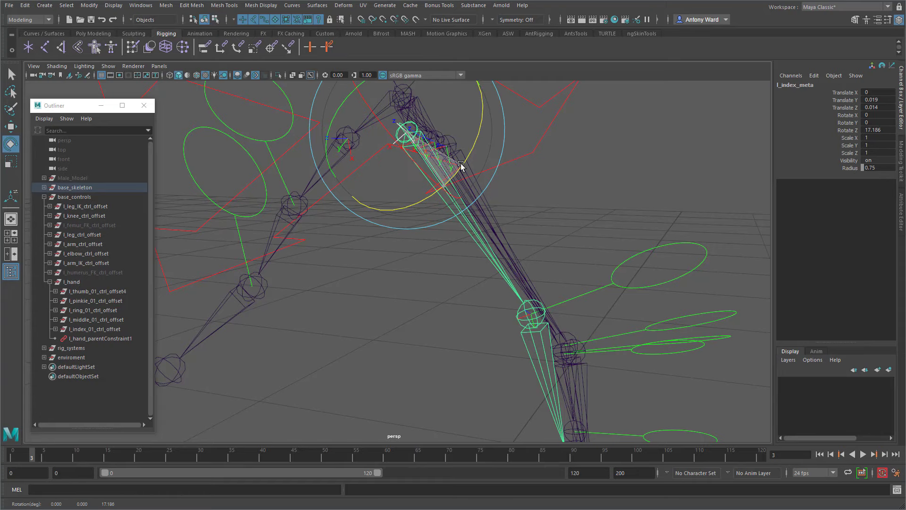
key(ctrl+z)
key(ctrl+z)
key(ctrl+z)
key(ctrl+z)
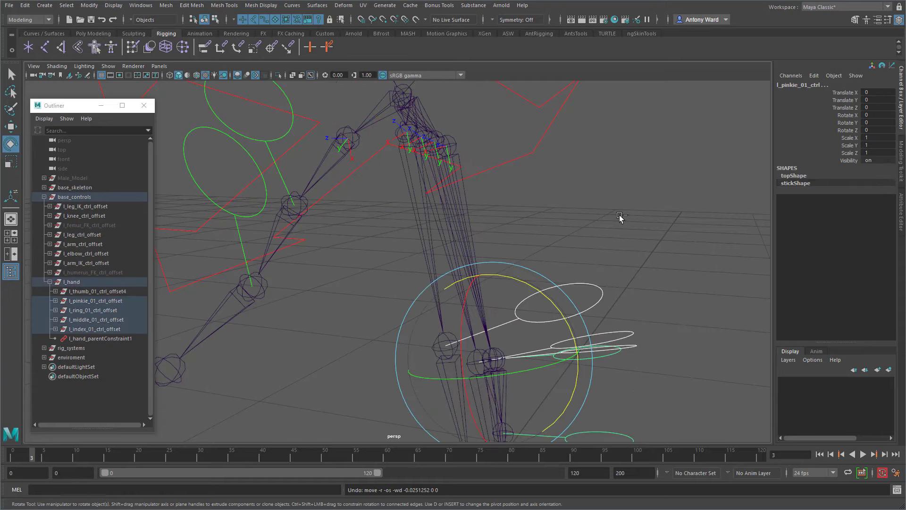
click(620, 217)
alt+drag(640, 302, 573, 293)
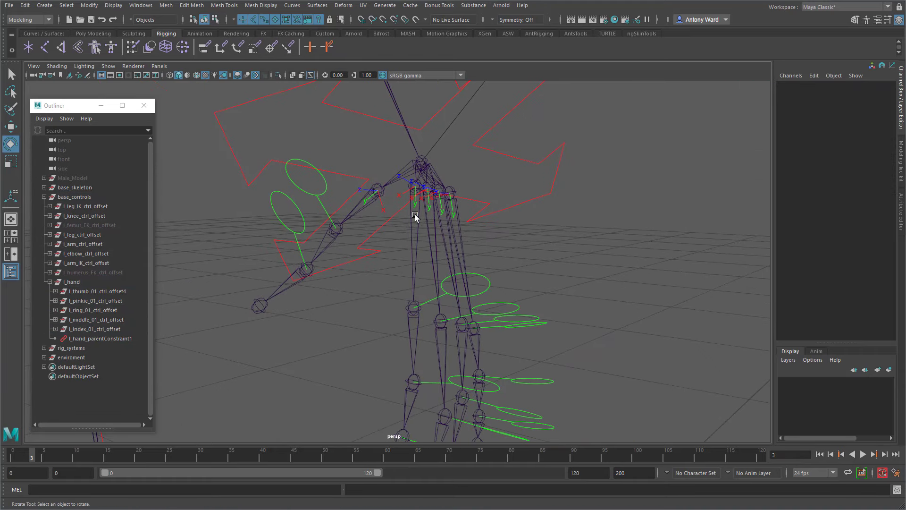
alt+drag(414, 301, 437, 311)
alt+right_drag(580, 291, 558, 290)
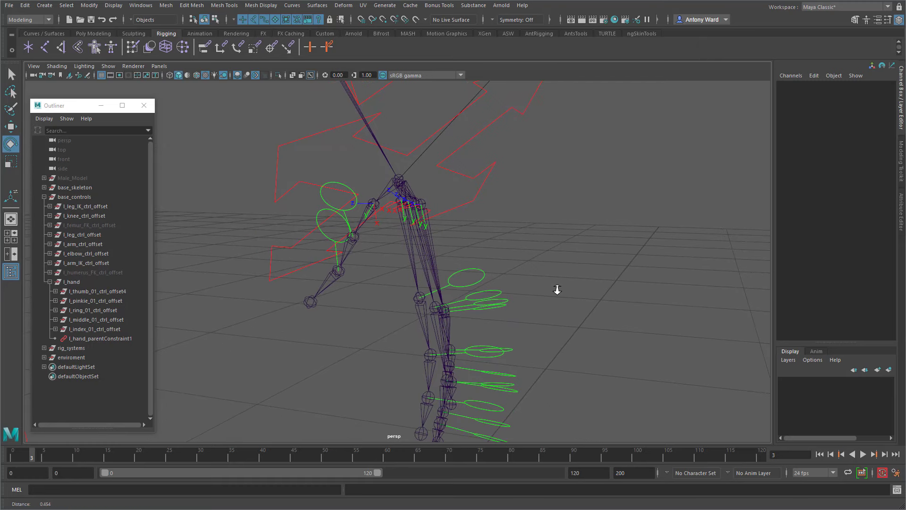
alt+middle_drag(473, 292, 461, 285)
alt+right_drag(461, 284, 480, 284)
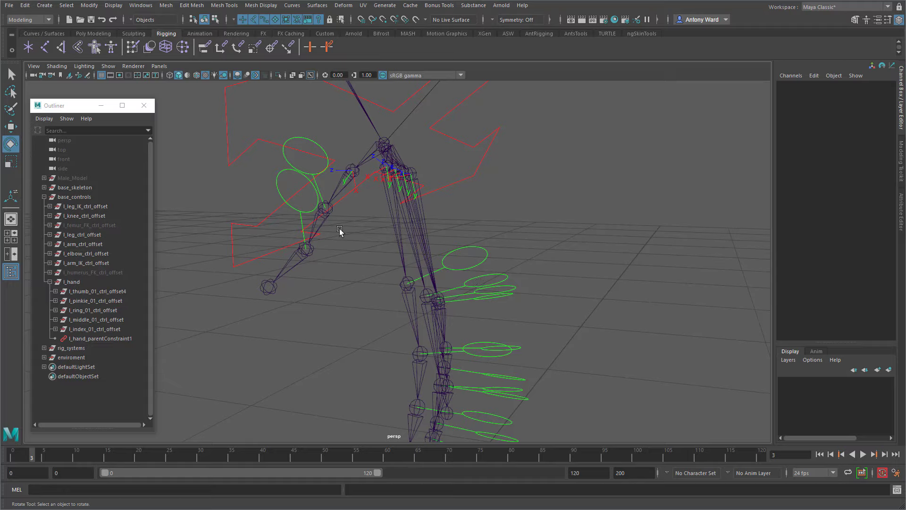
- Open the Node Editor and arrange its window beside the hand so the finger controls stay accessible
click(141, 6)
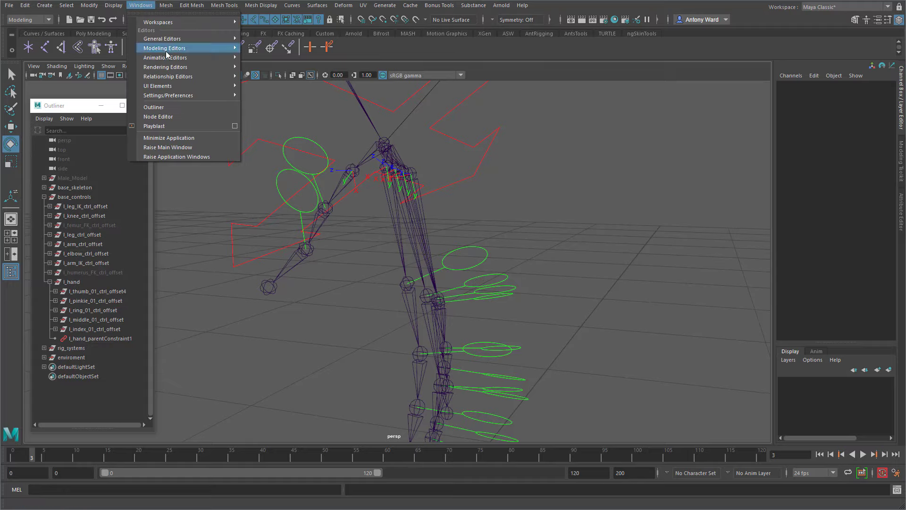
mouse_move(168, 56)
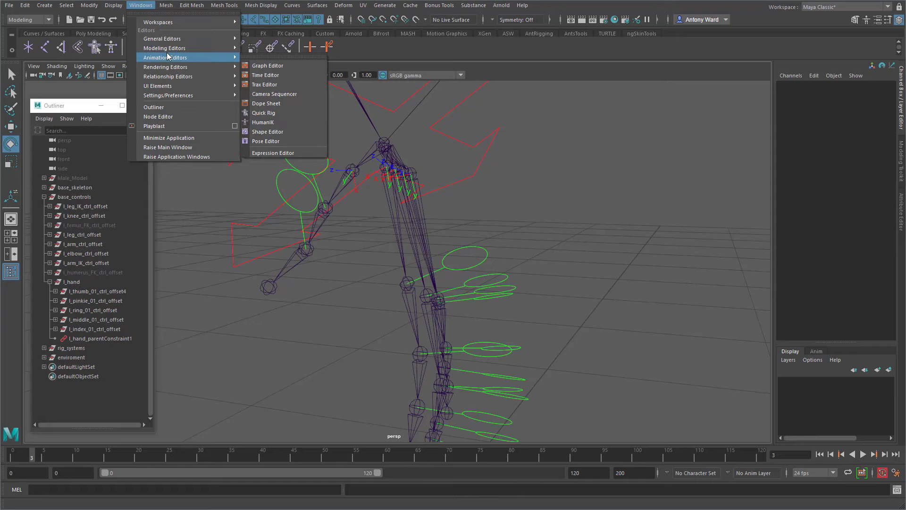
click(172, 119)
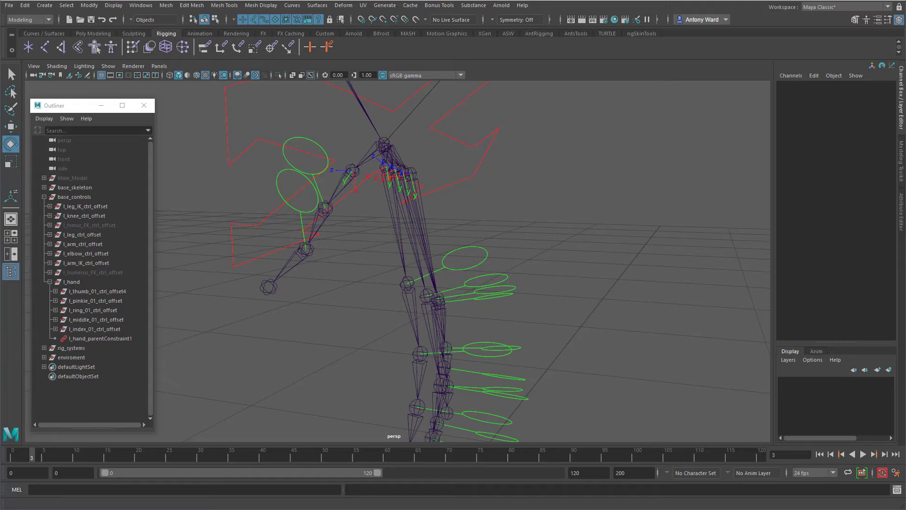
drag(581, 138, 520, 78)
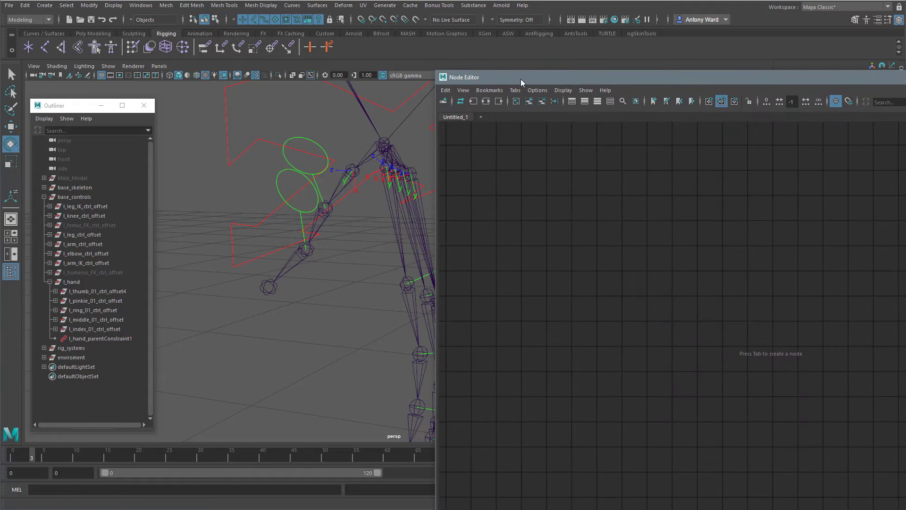
mouse_move(610, 82)
mouse_down()
mouse_move(841, 323)
mouse_move(842, 344)
mouse_move(570, 101)
mouse_move(611, 91)
mouse_up()
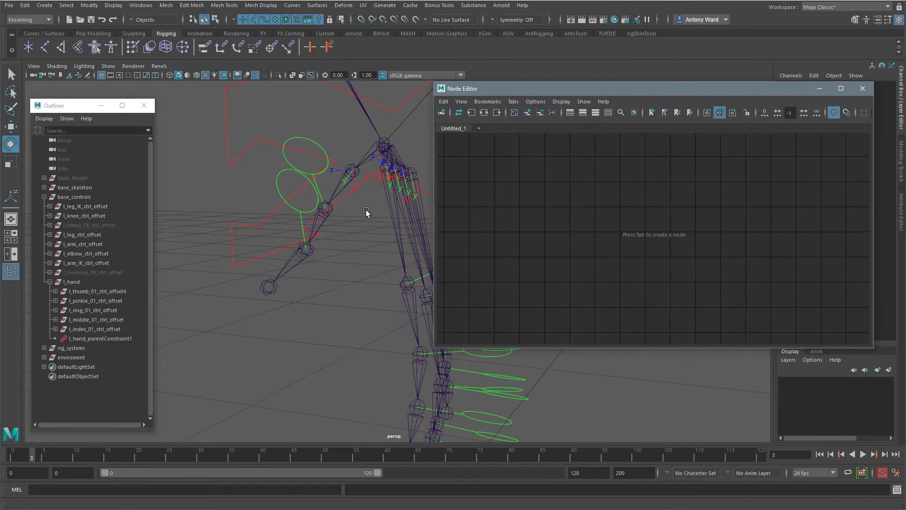
- Add the l_index_01_ctrl control and the l_index_meta joint to the Node Editor graph as unconnected nodes
alt+middle_drag(366, 210, 336, 202)
alt+drag(336, 201, 336, 210)
click(349, 235)
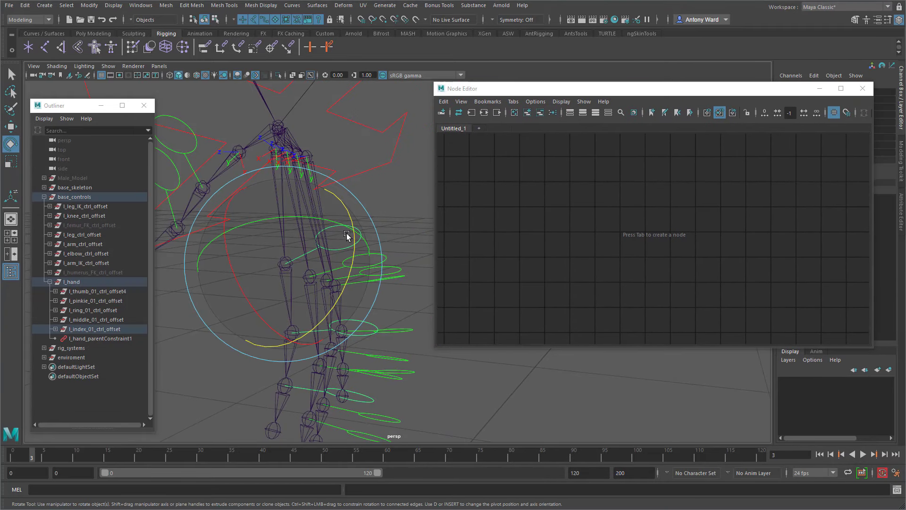
key(t)
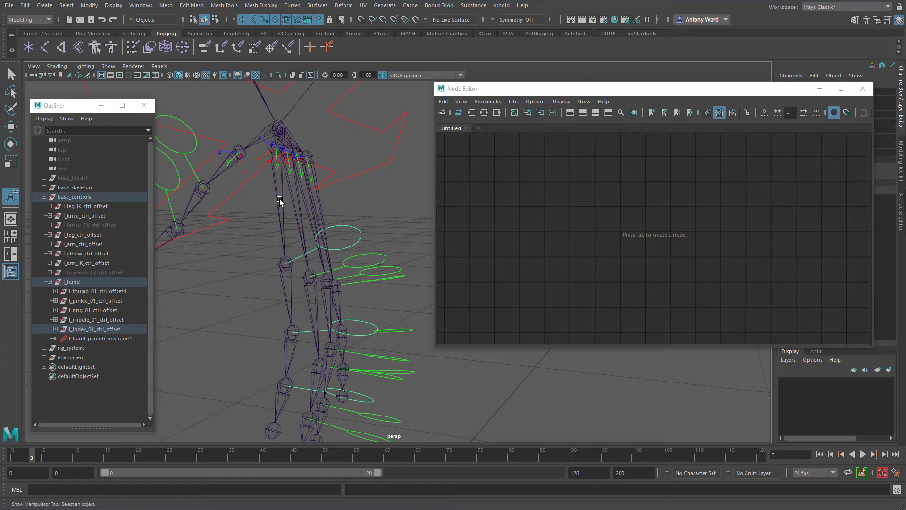
click(279, 199)
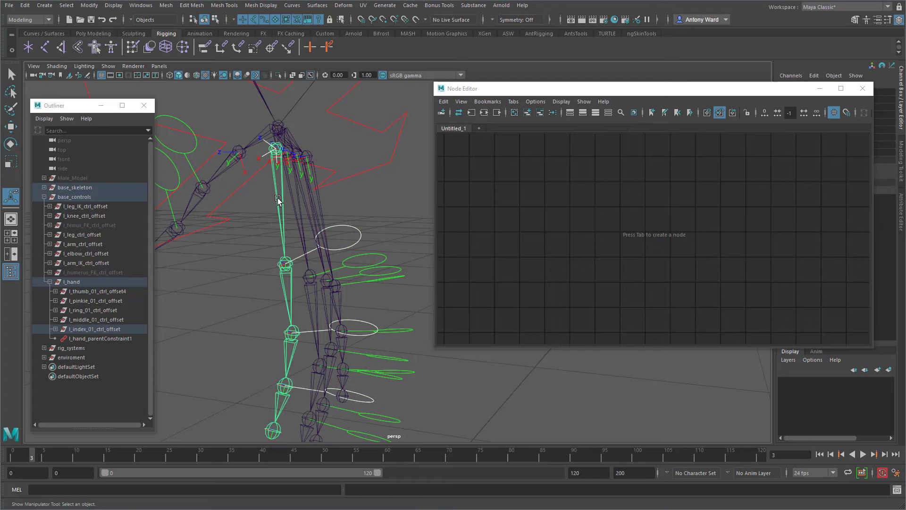
click(526, 112)
drag(708, 267, 645, 324)
click(540, 113)
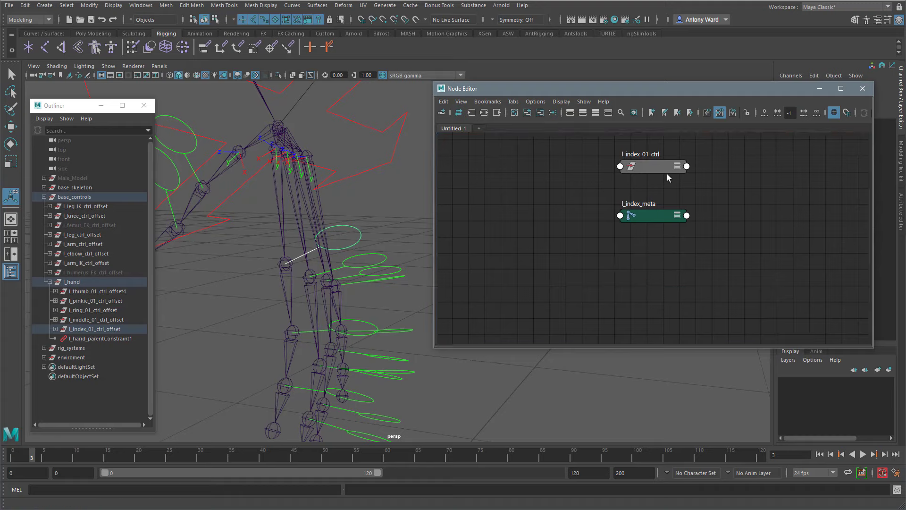
- Spread the l_index_01_ctrl and l_index_meta nodes apart, exposing the control's individual translate axes and the joint's individual rotate axes
click(677, 167)
drag(661, 169, 535, 168)
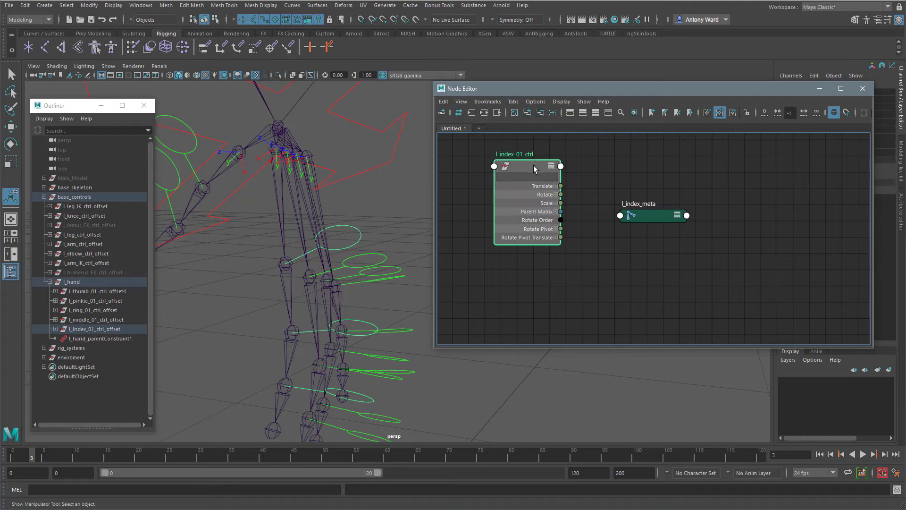
click(555, 186)
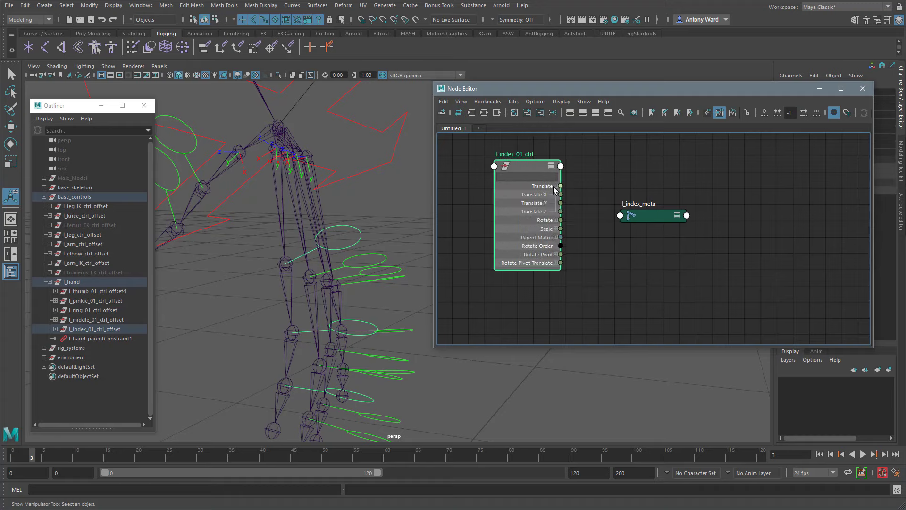
click(677, 219)
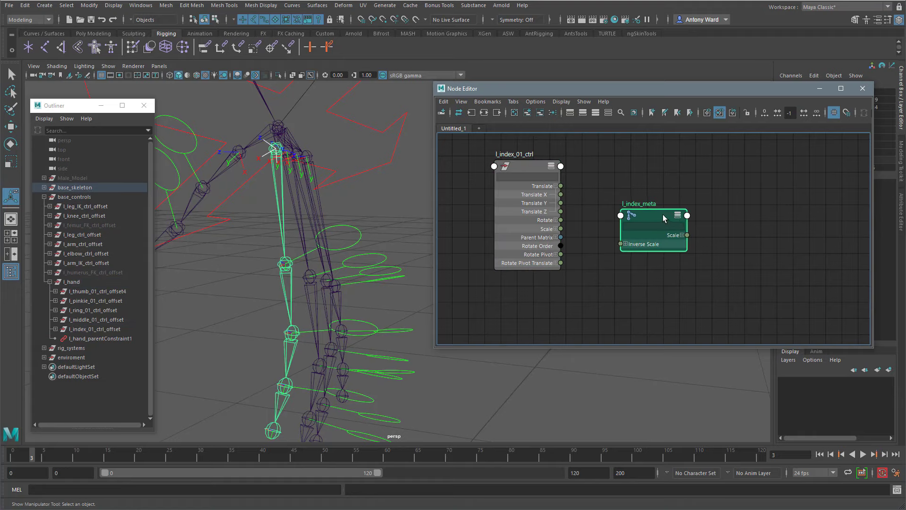
click(679, 216)
drag(656, 224, 808, 166)
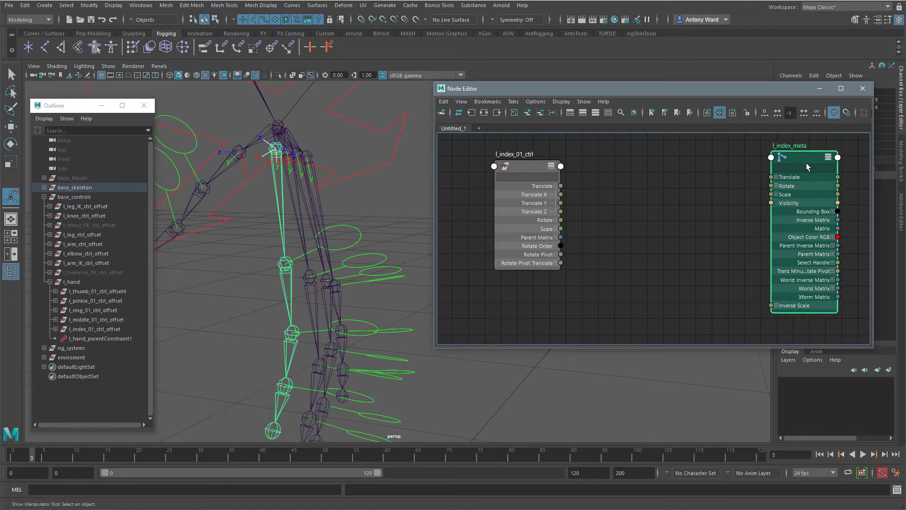
click(776, 186)
drag(666, 347, 662, 396)
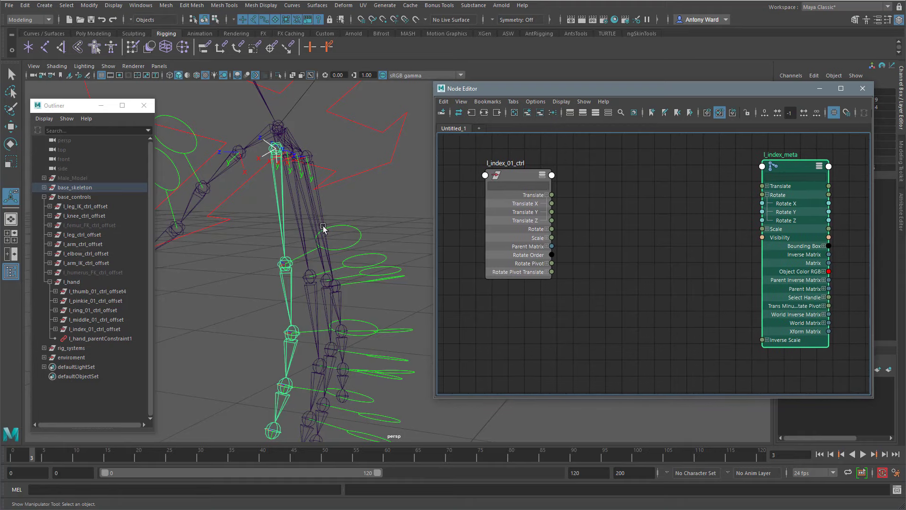
- Test-move the l_index_01_ctrl control about -0.007 in X and undo the move
click(348, 241)
click(348, 240)
key(w)
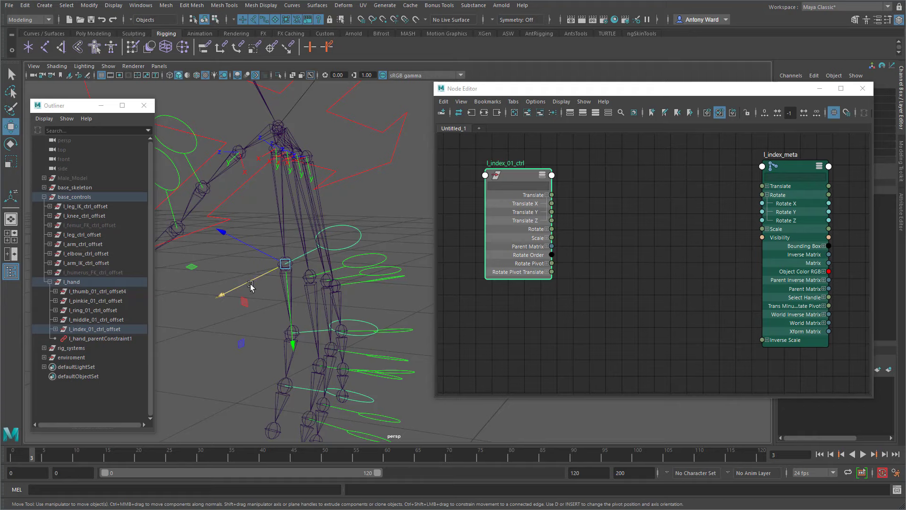
drag(250, 280, 253, 285)
key(ctrl+z)
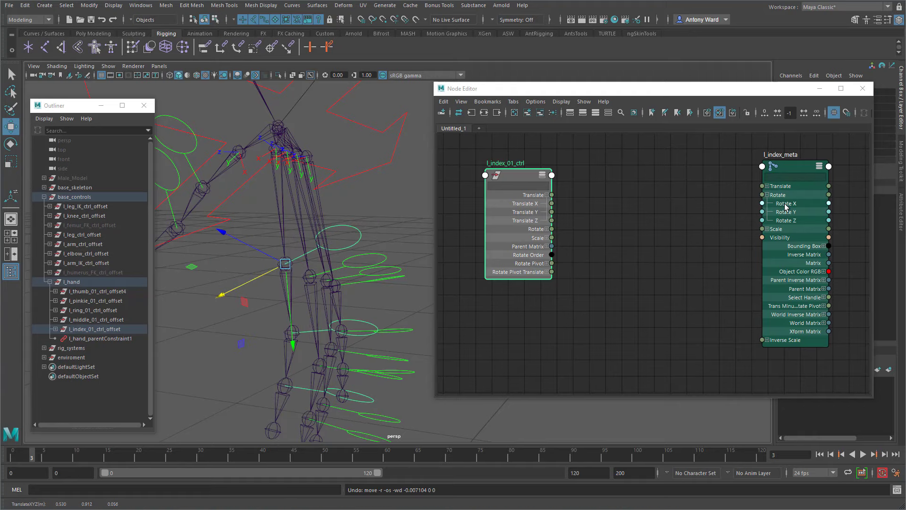
- Shift the Node Editor window to uncover the channel values, and test-move l_index_01_ctrl about -0.008 in X before undoing it
alt+drag(350, 213, 352, 212)
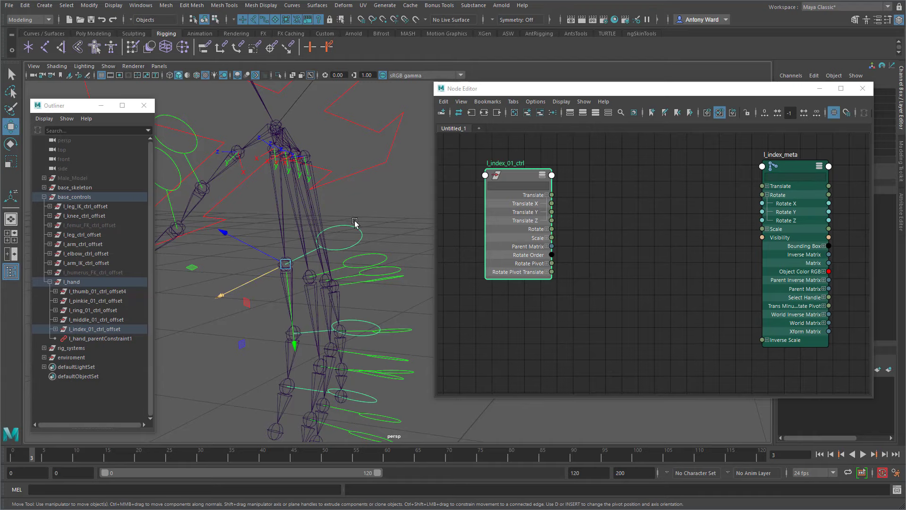
drag(707, 92, 684, 120)
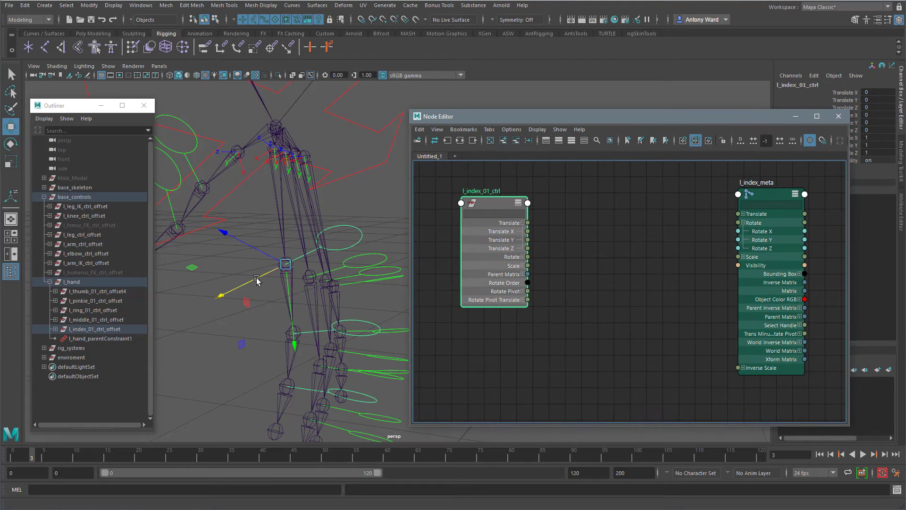
drag(257, 279, 270, 272)
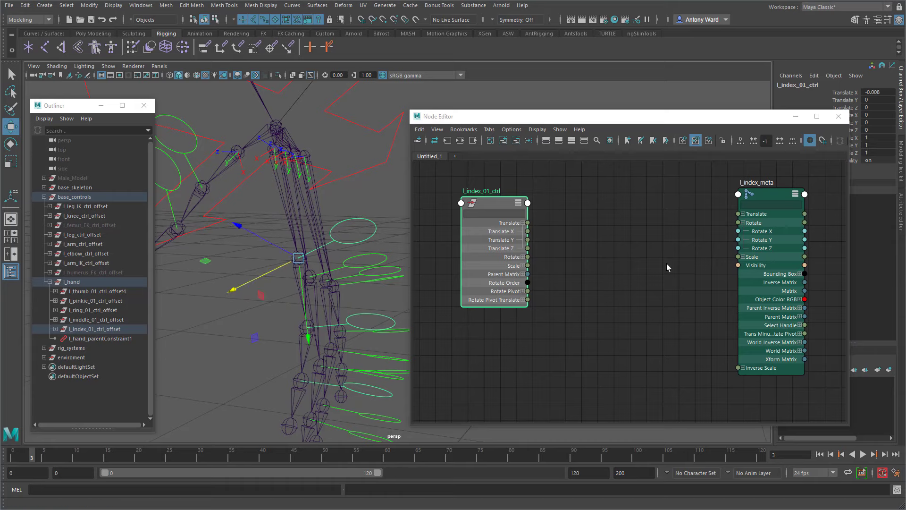
key(ctrl+z)
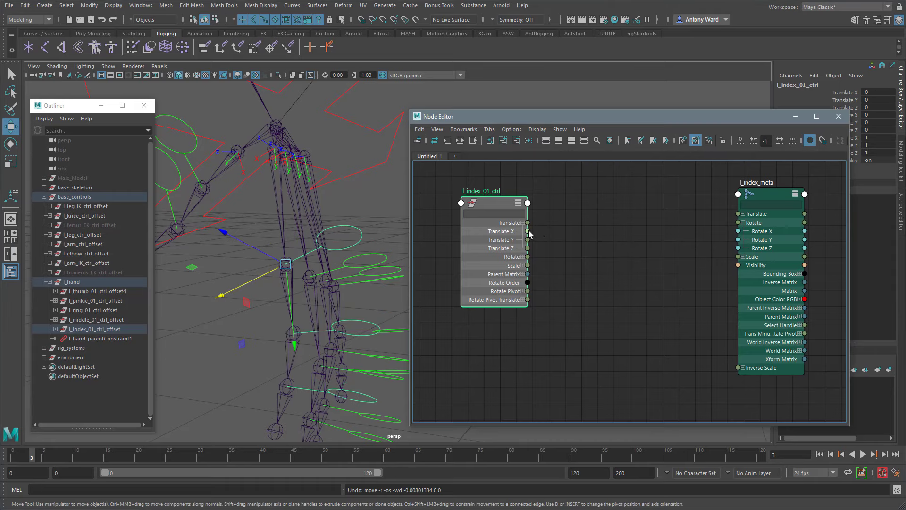
- Test-rotate the l_index_meta joint, undo the rotation and reselect the l_index_01_ctrl control
drag(527, 231, 591, 228)
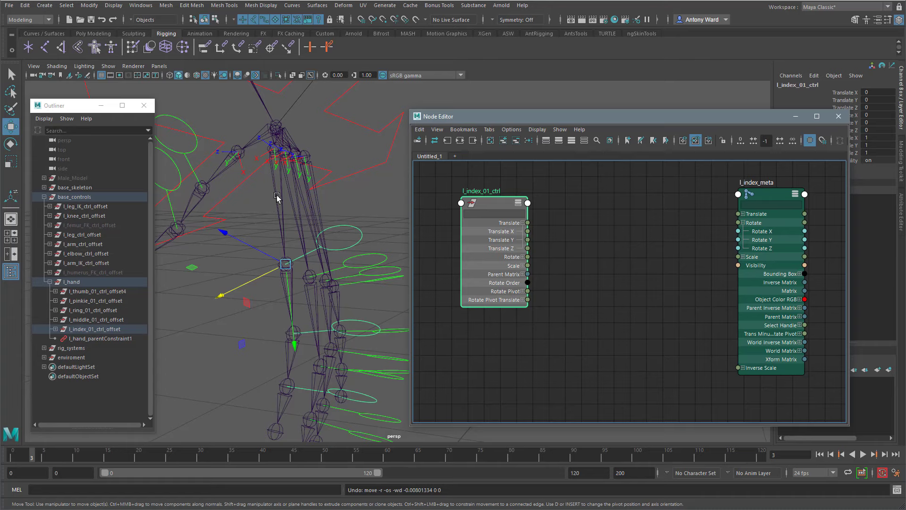
click(275, 175)
key(e)
drag(294, 202, 349, 210)
key(ctrl+z)
click(299, 257)
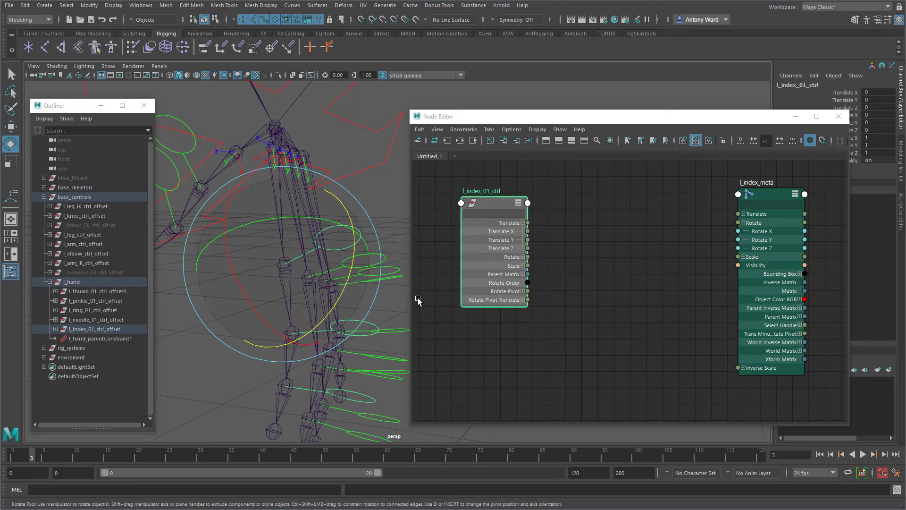
- Connect l_index_01_ctrl's Translate X directly to l_index_meta's Rotate Z and test it by moving the control about -0.024 in X
drag(527, 231, 739, 247)
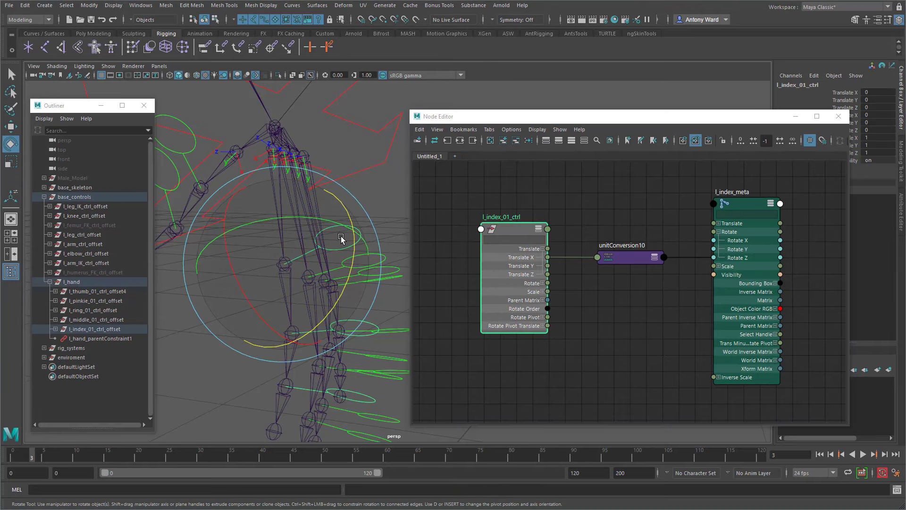
key(w)
drag(254, 283, 287, 259)
click(277, 175)
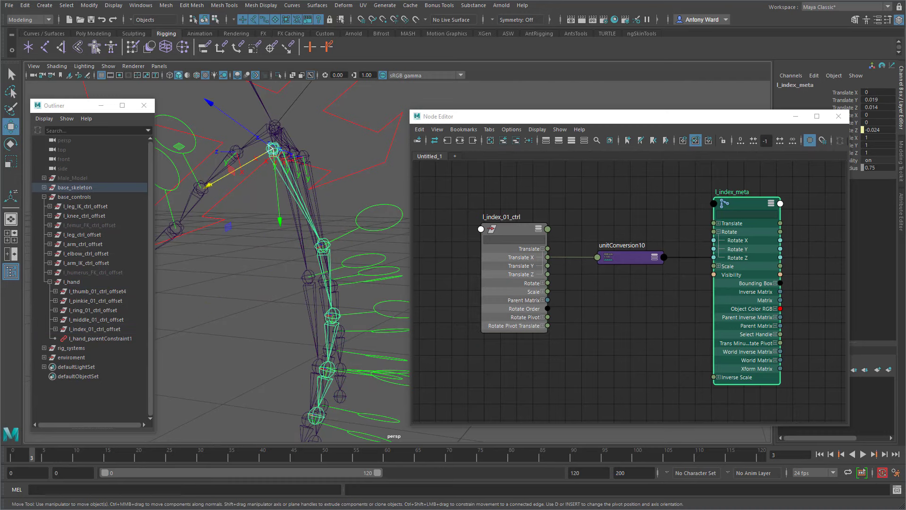
double_click(885, 129)
alt+middle_drag(332, 243, 317, 244)
- Undo the index control's test move and delete the unitConversion10 node linking it to the meta joint
key(ctrl+z)
key(ctrl+z)
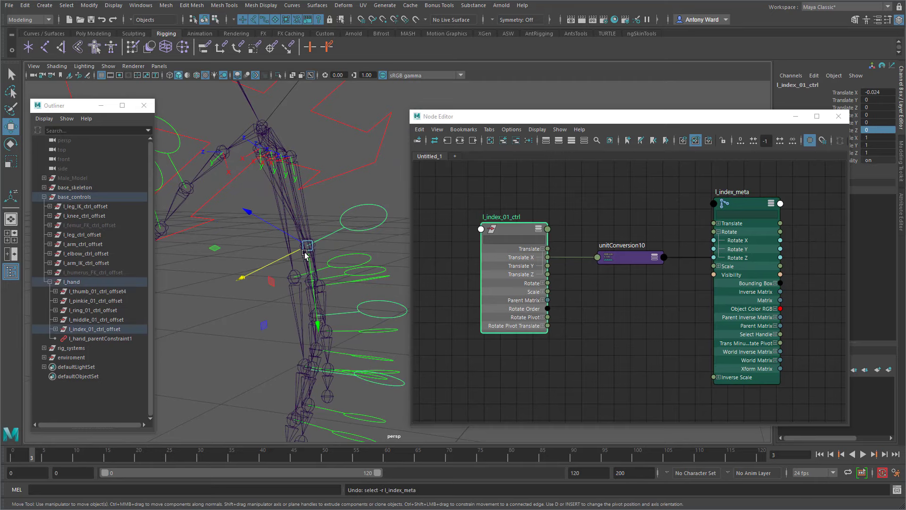
click(634, 249)
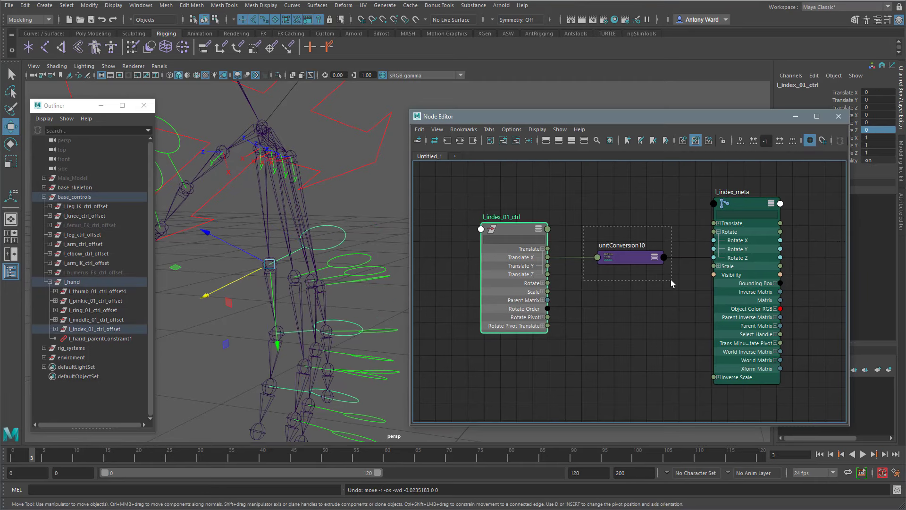
key(Delete)
- Create a multiplyDivide node and place it between the l_index_01_ctrl and l_index_meta nodes
key(Tab)
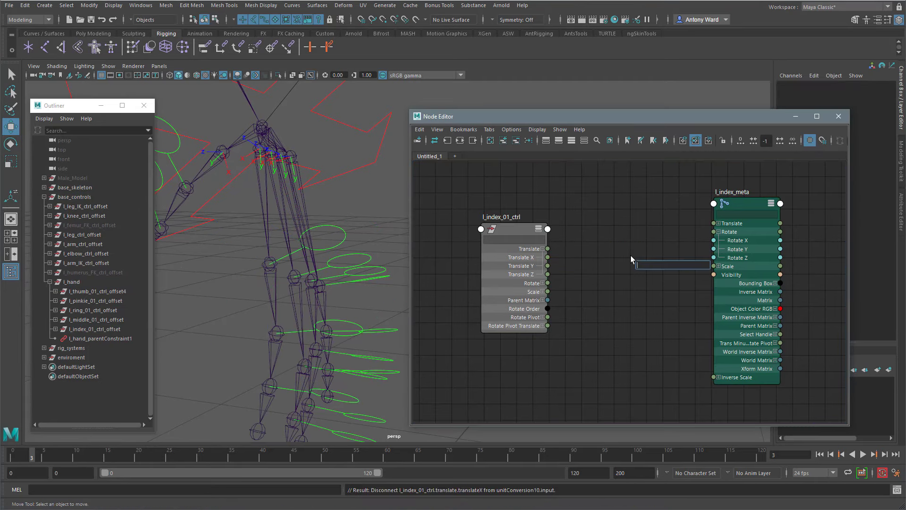
text(miltip)
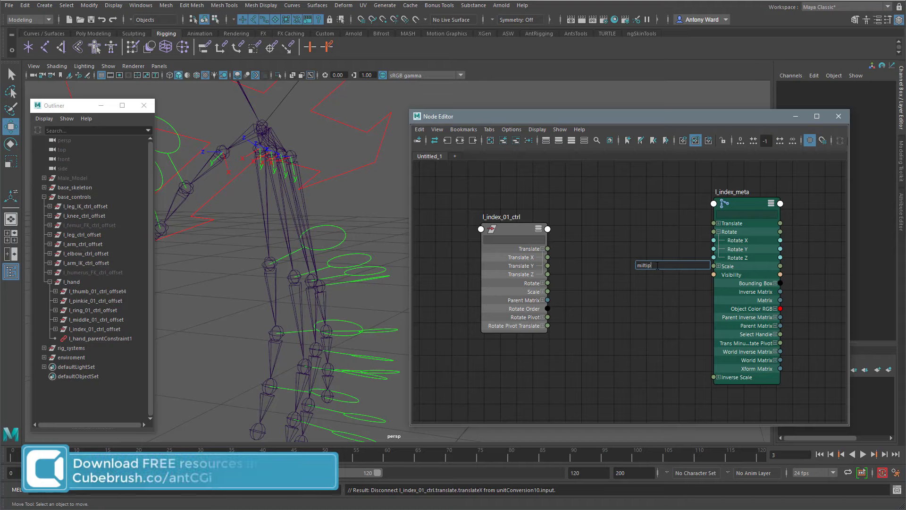
key(BackSpace)
key(BackSpace)
key(BackSpace)
key(BackSpace)
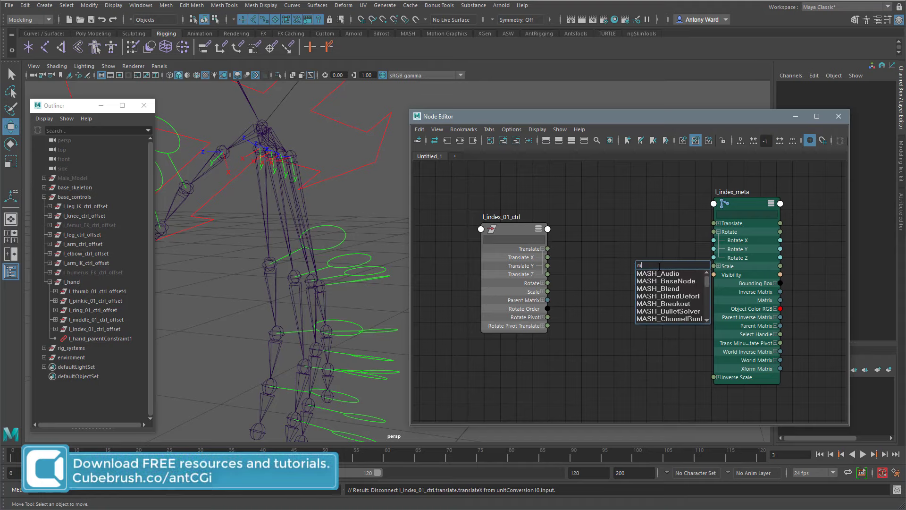
text(multi)
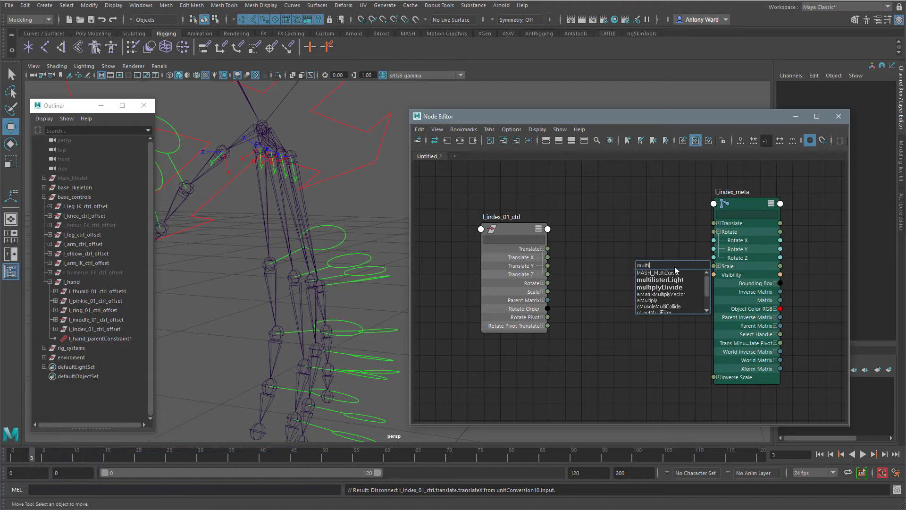
text(ply)
click(680, 272)
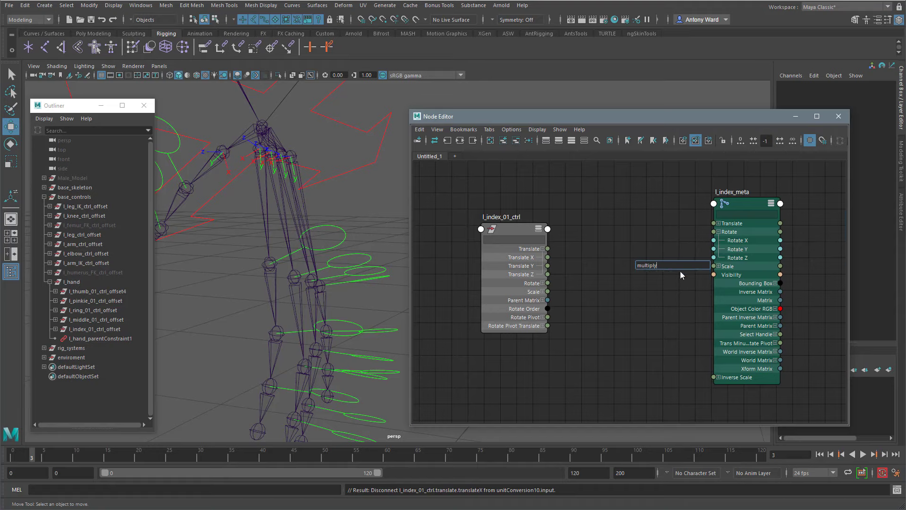
drag(670, 266, 620, 233)
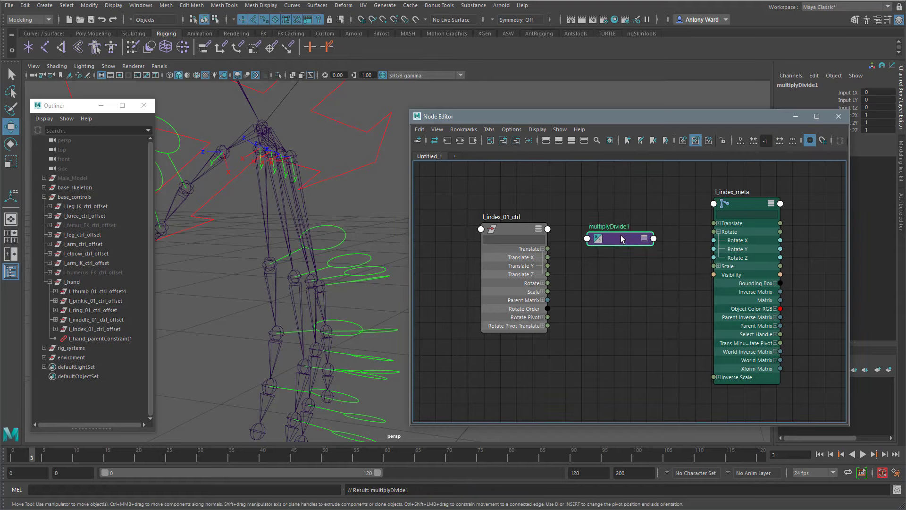
- Connect l_index_01_ctrl's Translate X to the multiplyDivide node's Input 1X, and its Output X to l_index_meta's Rotate Z
click(643, 235)
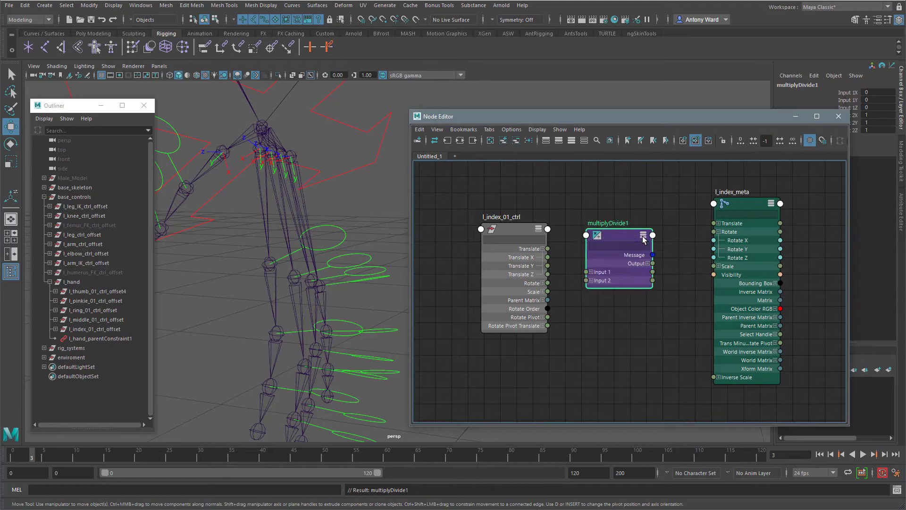
click(591, 272)
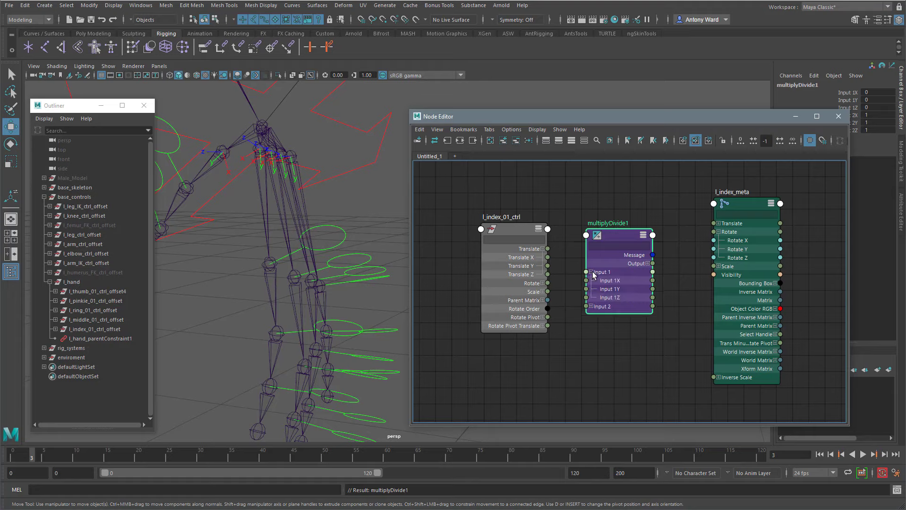
click(647, 264)
drag(615, 236, 624, 227)
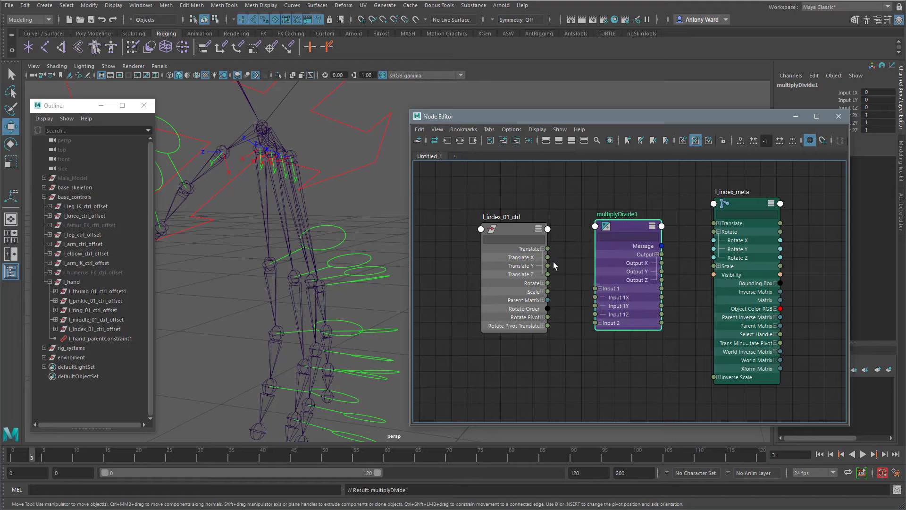
drag(548, 258, 596, 298)
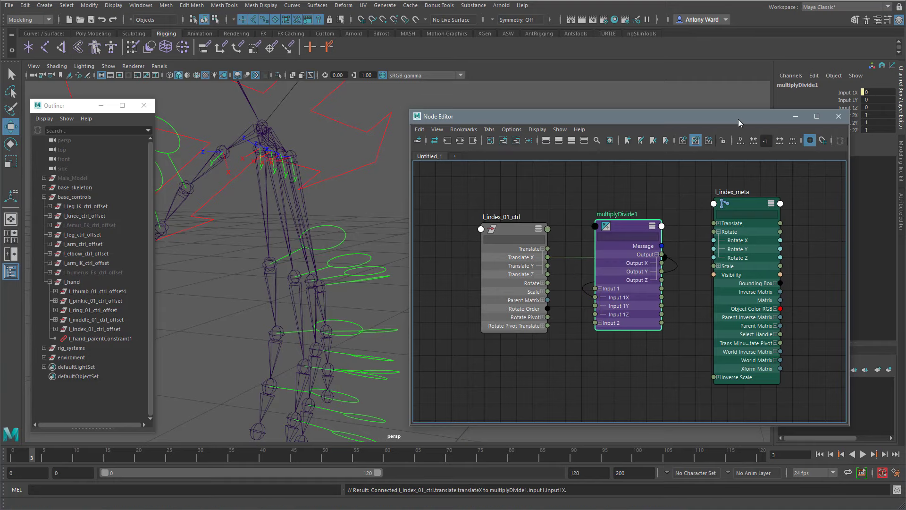
drag(738, 119, 723, 118)
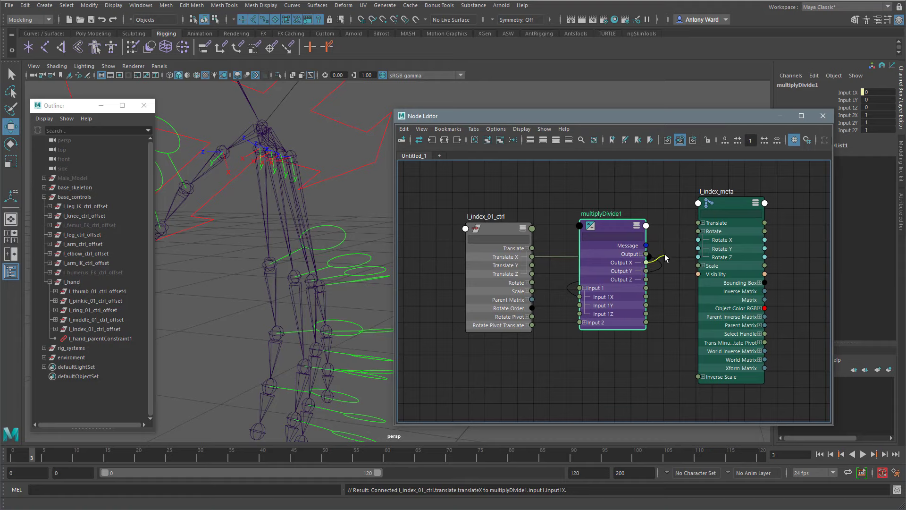
drag(666, 258, 699, 257)
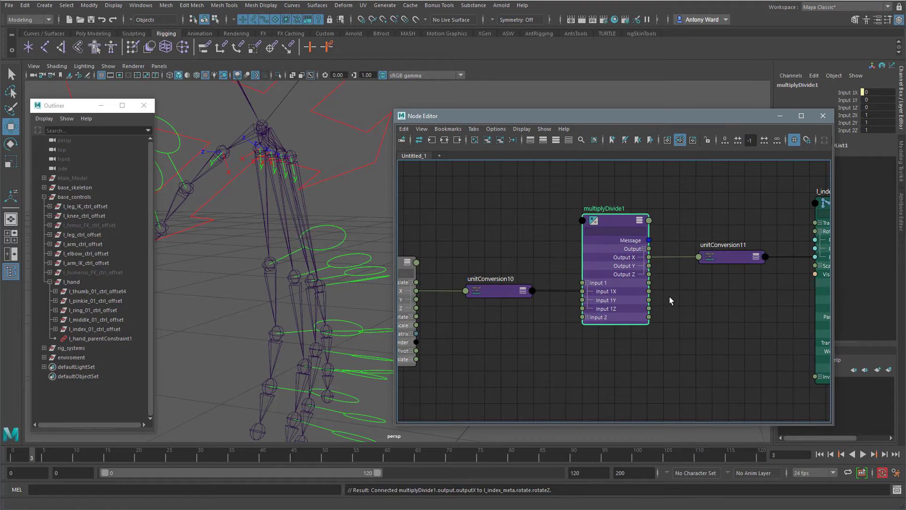
- Move the l_index_01_ctrl control about -0.022 in X to test the multiplyDivide connection
click(335, 239)
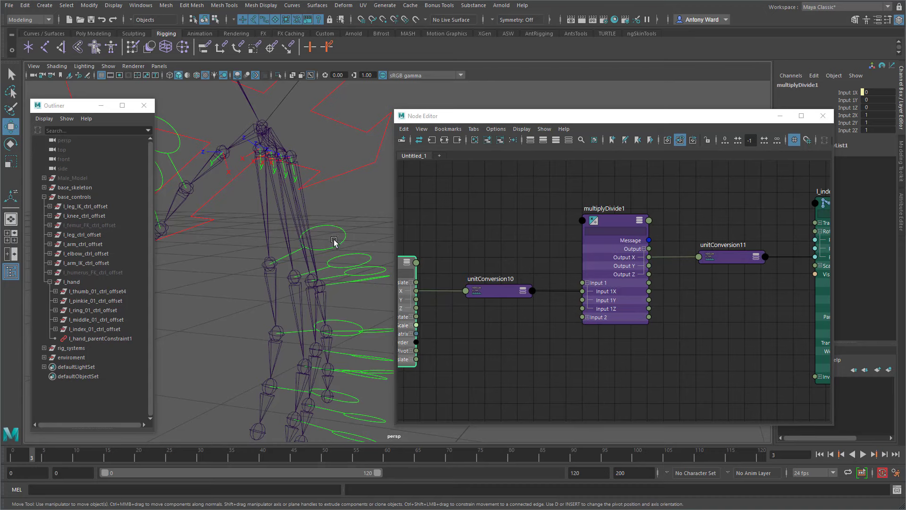
alt+drag(335, 238, 299, 265)
middle_drag(300, 264, 280, 249)
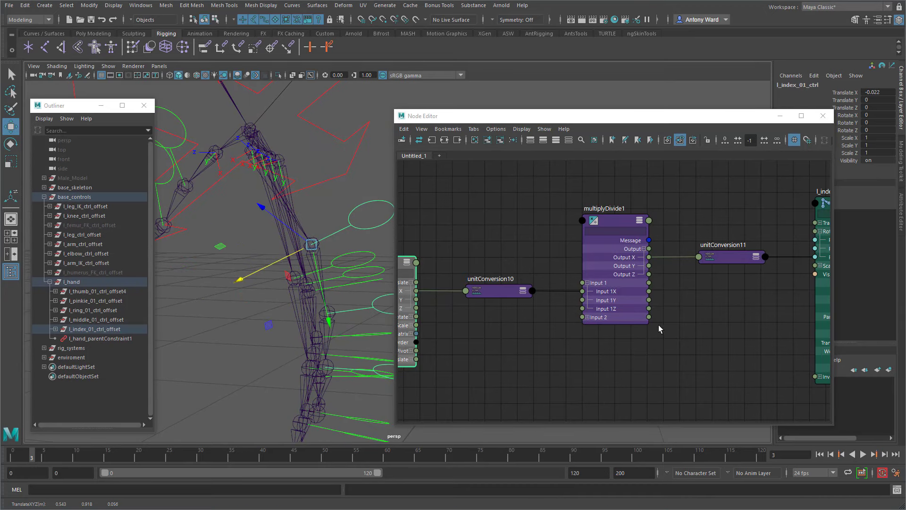
- Expose the multiplyDivide1 node's Input 2 axes, open its full attributes and choose Multiply as the operation
click(625, 225)
click(588, 317)
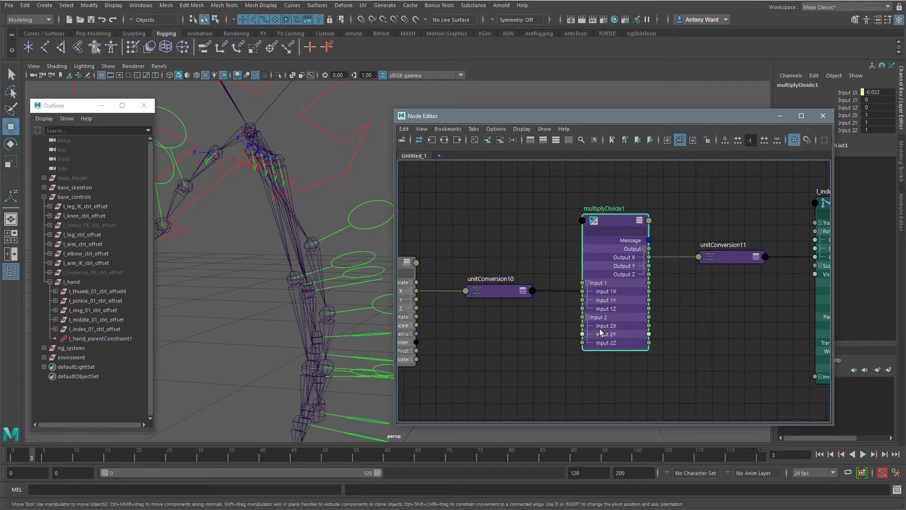
click(855, 116)
drag(676, 119, 554, 122)
click(900, 206)
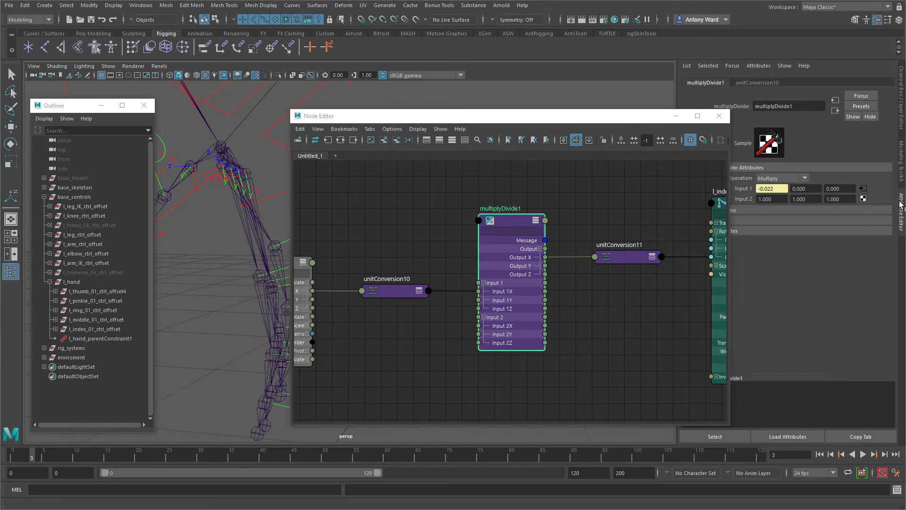
click(781, 178)
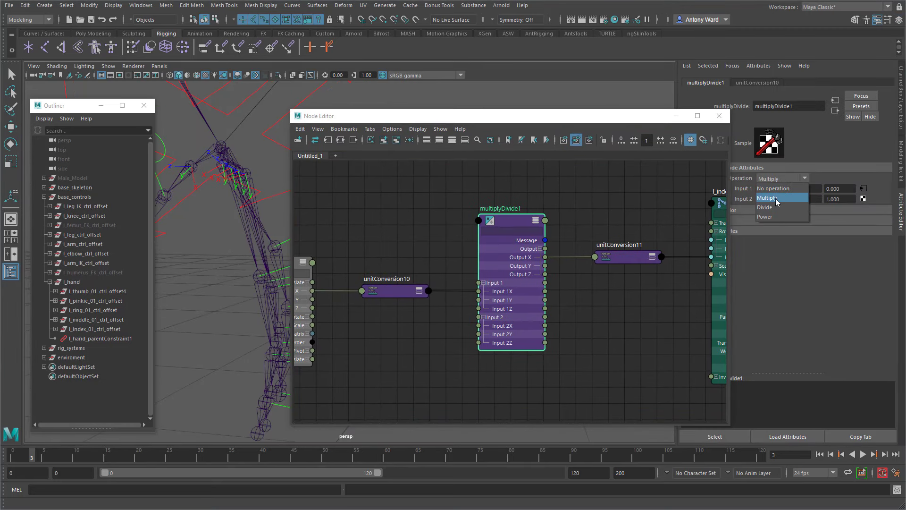
click(778, 199)
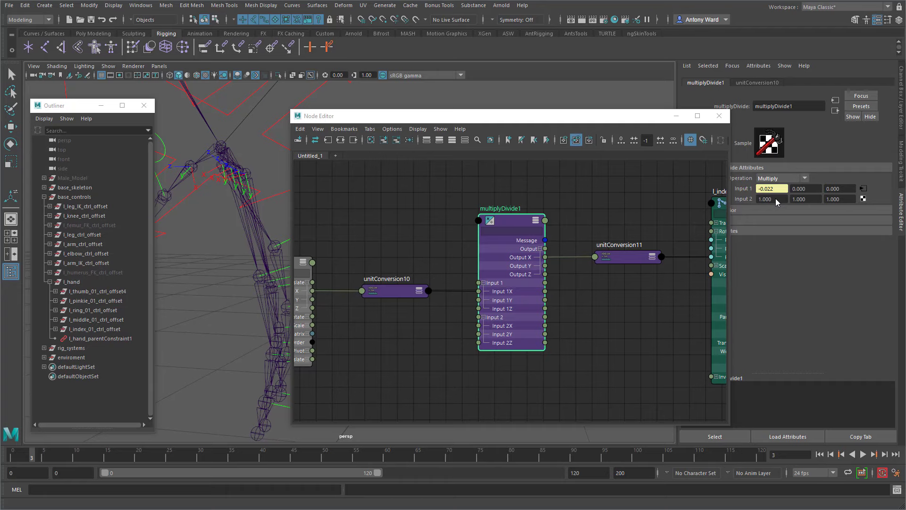
- Show multiplyDivide1's channels with the Node Editor moved clear of them, and scrub Input 2X to about -356
click(902, 107)
drag(595, 116, 691, 103)
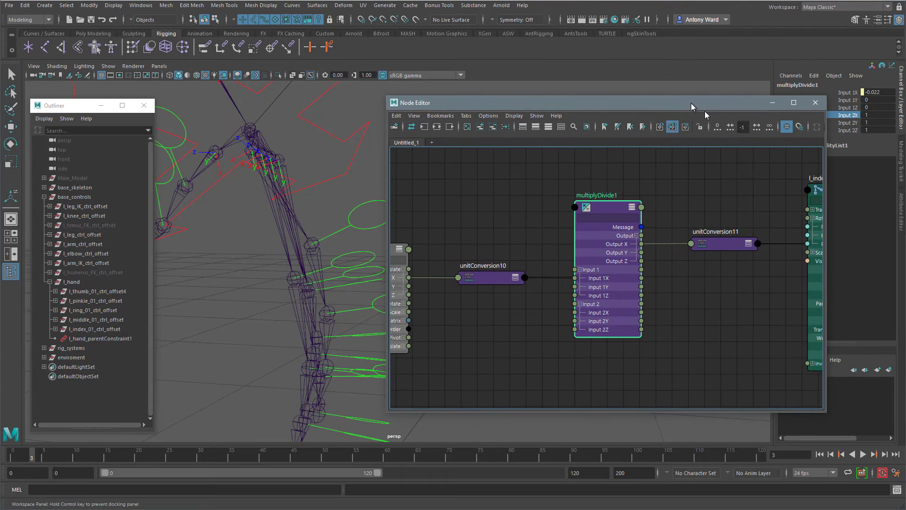
click(844, 116)
alt+drag(316, 193, 314, 191)
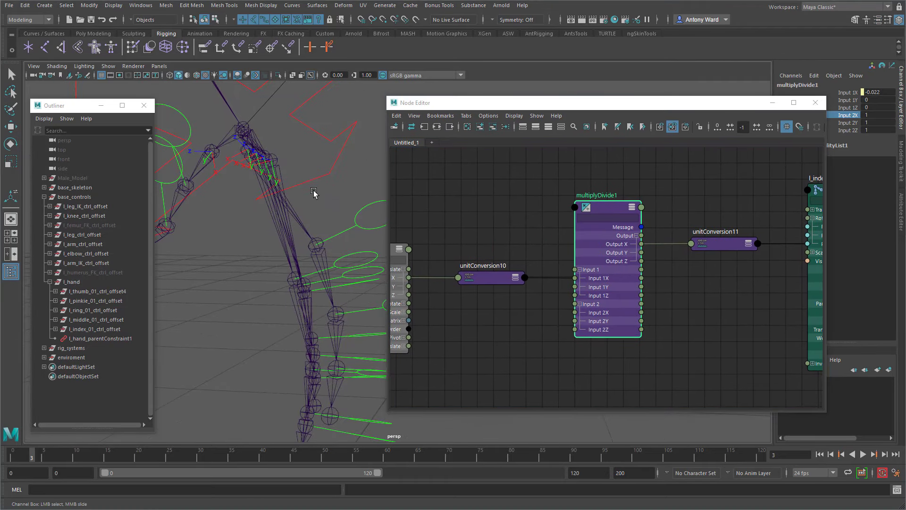
middle_drag(332, 190, 569, 190)
middle_drag(696, 186, 69, 190)
middle_drag(269, 197, 142, 196)
- Check the index finger's pivot alignment up close while refining multiplyDivide1's Input 2X, and set it to -640
alt+drag(261, 204, 324, 237)
alt+right_drag(324, 237, 366, 232)
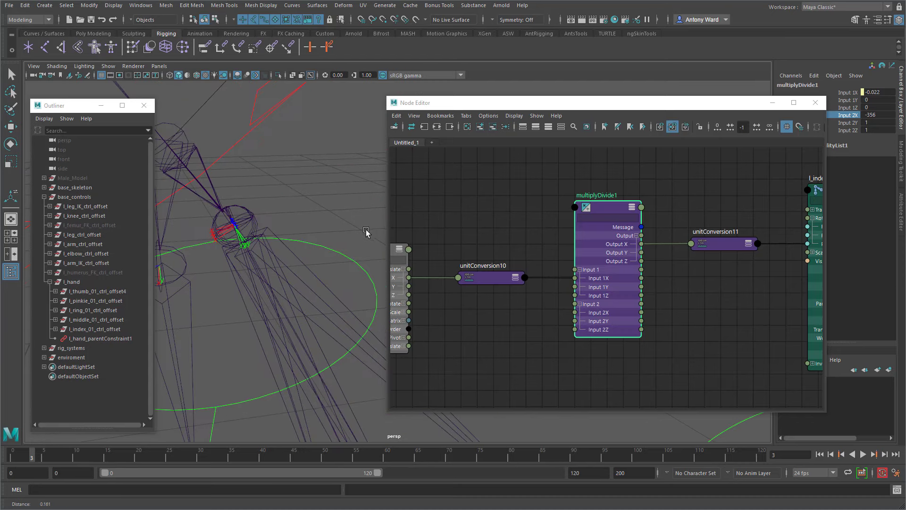
mouse_move(321, 221)
alt+mouse_down()
mouse_move(308, 215)
mouse_move(327, 226)
alt+mouse_up()
mouse_move(328, 227)
middle_down()
mouse_move(122, 204)
mouse_move(366, 216)
mouse_move(211, 212)
mouse_move(317, 217)
mouse_move(263, 216)
mouse_move(310, 226)
middle_up()
alt+drag(331, 259, 198, 242)
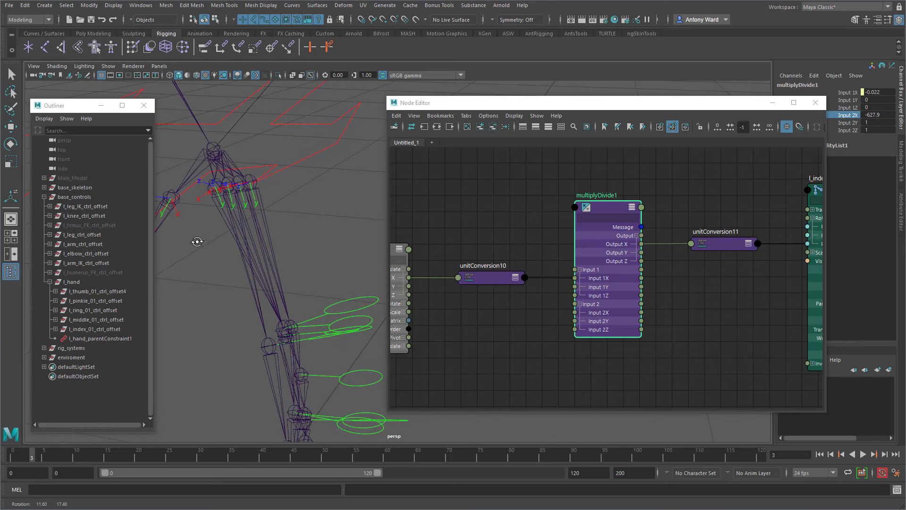
middle_drag(264, 231, 305, 219)
double_click(870, 115)
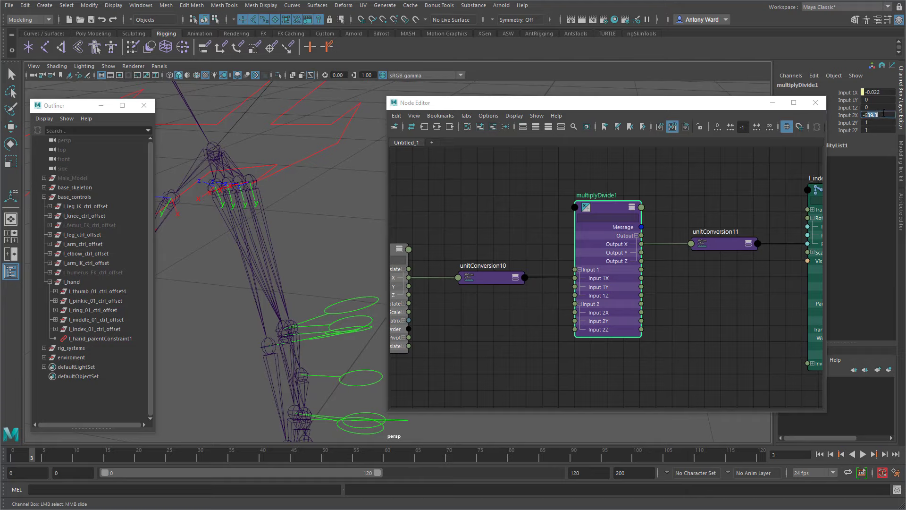
key(Return)
- Hide the local rotation axes on the middle, ring and pinkie meta joints
alt+drag(348, 248, 348, 231)
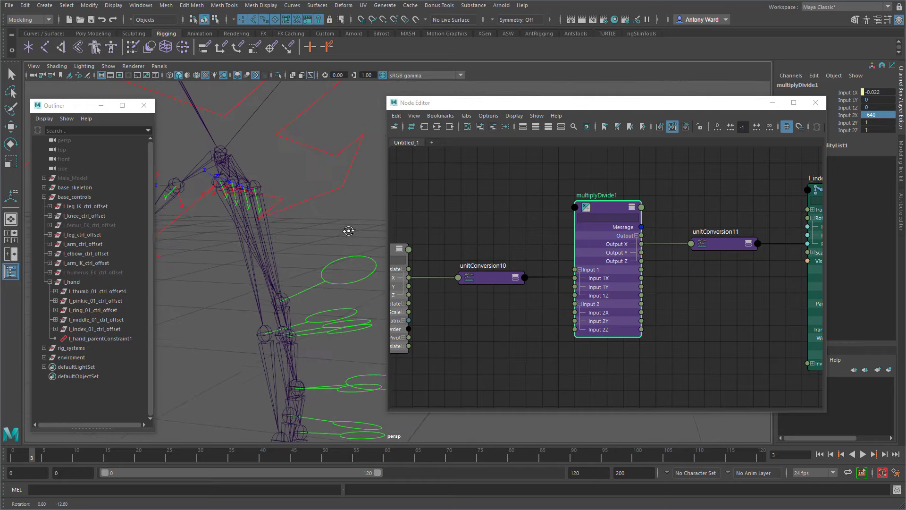
alt+middle_drag(347, 248, 346, 238)
click(346, 237)
key(w)
alt+drag(348, 260, 277, 220)
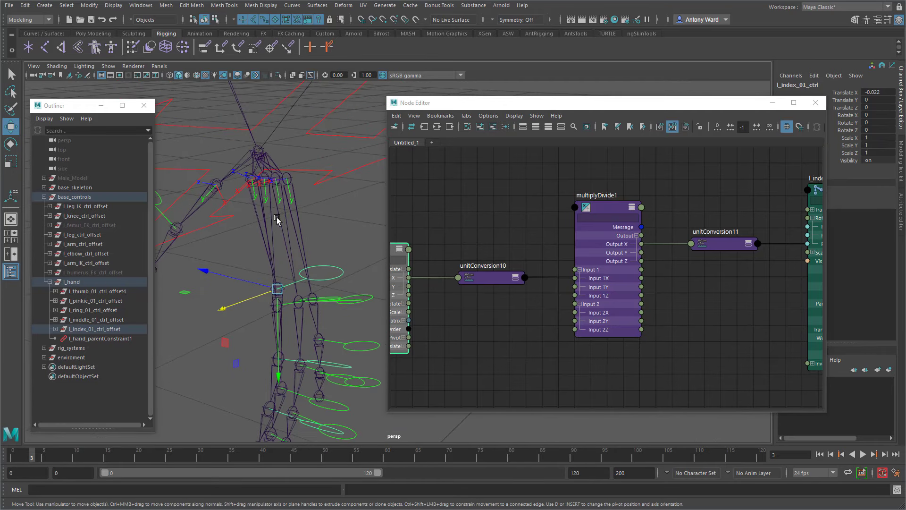
click(272, 218)
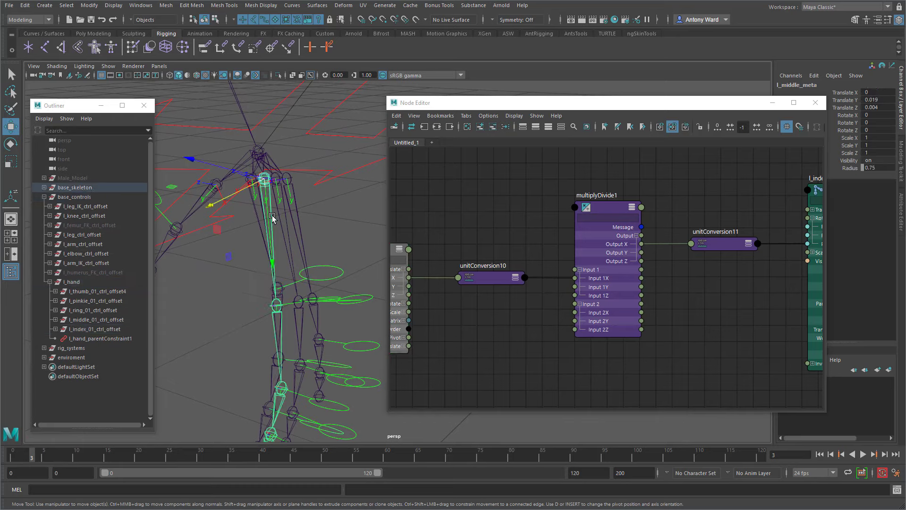
click(297, 215)
click(113, 5)
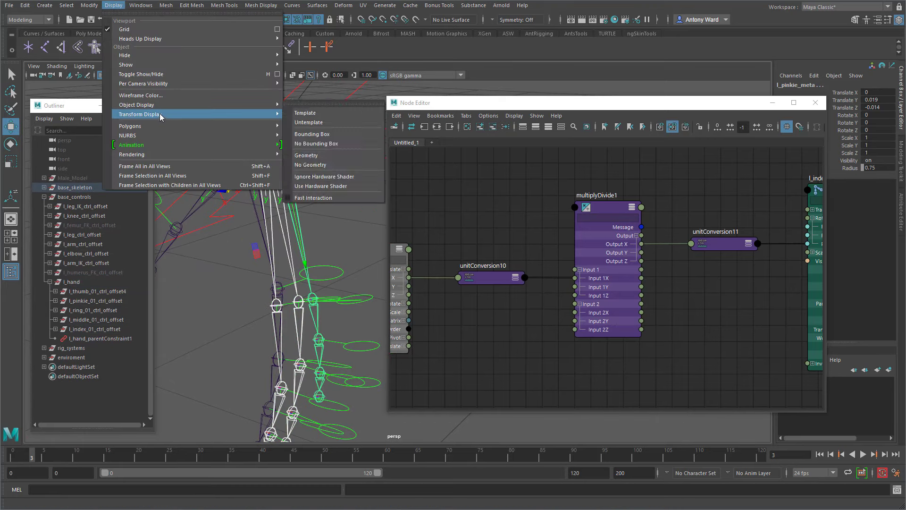
click(321, 122)
- Test-move l_index_01_ctrl to about 0.013 in X and undo the move
click(316, 266)
alt+drag(281, 289, 261, 311)
drag(299, 286, 245, 321)
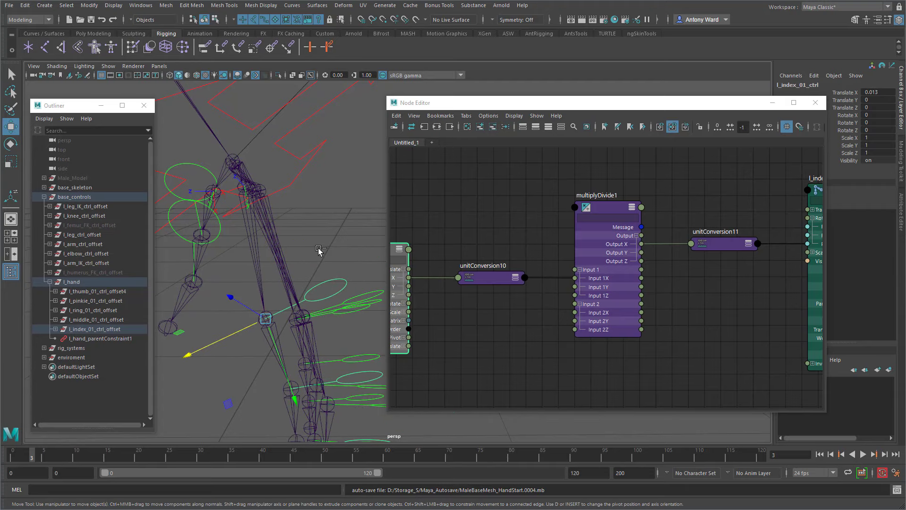
key(ctrl+z)
alt+drag(312, 261, 292, 261)
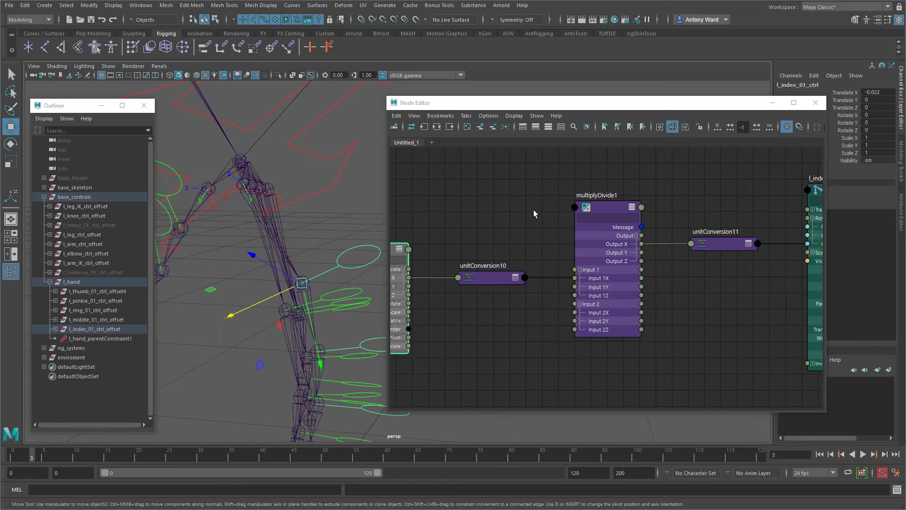
- Review multiplyDivide1's Input 2X value, and move l_index_01_ctrl to about 0.023 in Z
click(607, 208)
double_click(878, 114)
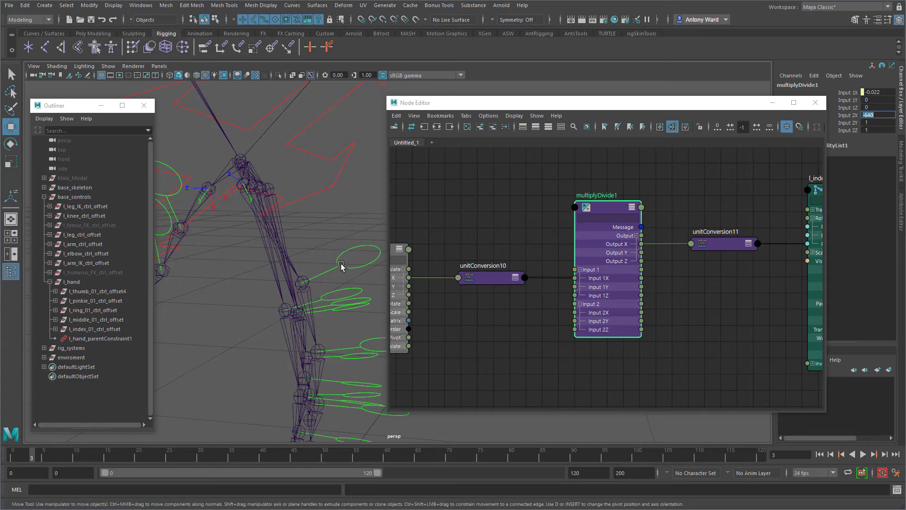
alt+drag(344, 263, 291, 287)
click(318, 268)
drag(243, 263, 207, 250)
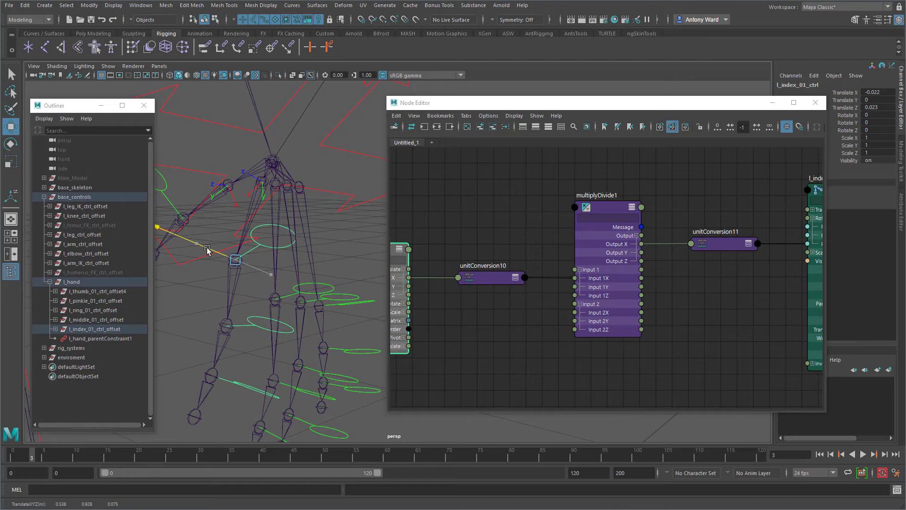
double_click(890, 106)
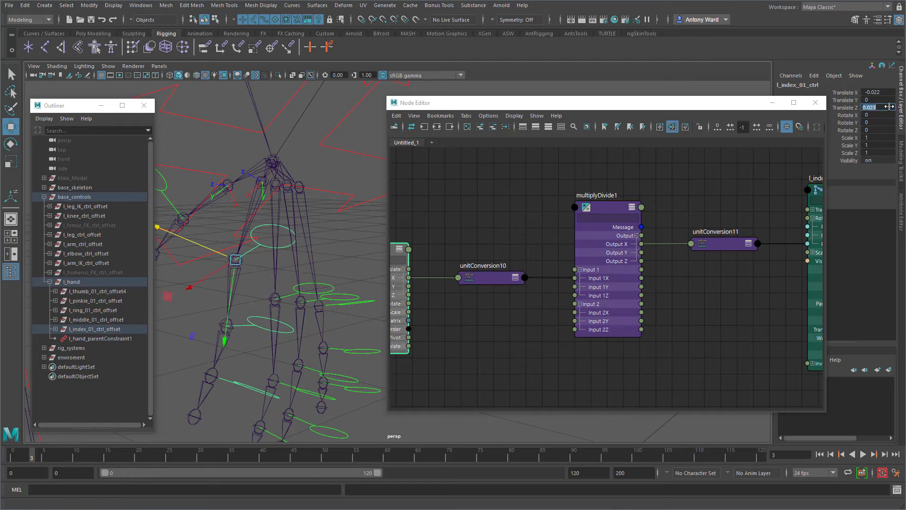
alt+drag(186, 238, 203, 237)
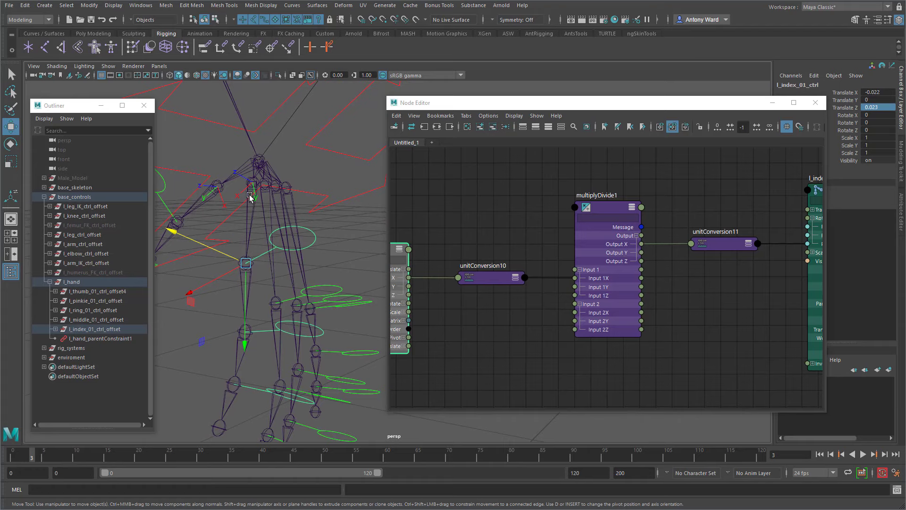
- Connect l_index_01_ctrl's Translate Z to multiplyDivide1's Input 1Z, and its Output Z to l_index_meta's Rotate X
alt+middle_drag(696, 275, 706, 264)
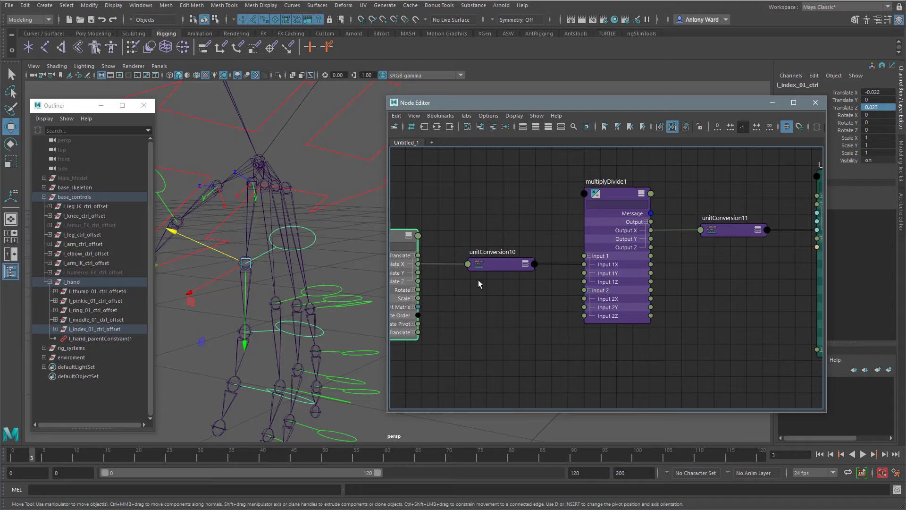
drag(418, 281, 584, 282)
alt+middle_drag(717, 301, 616, 295)
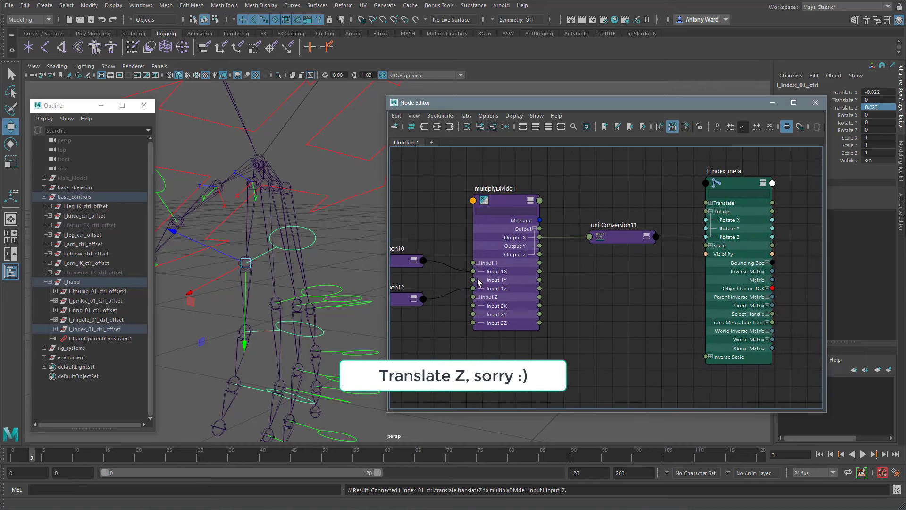
drag(539, 254, 706, 220)
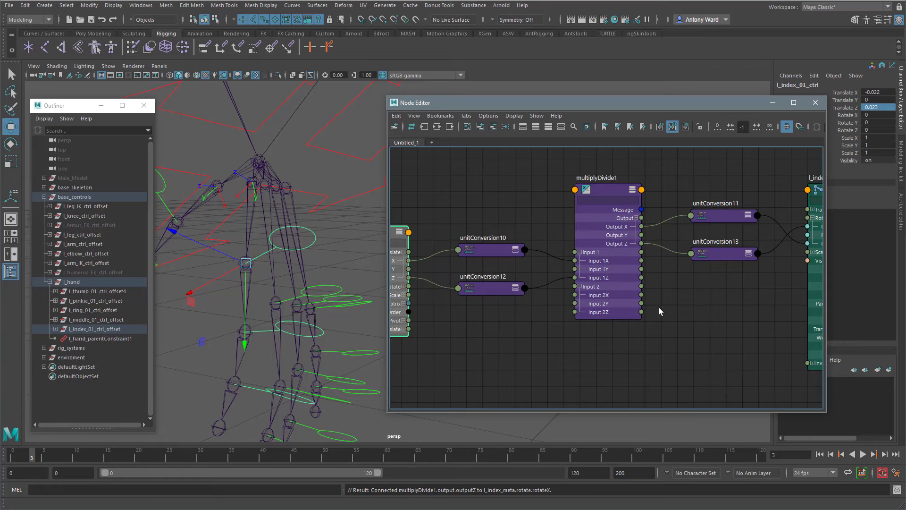
alt+middle_drag(727, 297, 643, 314)
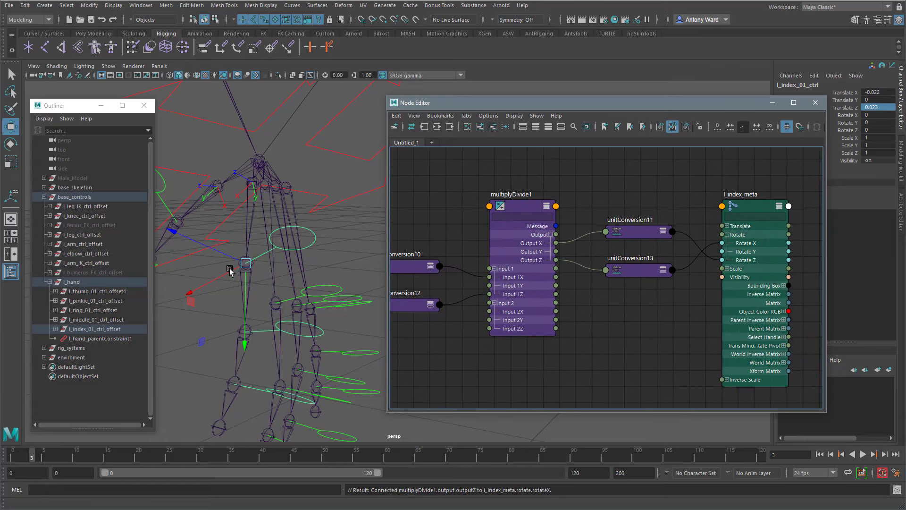
- Test-move l_index_01_ctrl to about 0.032 in Z, and set multiplyDivide1's Input 2Z to -640
drag(230, 259, 214, 258)
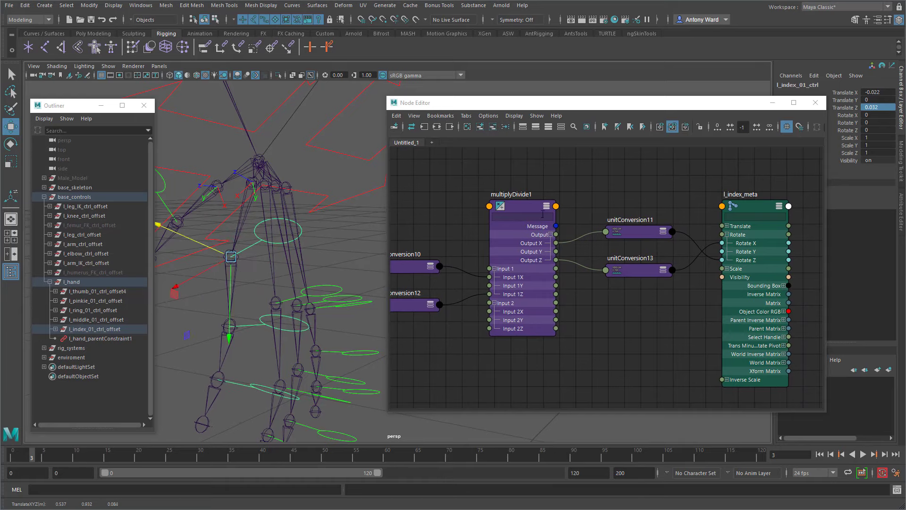
click(542, 215)
click(877, 115)
text(-640)
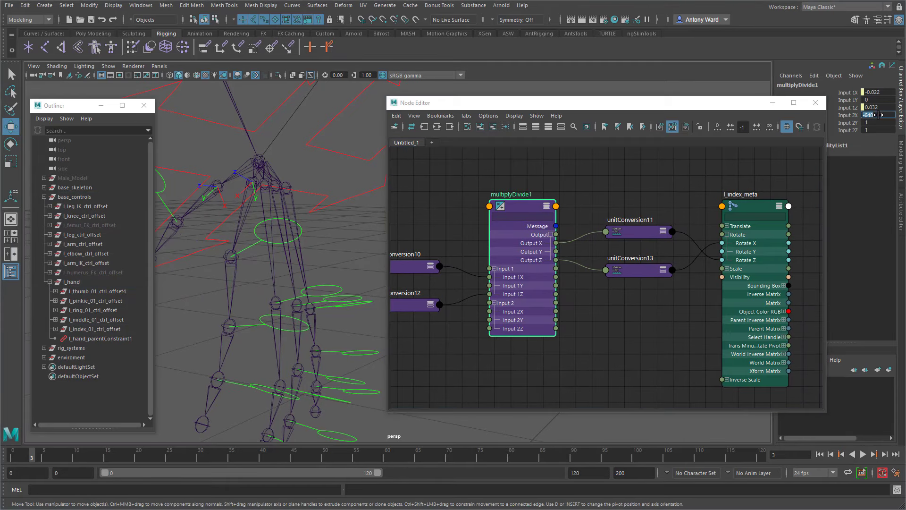
click(880, 130)
key(Return)
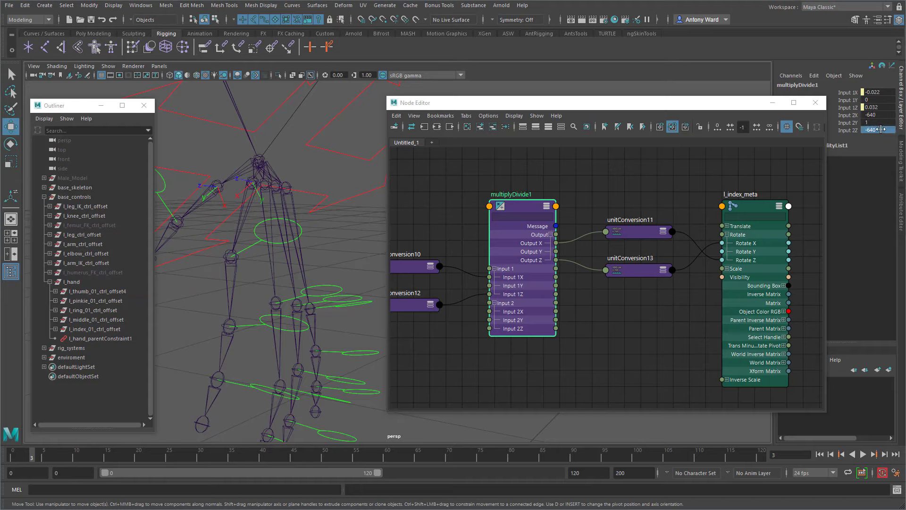
- Set multiplyDivide1's Input 2Z to 640 and test it by moving l_index_01_ctrl to about 0.019 in Z
click(870, 130)
text(640)
key(Return)
click(249, 246)
drag(203, 246, 220, 263)
key(ctrl+z)
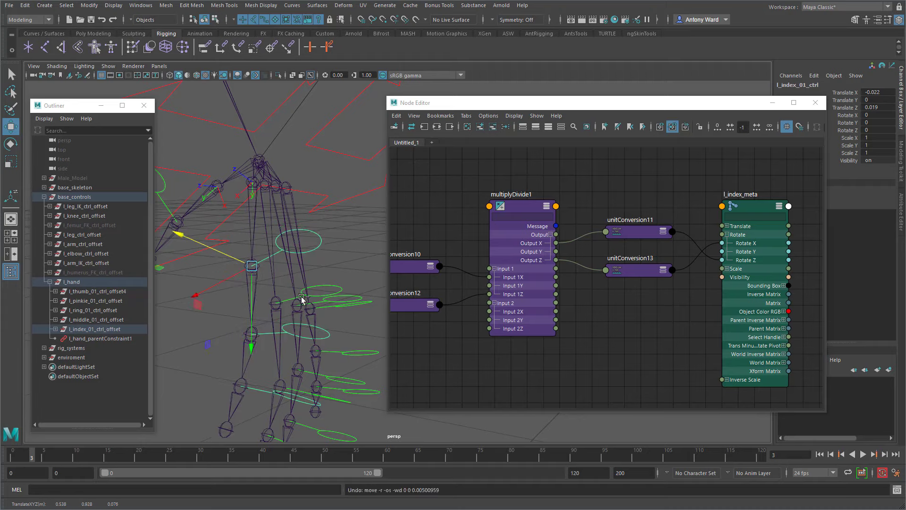
- Try rotating l_index_01_ctrl about 20° in Y and undo the rotation
alt+middle_drag(290, 273, 292, 273)
key(e)
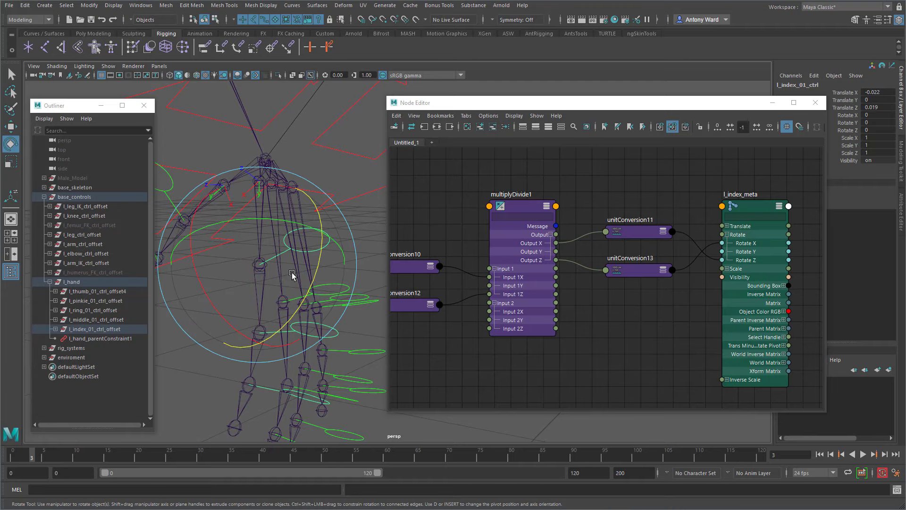
drag(270, 221, 236, 223)
key(ctrl+z)
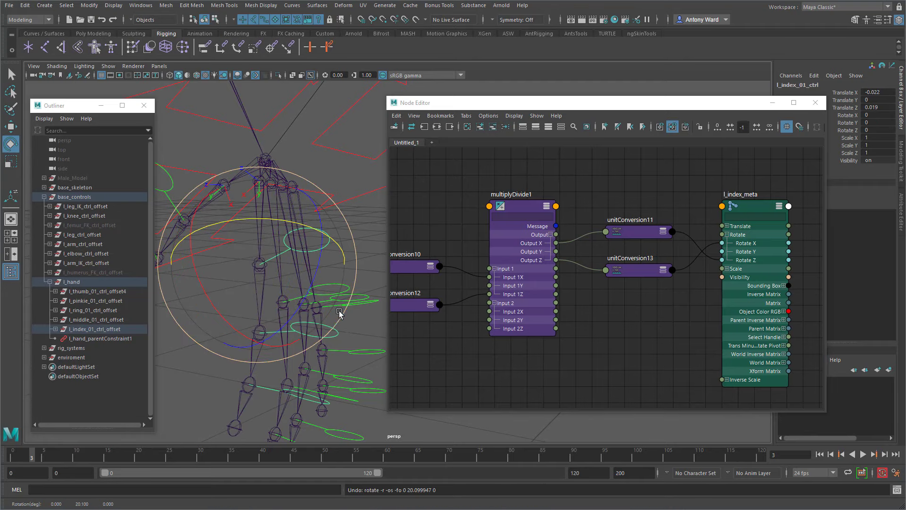
- Expand the Rotate attributes on the l_index_01_ctrl node in the Node Editor
alt+drag(339, 310, 330, 294)
alt+middle_drag(653, 318, 706, 316)
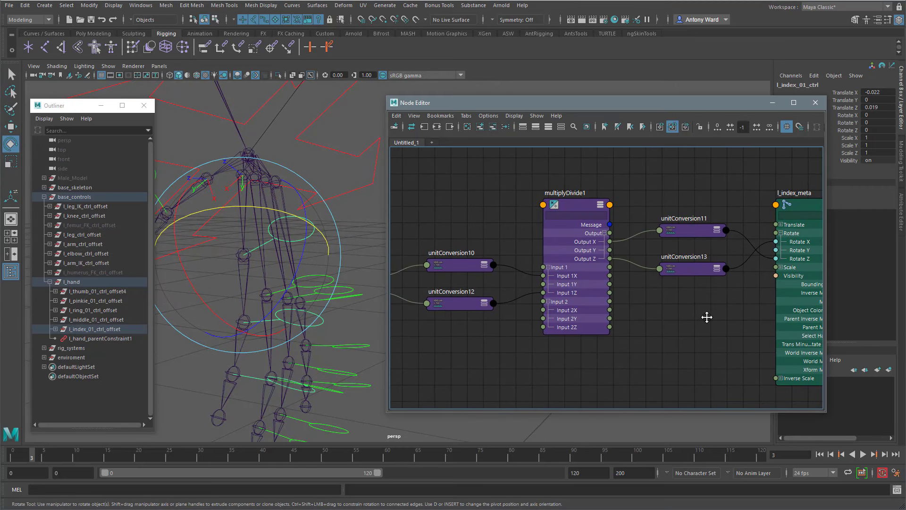
alt+right_drag(706, 317, 659, 317)
alt+middle_drag(658, 316, 667, 299)
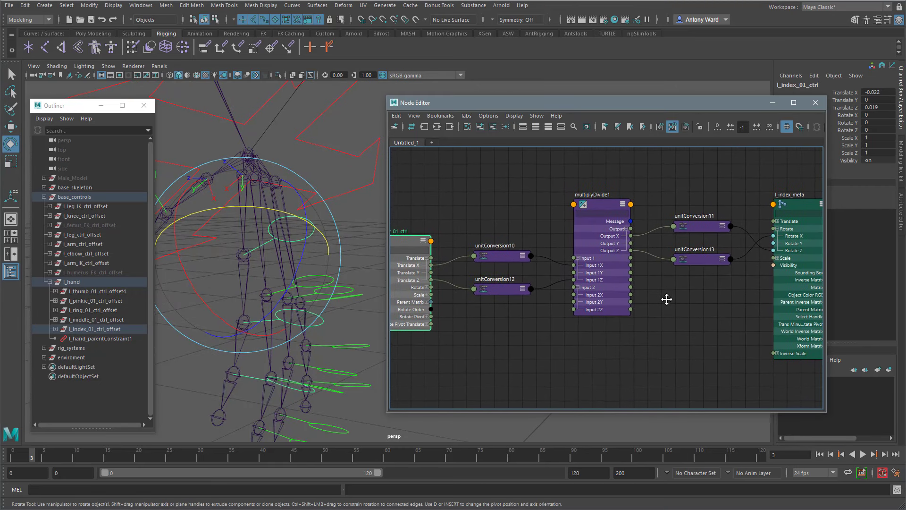
click(426, 287)
- Try moving l_index_01_ctrl slightly in Y and undo the move
click(211, 216)
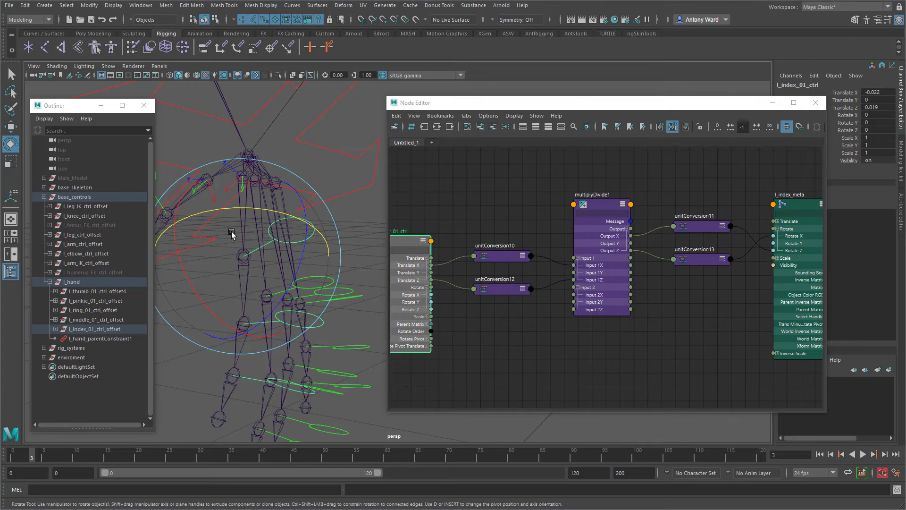
key(w)
mouse_move(243, 291)
mouse_down()
mouse_move(243, 302)
mouse_move(244, 283)
mouse_move(244, 291)
mouse_up()
key(ctrl+z)
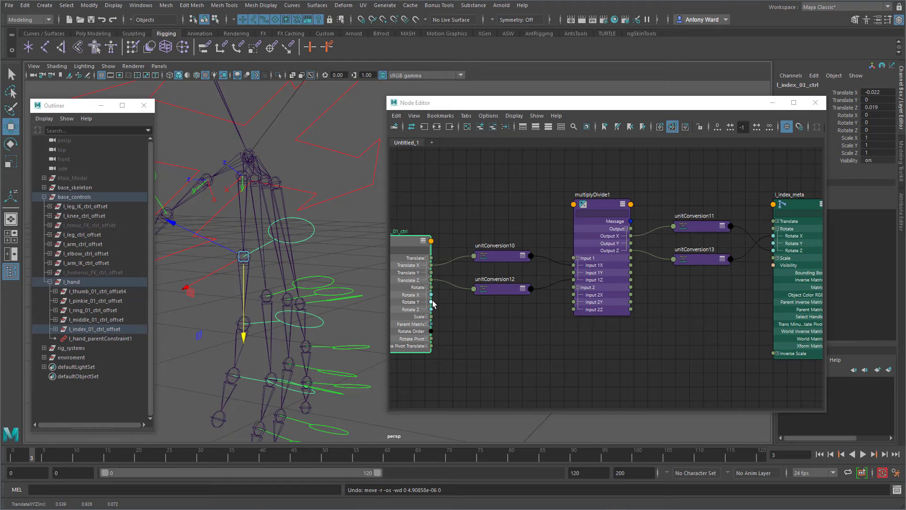
- Connect l_index_01_ctrl's Rotate Y to multiplyDivide1's Input 1Y, and its Output Y to l_index_meta's Rotate Y
drag(431, 302, 577, 273)
alt+middle_drag(712, 302, 606, 309)
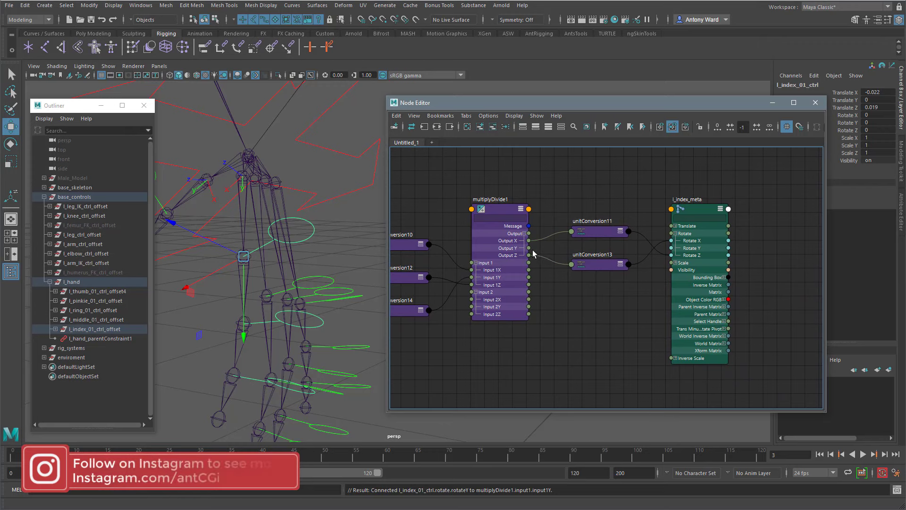
drag(529, 249, 672, 248)
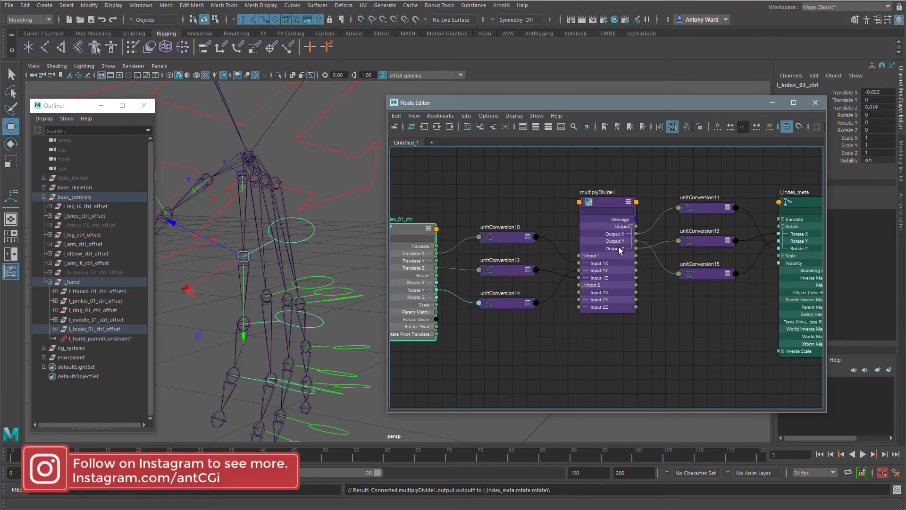
- Rotate l_index_01_ctrl to about 25.4° in Y to test the new connection
alt+drag(277, 261, 279, 263)
key(e)
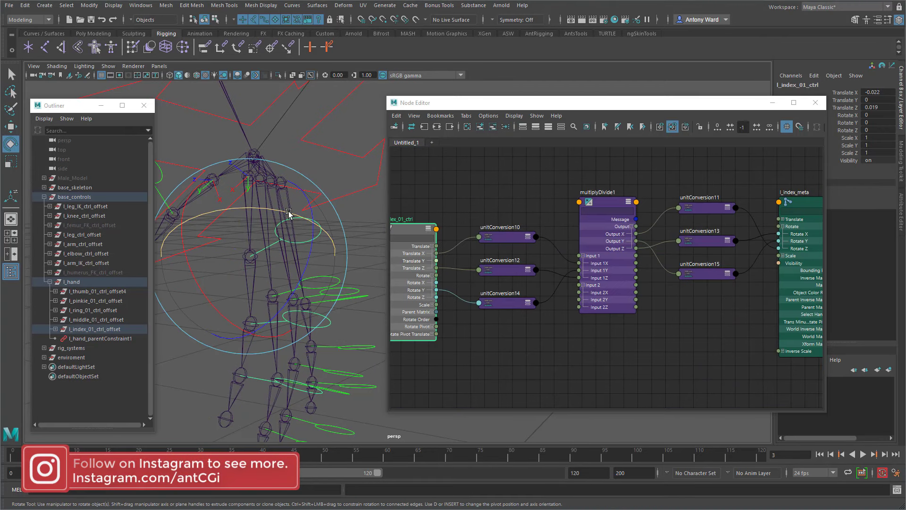
drag(289, 212, 249, 213)
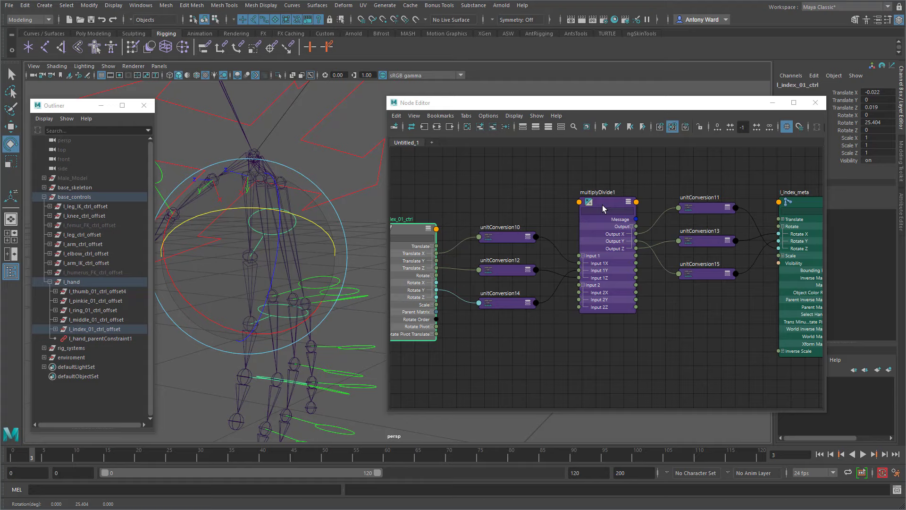
- Set multiplyDivide1's Input 2Y to 0.25 and test it by rotating l_index_01_ctrl to about 16.7° in Y
click(603, 205)
click(877, 122)
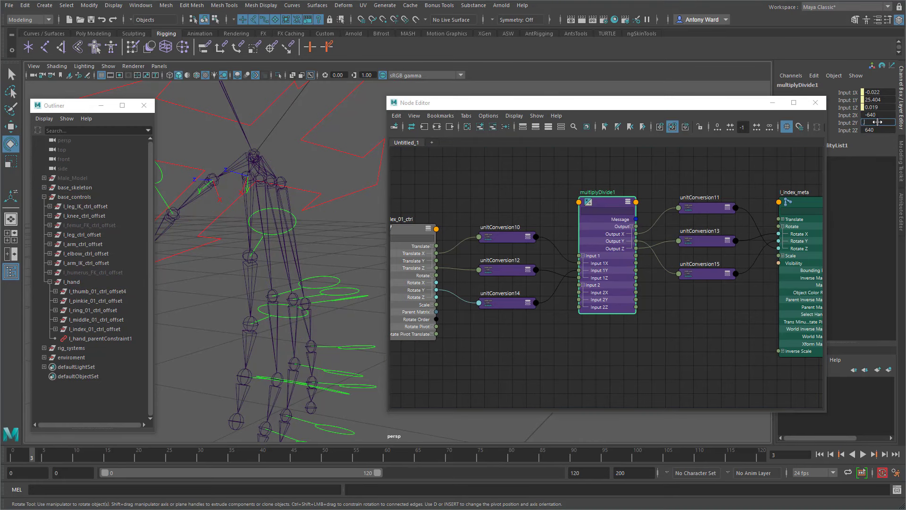
key(Return)
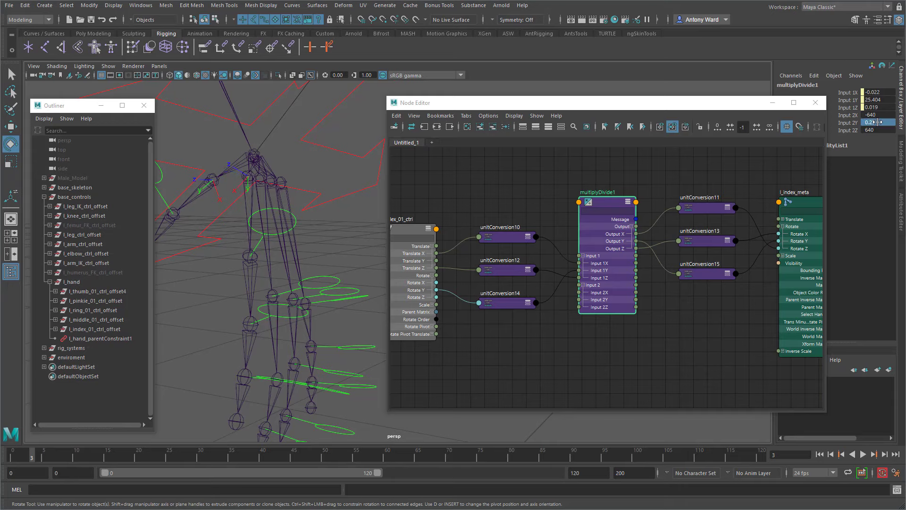
click(303, 224)
drag(253, 206, 282, 227)
mouse_move(336, 274)
alt+mouse_down()
mouse_move(318, 269)
mouse_move(331, 257)
alt+mouse_up()
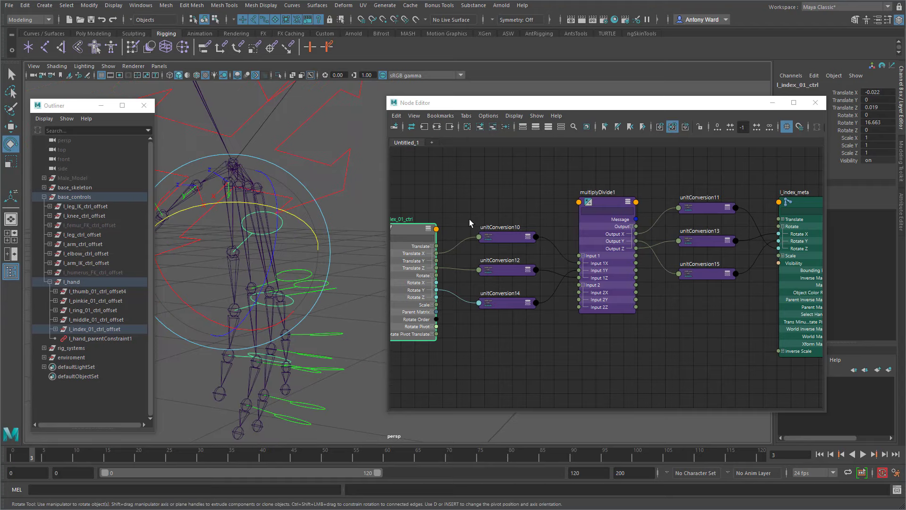
- Reset all of l_index_01_ctrl's translate and rotate values to 0
drag(871, 93, 881, 129)
key(Return)
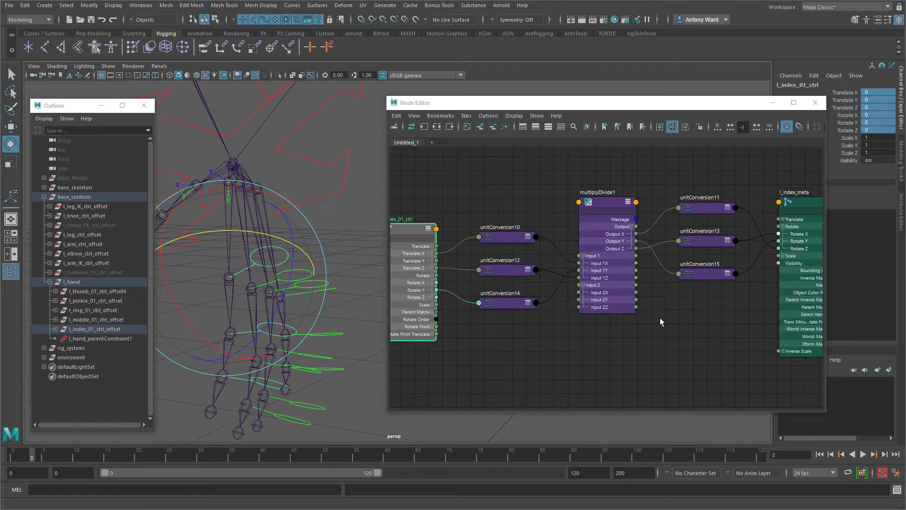
alt+drag(332, 219, 318, 220)
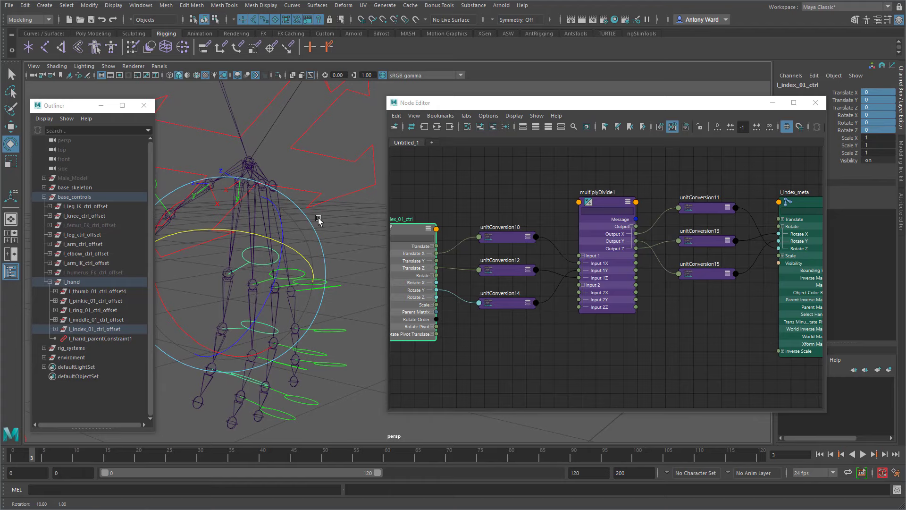
- Select the multiplyDivide1 node and highlight its Input 2X, 2Y and 2Z values for review
click(602, 202)
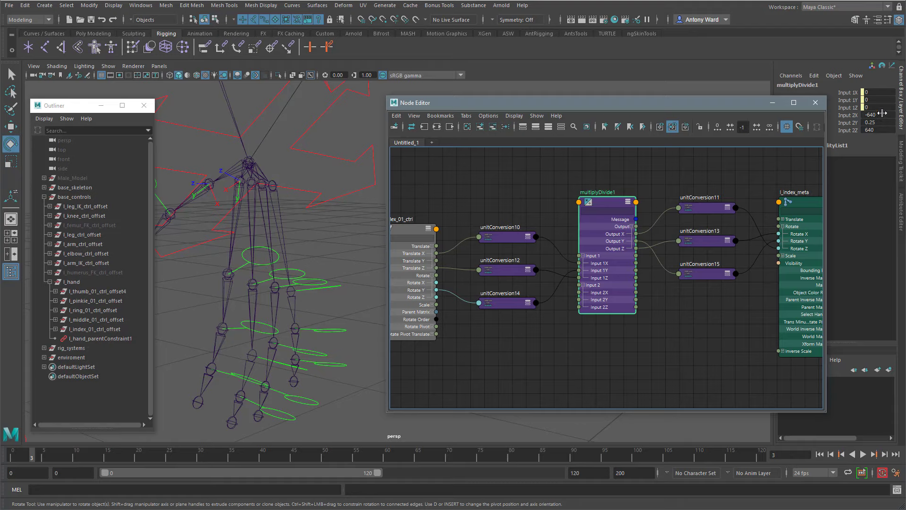
drag(881, 115, 882, 131)
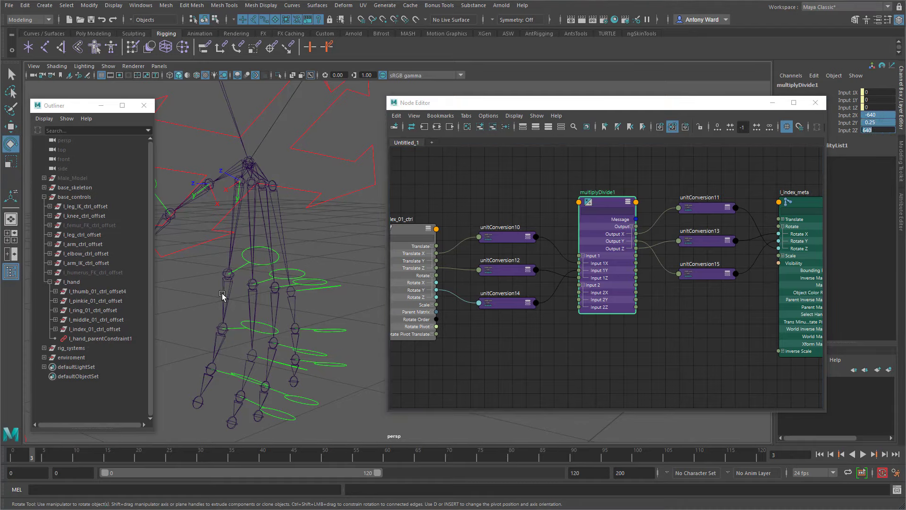
- Select the l_arm_ctrl arrow control beside the hand and narrow the Node Editor window so the control's channel values are uncovered
alt+middle_drag(324, 200, 307, 219)
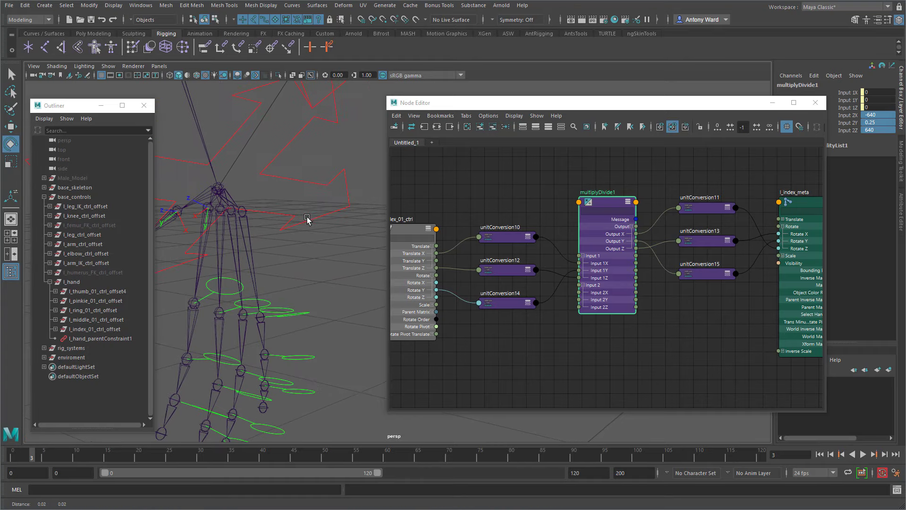
alt+right_drag(307, 219, 243, 224)
alt+drag(243, 224, 291, 236)
alt+right_drag(291, 237, 320, 216)
alt+drag(319, 217, 326, 211)
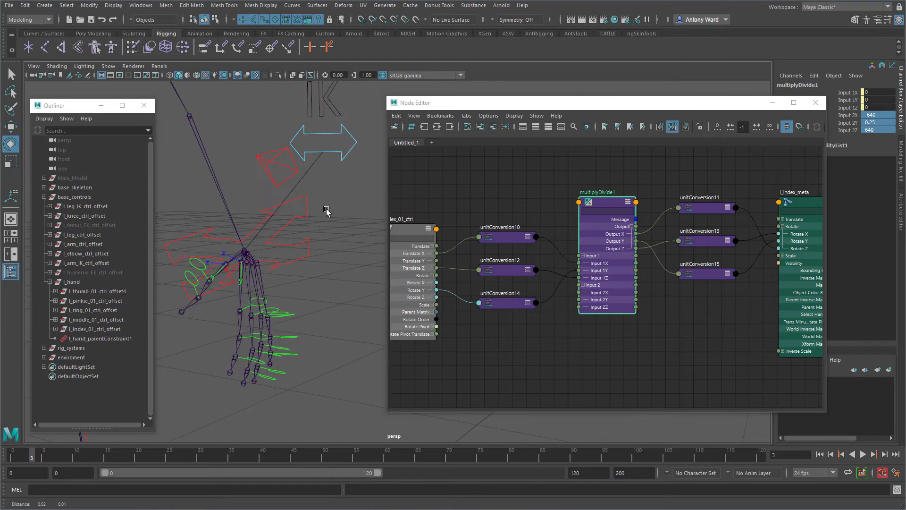
click(351, 138)
alt+middle_drag(328, 224, 322, 227)
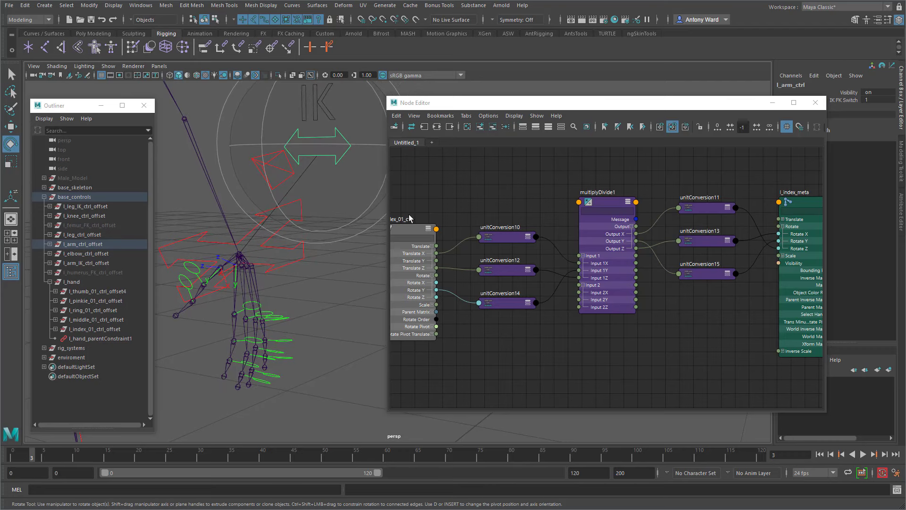
drag(826, 144, 743, 144)
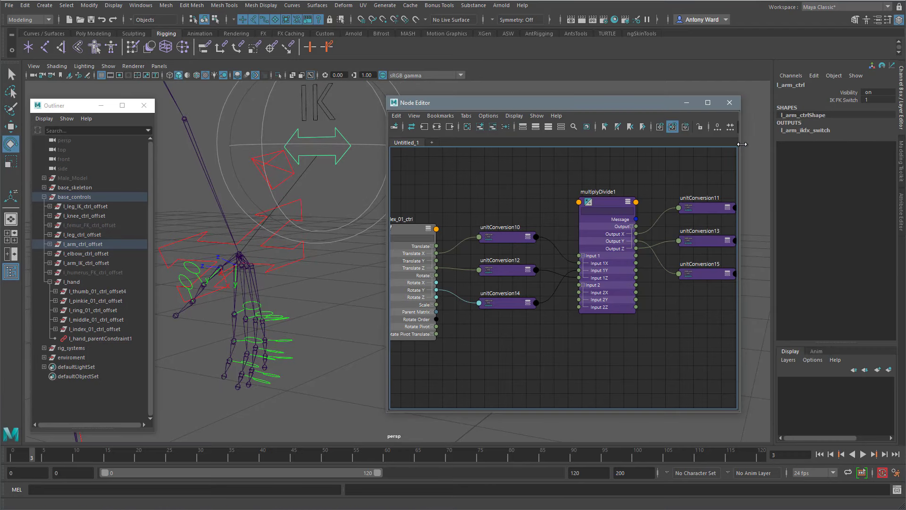
drag(565, 104, 572, 104)
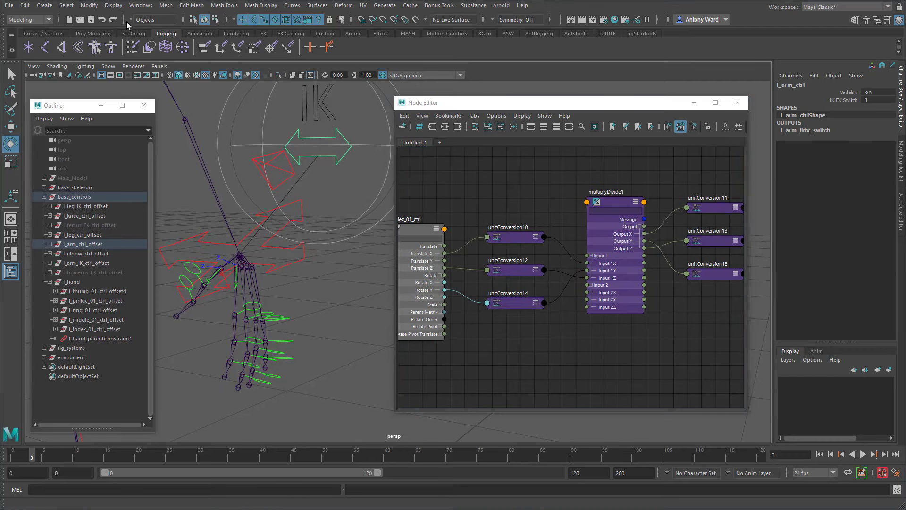
- Add a keyable enum attribute META_OFFSET to l_arm_ctrl, replacing the default Green and Blue entries with a single row of dashes
click(89, 6)
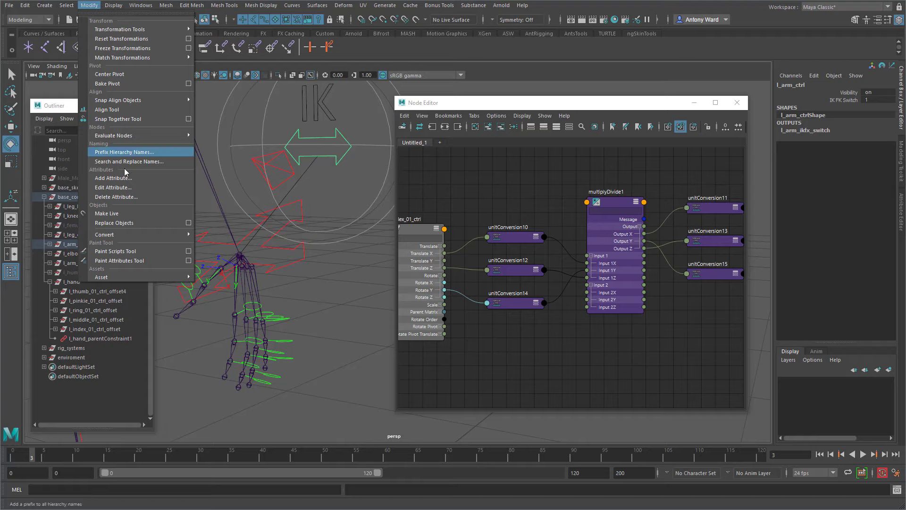
click(135, 180)
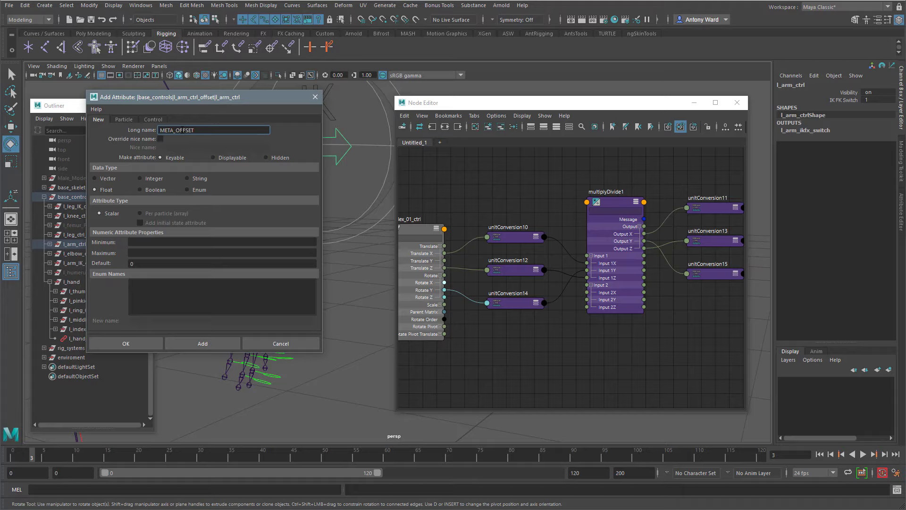
click(200, 189)
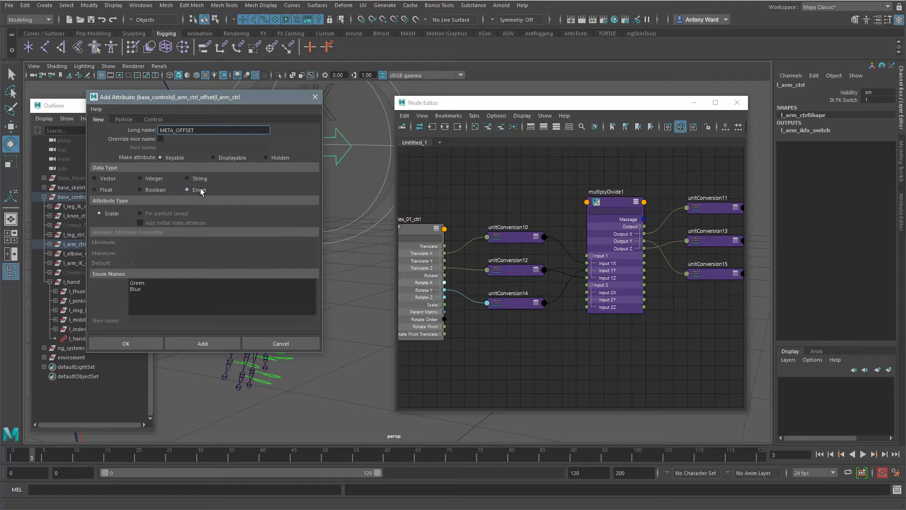
click(146, 289)
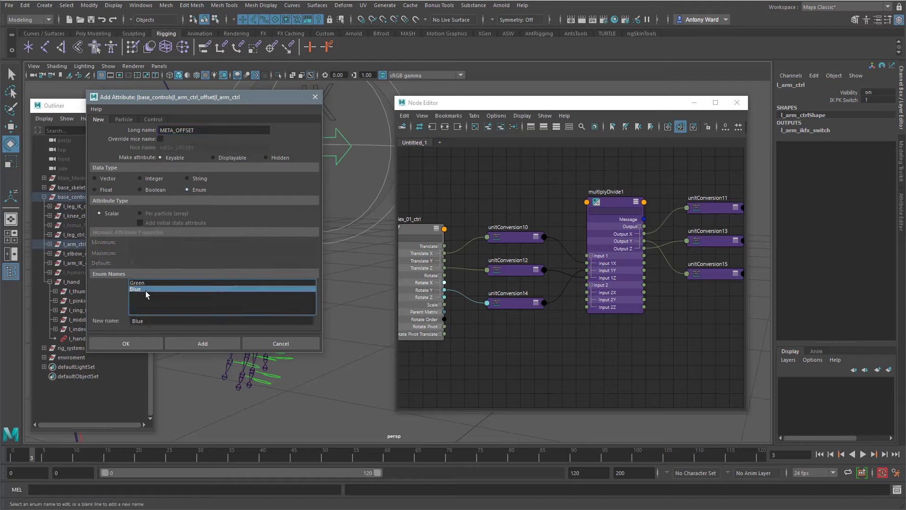
double_click(140, 320)
key(BackSpace)
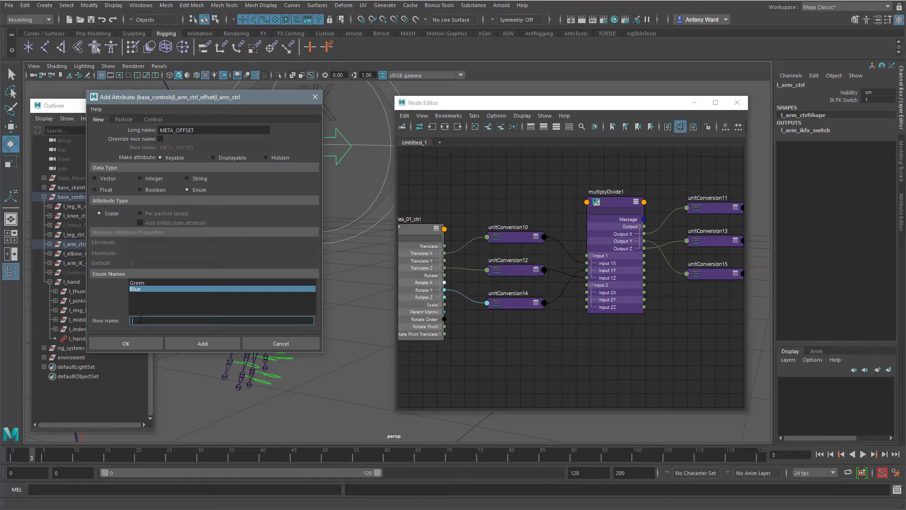
key(Return)
click(142, 284)
double_click(142, 321)
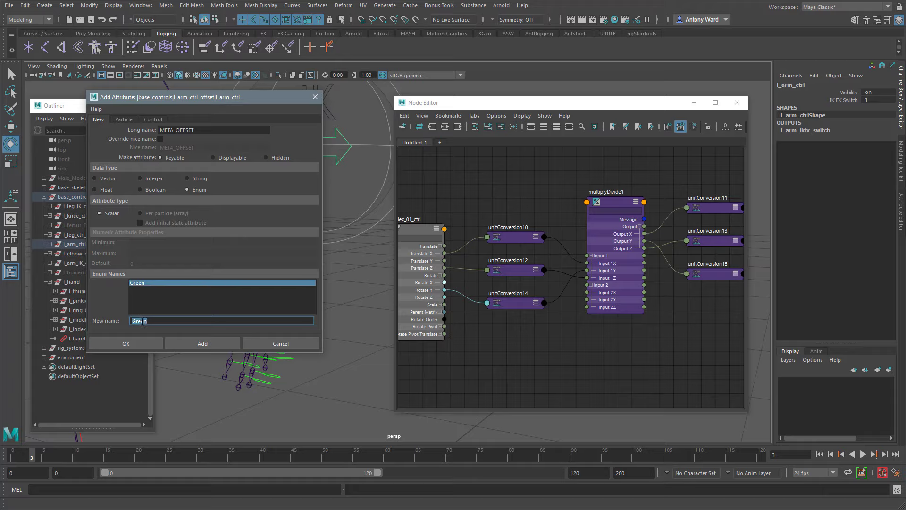
key(BackSpace)
click(194, 343)
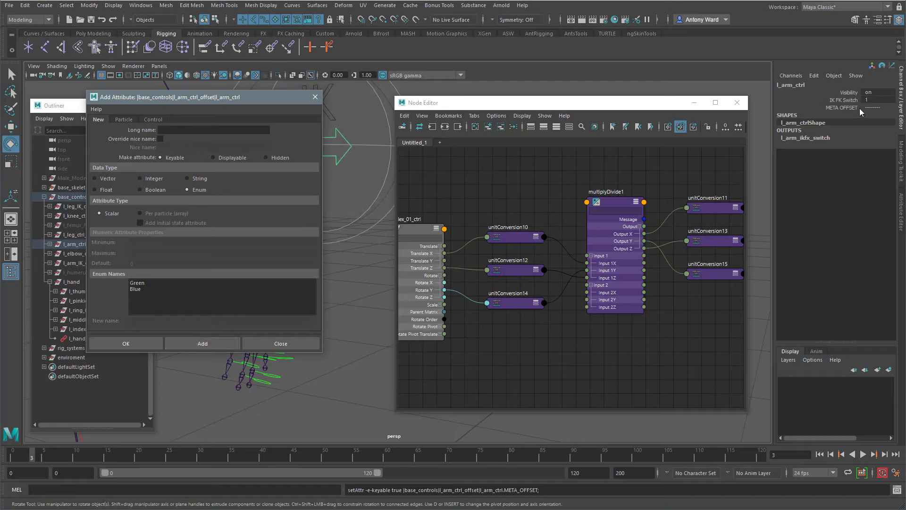
- Lock the META OFFSET attribute on l_arm_ctrl and try making it non-keyable
right_click(843, 108)
click(847, 309)
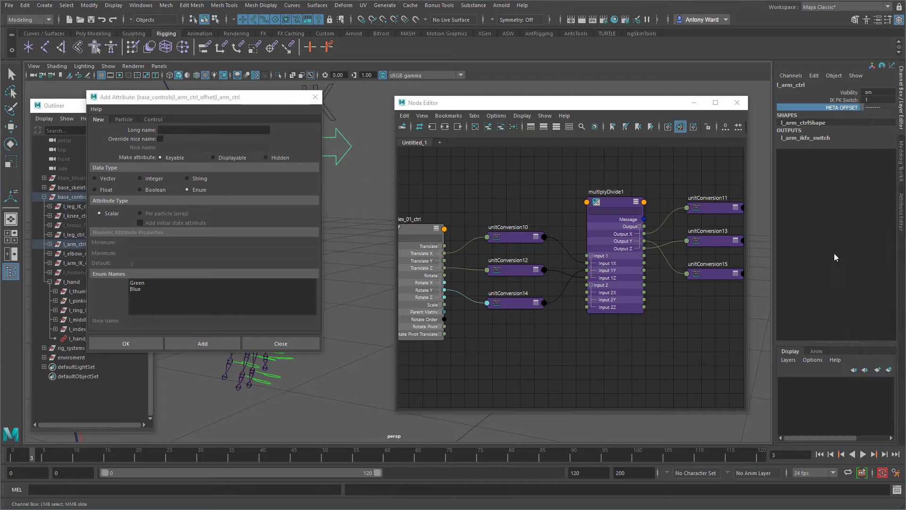
right_click(842, 108)
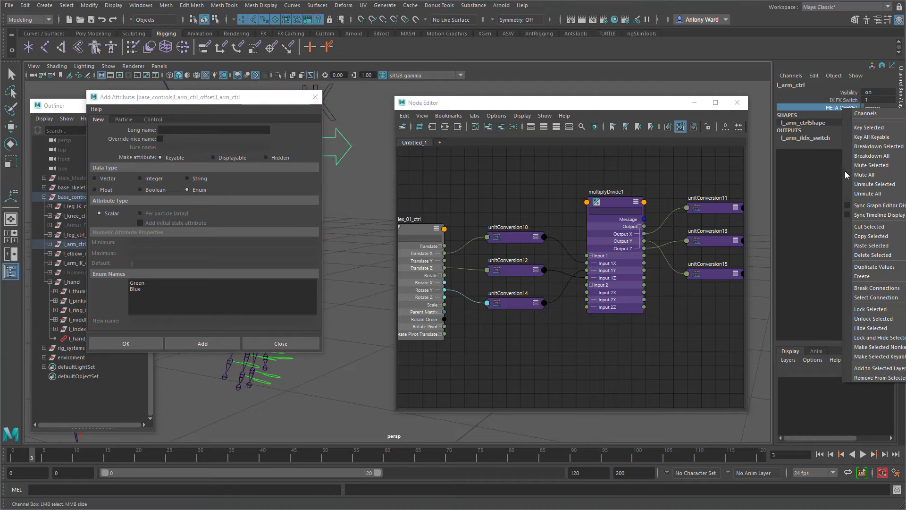
click(871, 347)
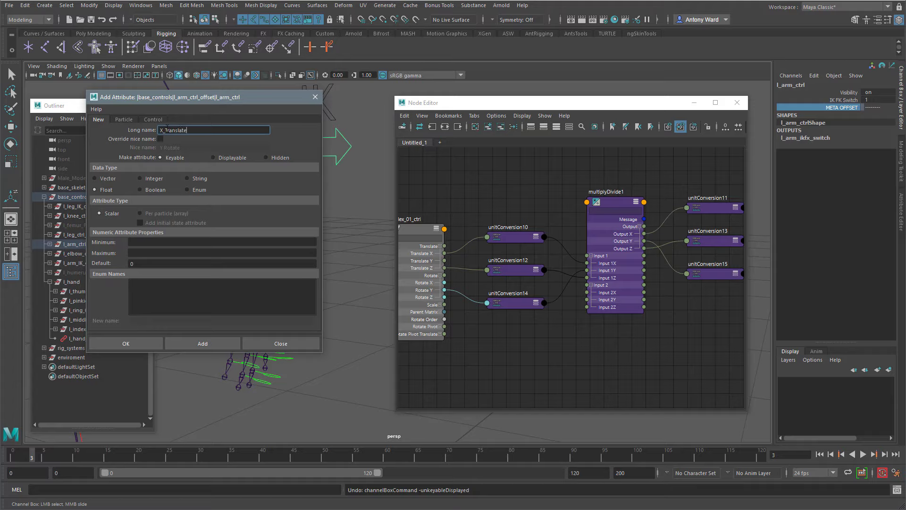
- Add three keyable float attributes, X_Translate, Z_Translate and Y_Rotate, to l_arm_ctrl and close the Add Attribute dialog
double_click(167, 129)
key(ctrl+c)
click(202, 343)
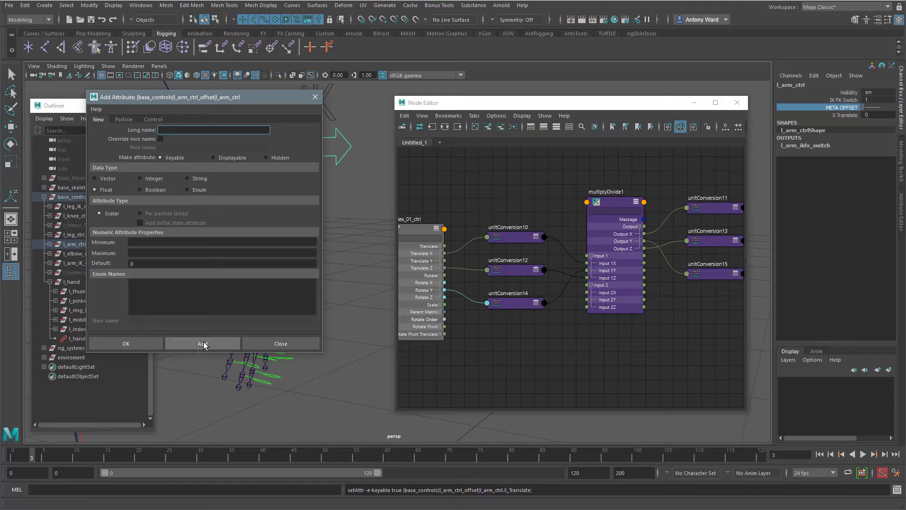
key(ctrl+v)
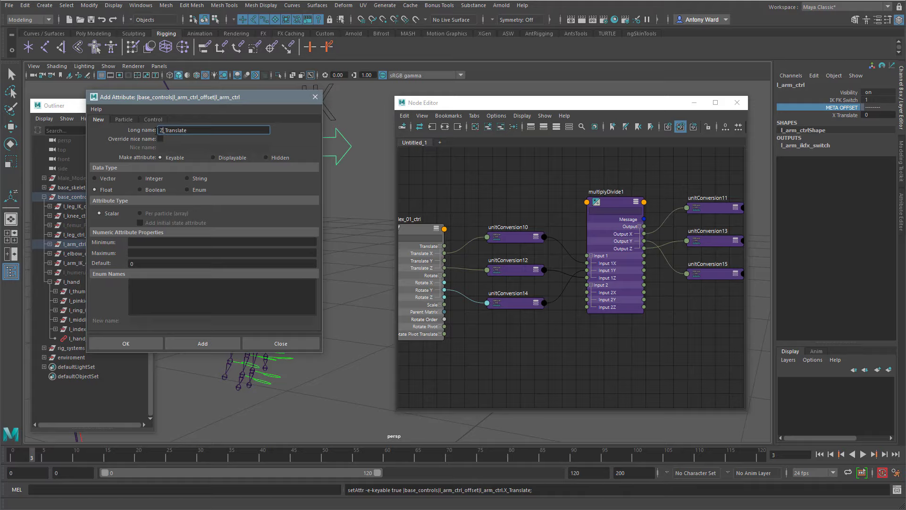
click(203, 344)
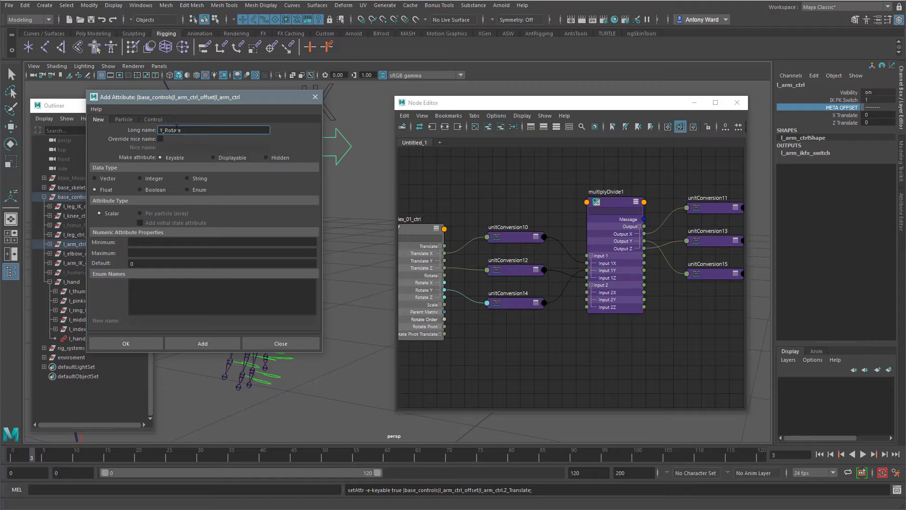
click(202, 343)
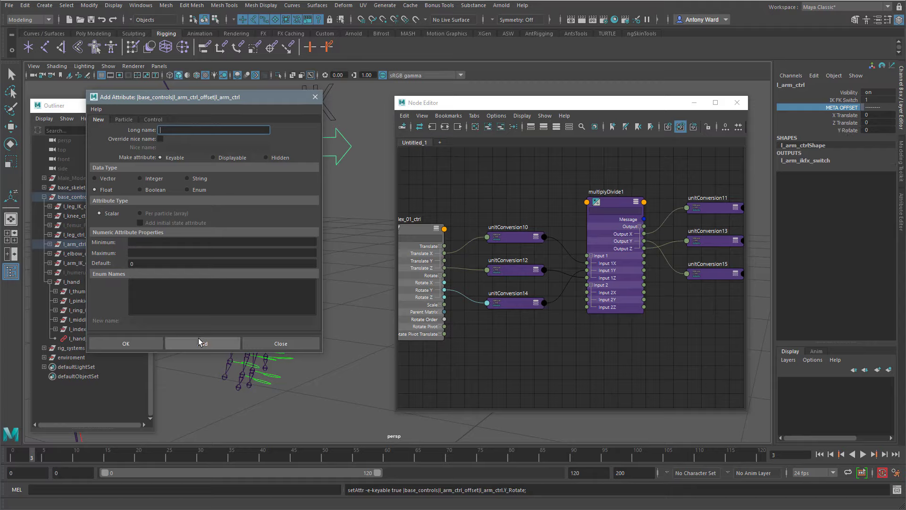
click(288, 344)
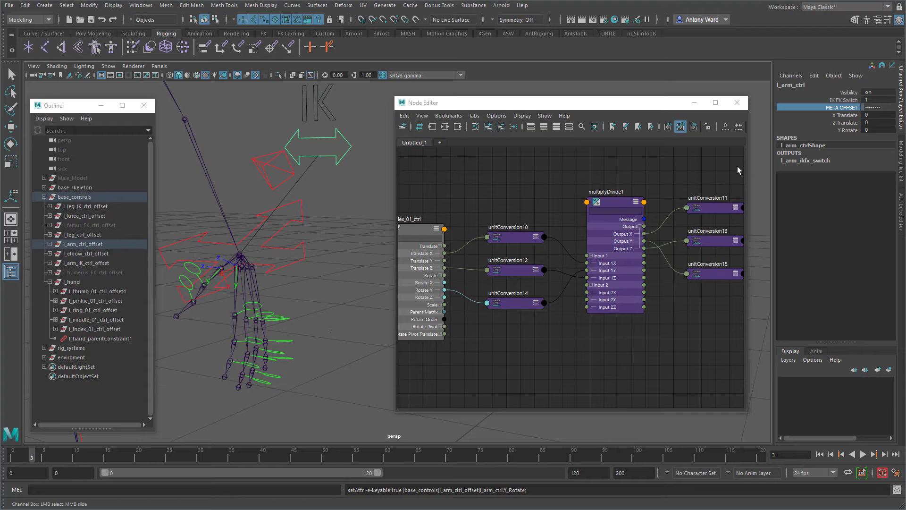
- Set l_arm_ctrl's X Translate to -640, Z Translate to 640 and Y Rotate to 0.25, matching the Input 2 values of multiplyDivide1
click(613, 200)
key(e)
click(878, 116)
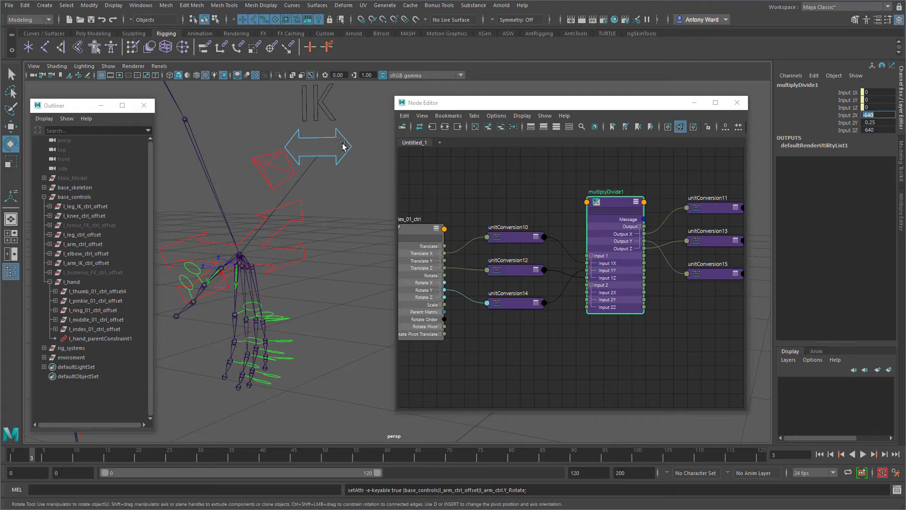
drag(343, 144, 348, 157)
click(348, 159)
click(875, 115)
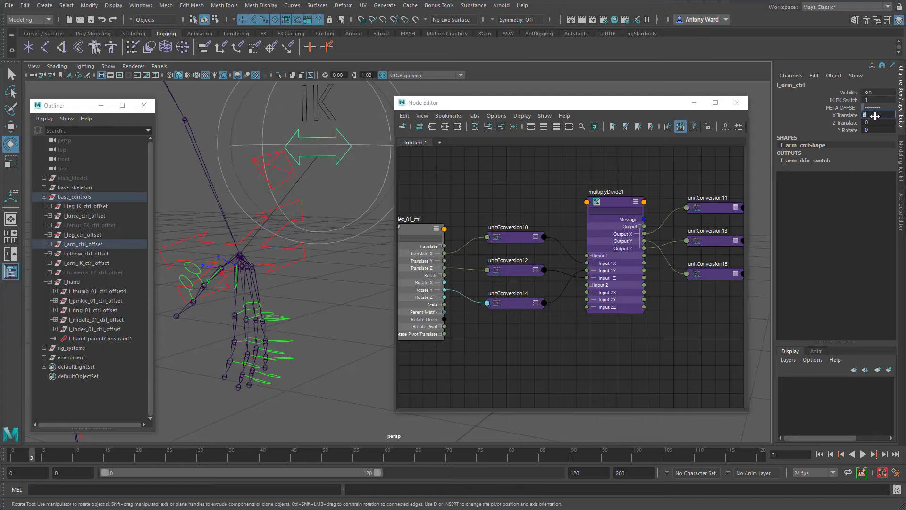
click(877, 123)
key(Return)
click(868, 123)
click(878, 130)
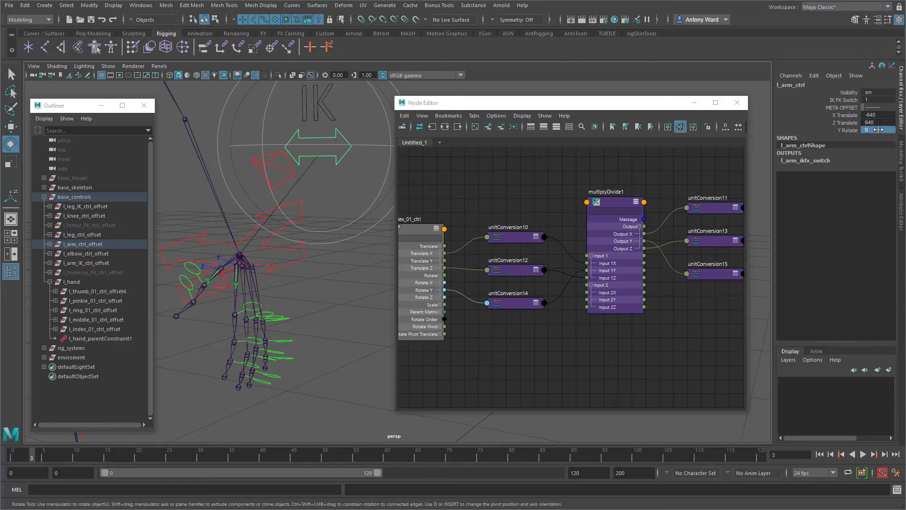
text(.25)
key(Return)
- Add l_arm_ctrl to the node graph, place it between l_index_01_ctrl and multiplyDivide1, and expand its attributes
click(489, 127)
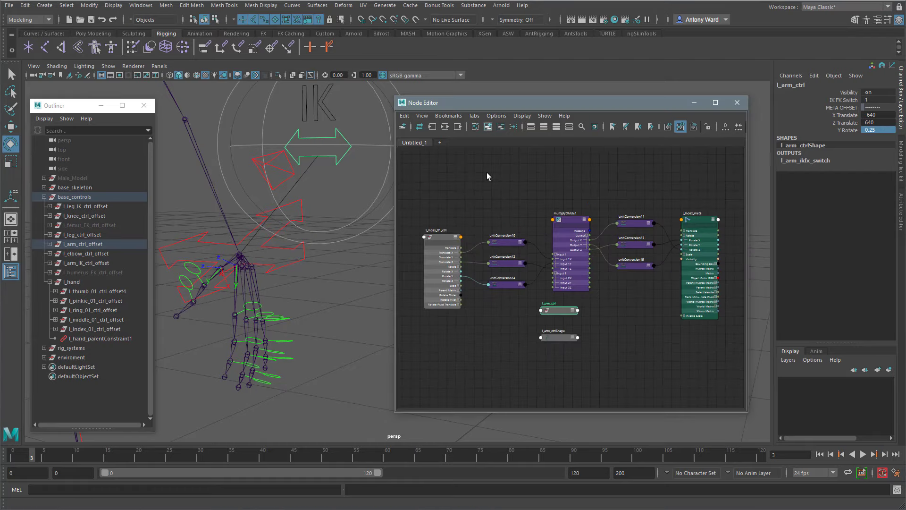
drag(565, 313, 510, 194)
click(516, 192)
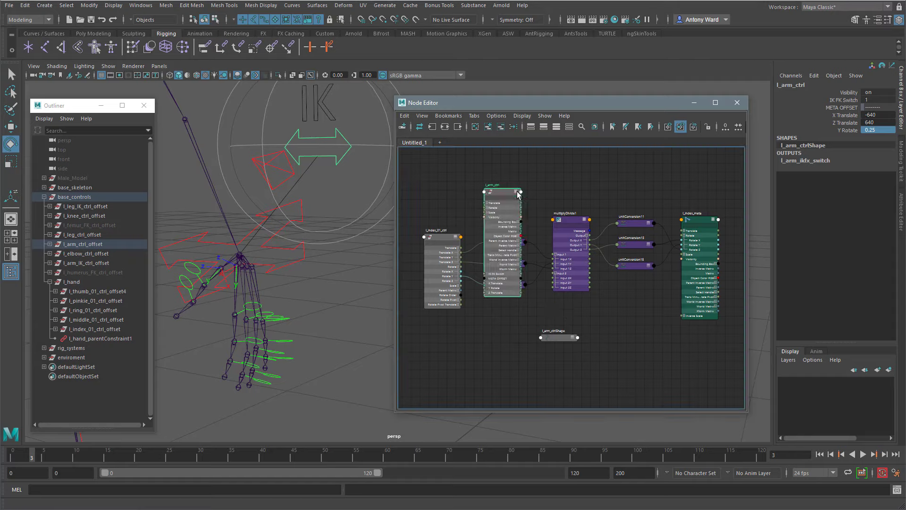
- Connect l_arm_ctrl's X Translate, Y Rotate and Z Translate to multiplyDivide1's Input 2X, 2Y and 2Z respectively
scroll(497, 274, up, 6)
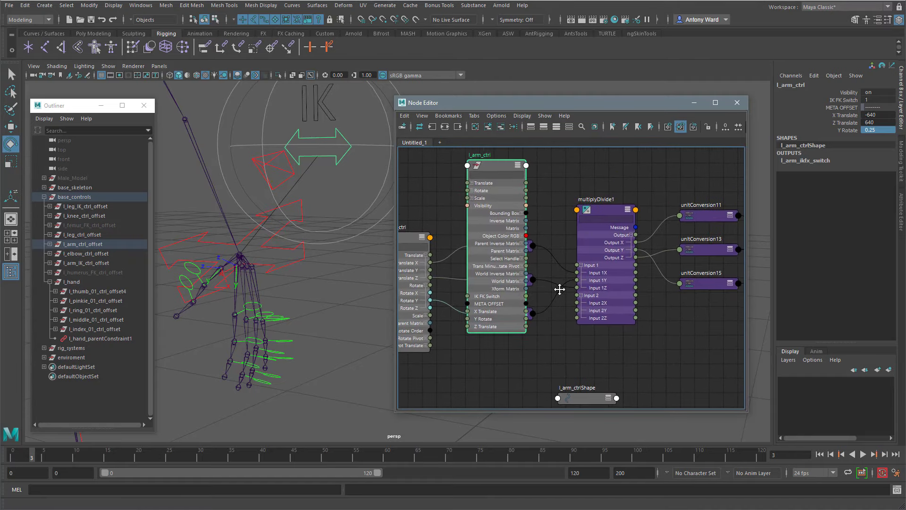
scroll(576, 287, up, 1)
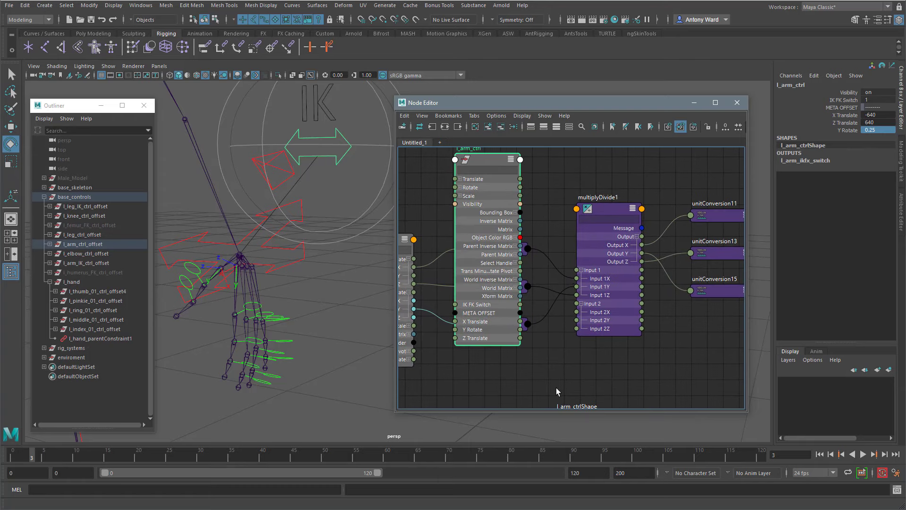
click(605, 211)
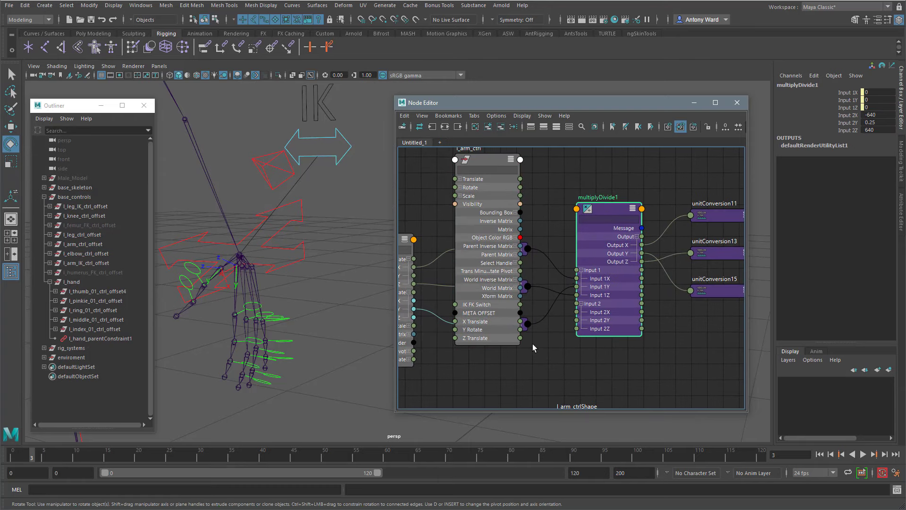
click(480, 159)
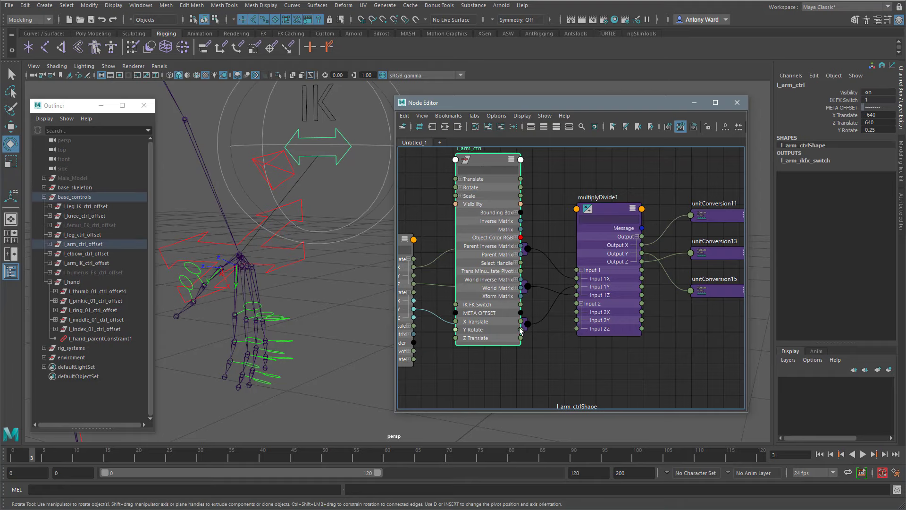
drag(522, 324, 575, 314)
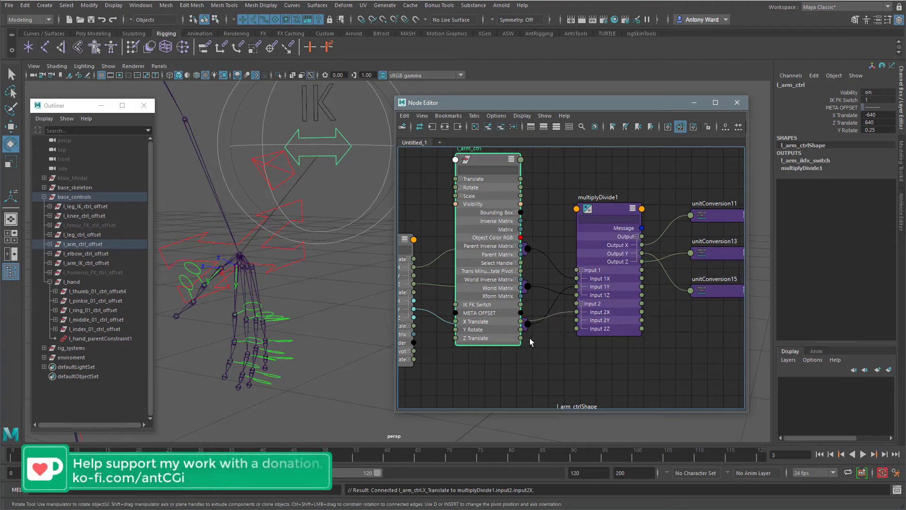
drag(482, 161, 477, 187)
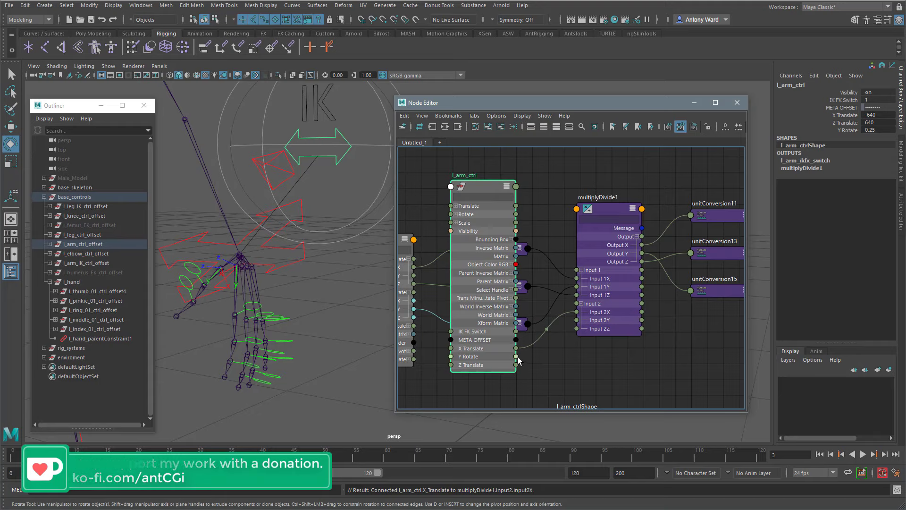
drag(516, 356, 576, 329)
- Check the driven Input 2 values on multiplyDivide1 and reselect l_arm_ctrl to compare its offset attributes
click(604, 211)
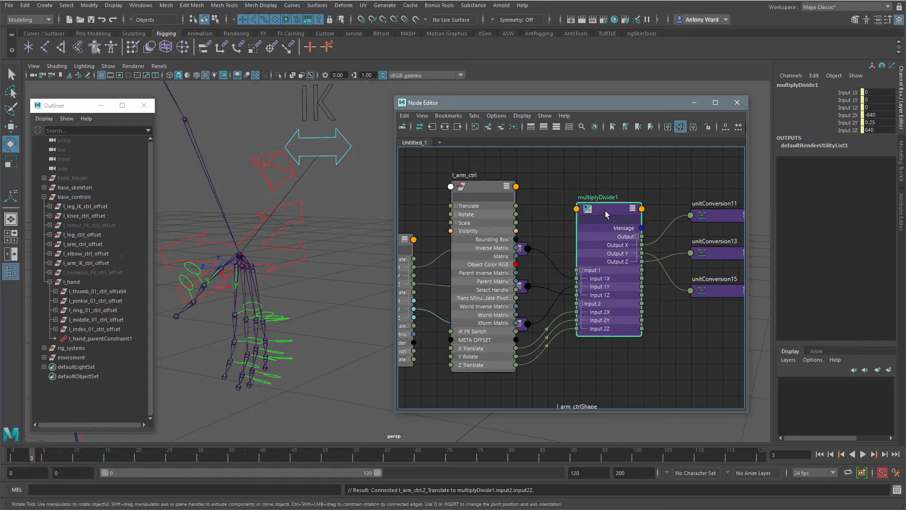
drag(879, 115, 886, 131)
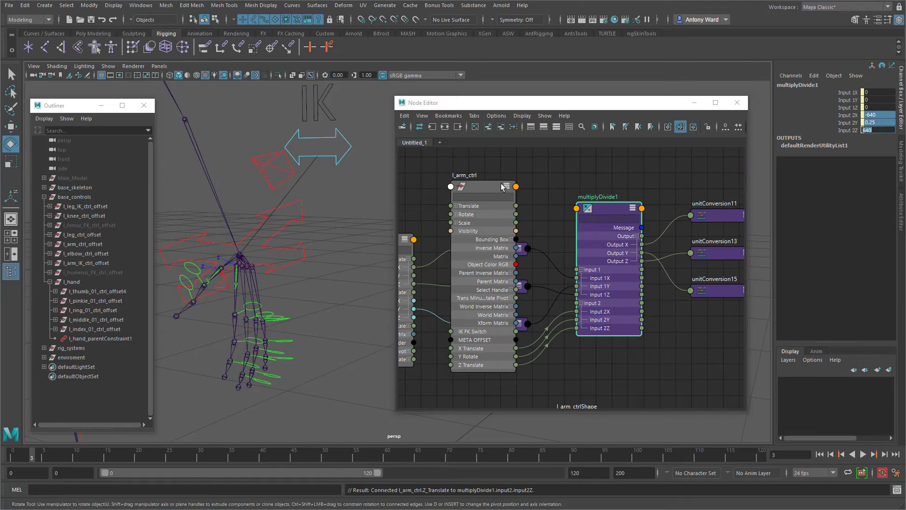
click(340, 144)
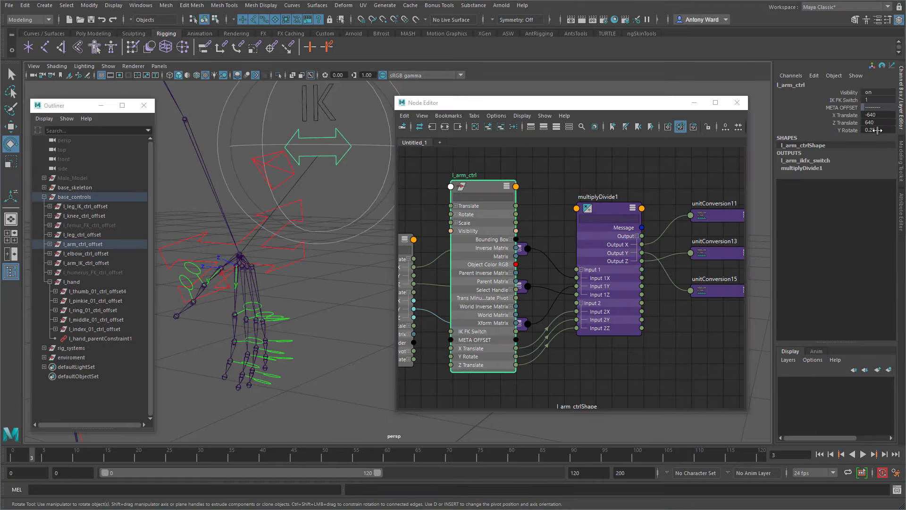
alt+drag(313, 255, 249, 287)
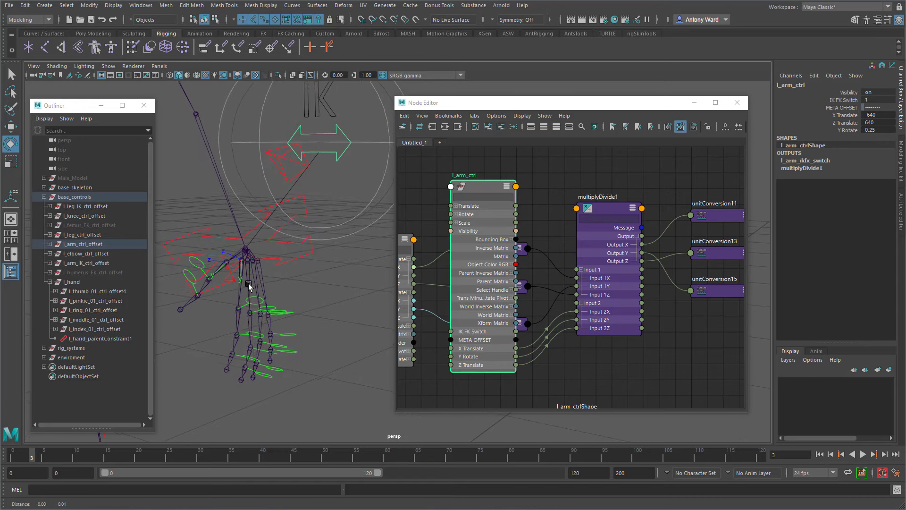
- Rotate l_index_01_ctrl about 30 degrees on Y to test the index finger's meta joint
alt+right_drag(249, 287, 280, 281)
alt+drag(280, 281, 350, 253)
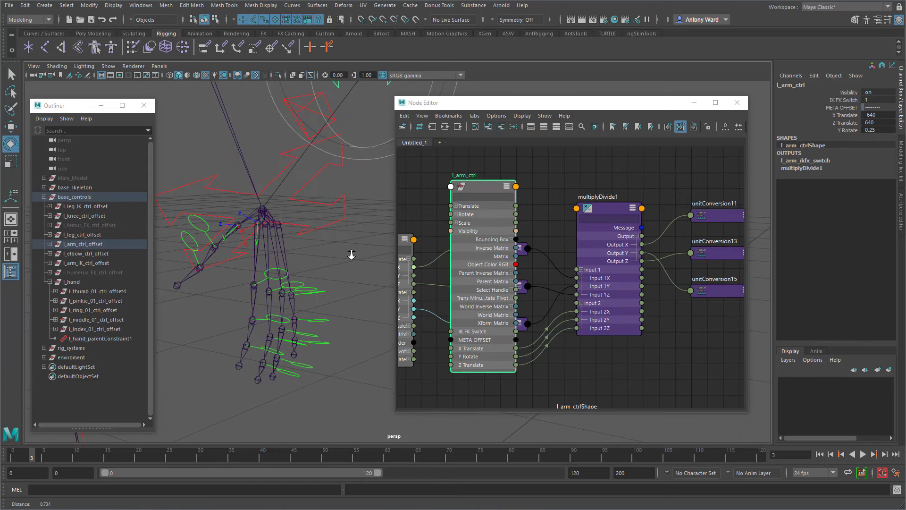
click(265, 273)
drag(283, 242, 233, 242)
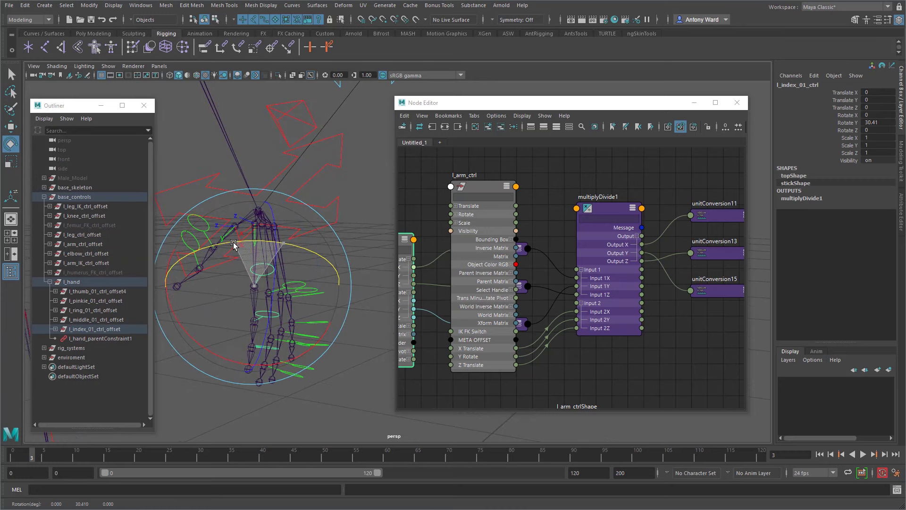
- Select l_arm_ctrl and try adjusting its Y Rotate offset interactively while watching the index meta joint
click(384, 94)
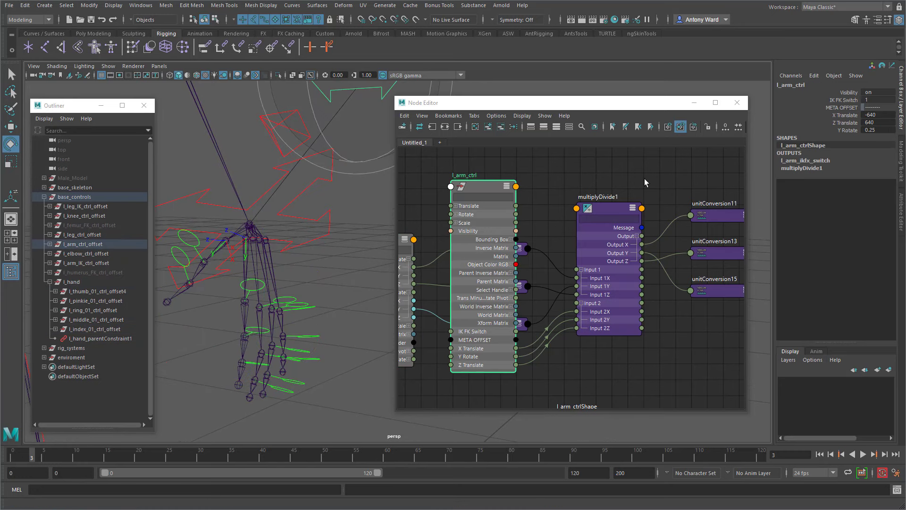
click(853, 130)
mouse_move(303, 280)
middle_down()
mouse_move(316, 278)
mouse_move(304, 281)
middle_up()
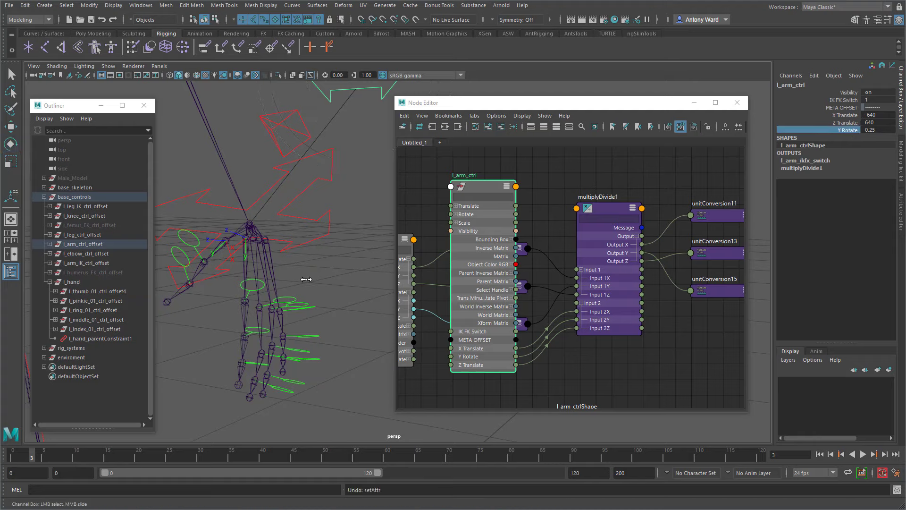
alt+drag(310, 281, 314, 275)
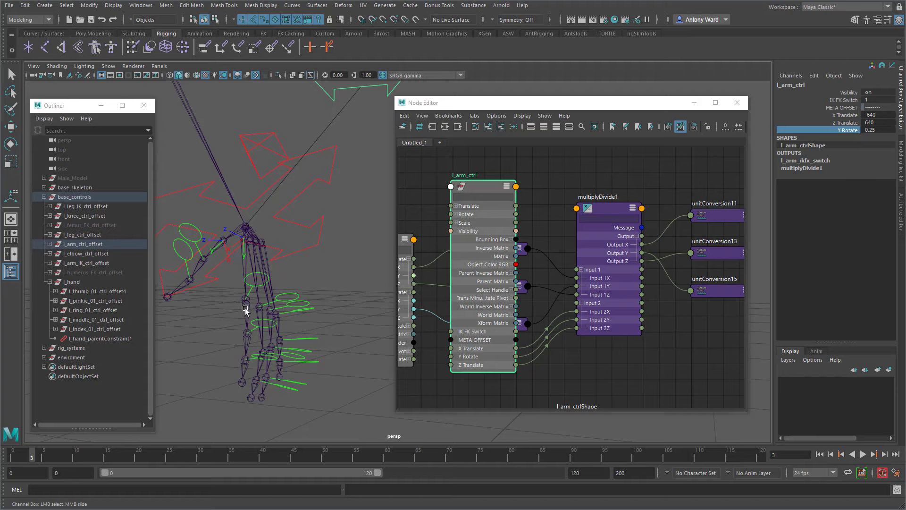
- Rename the multiplyDivide1 node as l_hand_meta_control
alt+drag(263, 305, 293, 296)
double_click(598, 197)
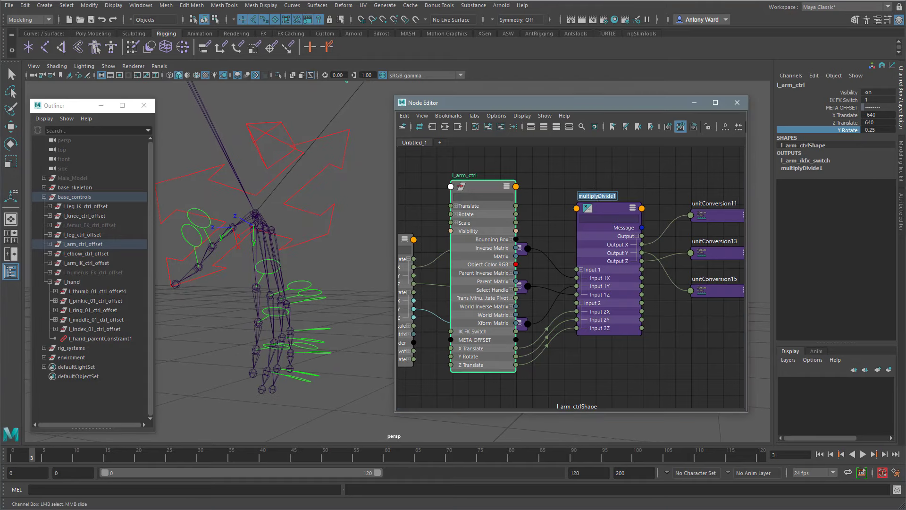
text(l)
text(_hand_meta_offset)
key(Return)
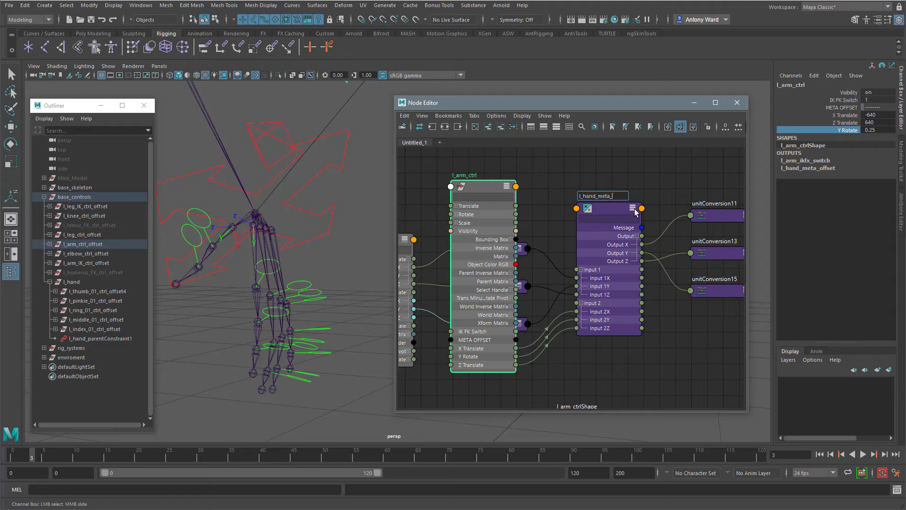
text(rol)
key(Return)
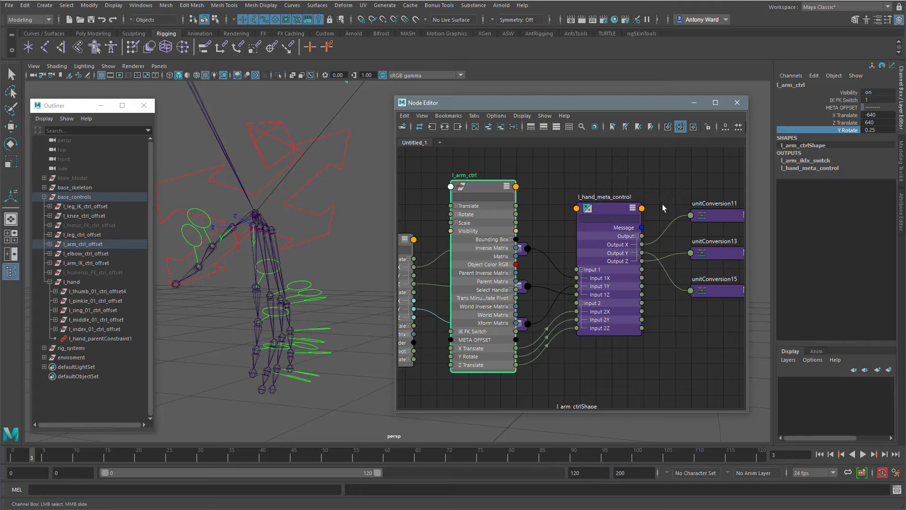
- Reset Rotate Y on l_index_01_ctrl to 0
middle_drag(662, 204, 632, 200)
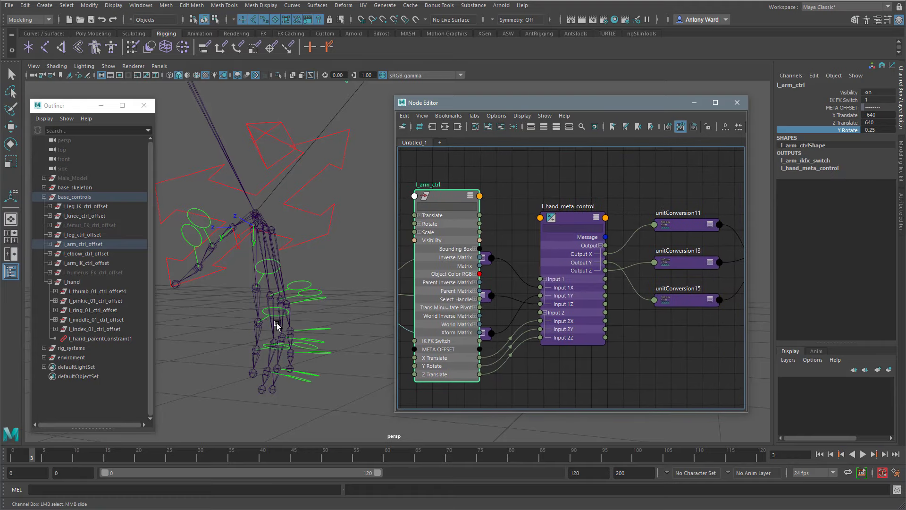
alt+right_drag(245, 302, 300, 286)
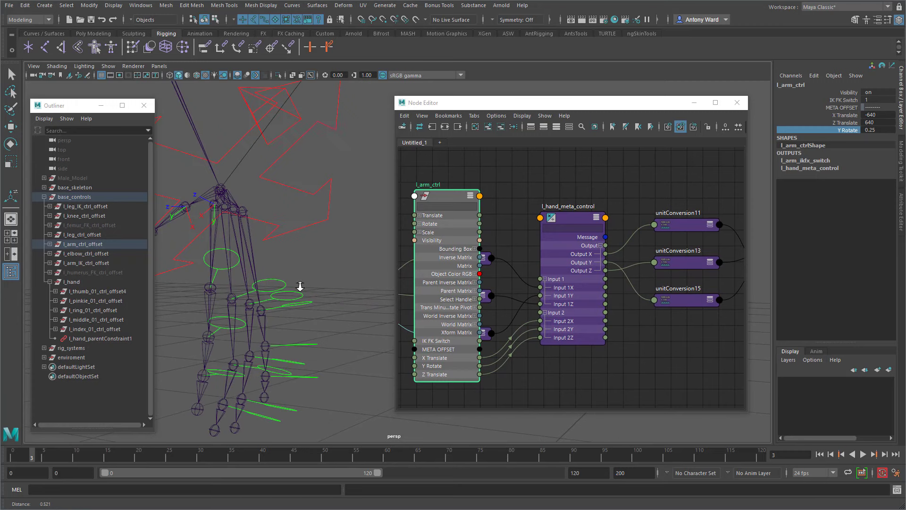
click(223, 253)
key(e)
double_click(877, 123)
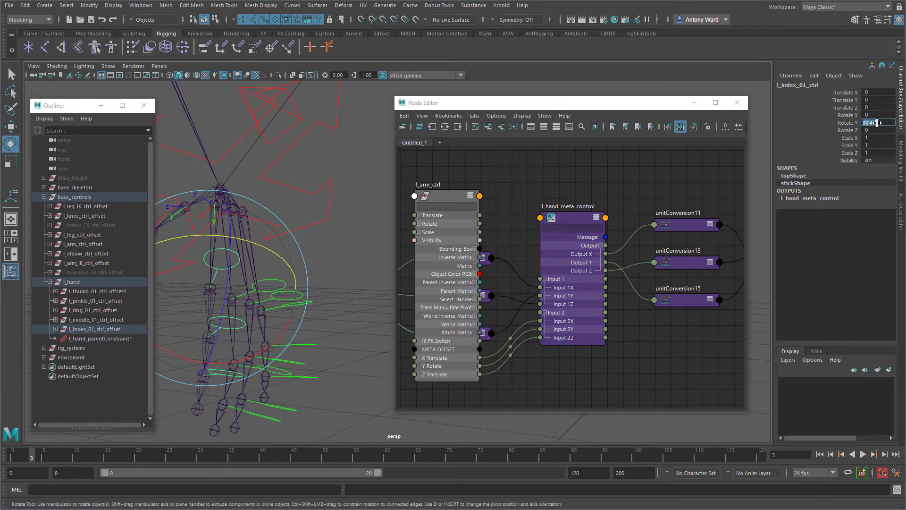
text(0)
key(Return)
- Rename the l_hand_meta_control node as l_index_meta_control and clear the selection
alt+middle_drag(706, 318, 575, 316)
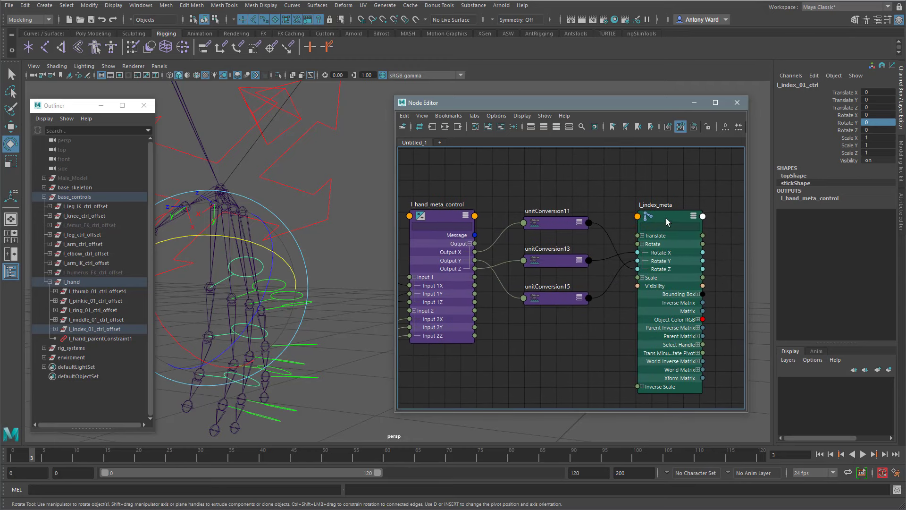
key(alt)
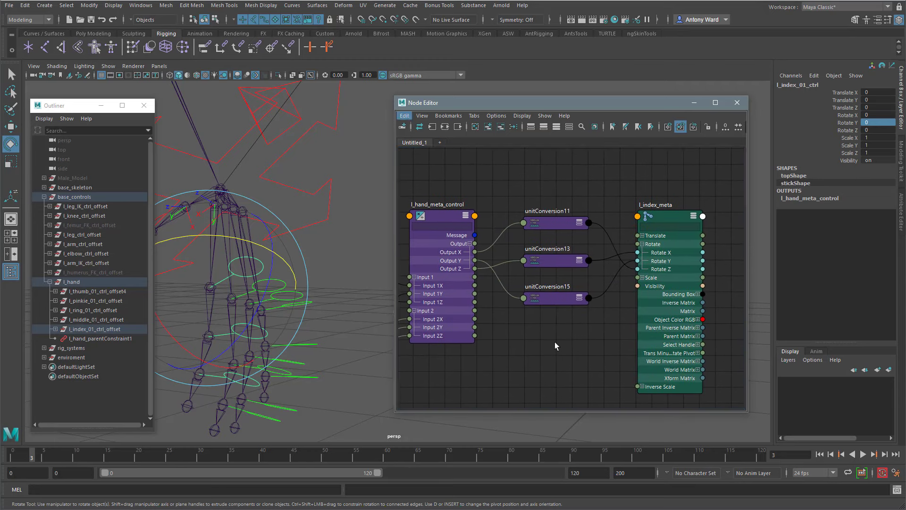
middle_drag(554, 342, 680, 317)
scroll(669, 323, down, 3)
double_click(434, 242)
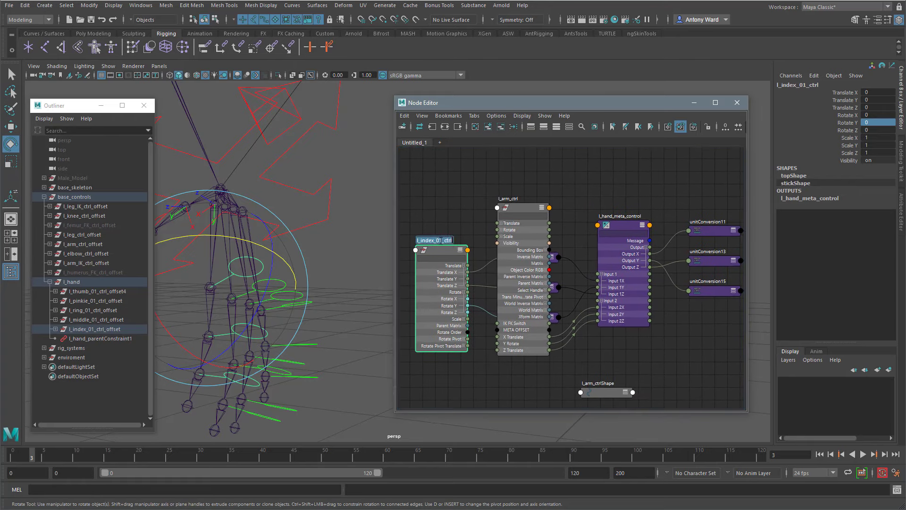
drag(435, 240, 418, 240)
double_click(616, 216)
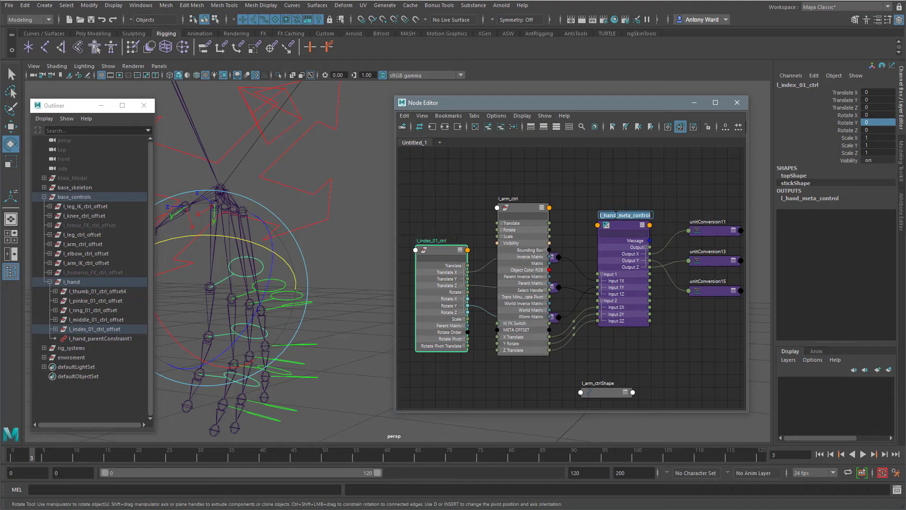
drag(616, 216, 605, 215)
text(index)
key(Return)
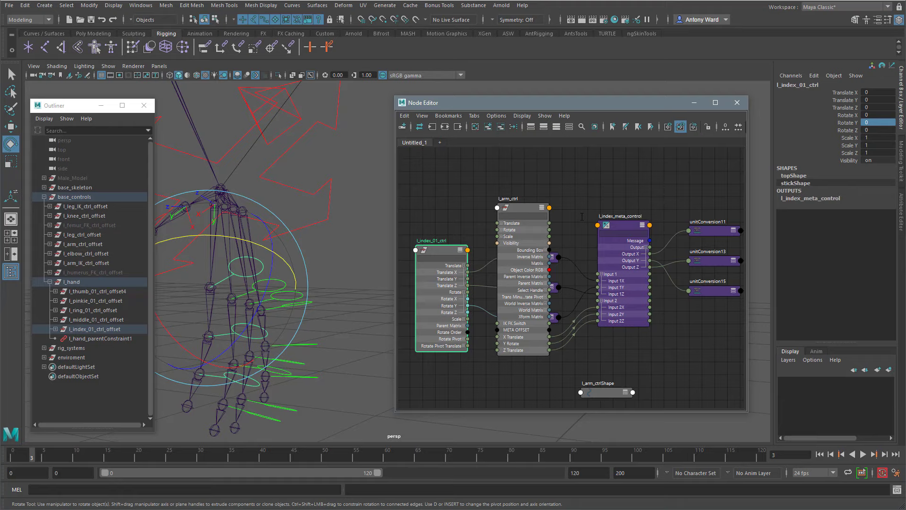
click(663, 184)
- Select the middle, ring and pinkie meta joints together in the viewport
alt+middle_drag(665, 362, 629, 368)
alt+right_drag(630, 368, 593, 367)
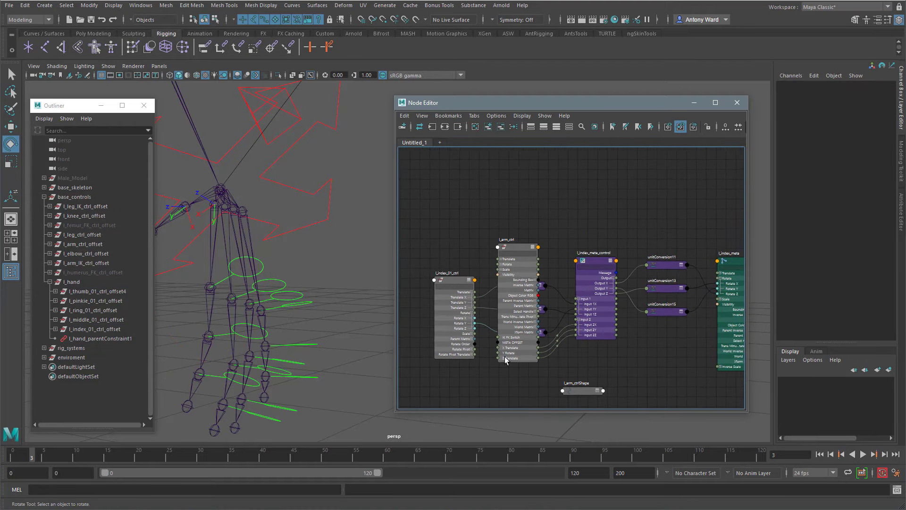
alt+drag(303, 277, 304, 259)
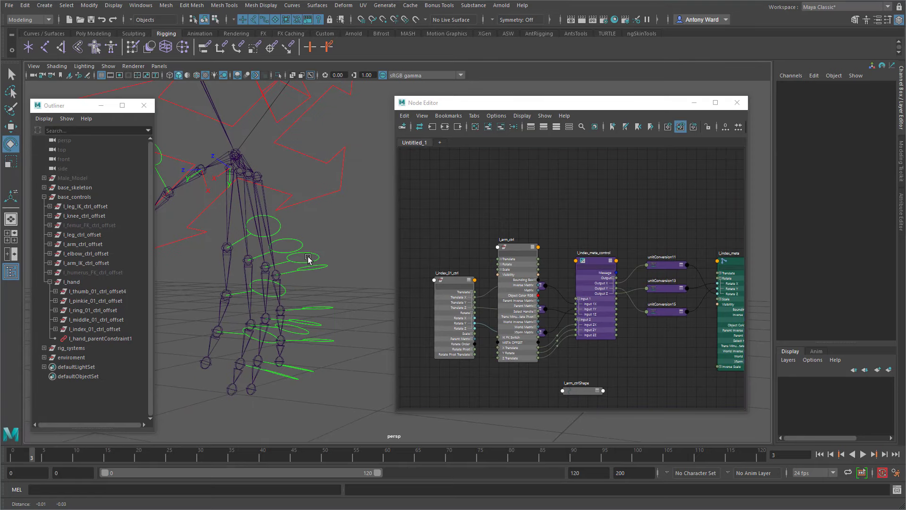
click(244, 207)
alt+drag(244, 207, 306, 241)
key(t)
shift+click(253, 212)
shift+click(264, 207)
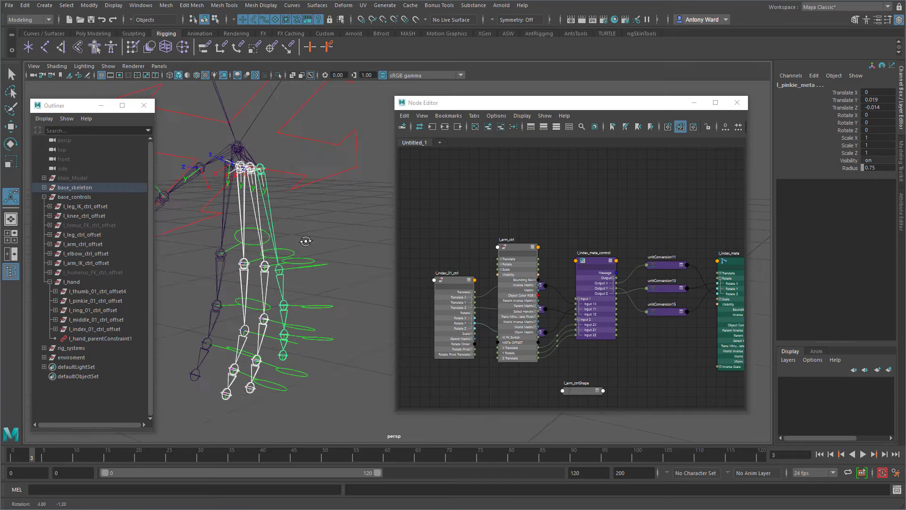
- Duplicate the l_index_meta_control node and enlarge the Node Editor window
key(w)
click(596, 261)
key(ctrl+d)
drag(567, 103, 587, 33)
drag(586, 343, 586, 478)
- Add l_middle_01_ctrl to the node graph and wire up the meta control networks for the remaining fingers and thumb
click(272, 251)
click(435, 268)
click(522, 57)
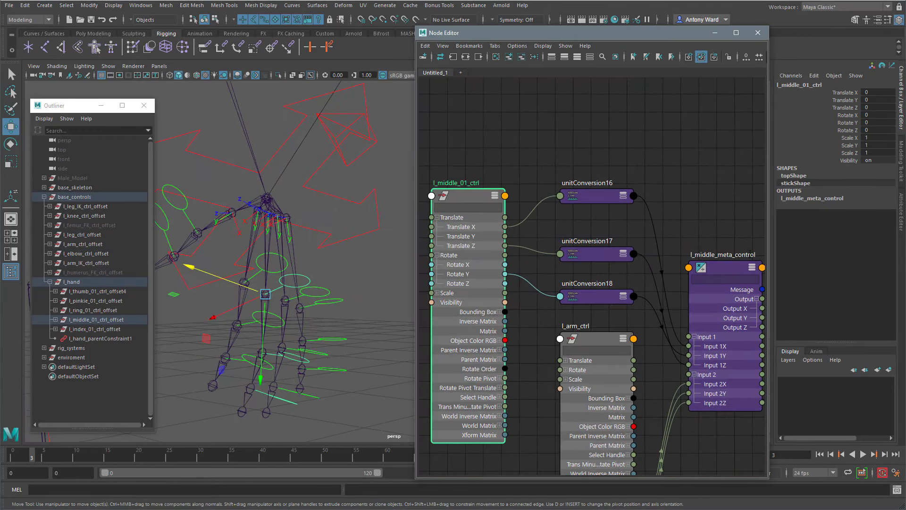
drag(505, 377, 643, 276)
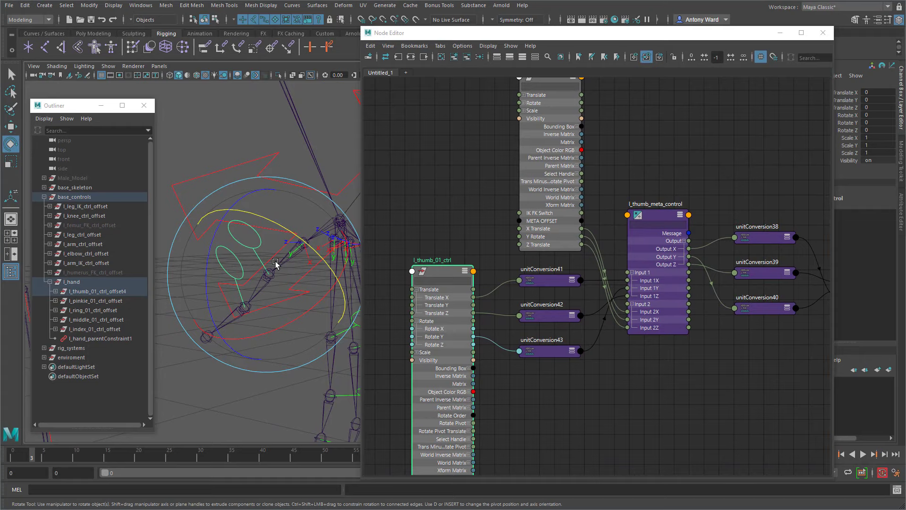
- Try moving l_thumb_01_ctrl to test its meta network, and undo the move
key(w)
drag(285, 304, 259, 317)
key(ctrl+z)
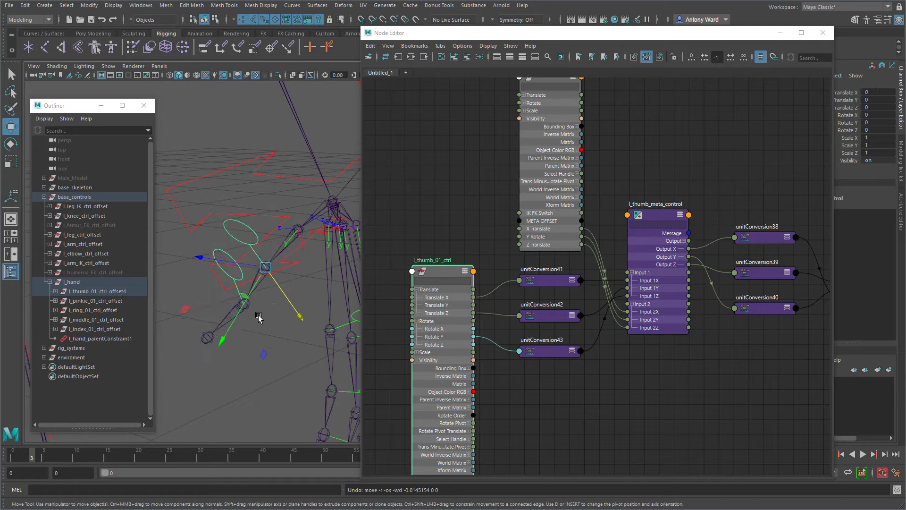
- Select l_arm_ctrl and reposition the Node Editor window to uncover its attribute values
alt+right_drag(317, 290, 240, 309)
mouse_move(281, 297)
alt+mouse_down()
mouse_move(238, 302)
mouse_move(277, 290)
alt+mouse_up()
alt+right_drag(277, 289, 252, 303)
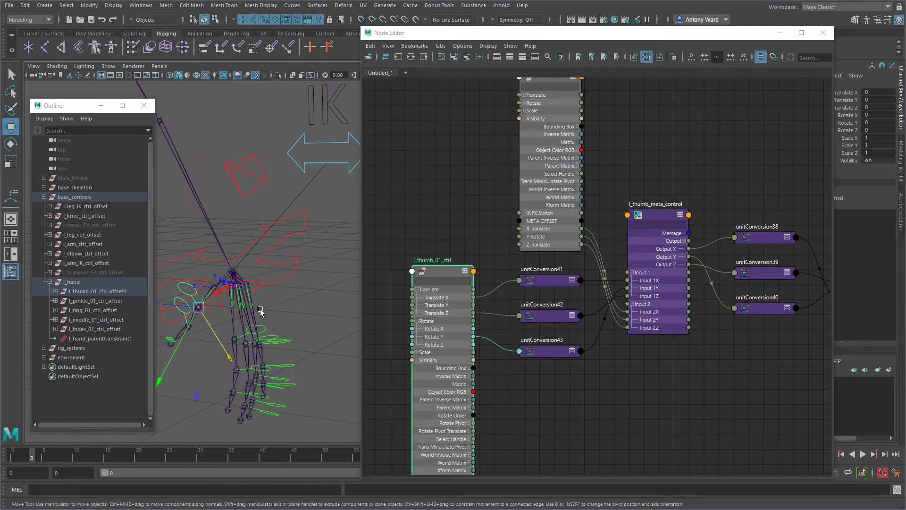
alt+middle_drag(304, 205, 300, 217)
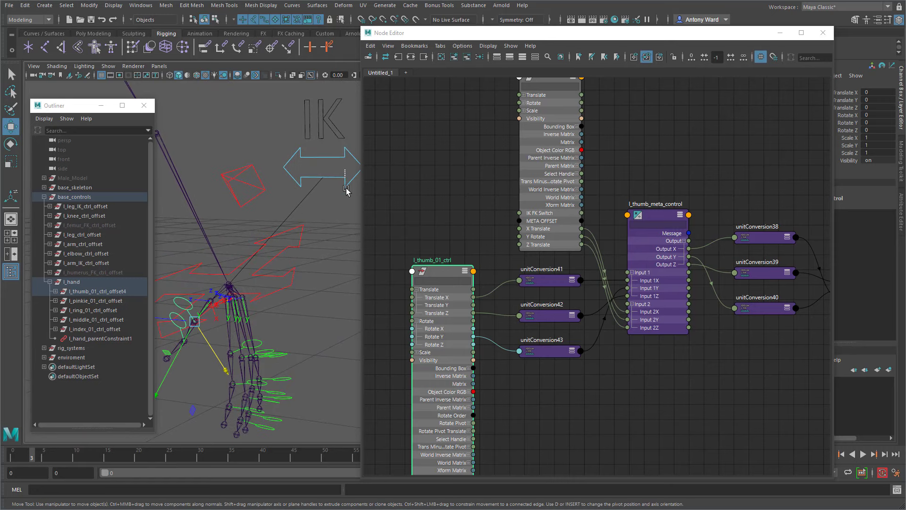
click(347, 182)
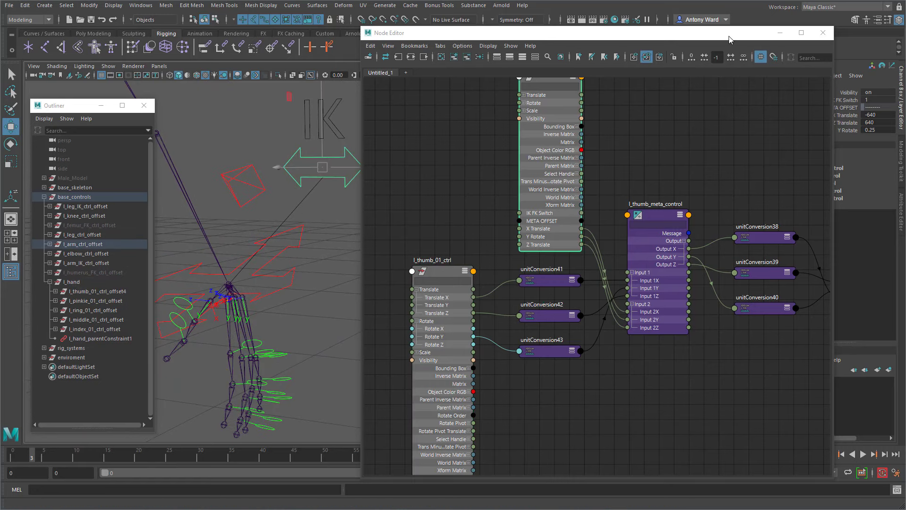
drag(729, 36, 706, 44)
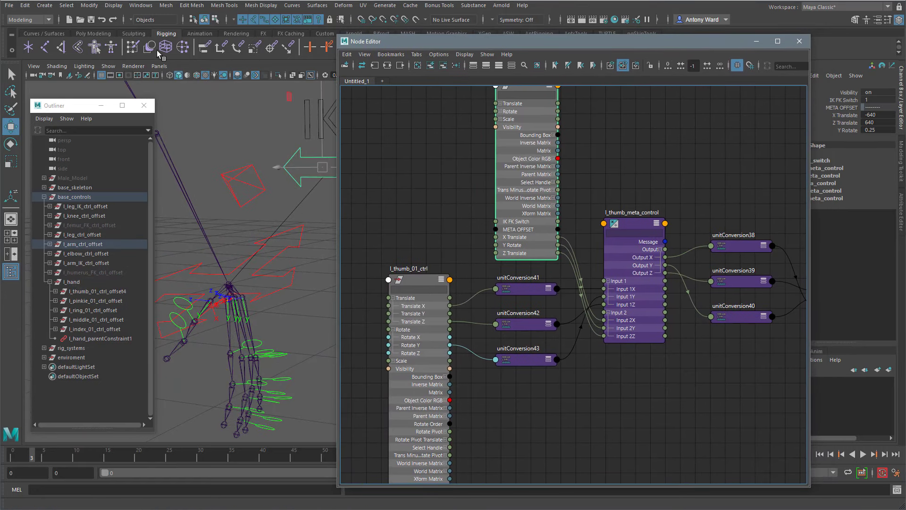
- Define a new attribute on l_arm_ctrl with the long name THUMB_META and the Enum data type
click(89, 5)
mouse_move(122, 137)
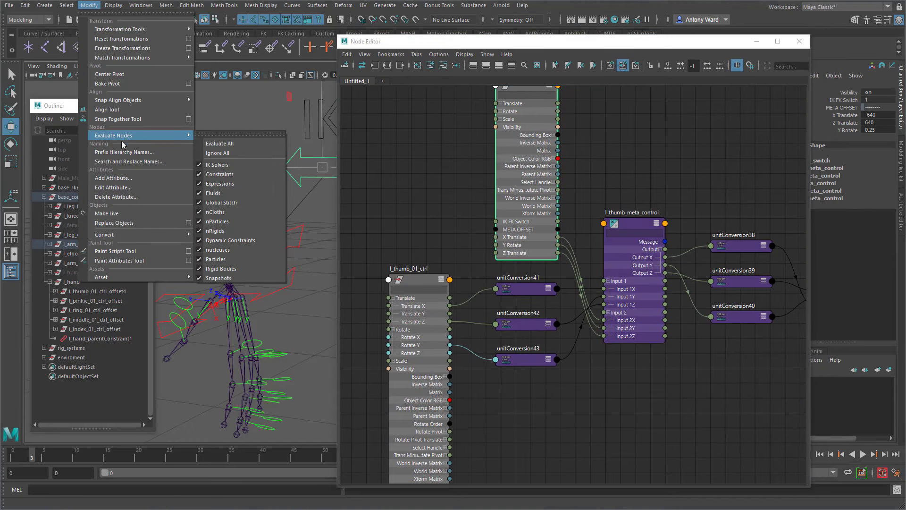
click(118, 178)
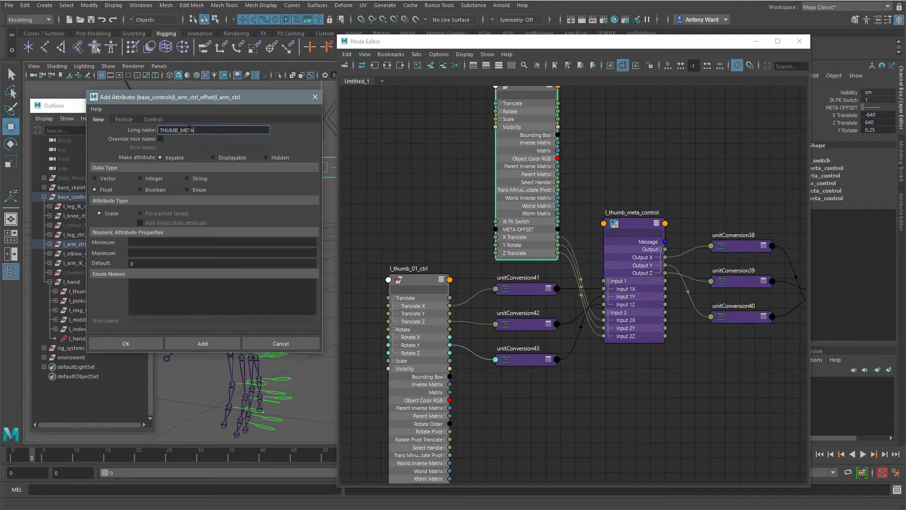
click(199, 190)
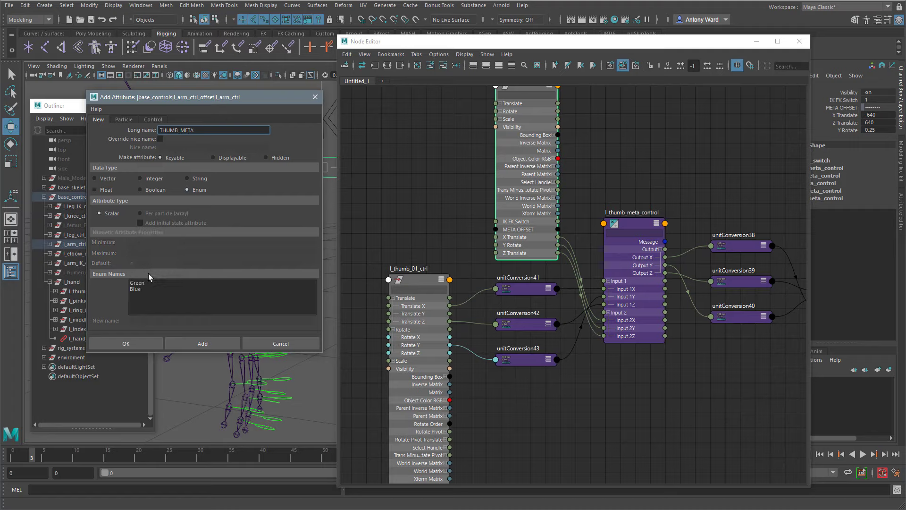
- Remove the Blue enum entry, rename Green as --------, and add the THUMB_META attribute
click(146, 289)
double_click(138, 321)
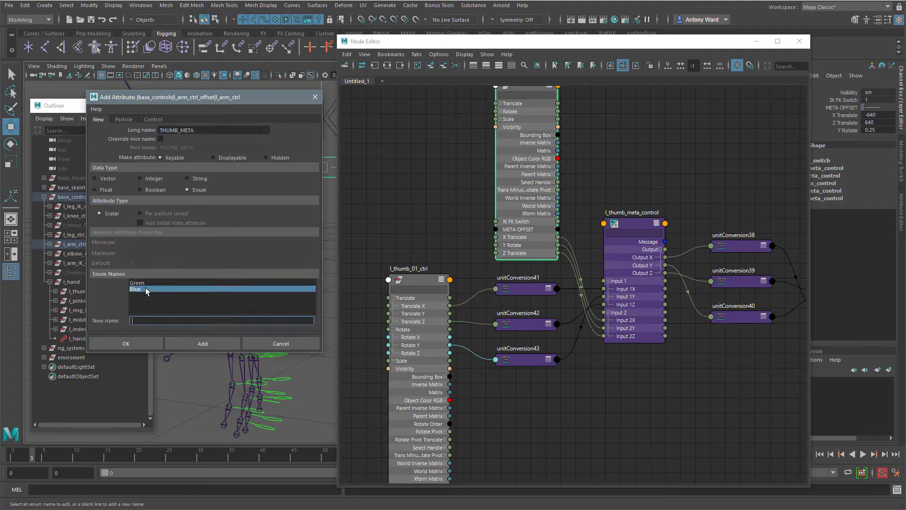
key(BackSpace)
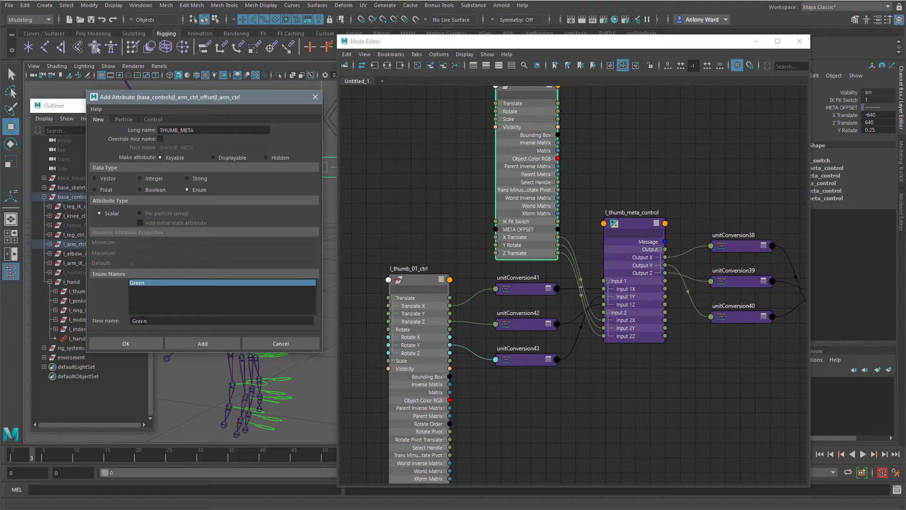
double_click(142, 321)
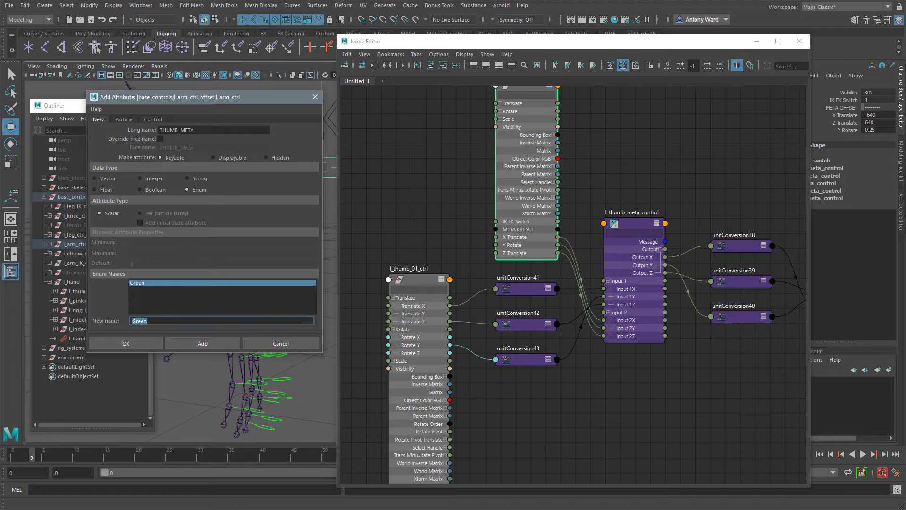
text(--------)
key(Return)
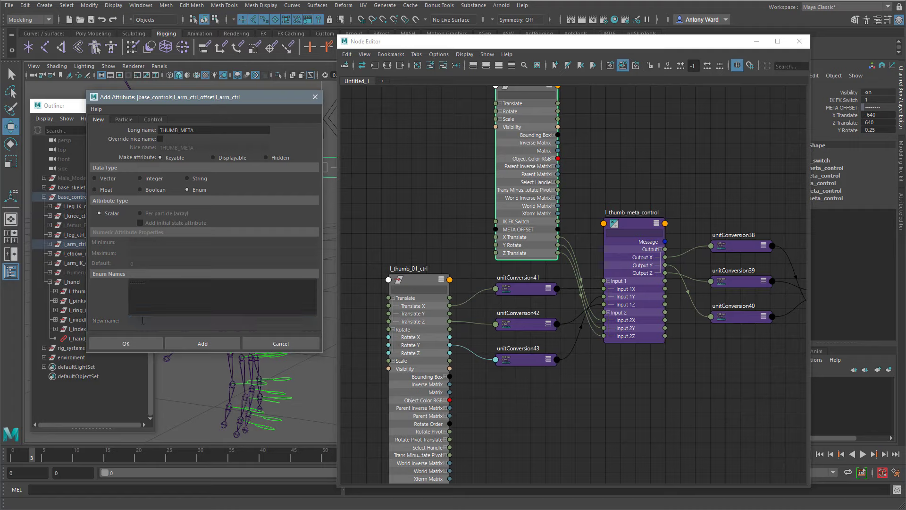
click(203, 342)
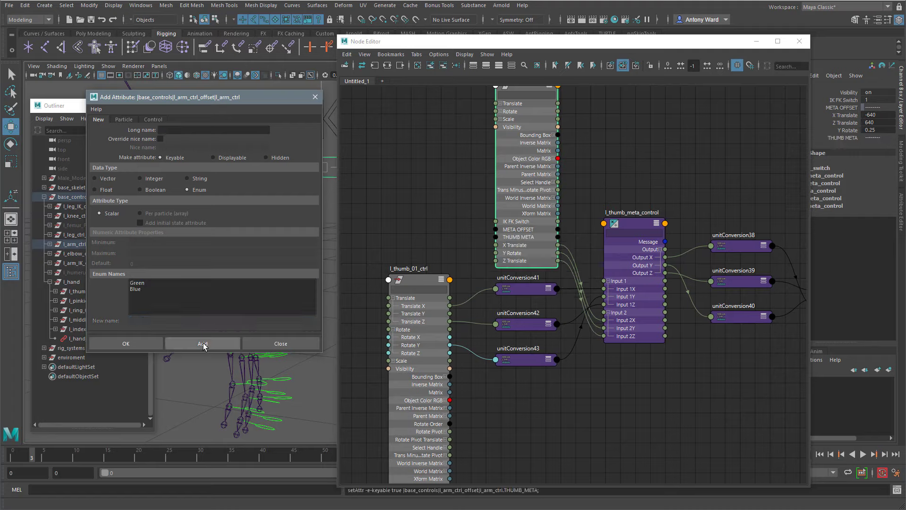
- Lock the THUMB META attribute on l_arm_ctrl so that it acts as a divider
click(835, 137)
right_click(835, 137)
click(845, 337)
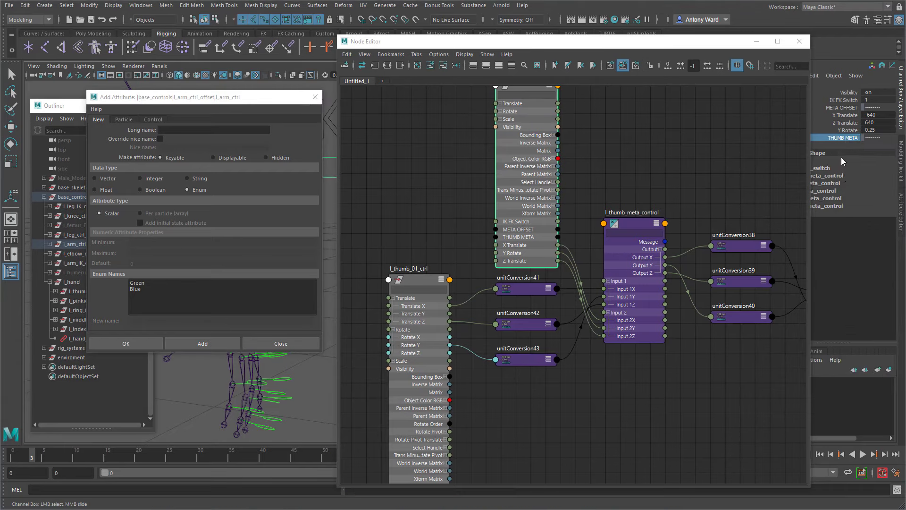
- Add a keyable Float attribute with the long name X_Translate_ to l_arm_ctrl below the THUMB META divider
right_drag(838, 141, 864, 368)
click(178, 131)
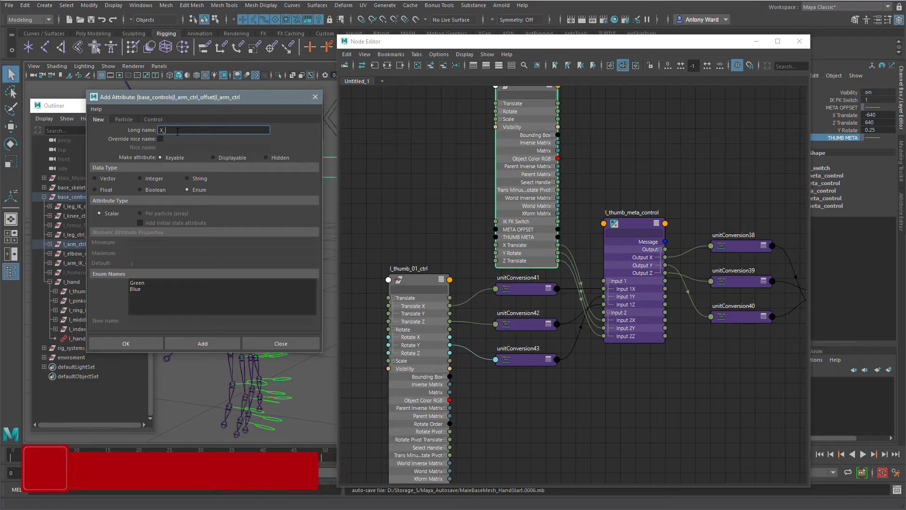
text(X_Translate_)
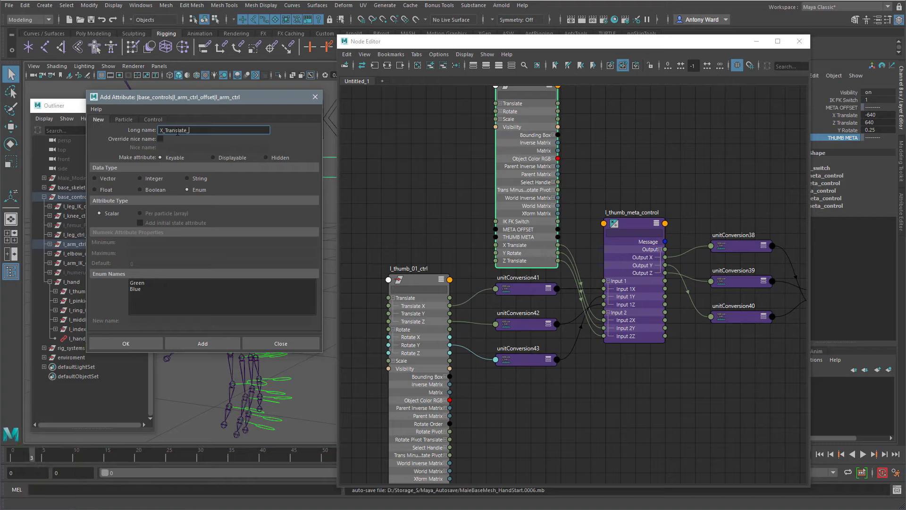
click(107, 190)
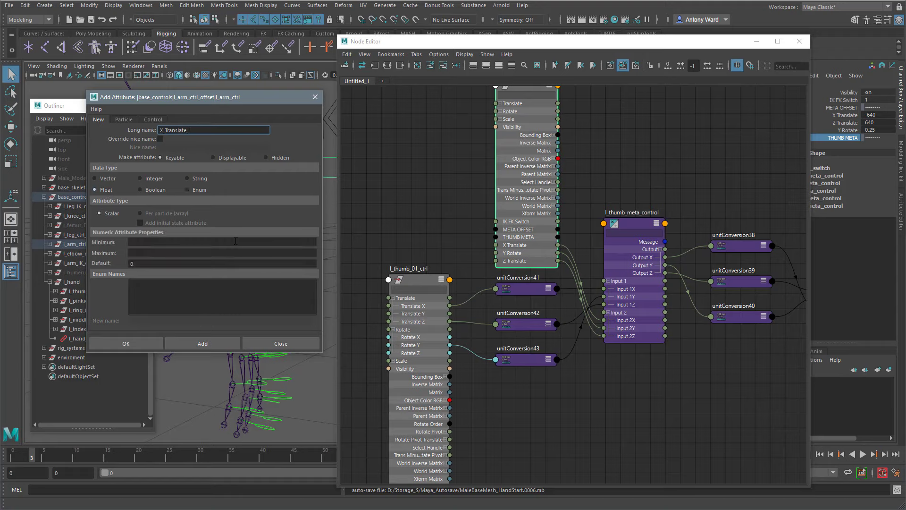
double_click(204, 130)
key(ctrl+c)
click(199, 341)
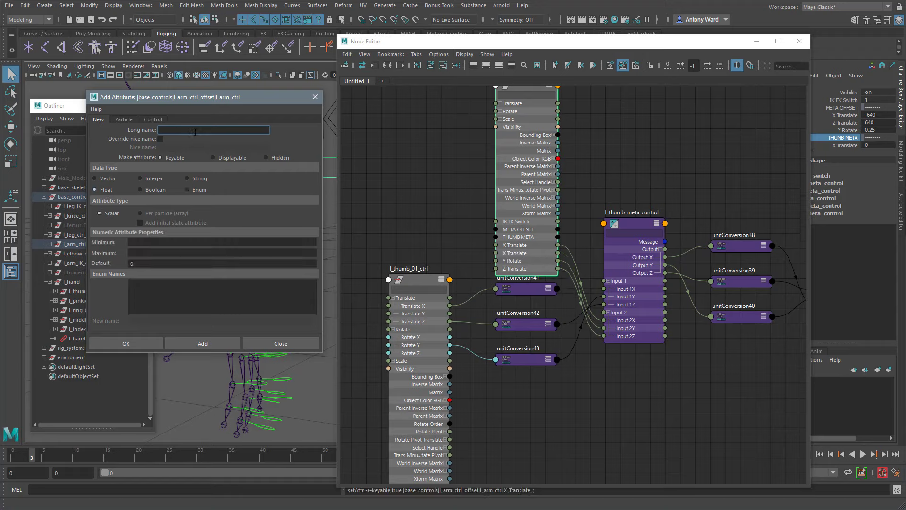
- Add two more Float attributes, Z_Translate_ and Y_Rotate_, to l_arm_ctrl and finish adding attributes
key(ctrl+v)
click(212, 339)
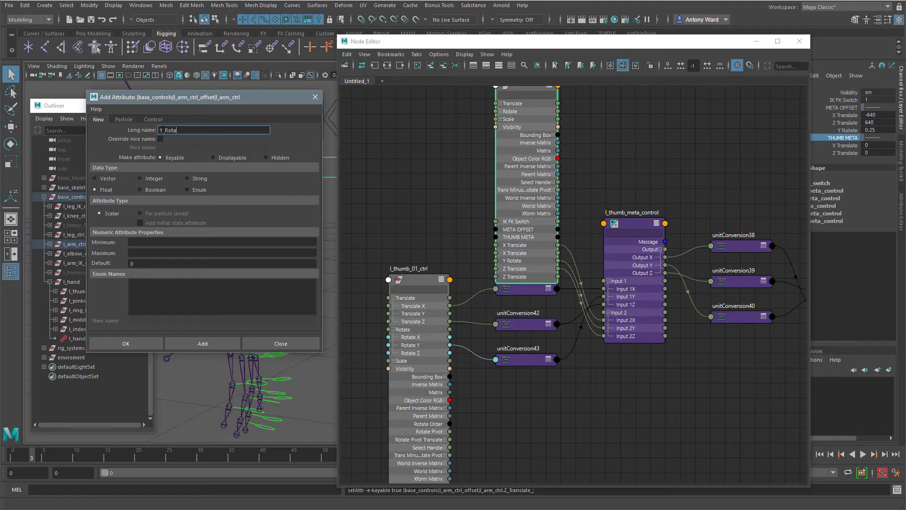
click(211, 344)
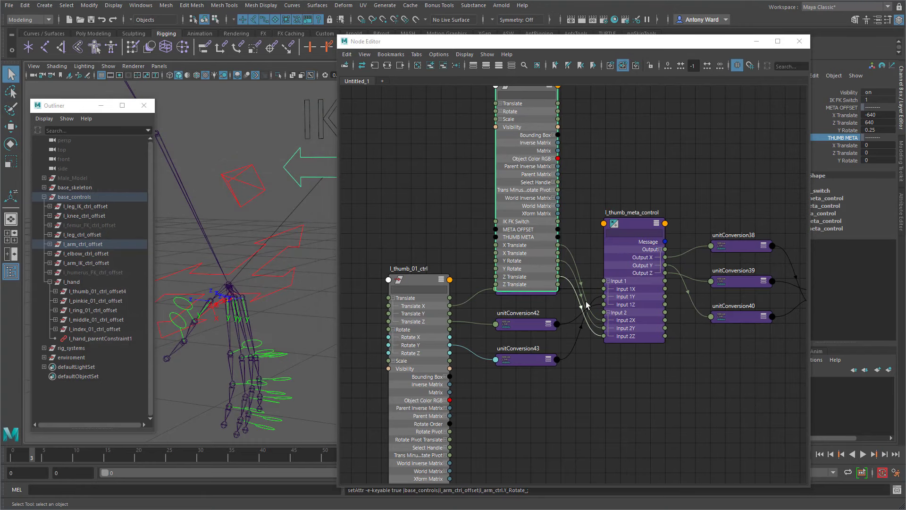
click(272, 343)
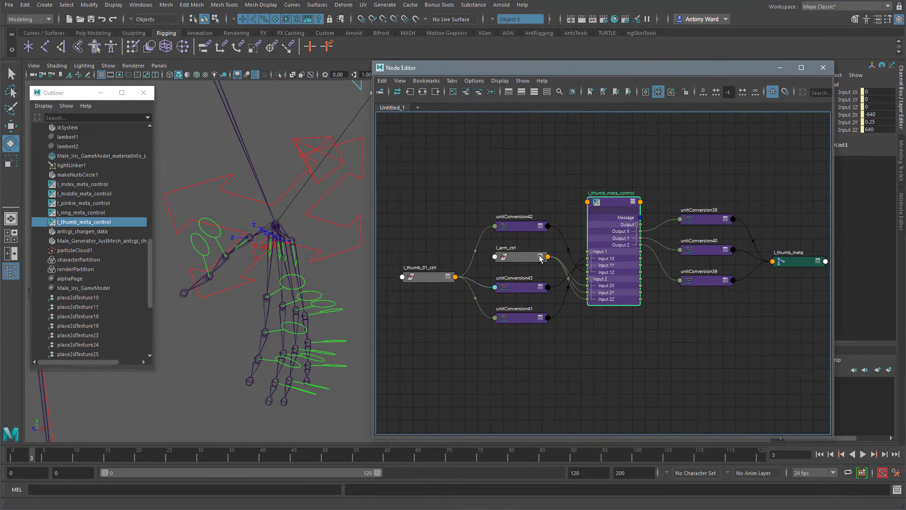
- Expand the l_arm_ctrl node in the thumb graph and place it above the unit conversion nodes, clear of l_thumb_meta_control
click(520, 255)
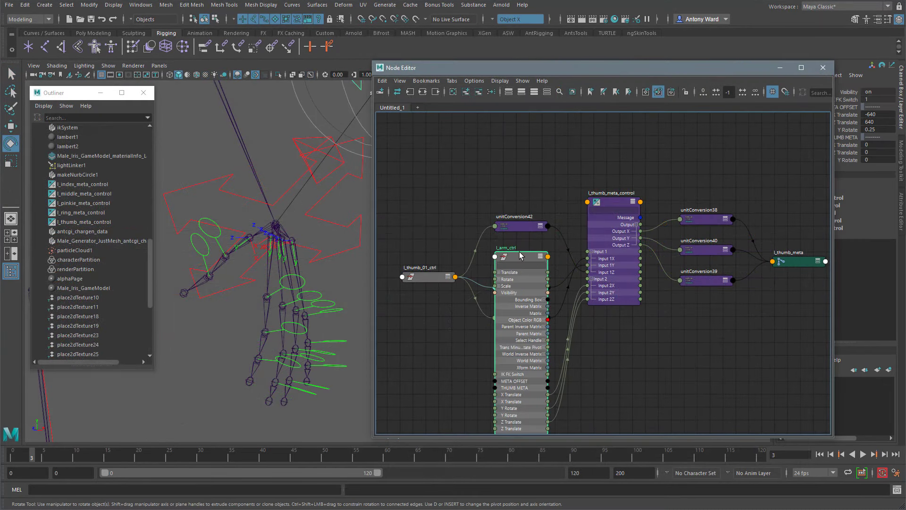
drag(521, 256, 476, 53)
alt+middle_drag(571, 287, 596, 392)
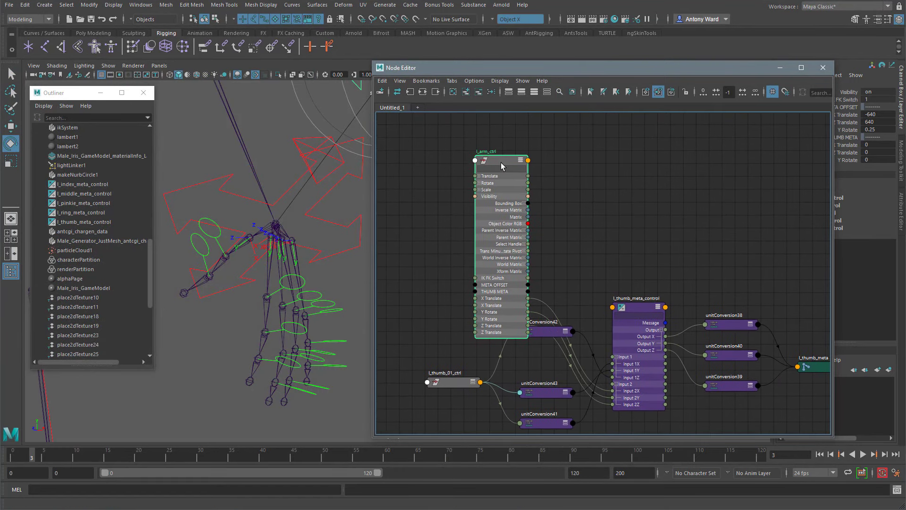
drag(502, 165, 527, 131)
alt+middle_drag(603, 220, 579, 203)
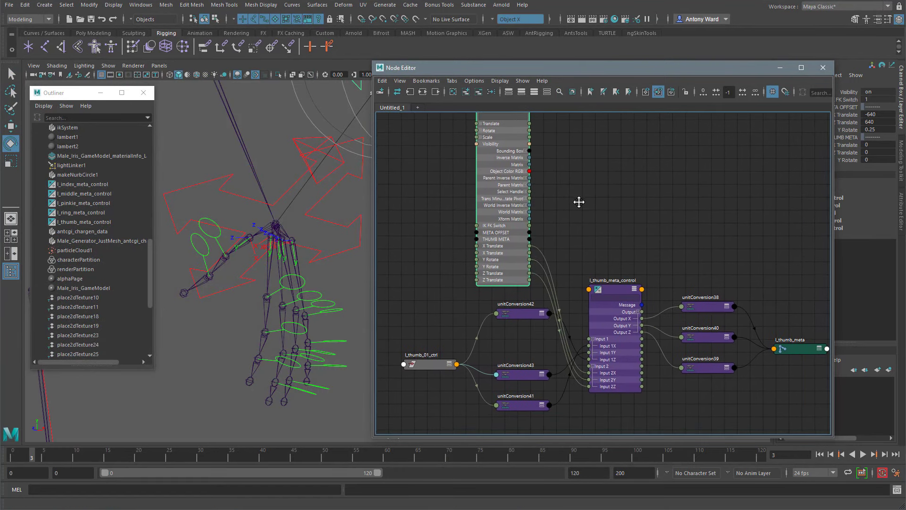
alt+right_drag(578, 203, 614, 196)
alt+middle_drag(616, 216, 615, 155)
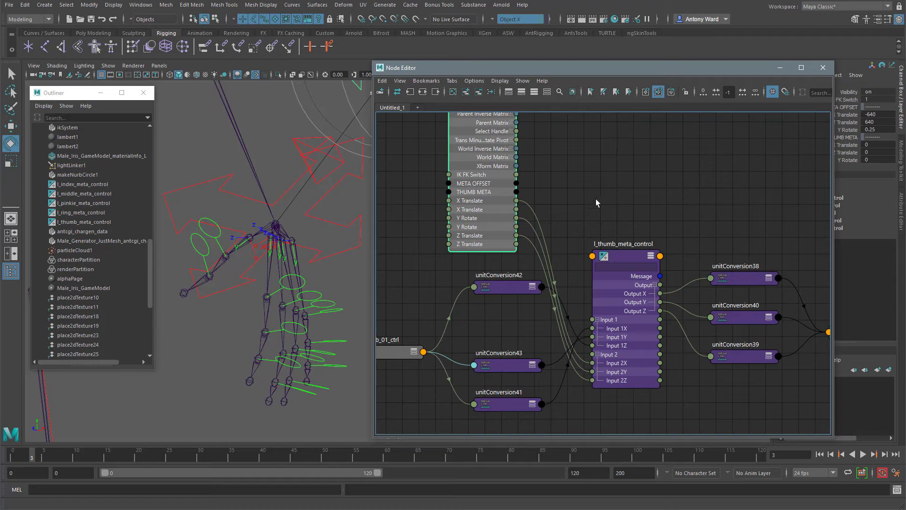
- Connect l_arm_ctrl's thumb X_Translate_, Y_Rotate_ and Z_Translate_ to Input 2X, 2Y and 2Z of l_thumb_meta_control, replacing the existing connections
drag(518, 210, 593, 363)
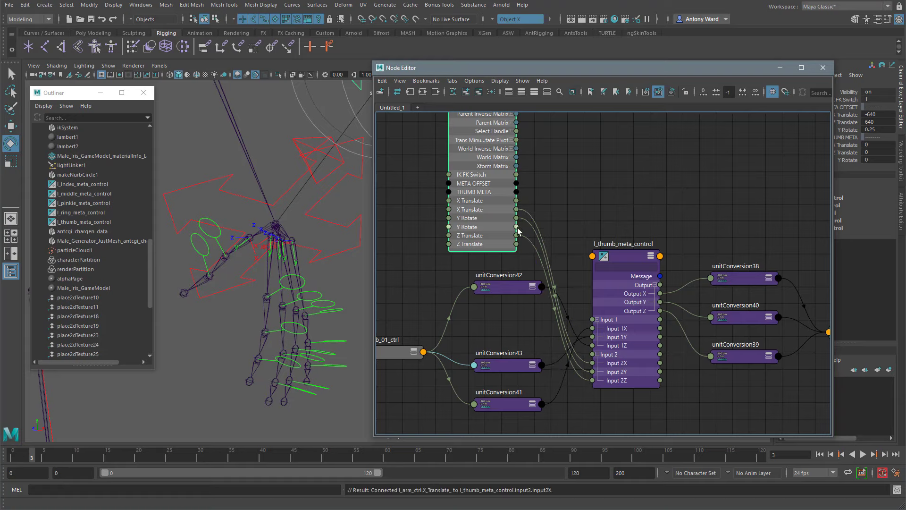
drag(516, 228, 592, 372)
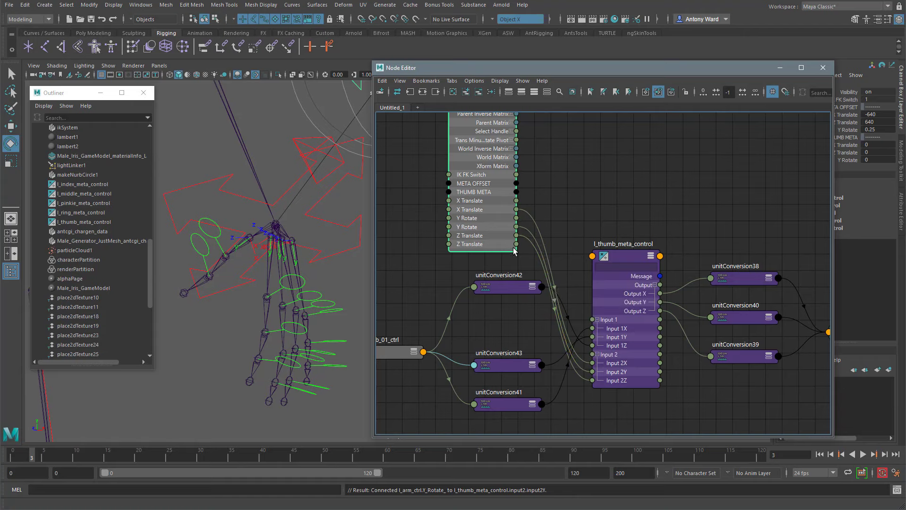
drag(516, 244, 593, 385)
- Copy the META OFFSET values into THUMB META: X Translate -640, Z Translate 640 and Y Rotate 0.25, and close the node graph
double_click(881, 115)
key(ctrl+c)
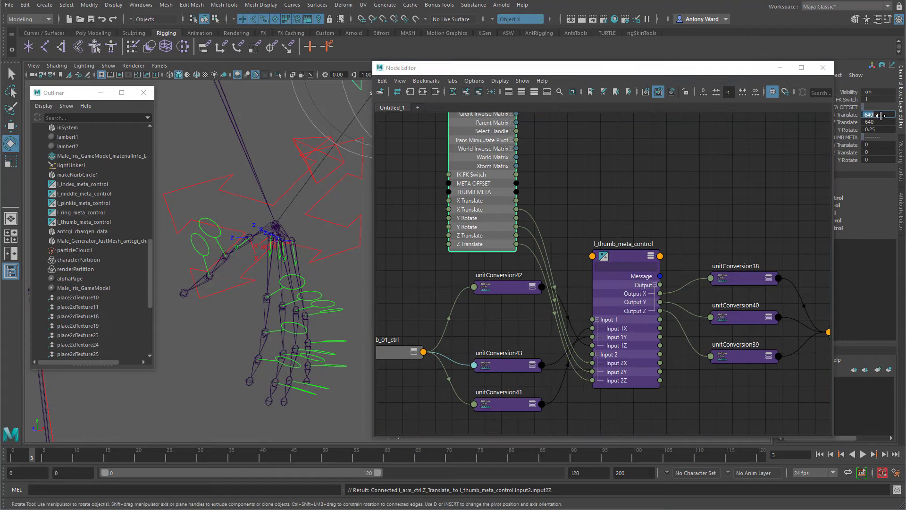
click(879, 144)
key(ctrl+v)
click(880, 122)
key(ctrl+c)
click(880, 152)
key(ctrl+v)
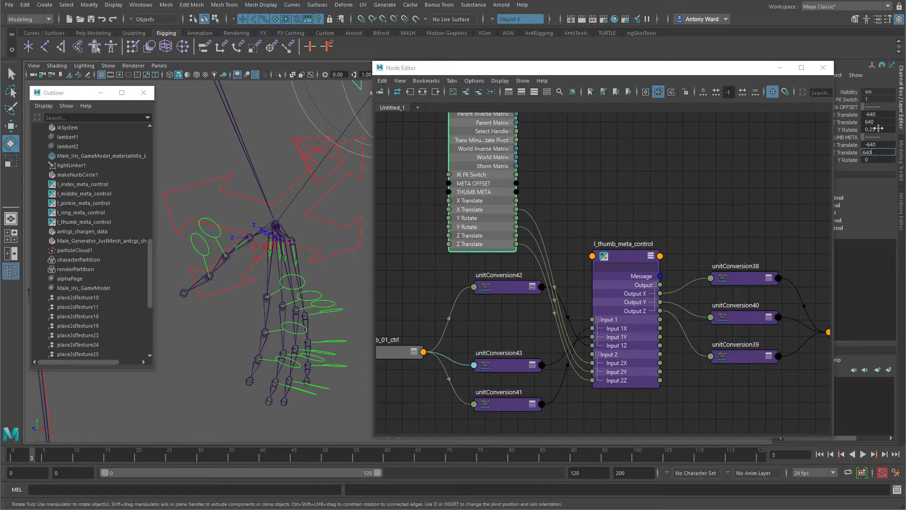
click(878, 128)
key(ctrl+c)
click(874, 160)
key(ctrl+v)
key(Return)
alt+middle_drag(584, 179, 592, 194)
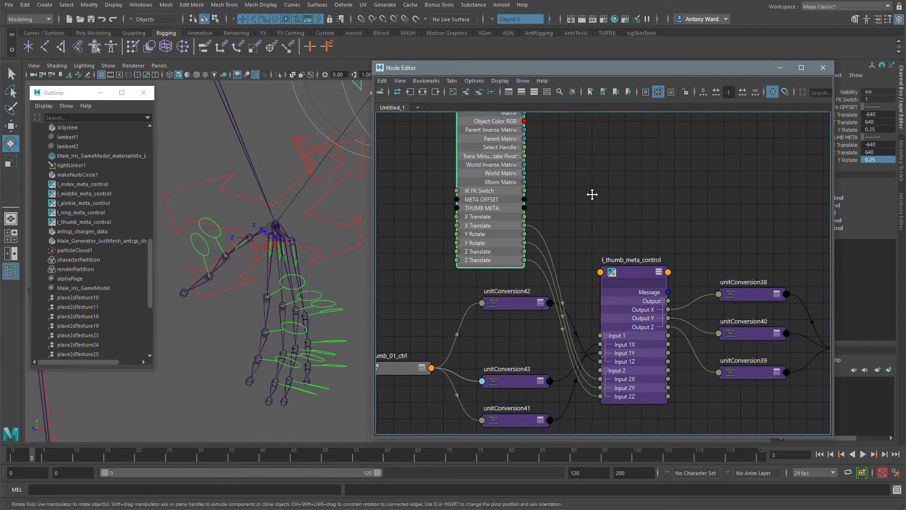
click(823, 68)
- Try moving l_thumb_01_ctrl about -0.017 along X to test how the thumb meta joint responds
alt+middle_drag(319, 275, 397, 270)
scroll(397, 271, up, 1)
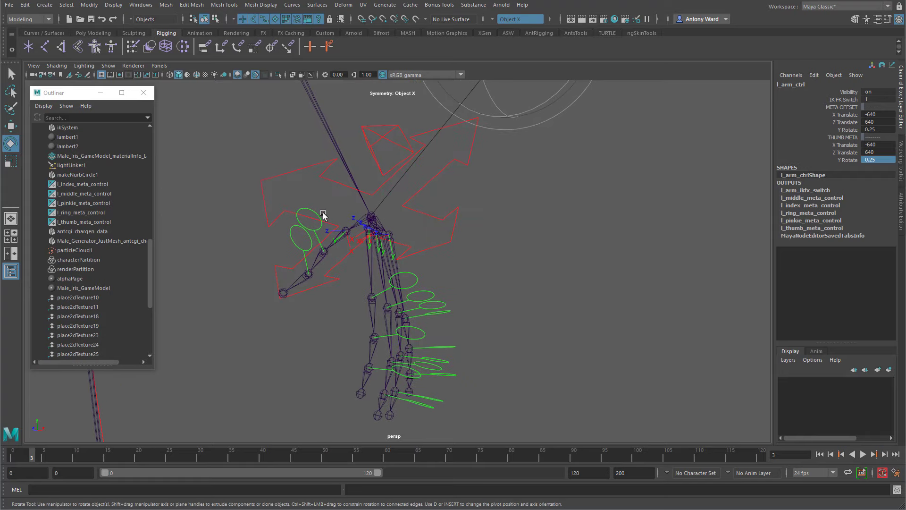
click(318, 212)
key(w)
drag(347, 303, 444, 288)
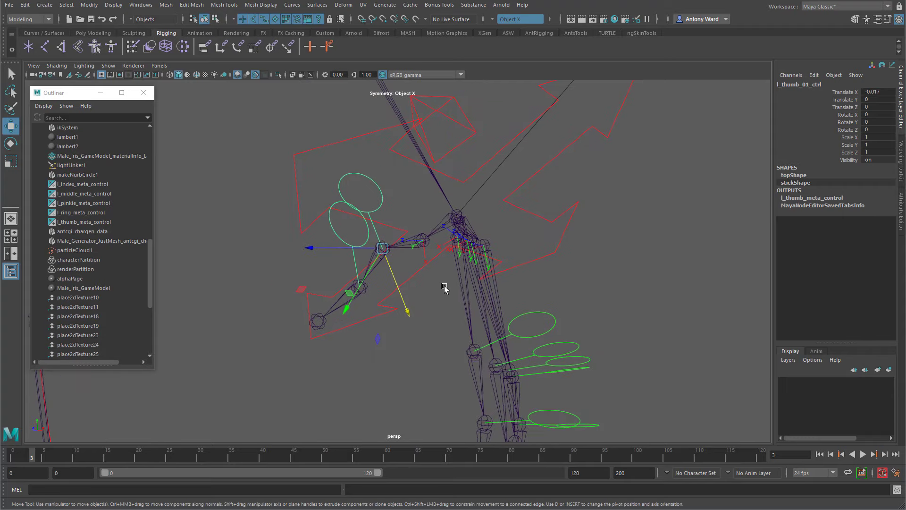
alt+drag(596, 229, 599, 136)
- Adjust the THUMB META X Translate offset on l_arm_ctrl to about -1274 and paste a new value into its Z Translate
drag(603, 104, 614, 127)
alt+drag(591, 189, 531, 184)
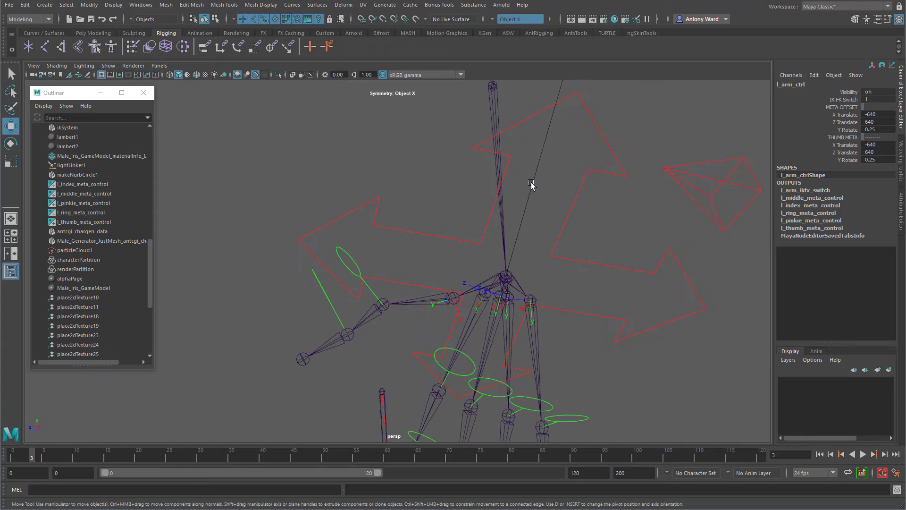
click(843, 145)
middle_drag(641, 204, 633, 204)
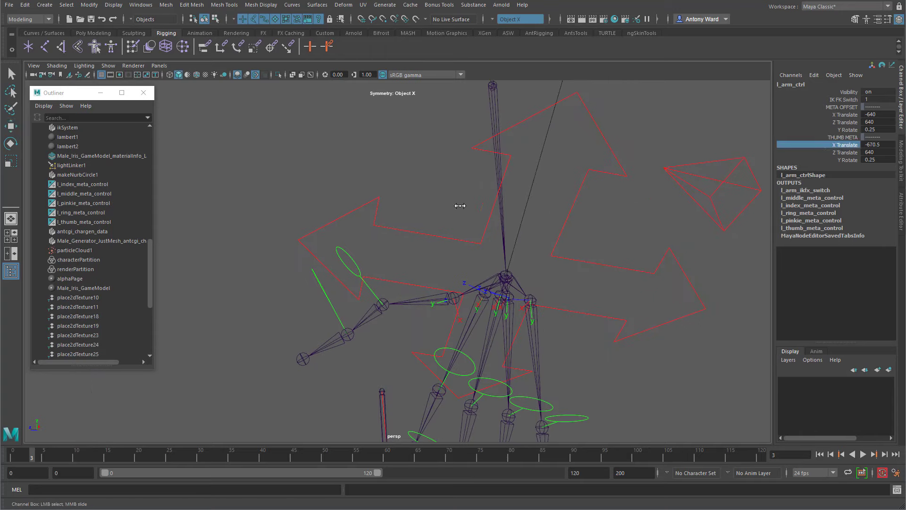
middle_drag(460, 206, 568, 251)
double_click(879, 145)
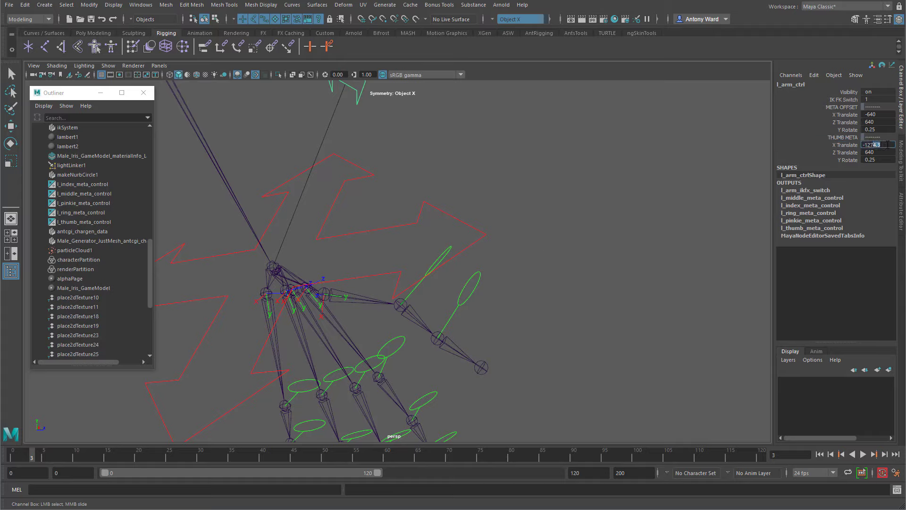
key(Return)
click(879, 152)
key(ctrl+v)
key(Return)
- Try moving l_thumb_01_ctrl and rotating it 18.89 degrees in Y, undoing each test change
click(446, 254)
key(w)
alt+drag(503, 324, 392, 340)
alt+drag(324, 338, 367, 322)
key(ctrl+z)
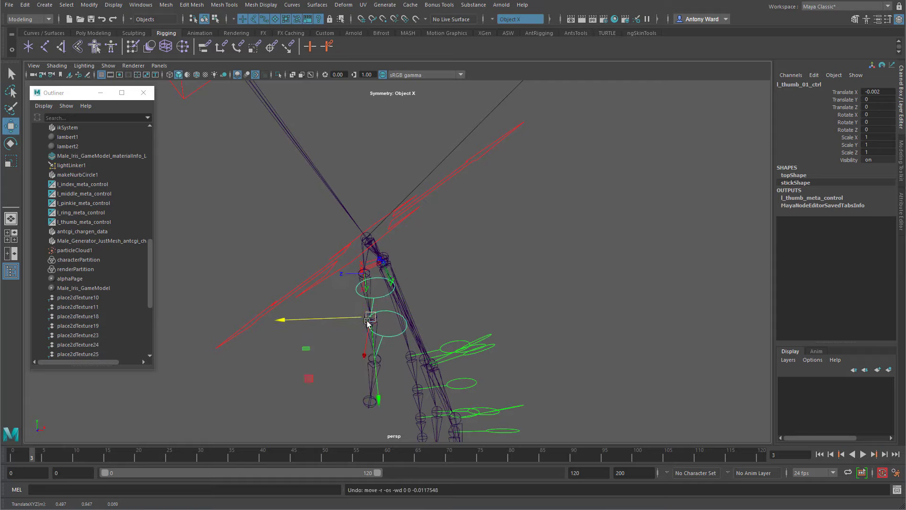
key(e)
drag(369, 273, 338, 275)
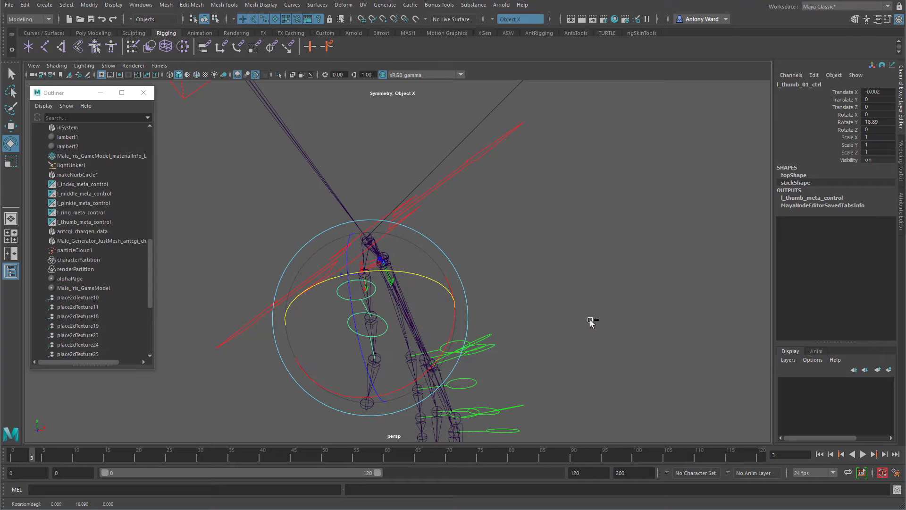
key(ctrl+z)
- Reset Translate X of l_thumb_01_ctrl to 0
alt+drag(589, 324, 505, 292)
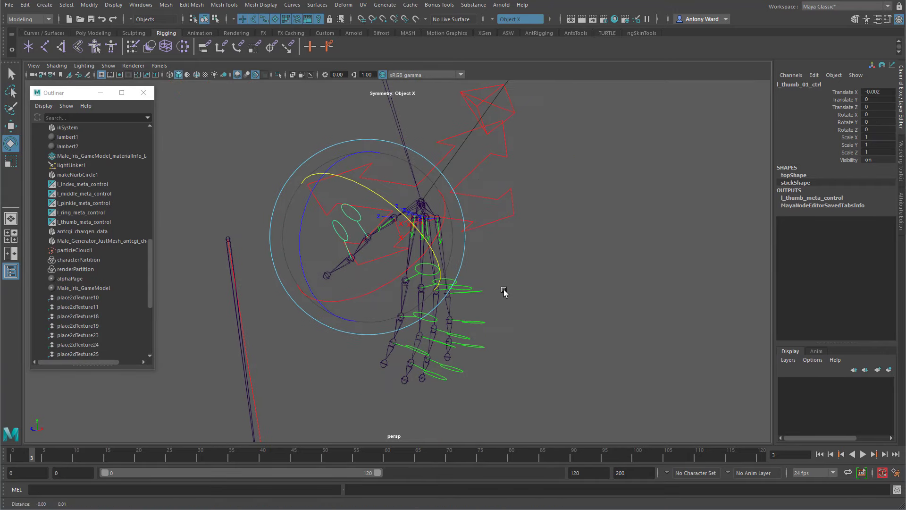
click(886, 92)
text(0)
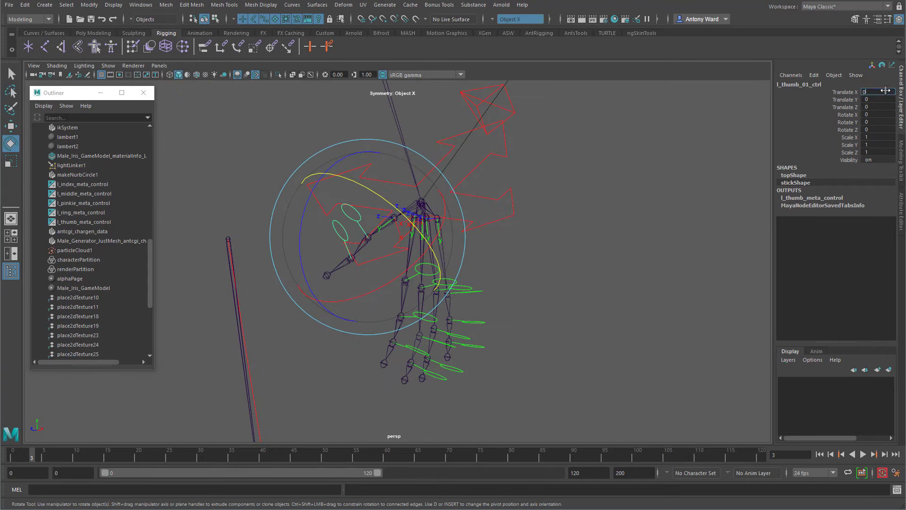
key(Return)
- Select the finger controls and limit the Outliner to DAG objects only
alt+drag(293, 297, 318, 294)
alt+right_drag(318, 294, 422, 296)
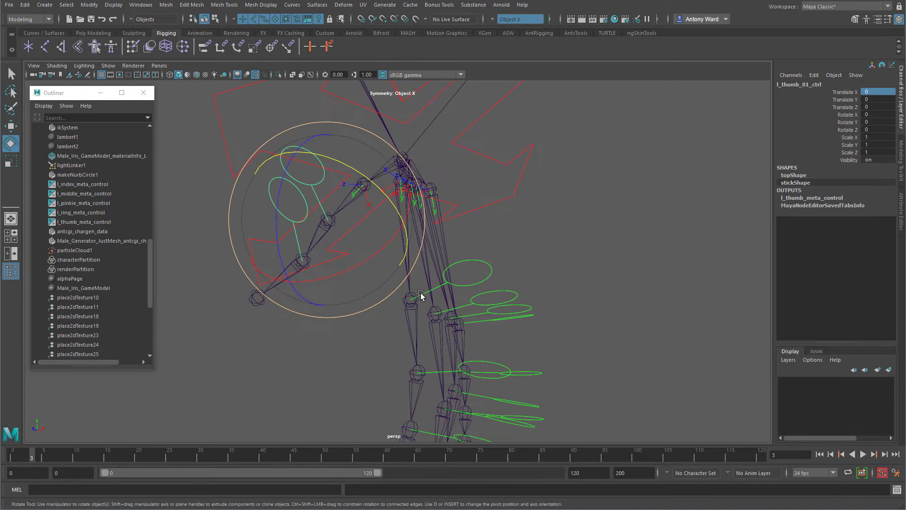
alt+drag(421, 296, 532, 323)
key(w)
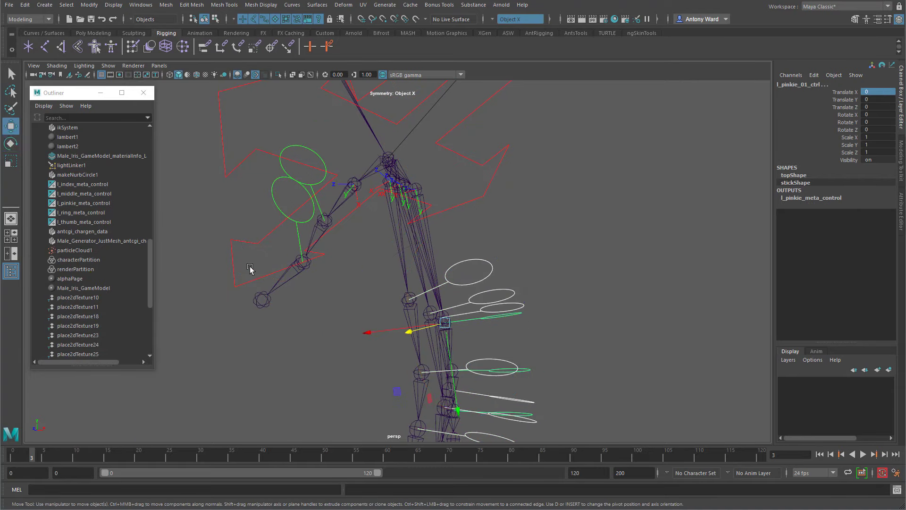
right_click(110, 234)
click(142, 240)
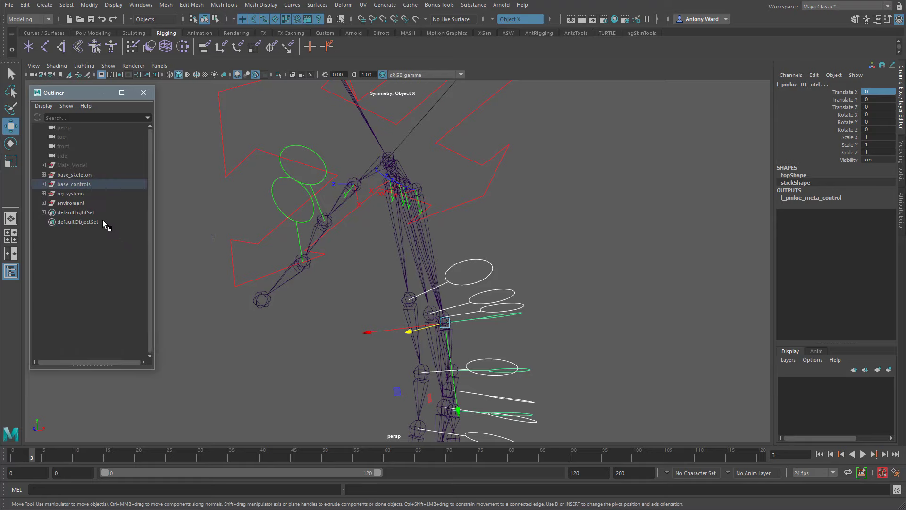
scroll(605, 281, down, 3)
- Try moving the finger controls, undo that, and curl all the fingers by rotating their controls about -30.7 degrees in Z
drag(359, 315, 367, 308)
key(ctrl+z)
alt+drag(578, 354, 561, 338)
drag(530, 277, 476, 393)
key(e)
alt+drag(586, 284, 517, 311)
click(590, 244)
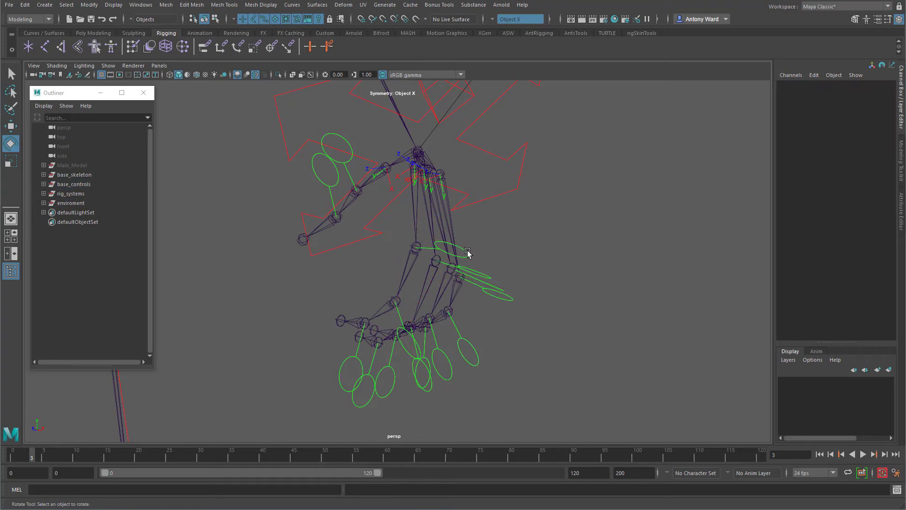
- Try moving l_index_01_ctrl along X on the curled hand, and undo that together with the finger rotations
click(467, 252)
key(w)
mouse_move(391, 249)
mouse_down()
mouse_move(384, 257)
mouse_move(399, 249)
mouse_up()
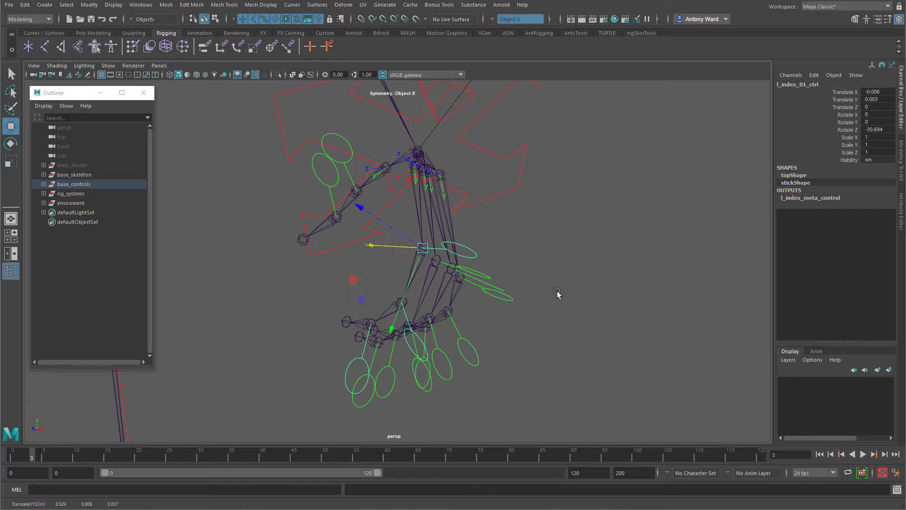
key(ctrl+z)
alt+drag(596, 305, 553, 298)
key(ctrl+z)
key(ctrl+z)
key(ctrl+z)
- Lock the Scale X, Scale Y and Scale Z channels on all finger and thumb controls, and clear the selection
drag(534, 194, 460, 399)
alt+drag(409, 197, 354, 173)
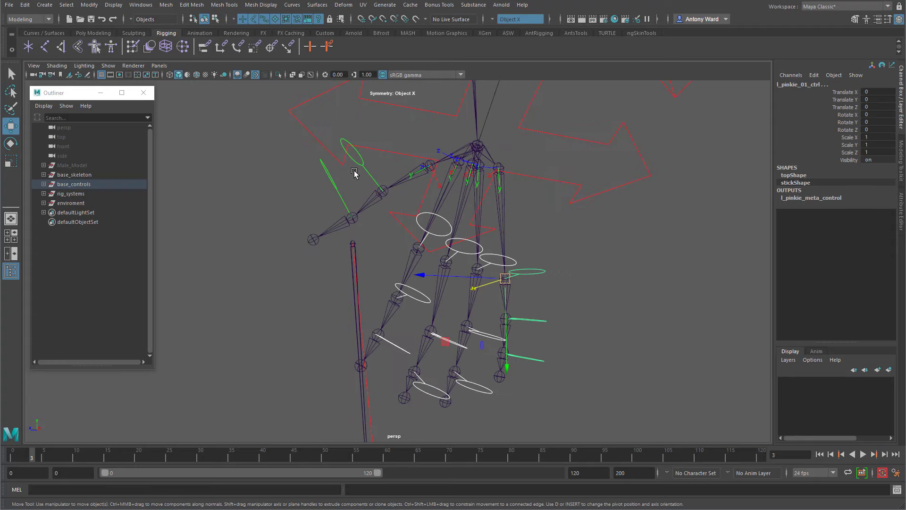
click(335, 181)
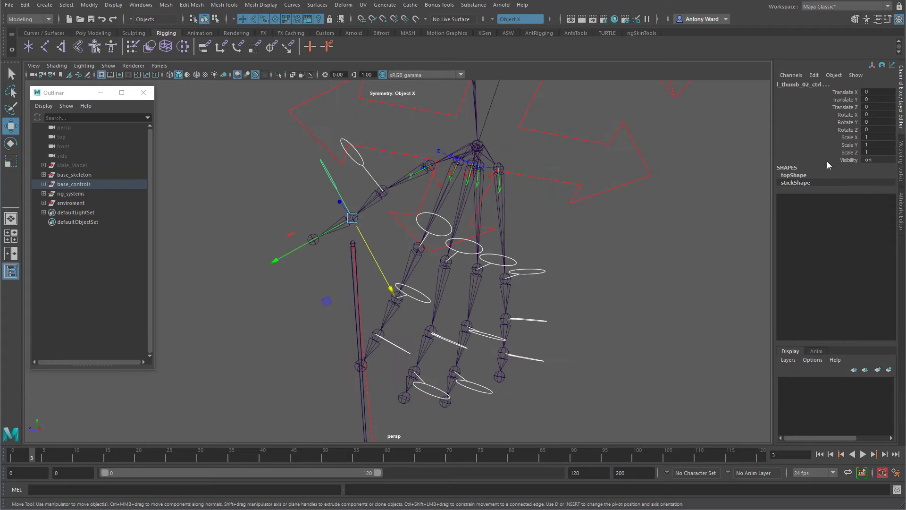
drag(850, 153, 851, 137)
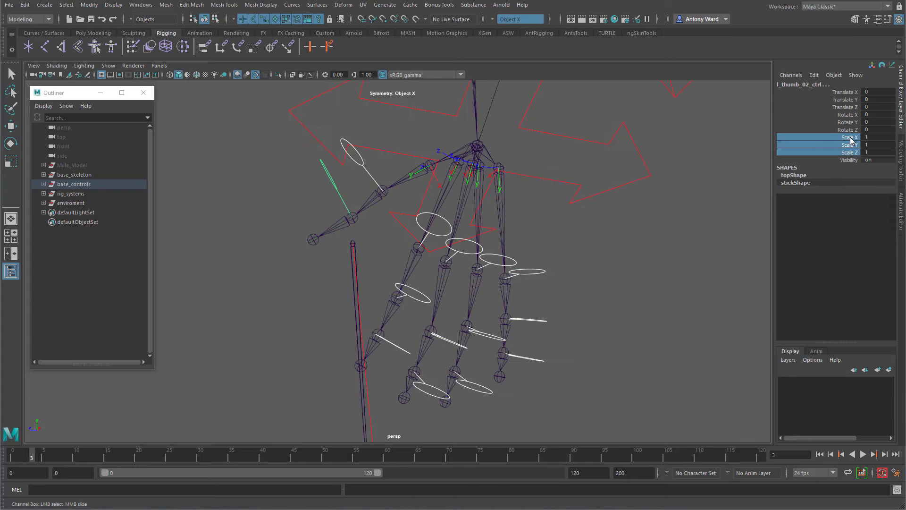
right_click(783, 137)
click(824, 367)
alt+drag(259, 206, 303, 228)
click(607, 335)
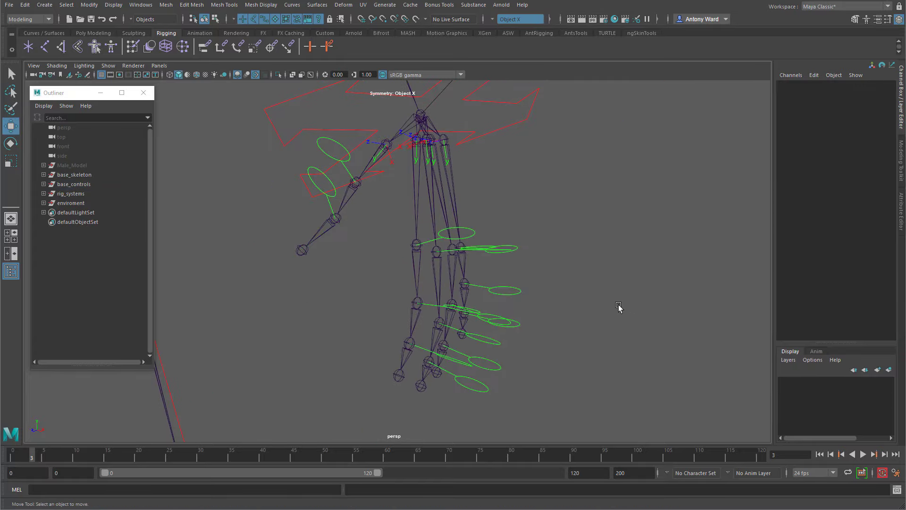
- Hide the local rotation axes on the thumb and finger meta joints, and clear the selection
alt+drag(618, 307, 412, 202)
alt+middle_drag(381, 162, 399, 202)
alt+right_drag(399, 202, 404, 199)
shift+click(407, 195)
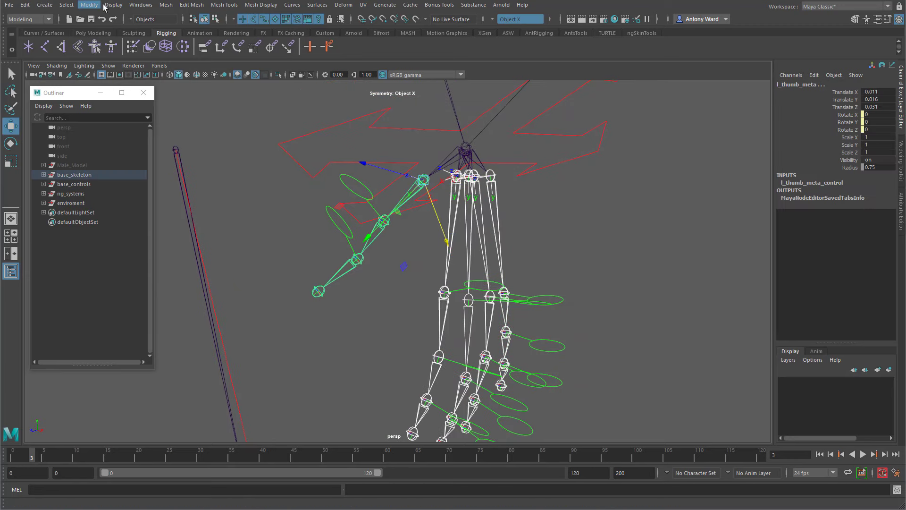
click(118, 5)
mouse_move(163, 114)
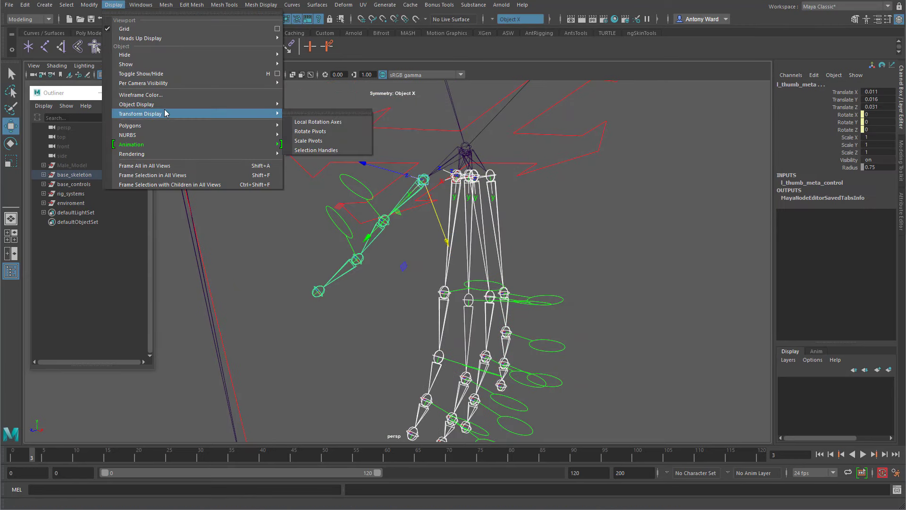
click(316, 122)
alt+drag(618, 326, 530, 245)
click(597, 289)
- Try curling the fingers into a fist, rotating all finger controls about -66.9 degrees in Z and the fingertip controls to about -73.8 degrees
alt+right_drag(531, 245, 455, 193)
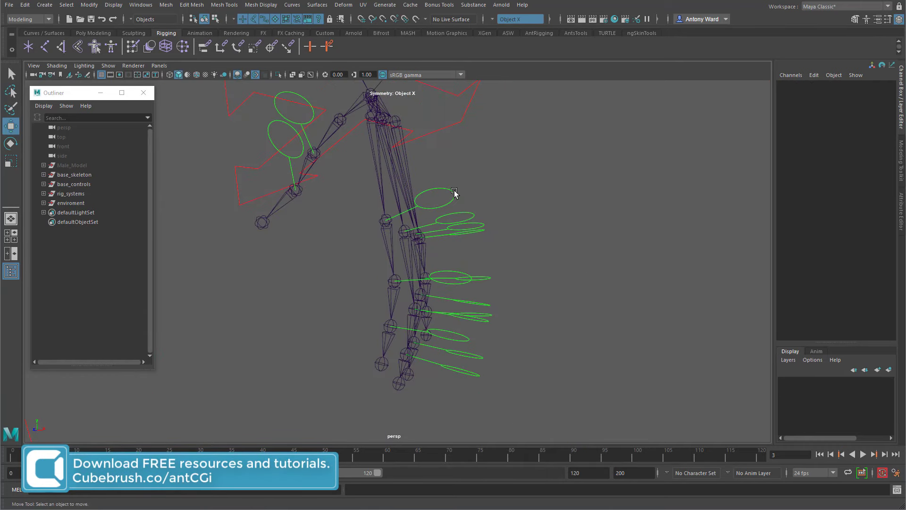
drag(445, 180, 370, 322)
key(e)
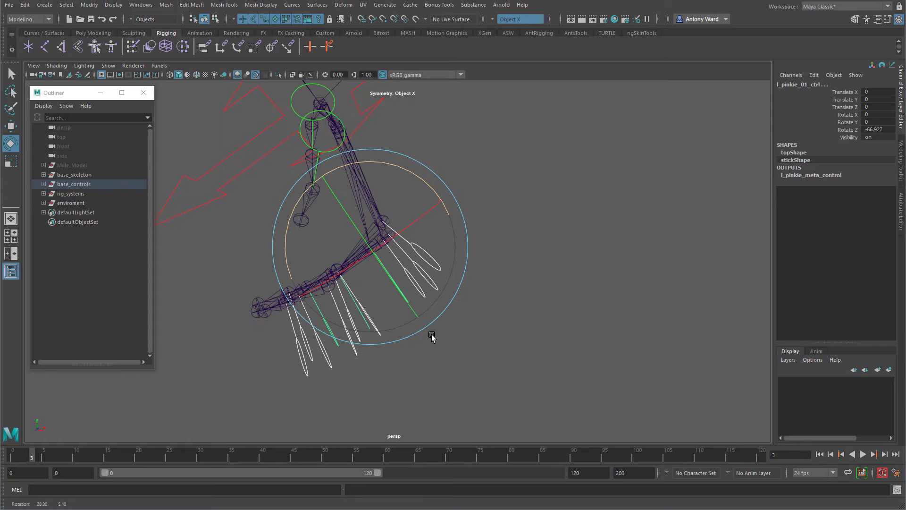
click(350, 314)
drag(381, 195, 418, 293)
click(420, 350)
drag(237, 264, 284, 302)
drag(272, 169, 389, 177)
alt+drag(611, 275, 505, 245)
alt+middle_drag(505, 245, 525, 278)
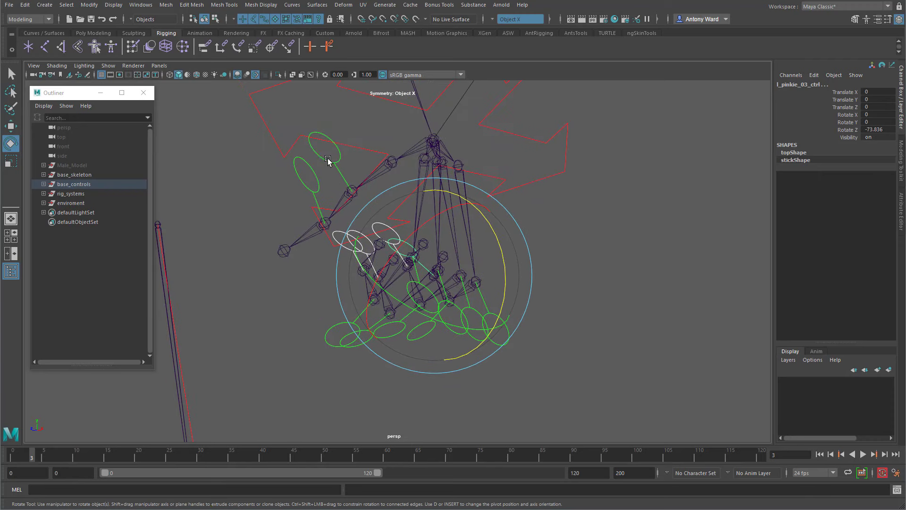
- Try folding the thumb in, rotating l_thumb_02_ctrl to about -63.5 degrees in Z and l_thumb_01_ctrl to about 12.8, 0.5, -31.7 degrees
click(311, 176)
drag(289, 166, 485, 288)
click(529, 302)
click(298, 202)
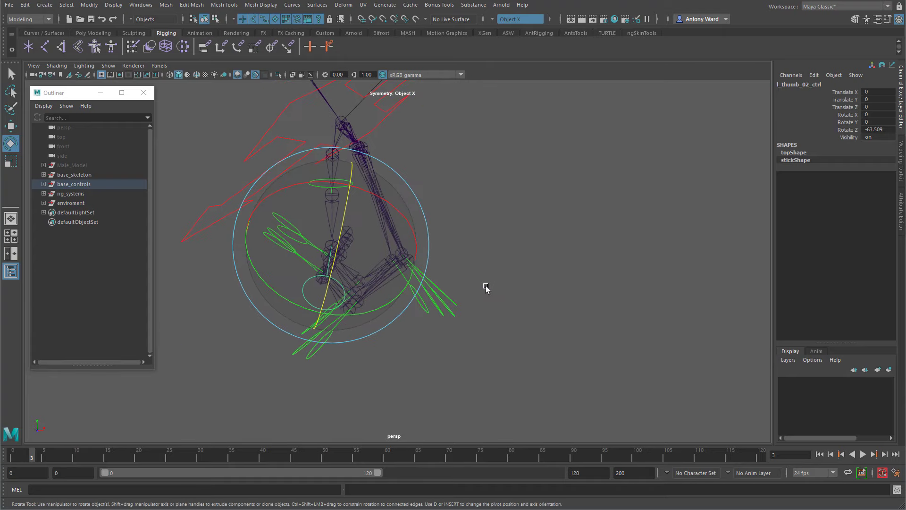
click(485, 288)
click(312, 183)
drag(360, 218, 338, 202)
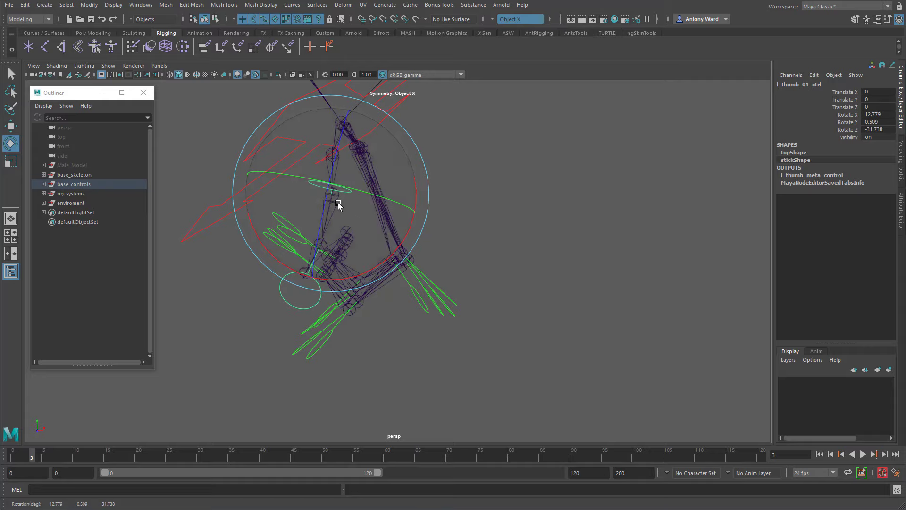
mouse_move(558, 306)
alt+mouse_down()
mouse_move(540, 316)
mouse_move(521, 306)
mouse_move(546, 315)
alt+mouse_up()
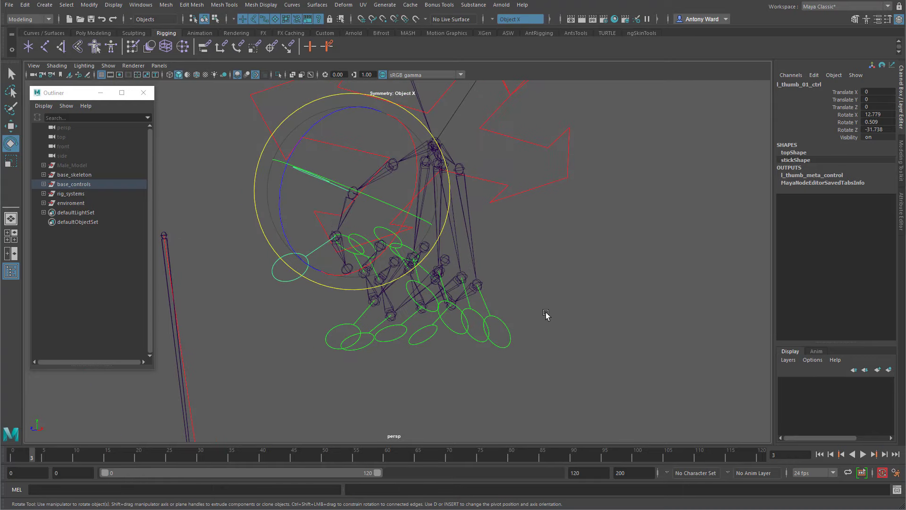
- Undo all the finger and thumb test rotations to restore the relaxed hand pose, and clear the selection
key(ctrl+z)
key(ctrl+z)
key(ctrl+z)
key(ctrl+z)
key(ctrl+z)
key(ctrl+z)
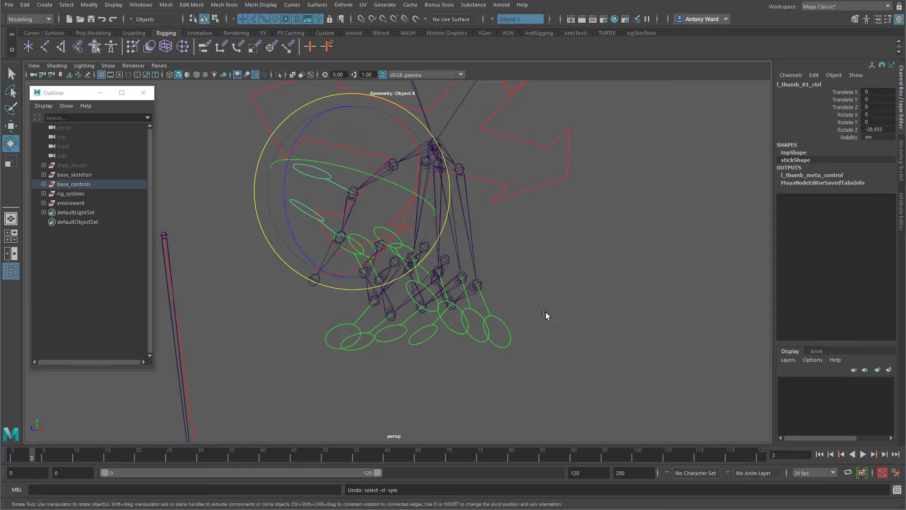
key(ctrl+z)
key(ctrl+z)
key(ctrl+z)
key(ctrl+z)
key(ctrl+z)
key(ctrl+z)
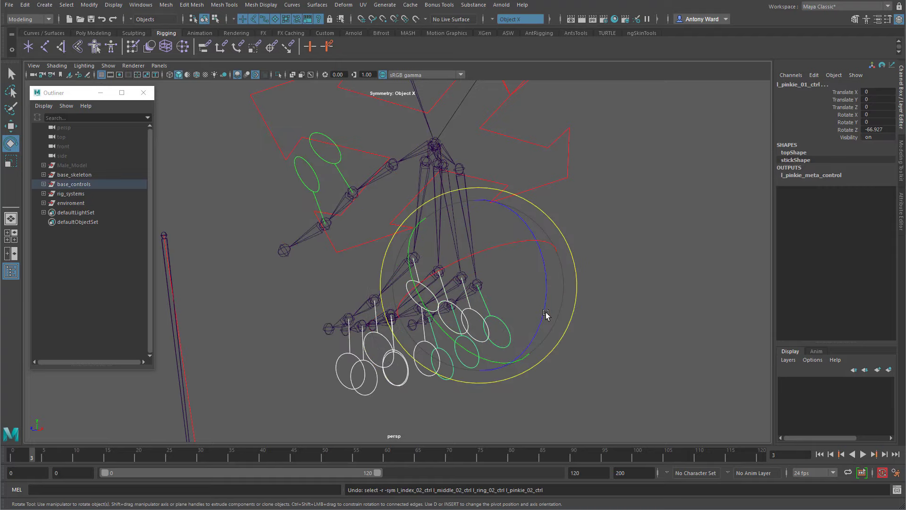
key(ctrl+z)
alt+drag(591, 318, 609, 322)
alt+right_drag(609, 321, 553, 319)
alt+middle_drag(548, 275, 536, 310)
alt+right_drag(537, 309, 593, 300)
click(593, 299)
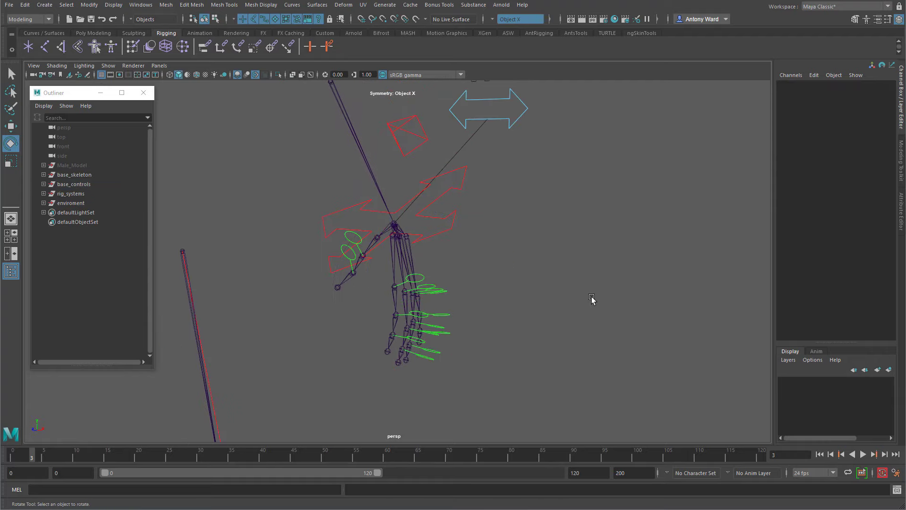
- Switch to the Animation menu set and open the Set Driven Key window beside the hand
click(156, 5)
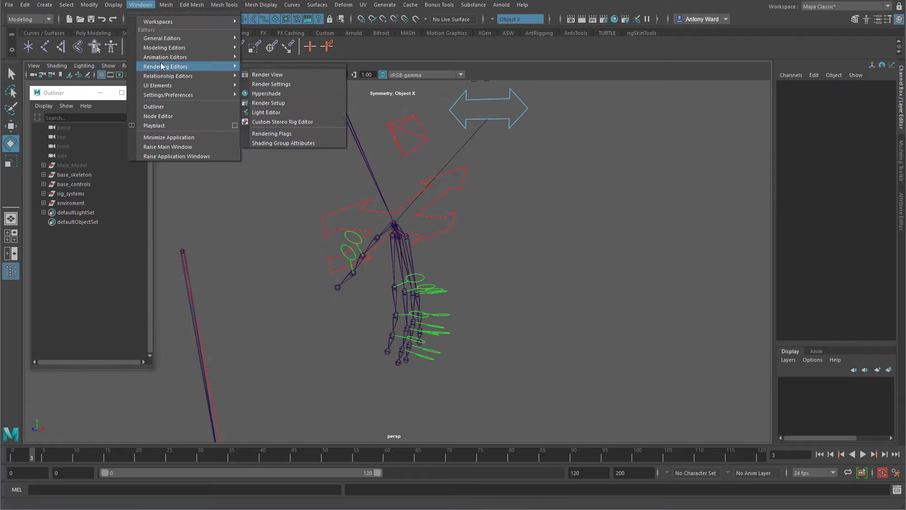
click(116, 6)
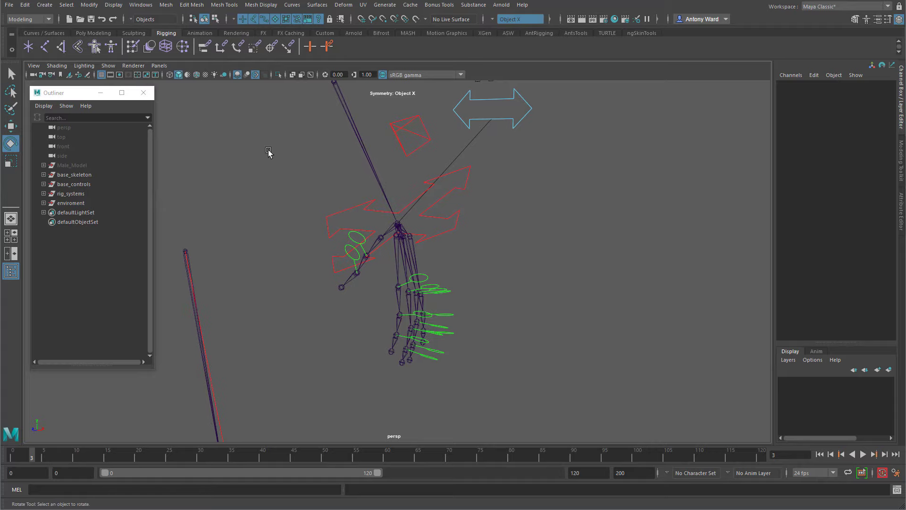
key(space)
click(44, 18)
click(26, 48)
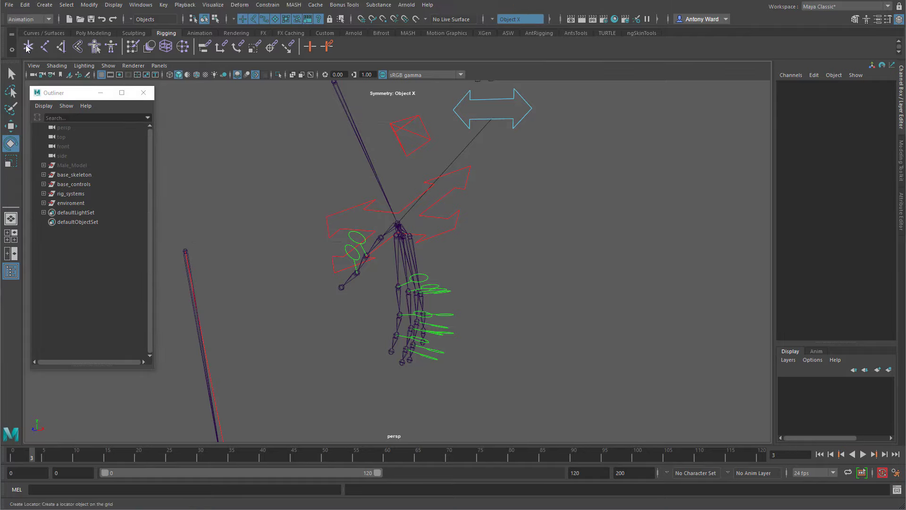
click(162, 6)
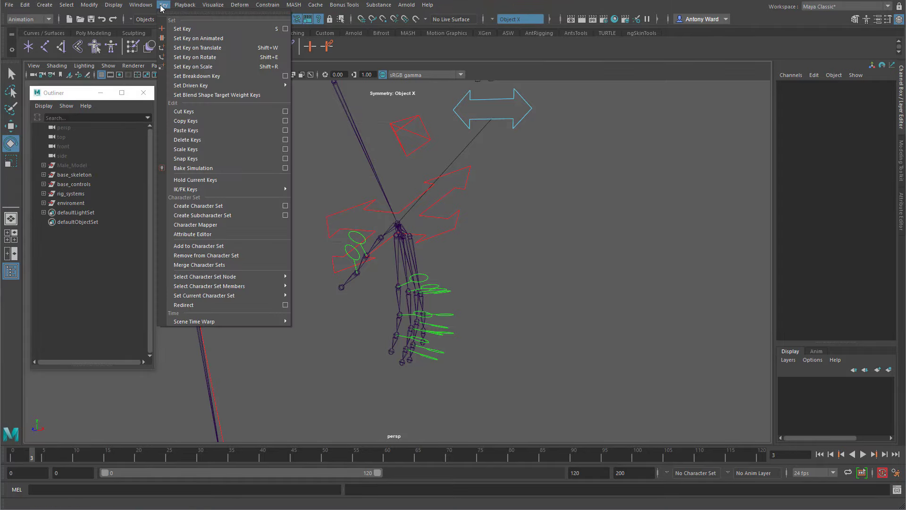
mouse_move(264, 86)
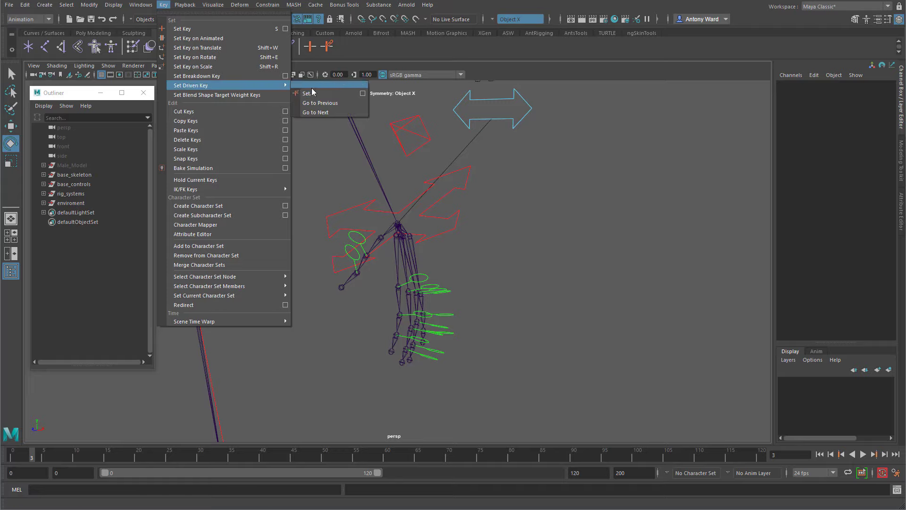
click(364, 95)
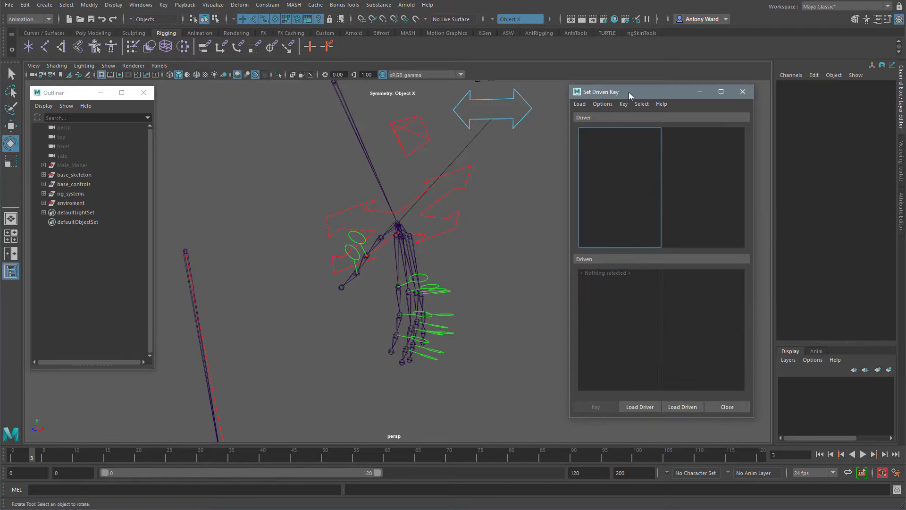
drag(629, 93, 637, 94)
alt+middle_drag(467, 230, 450, 209)
alt+right_drag(450, 208, 502, 205)
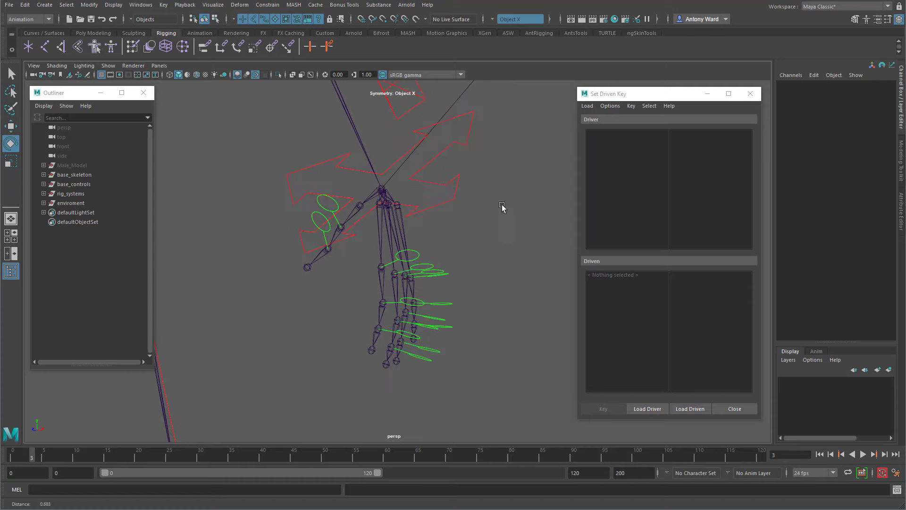
- Try rotating the index finger's base control l_index_01_ctrl, and undo the rotation
alt+drag(502, 207, 455, 277)
click(417, 251)
key(ctrl+z)
key(ctrl+z)
key(ctrl+z)
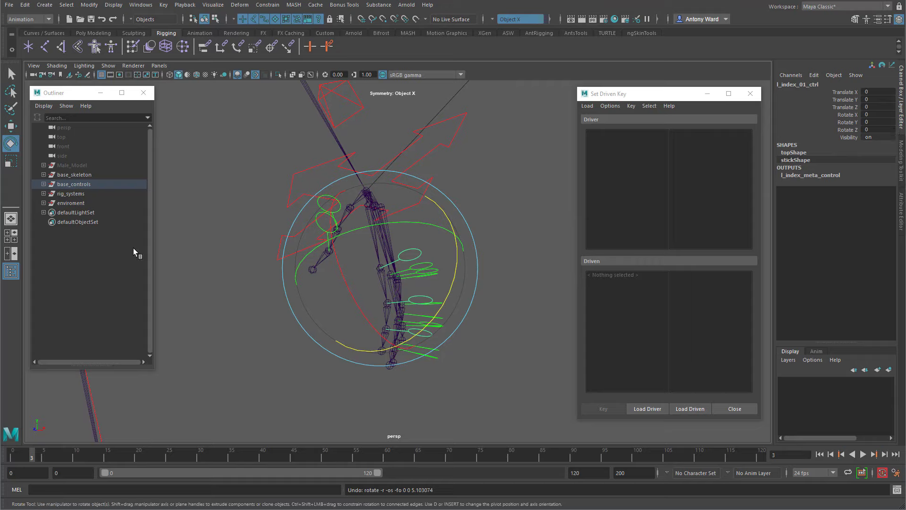
- Expand the index finger's hierarchy under l_hand in the Outliner, select l_index_01_ctrl_offset, and enlarge the Outliner to show the whole chain
right_click(105, 251)
click(132, 277)
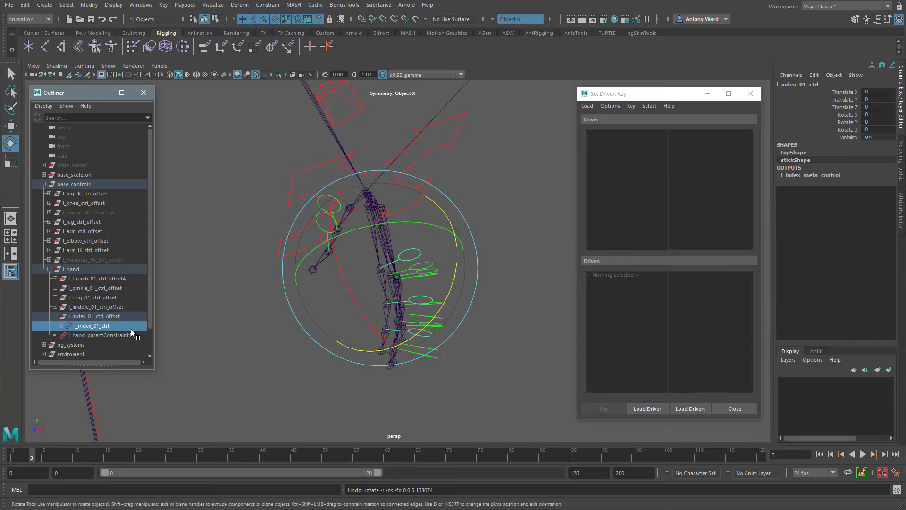
click(95, 316)
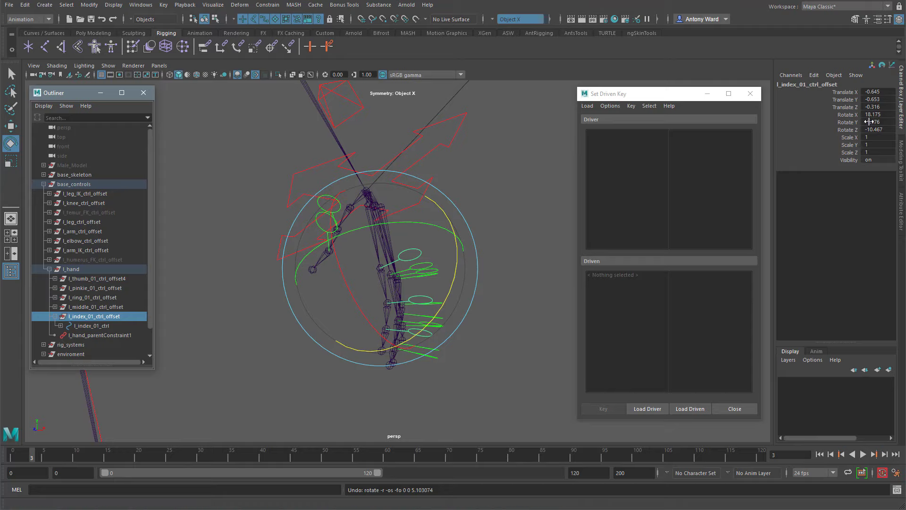
alt+drag(500, 272, 491, 260)
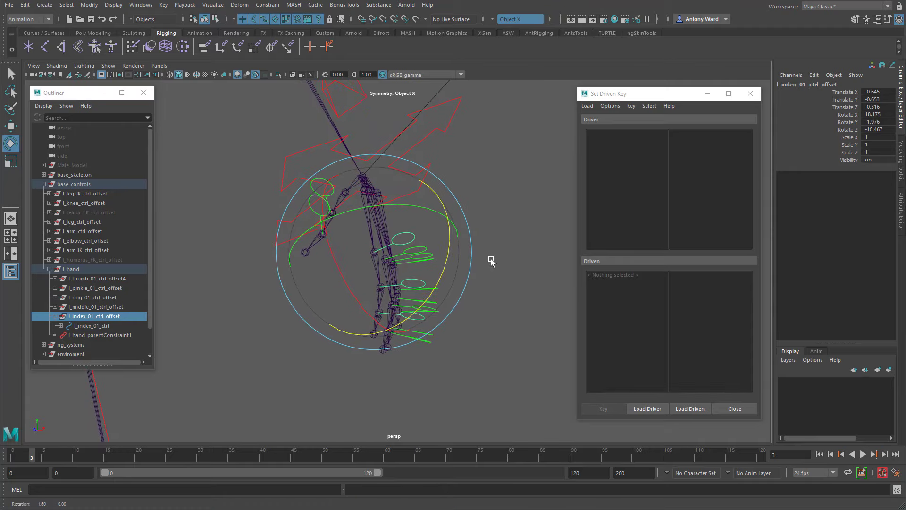
click(60, 326)
click(67, 335)
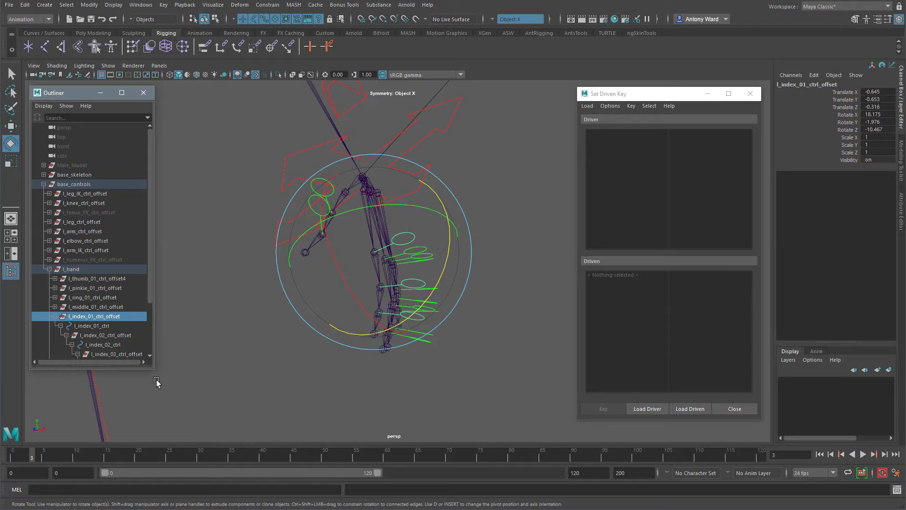
drag(154, 372, 187, 426)
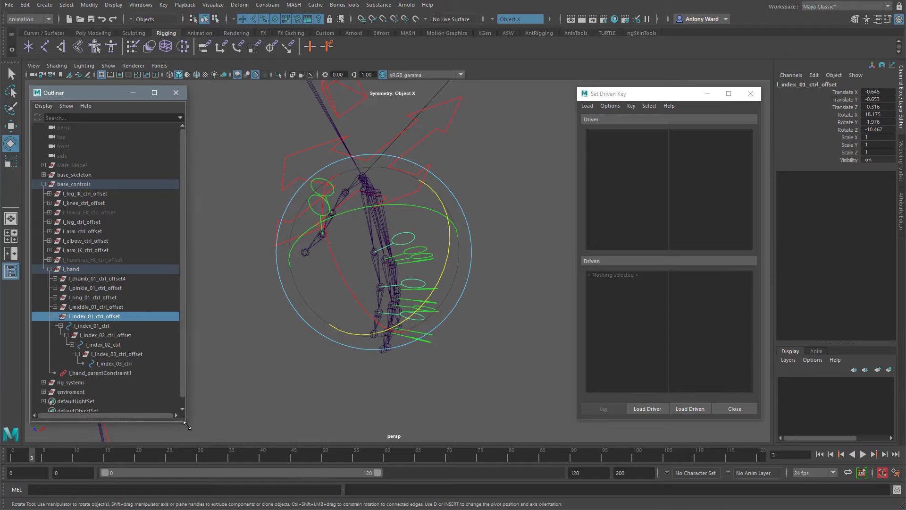
- Group l_index_03_ctrl, l_index_02_ctrl and l_index_01_ctrl each into its own group beneath the corresponding offset node
click(135, 366)
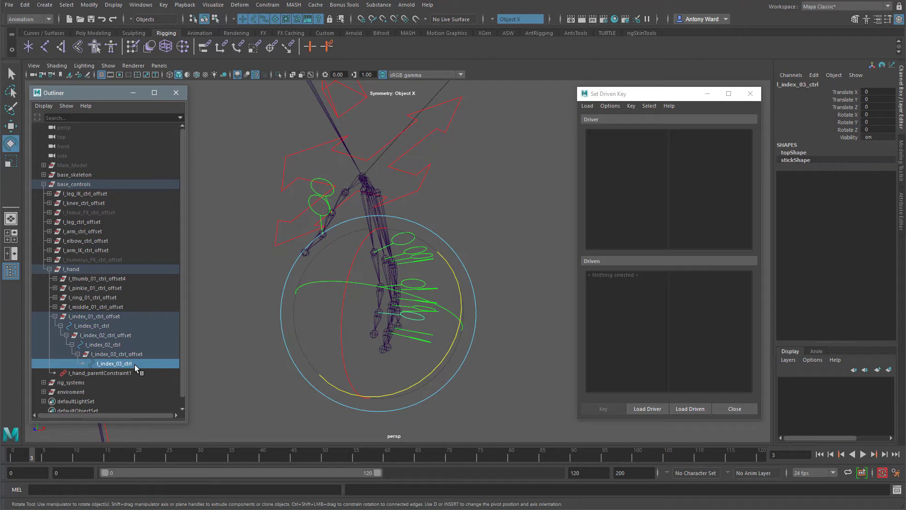
key(ctrl+g)
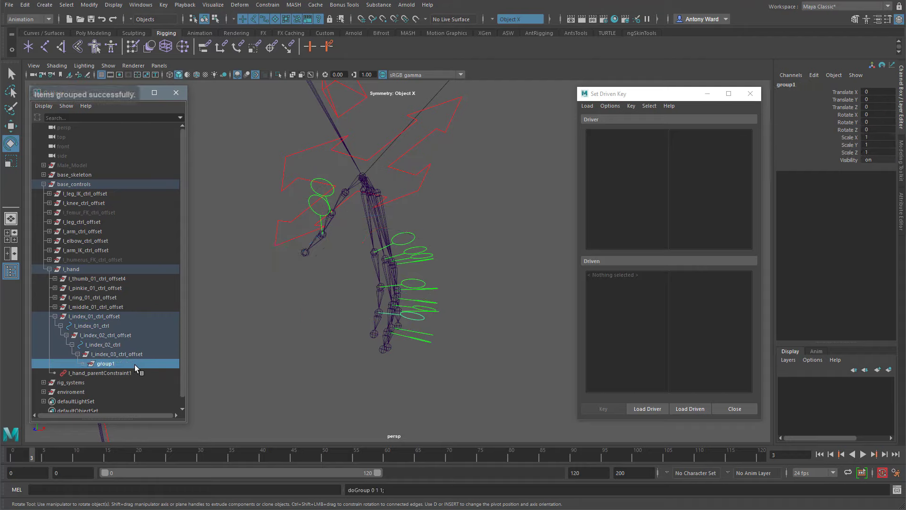
click(115, 345)
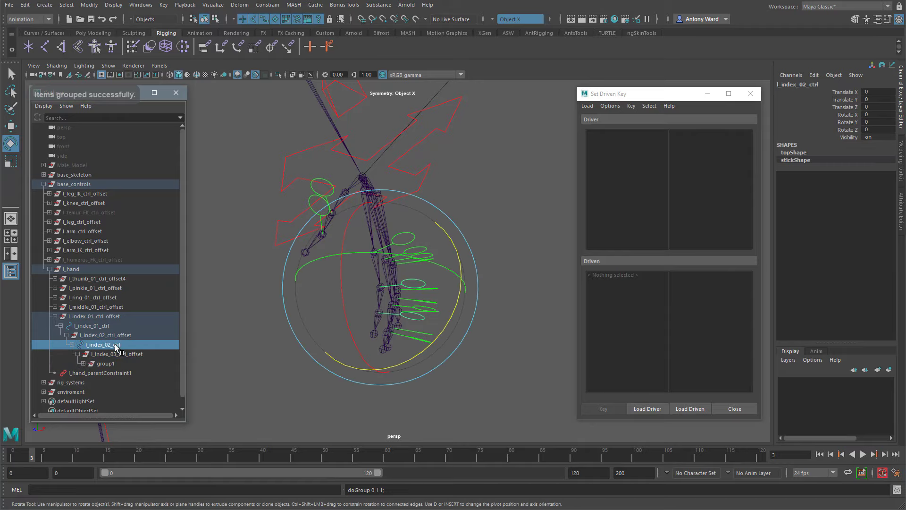
key(ctrl+g)
click(109, 326)
key(ctrl+g)
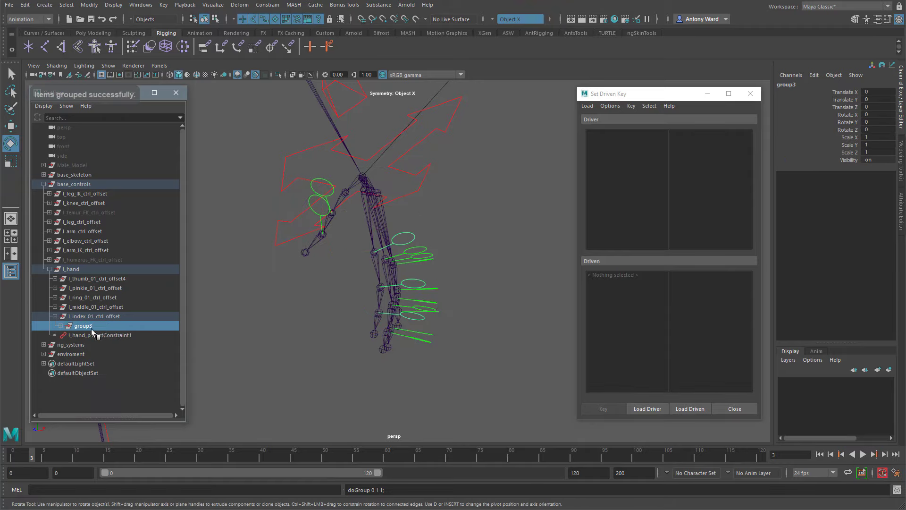
click(55, 316)
click(55, 317)
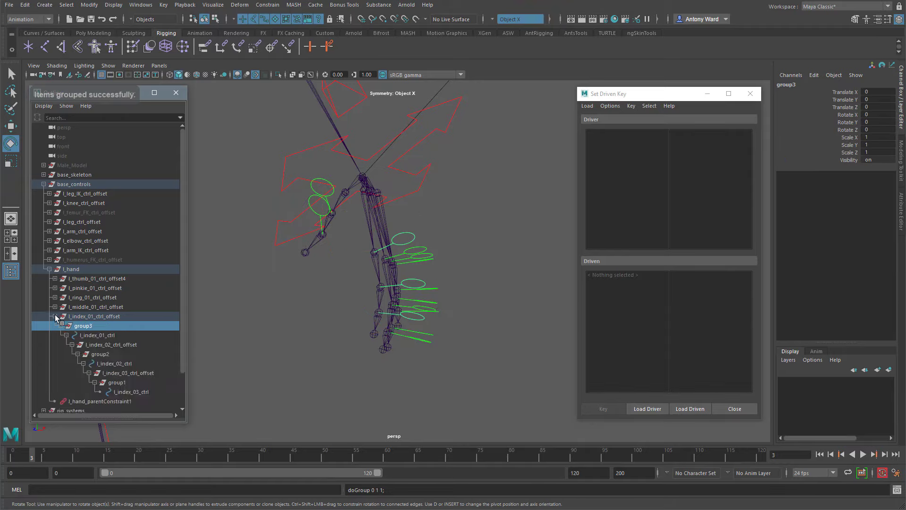
- Try to snap the pivot of l_index_02_ctrl's new parent group to the index finger's middle joint, and undo the pivot move
alt+middle_drag(326, 336, 336, 323)
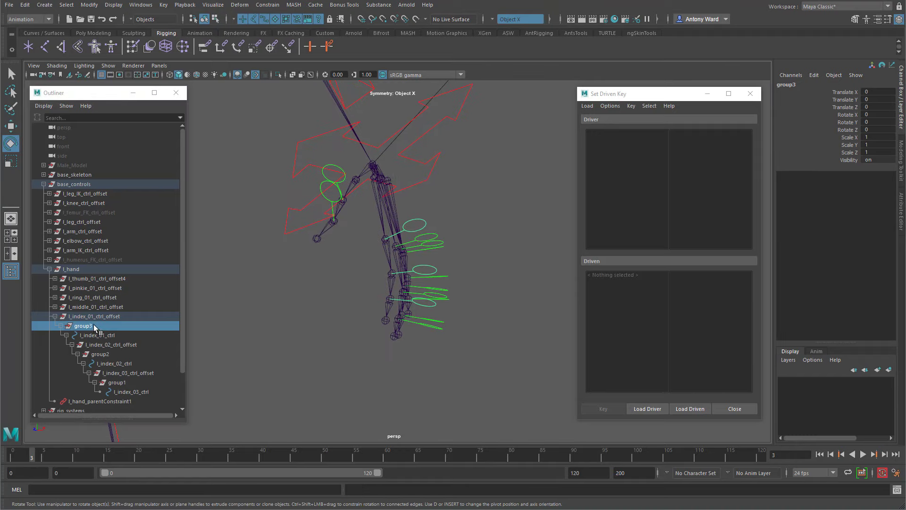
key(w)
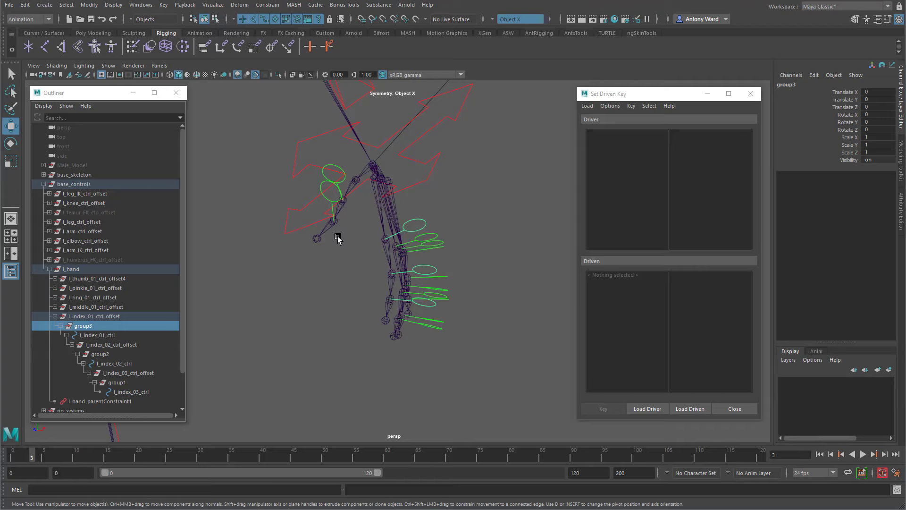
alt+middle_drag(338, 239, 337, 239)
key(d)
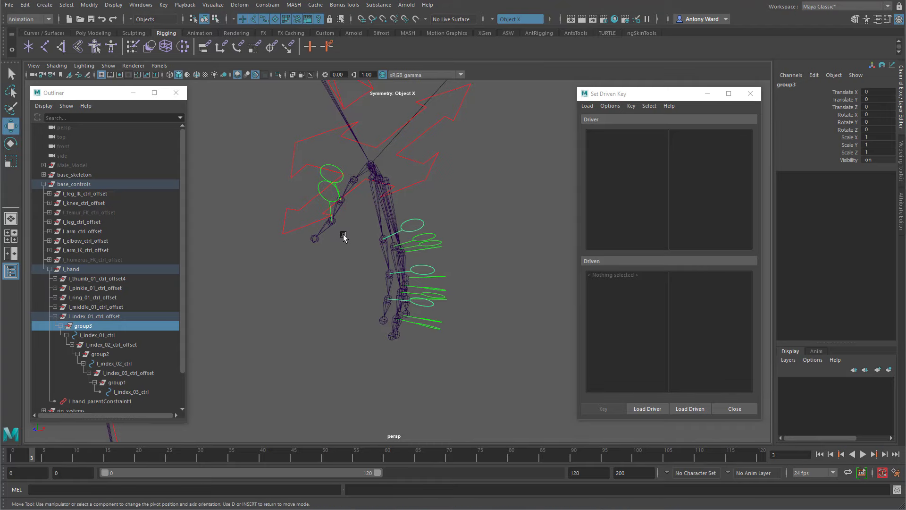
click(110, 352)
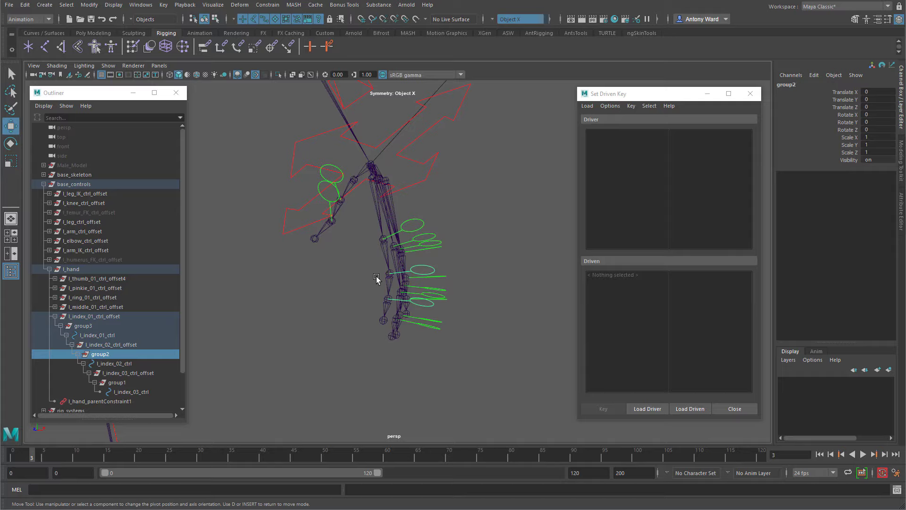
middle_drag(376, 277, 388, 277)
key(ctrl+z)
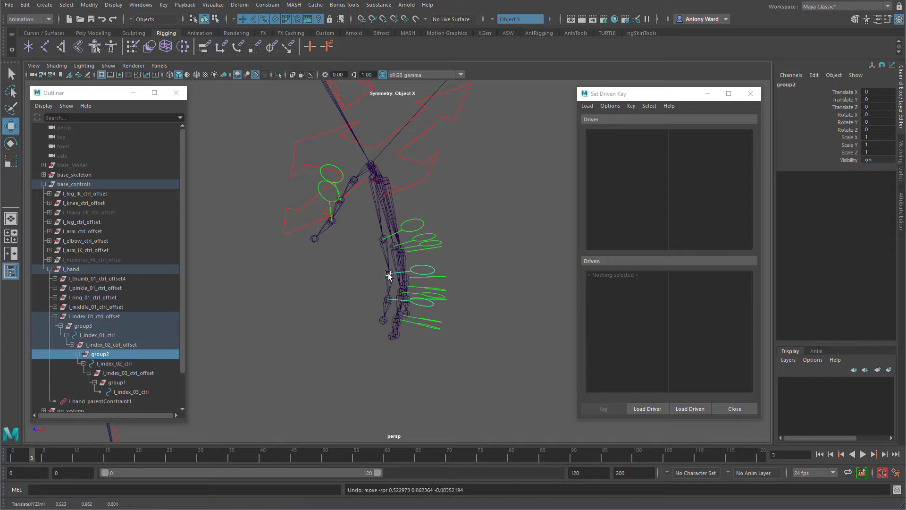
alt+drag(332, 325, 402, 293)
key(d)
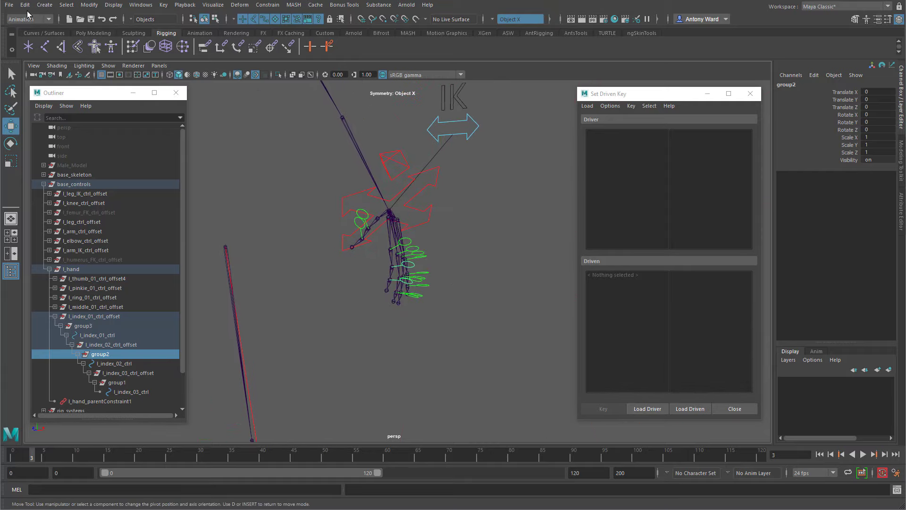
- Center the pivot of group2 above l_index_02_ctrl and snap it to the index finger's middle joint
click(89, 6)
click(123, 74)
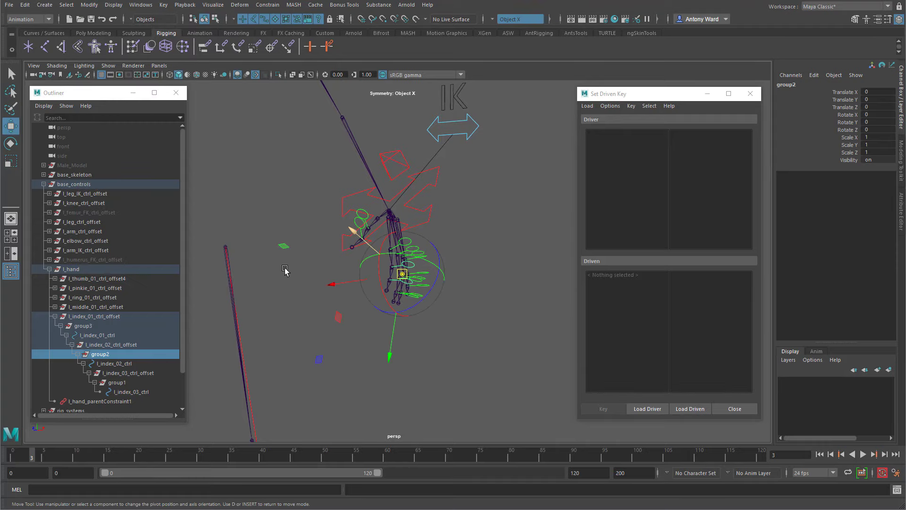
alt+right_drag(285, 270, 591, 254)
key(v)
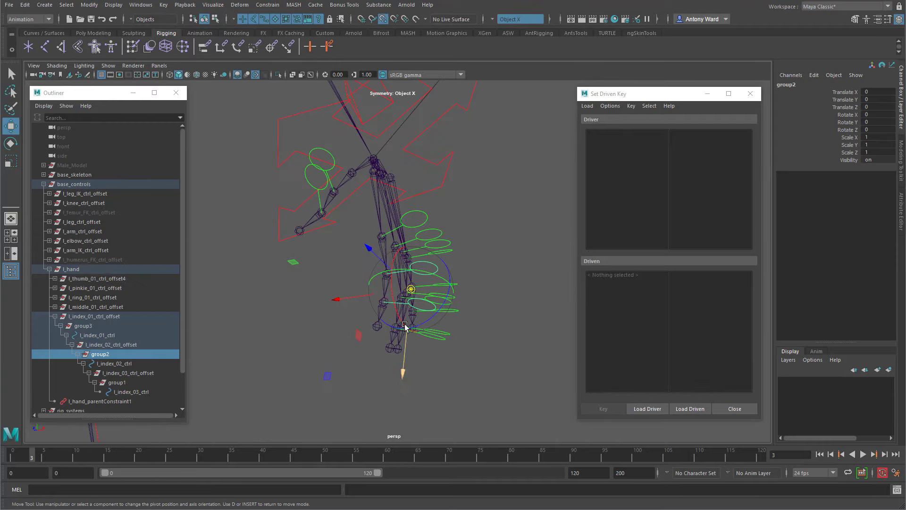
drag(409, 290, 393, 277)
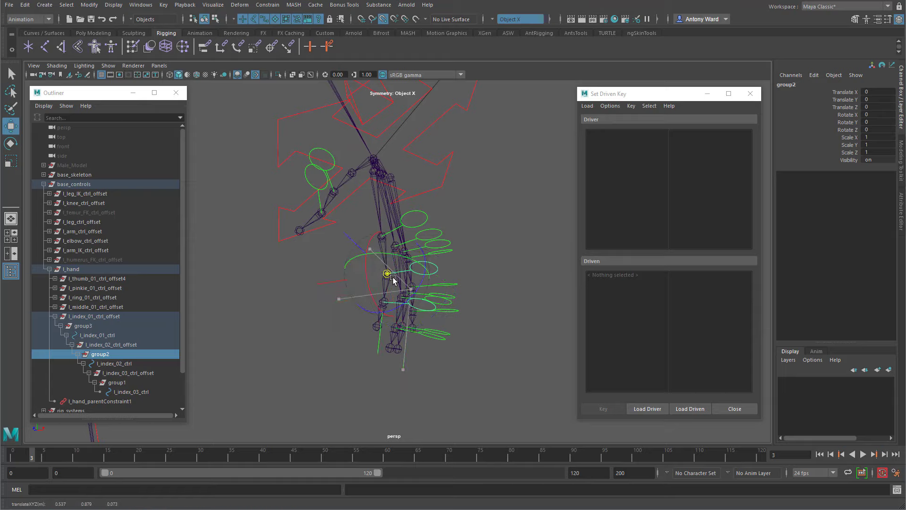
- Center the pivot of group1 above l_index_03_ctrl and snap it to the index finger's third joint
click(137, 379)
click(89, 5)
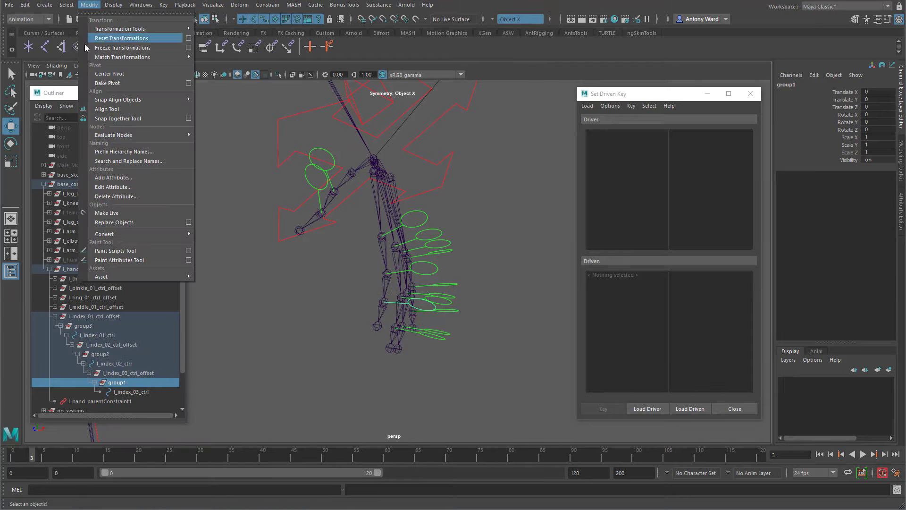
click(118, 76)
drag(408, 306, 385, 304)
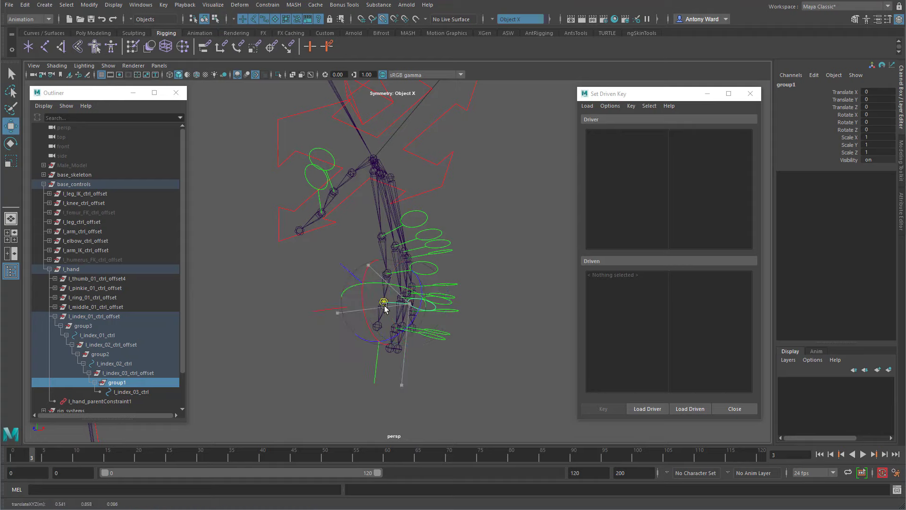
key(d)
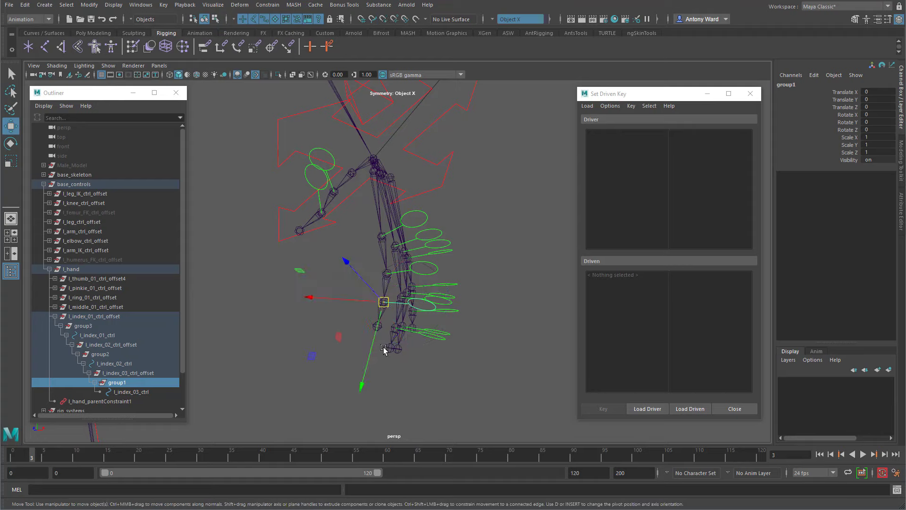
- Test the pivots by rotating group1, group2 and group3 of the index finger one by one, and undo each rotation
key(e)
alt+drag(384, 349, 405, 336)
drag(452, 320, 429, 338)
key(ctrl+z)
click(515, 335)
click(107, 355)
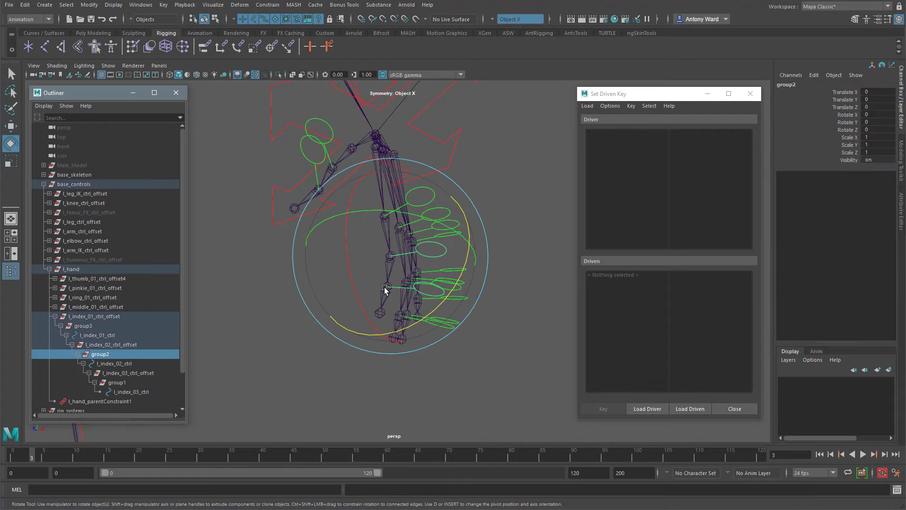
drag(442, 295, 410, 317)
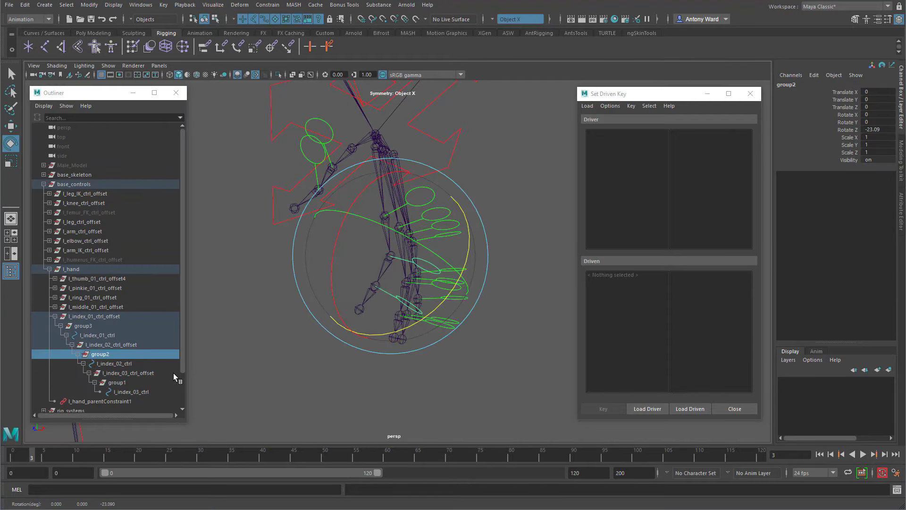
key(ctrl+z)
click(89, 326)
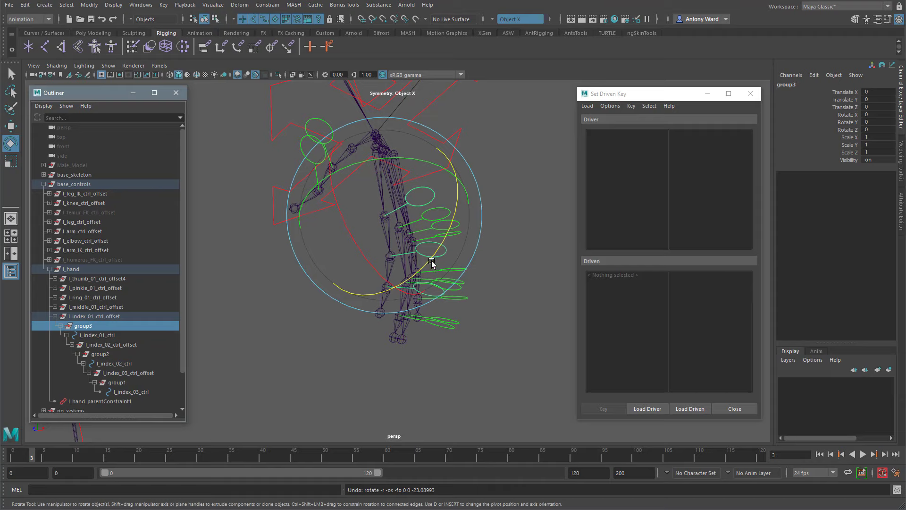
drag(432, 263, 354, 303)
key(ctrl+z)
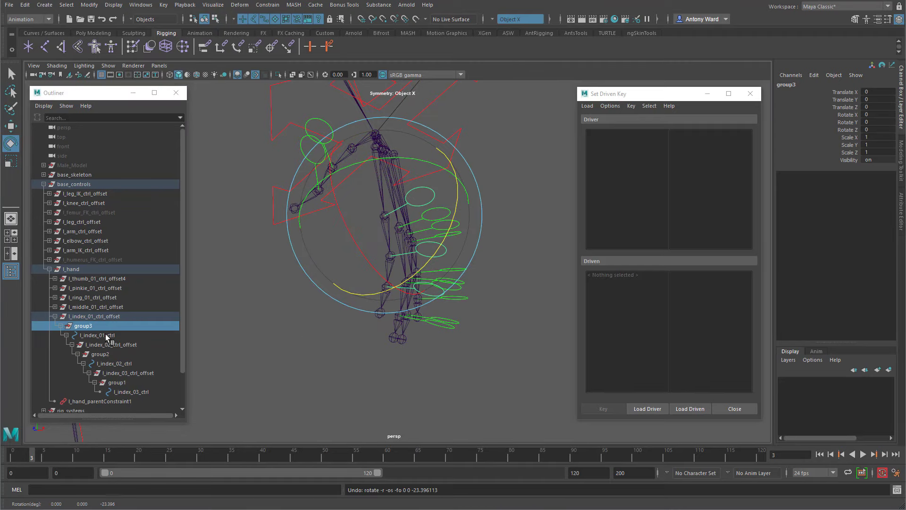
- Rename group3, group2 and group1 in the index chain as l_index_01_pose, l_index_02_pose and l_index_03_pose
double_click(106, 336)
key(ctrl+c)
double_click(90, 326)
key(ctrl+v)
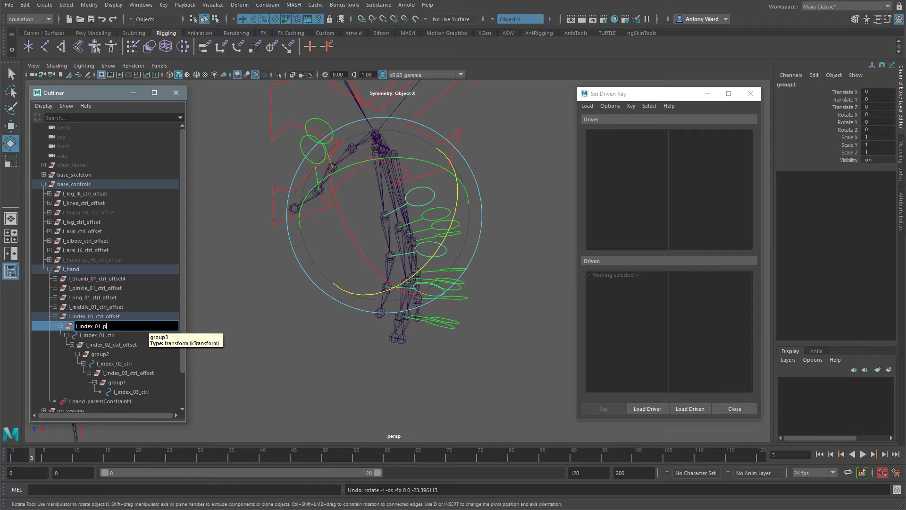
double_click(123, 363)
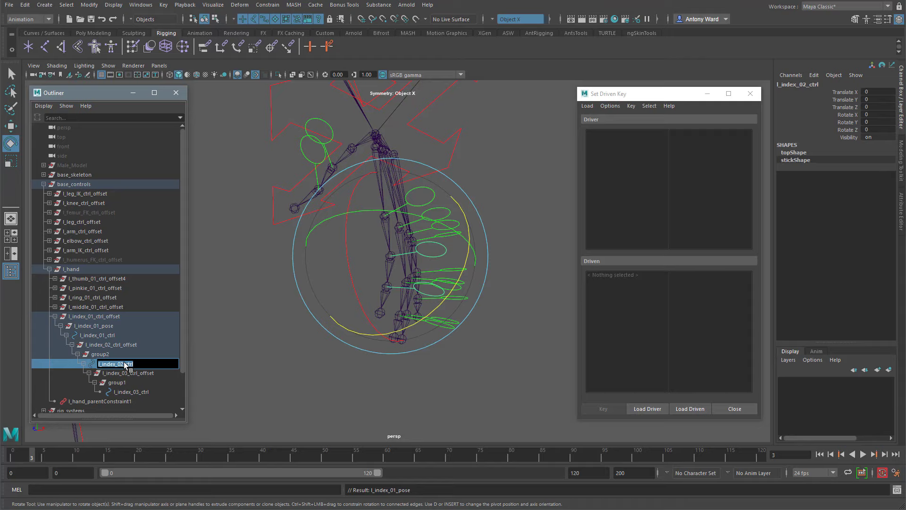
double_click(100, 354)
key(ctrl+v)
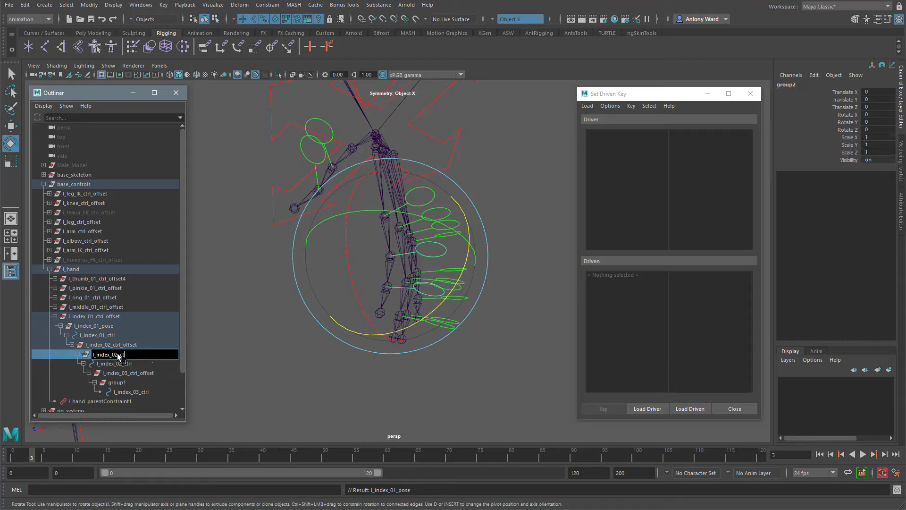
key(Return)
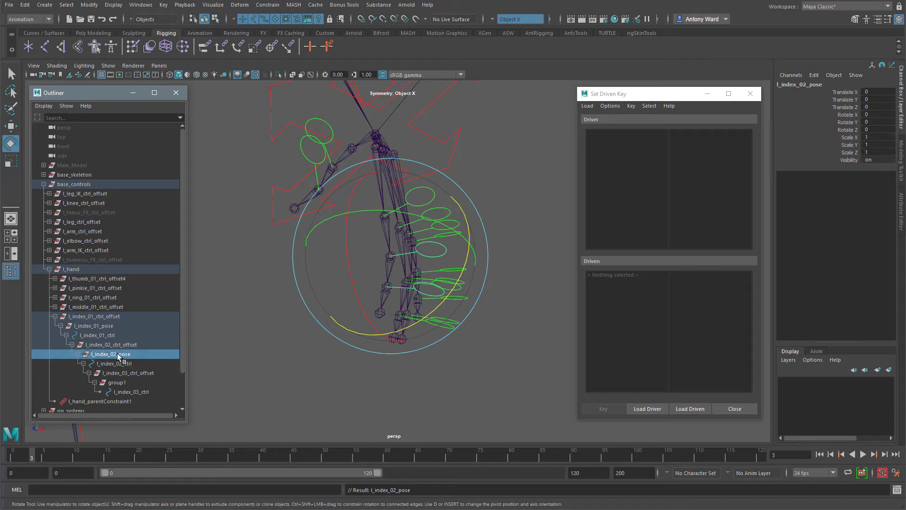
double_click(132, 391)
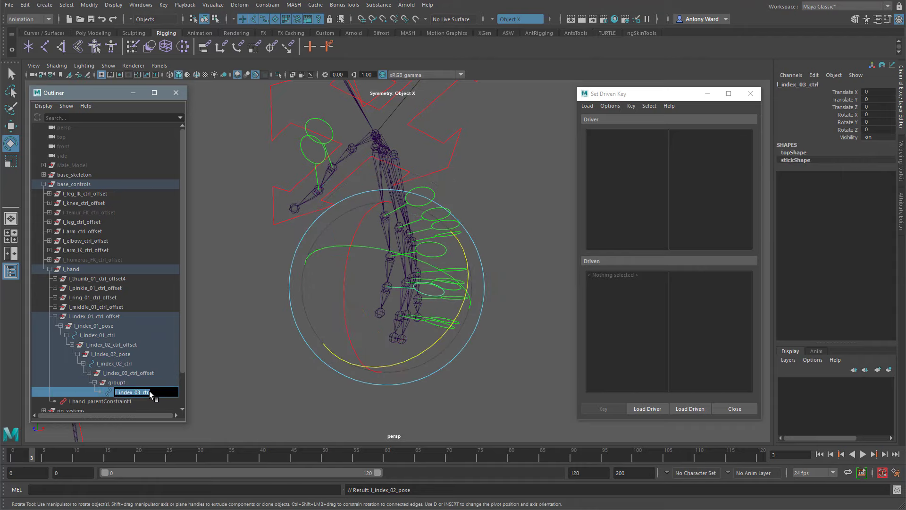
double_click(127, 381)
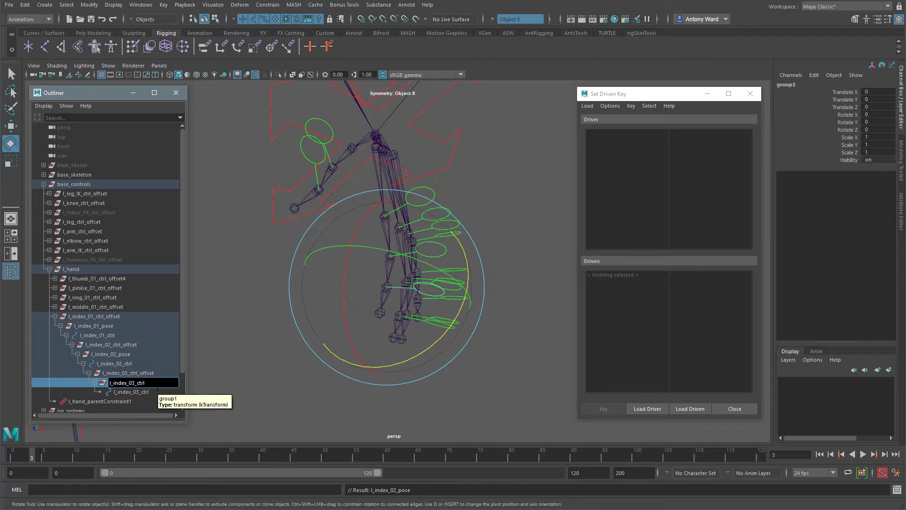
text(l_index_03_pose)
key(Return)
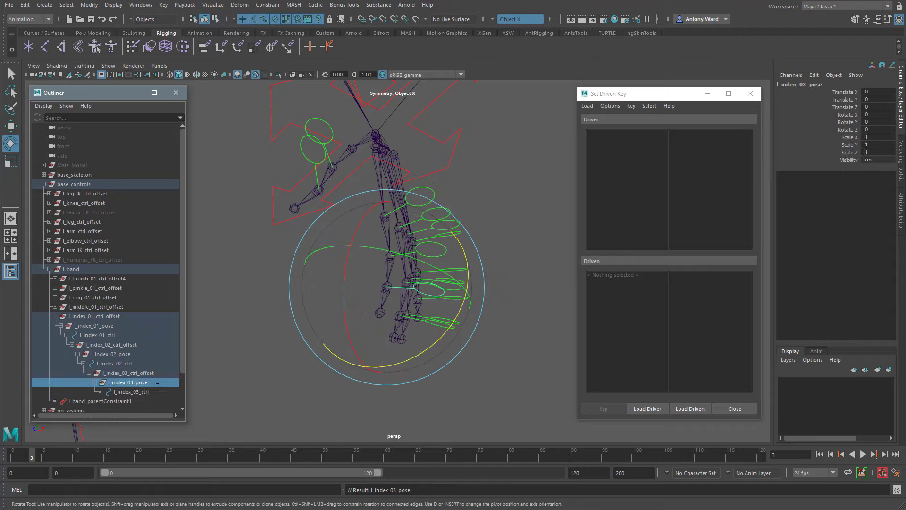
- Try rotating l_index_03_pose, and undo the rotation
drag(444, 337, 397, 359)
key(ctrl+z)
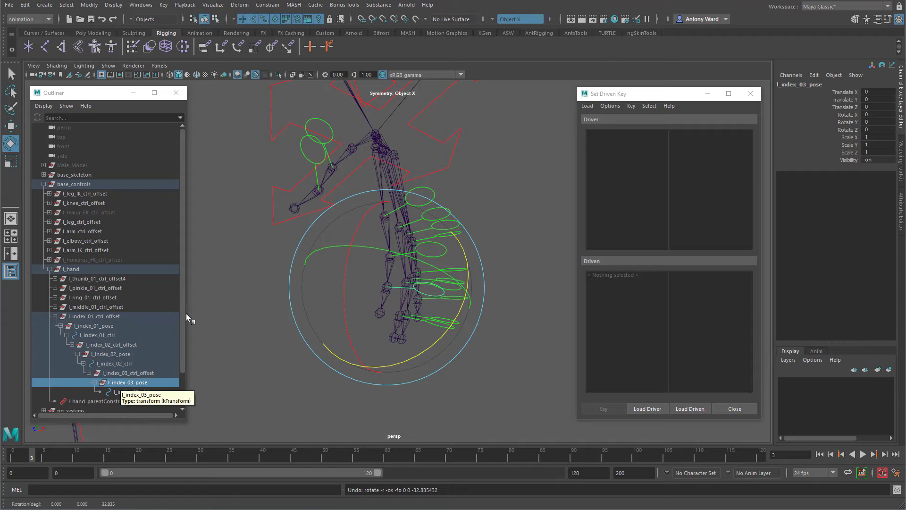
alt+drag(463, 231, 494, 264)
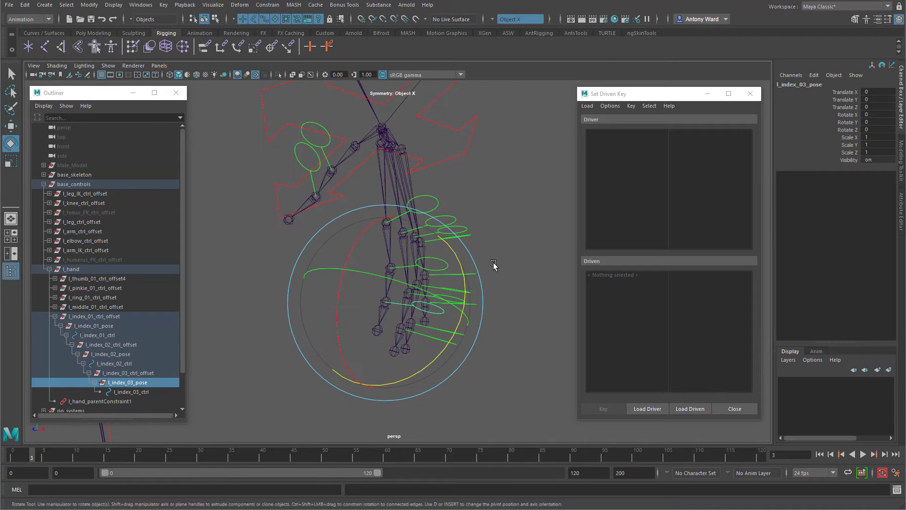
- Expand the thumb, pinkie, ring and middle hierarchies under l_hand and group each of their controls beneath its offset node
click(55, 316)
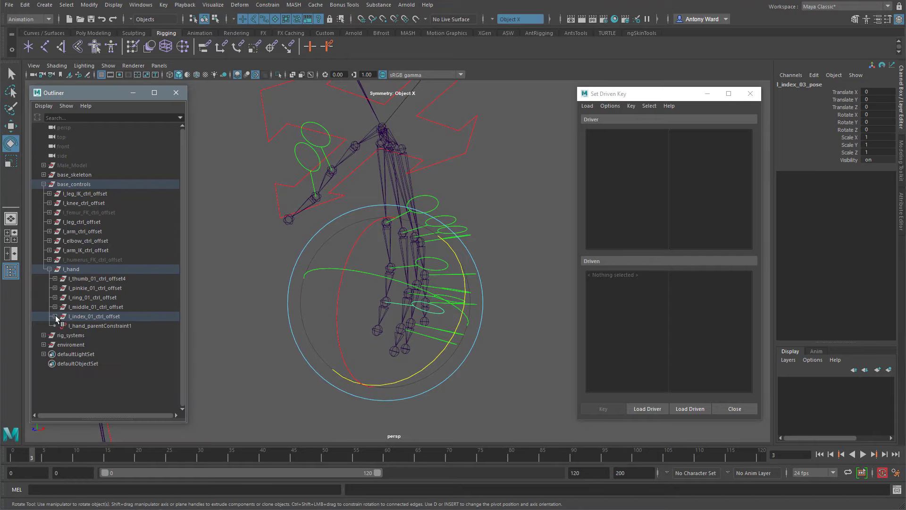
shift+click(55, 279)
click(117, 316)
scroll(109, 194, down, 5)
click(109, 193)
key(ctrl+g)
scroll(154, 306, up, 10)
scroll(118, 302, down, 8)
ctrl+click(117, 345)
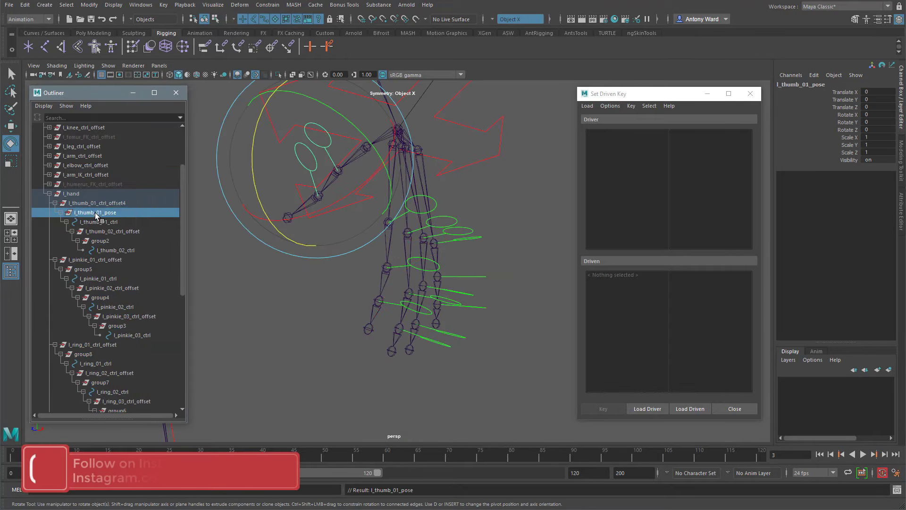
- Rename the new thumb, pinkie, ring and middle groups after their controls with a _pose suffix, such as l_ring_03_pose
click(97, 271)
click(133, 335)
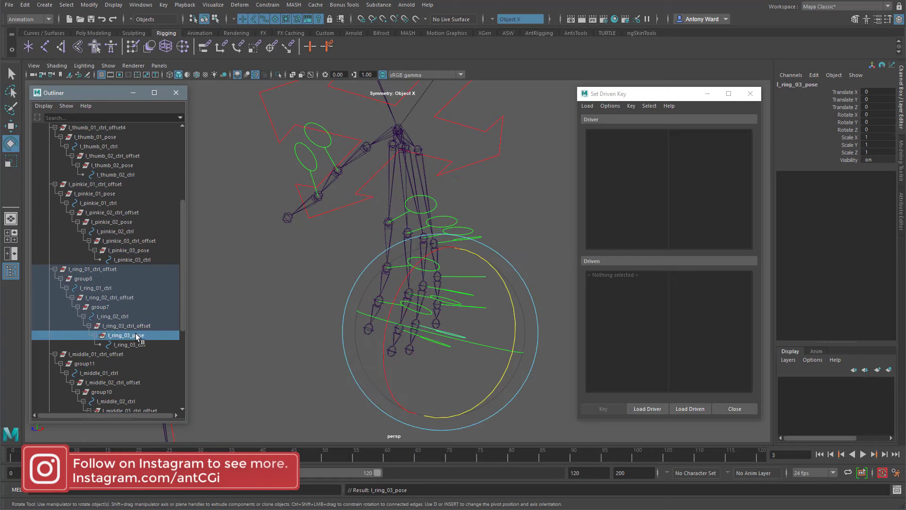
click(97, 279)
click(117, 316)
click(146, 372)
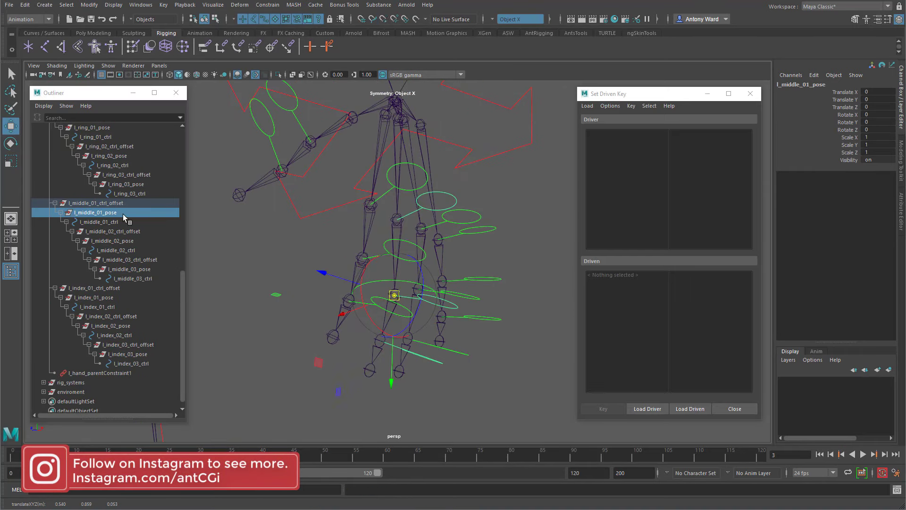
- Snap the pivots of the middle, ring, pinkie and thumb pose groups to their matching finger joints
click(118, 296)
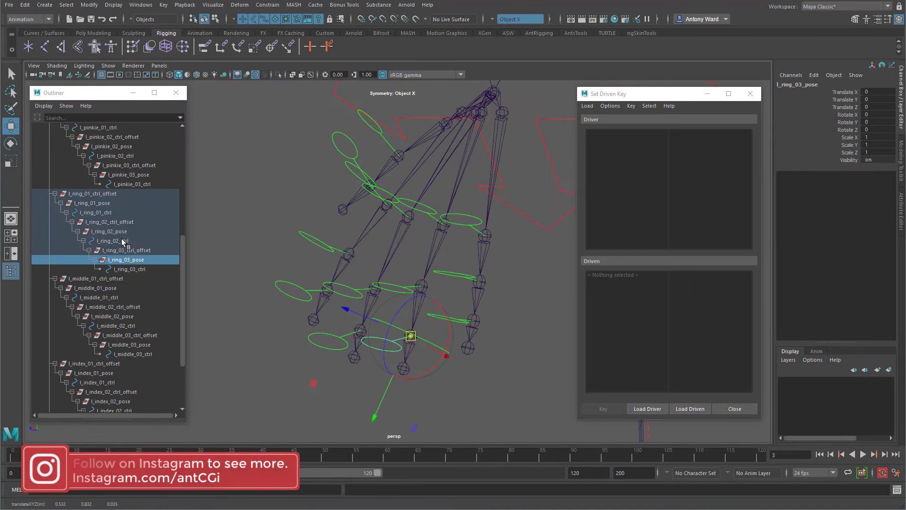
click(128, 250)
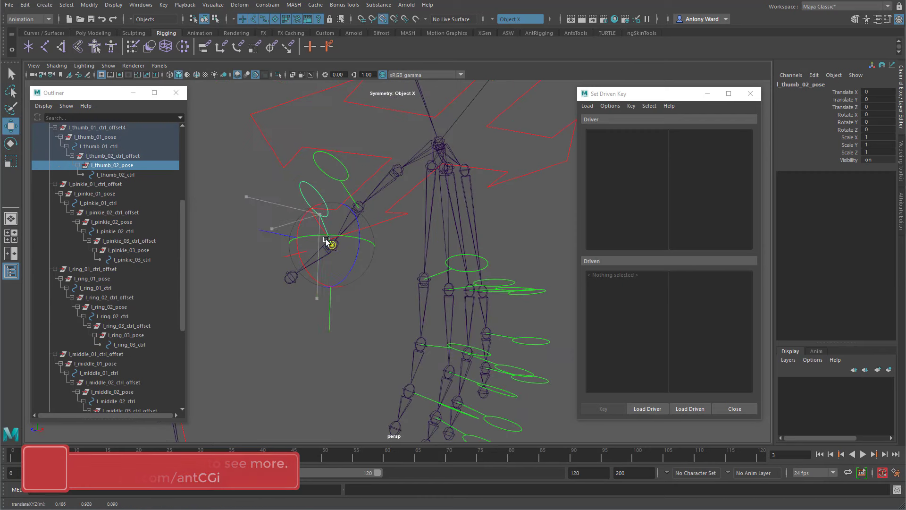
scroll(113, 215, up, 3)
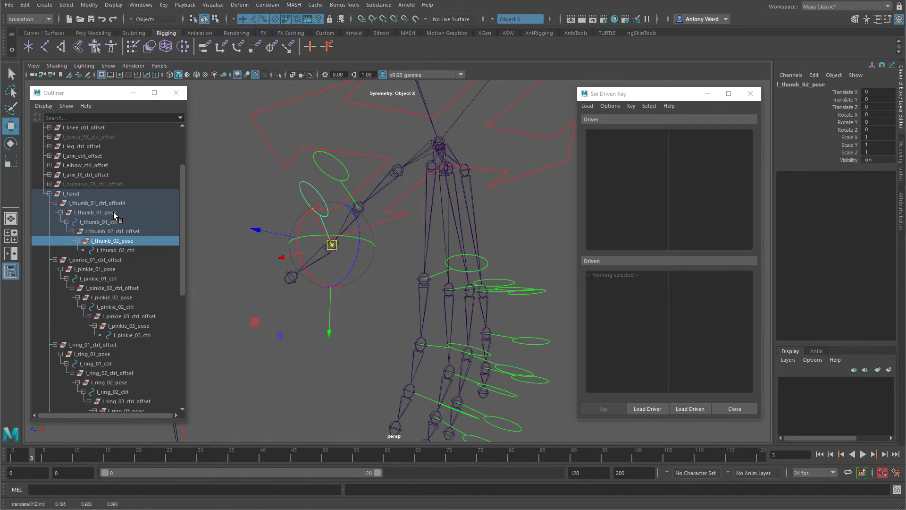
click(113, 214)
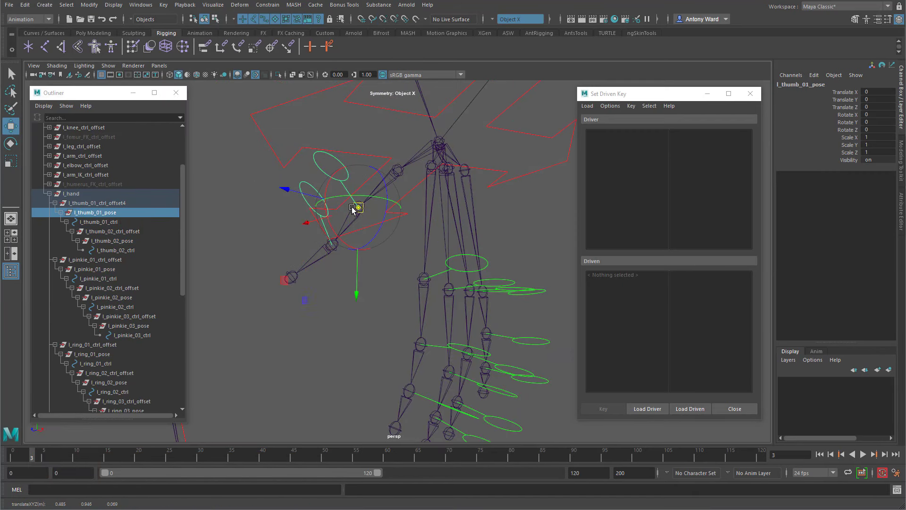
- Select all the thumb, pinkie and ring pose groups together, from l_thumb_01_pose through l_ring_03_pose
alt+drag(423, 323, 412, 337)
ctrl+click(139, 240)
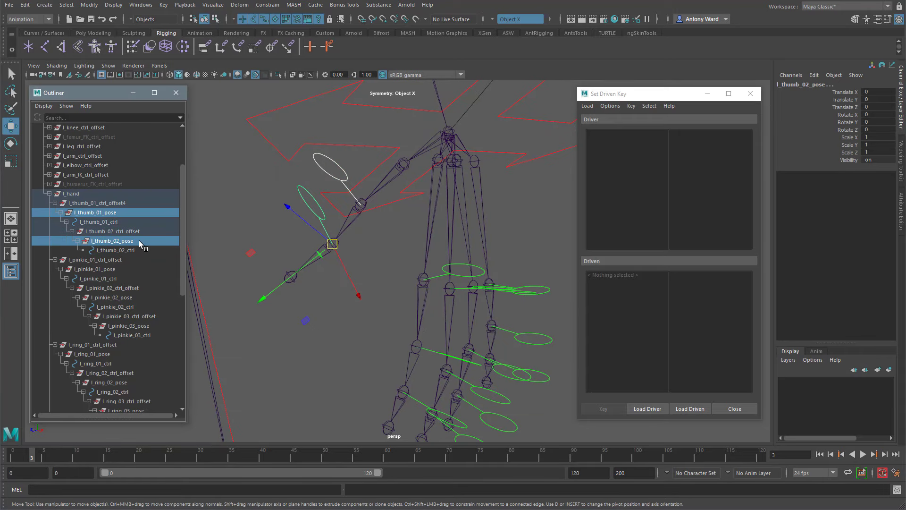
ctrl+click(120, 269)
ctrl+click(139, 298)
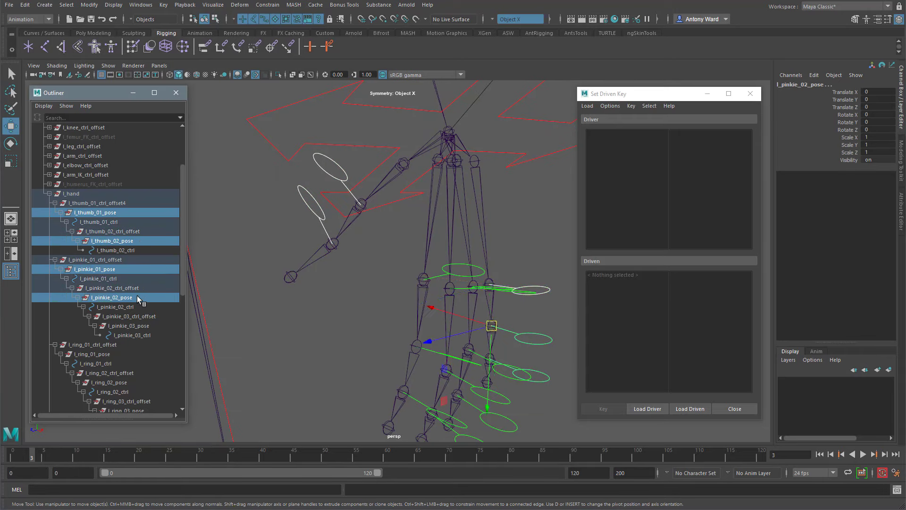
ctrl+click(147, 325)
scroll(147, 326, down, 3)
ctrl+click(109, 279)
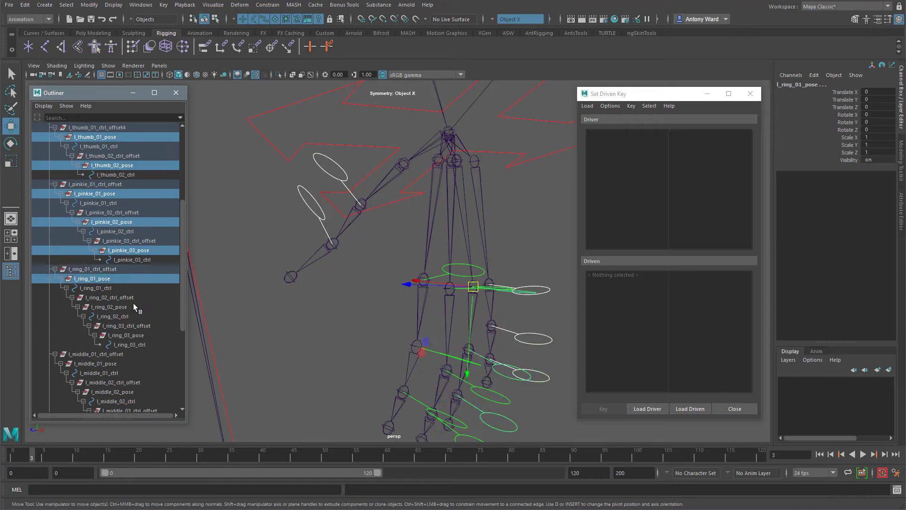
ctrl+click(131, 306)
ctrl+click(142, 334)
- Add the three middle finger and three index finger pose groups to the selection, and check the selected groups in the Outliner
scroll(152, 332, down, 3)
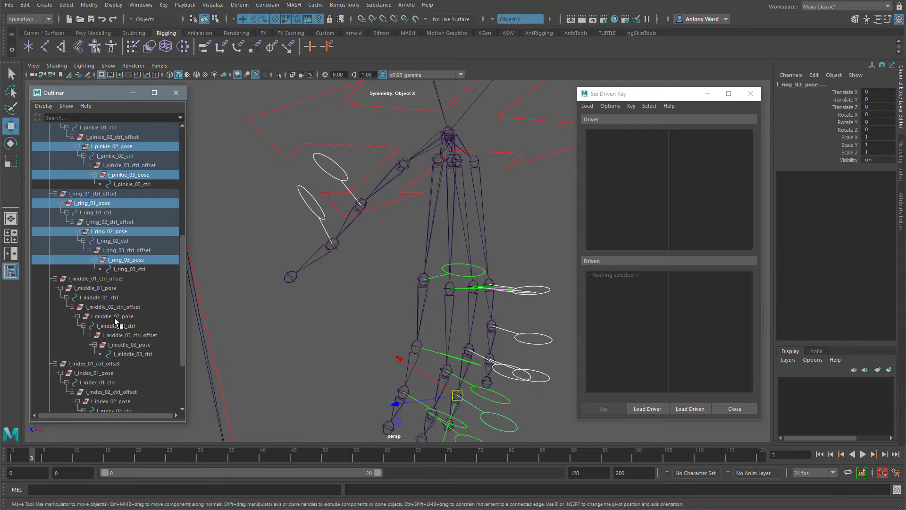
ctrl+click(111, 289)
ctrl+click(134, 317)
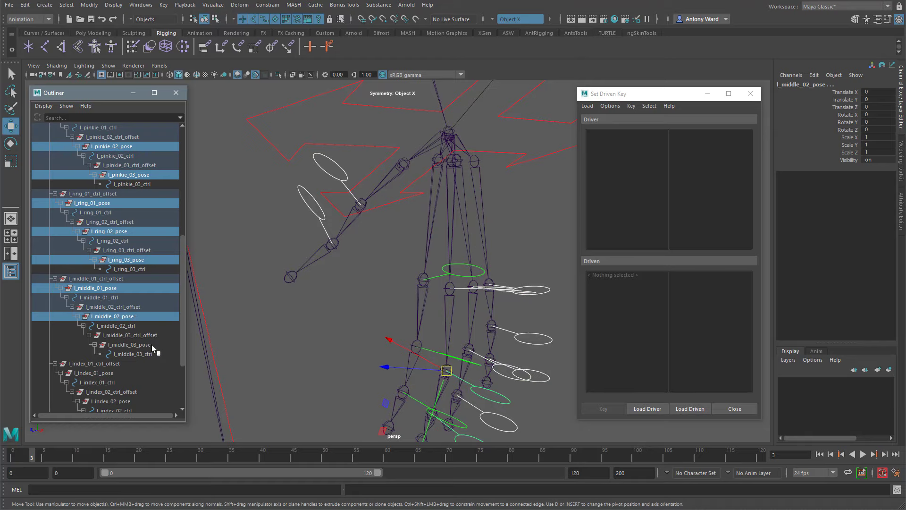
ctrl+click(146, 345)
scroll(109, 311, down, 3)
ctrl+click(114, 297)
ctrl+click(132, 325)
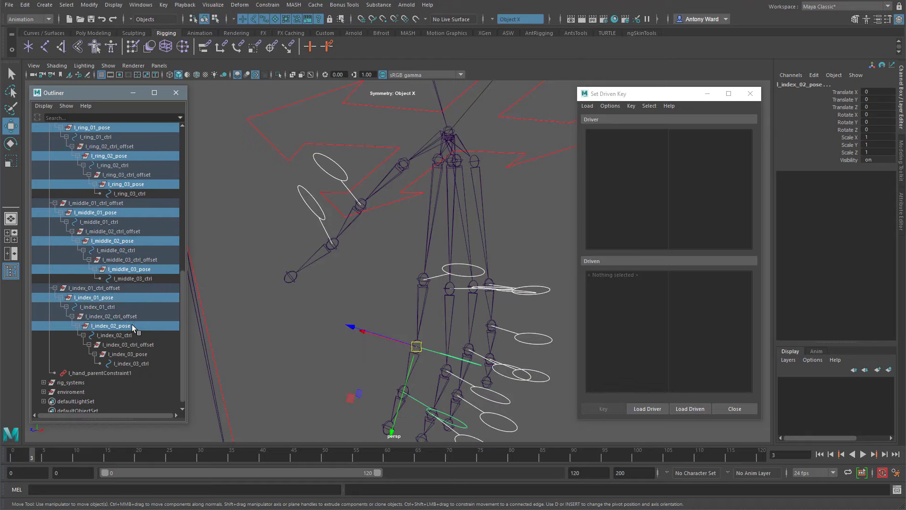
ctrl+click(146, 353)
alt+right_drag(401, 319, 371, 324)
alt+middle_drag(371, 324, 343, 308)
scroll(141, 311, up, 3)
scroll(140, 311, up, 3)
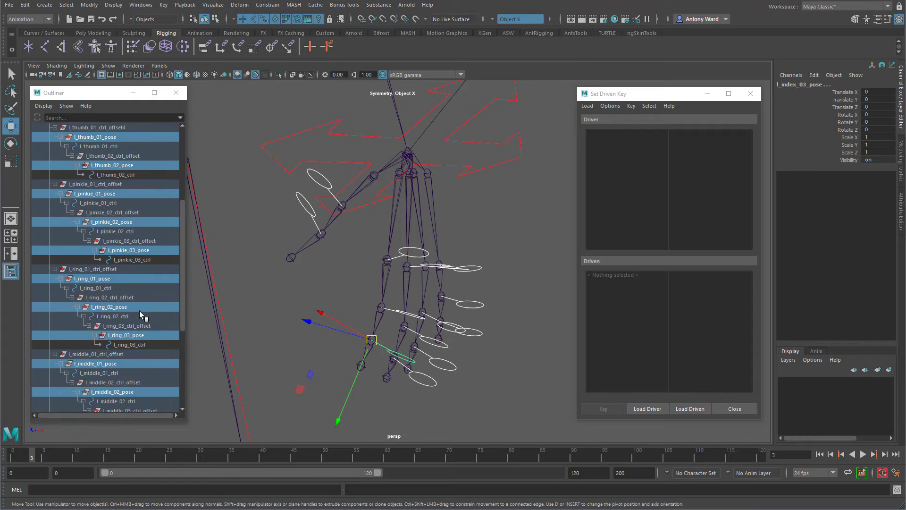
scroll(140, 311, up, 3)
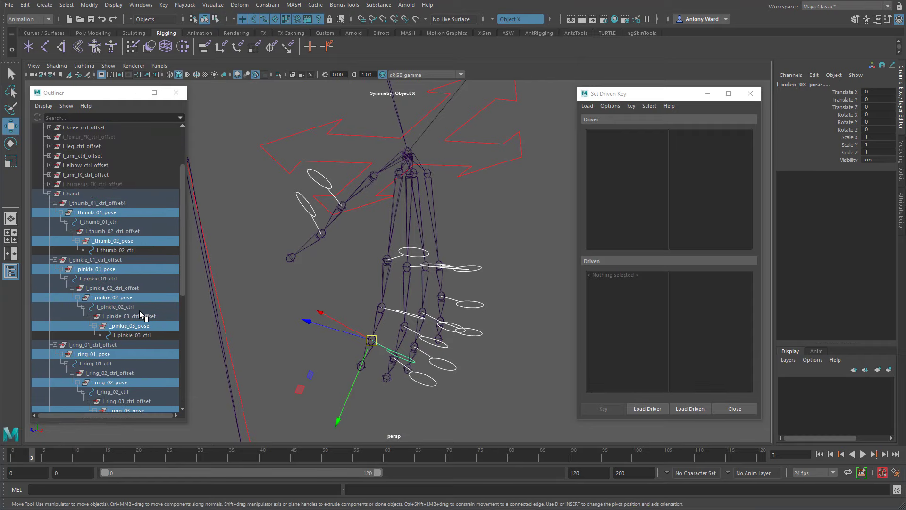
- Load the selected pose groups as driven objects and choose Rotate X, Rotate Y and Rotate Z for all of them
click(690, 409)
click(621, 275)
shift+click(628, 353)
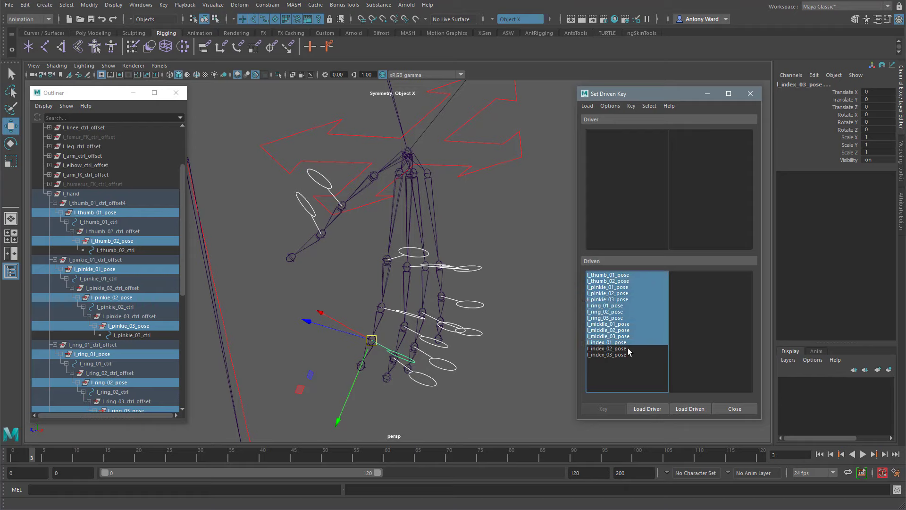
drag(692, 300, 694, 309)
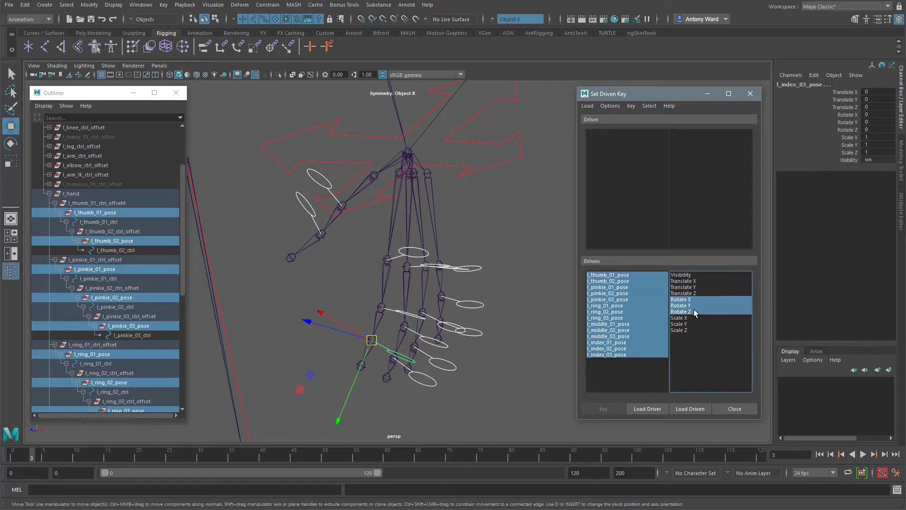
- Add an enum attribute named POSE to l_arm_ctrl, with a row of dashes as its only enum entry
alt+middle_drag(514, 200, 418, 320)
alt+right_drag(419, 319, 422, 250)
click(439, 171)
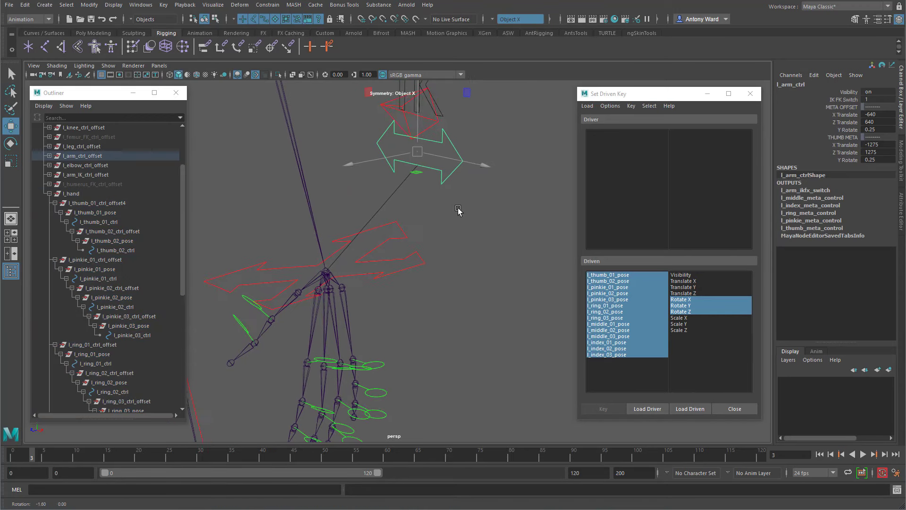
click(89, 4)
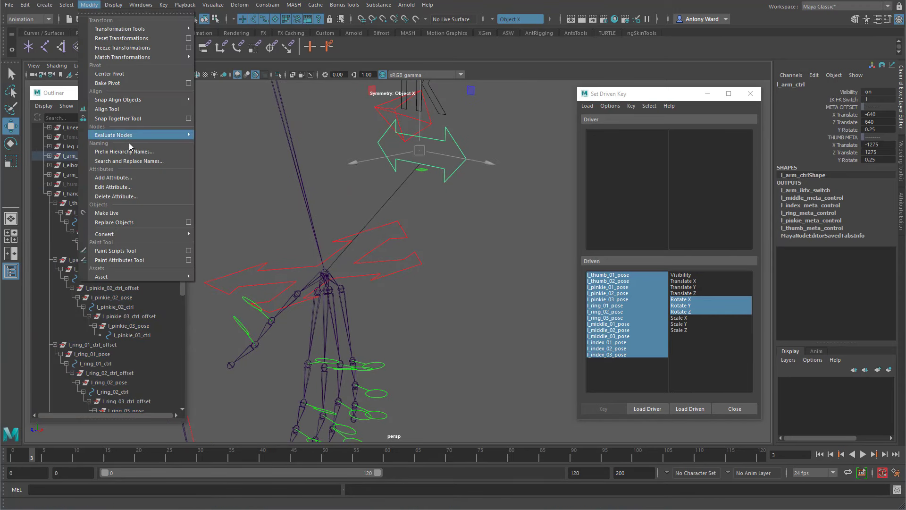
click(127, 178)
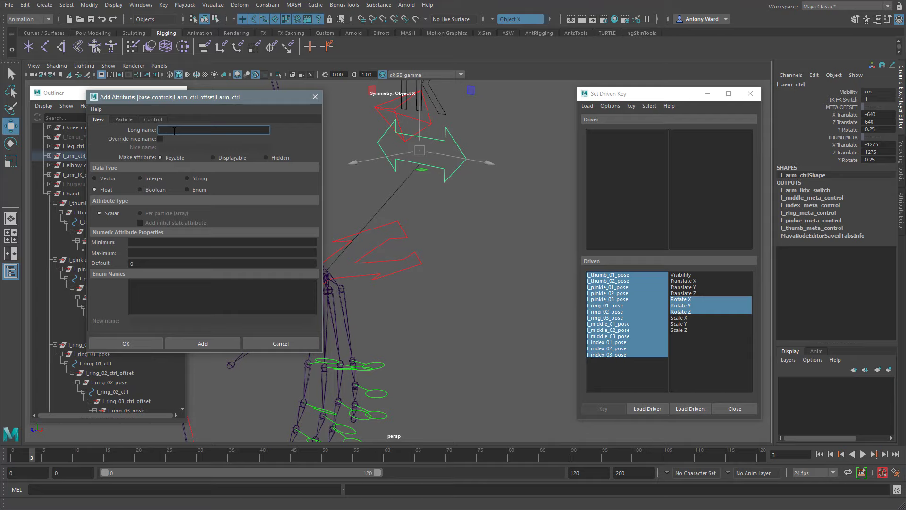
click(199, 189)
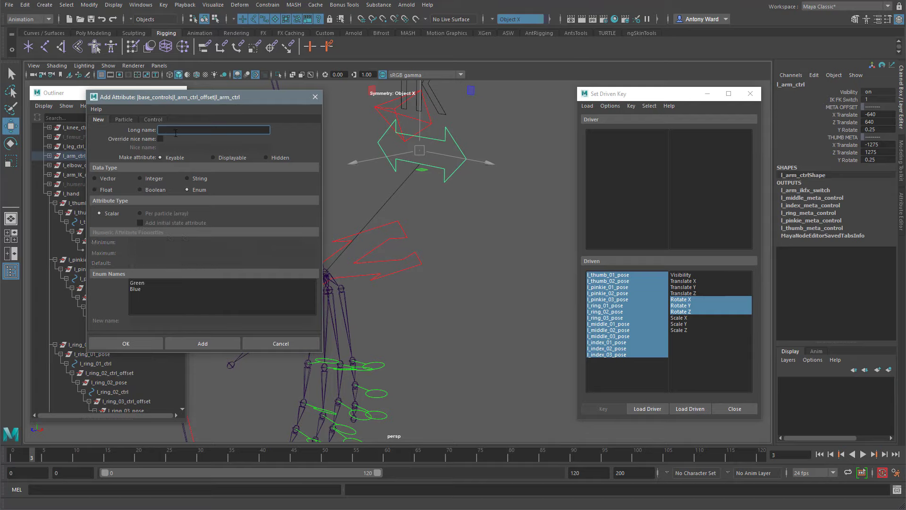
click(142, 289)
double_click(138, 321)
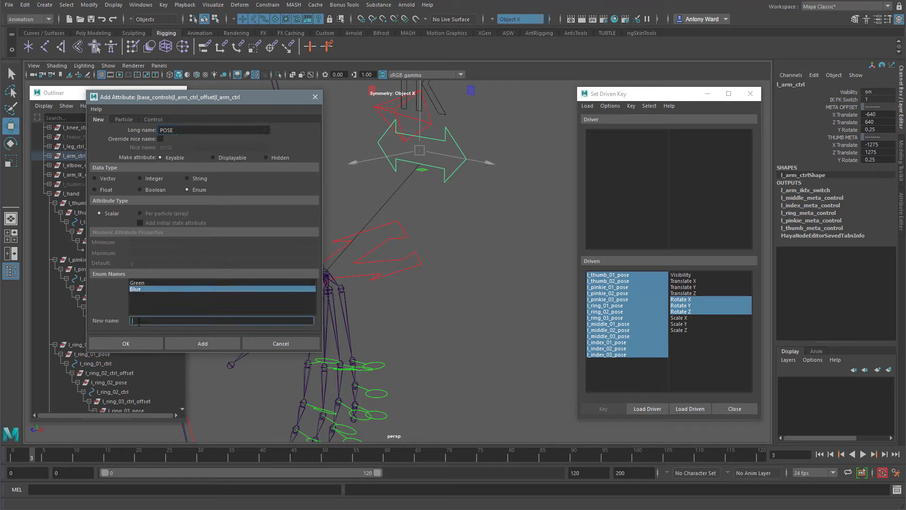
key(Return)
click(141, 282)
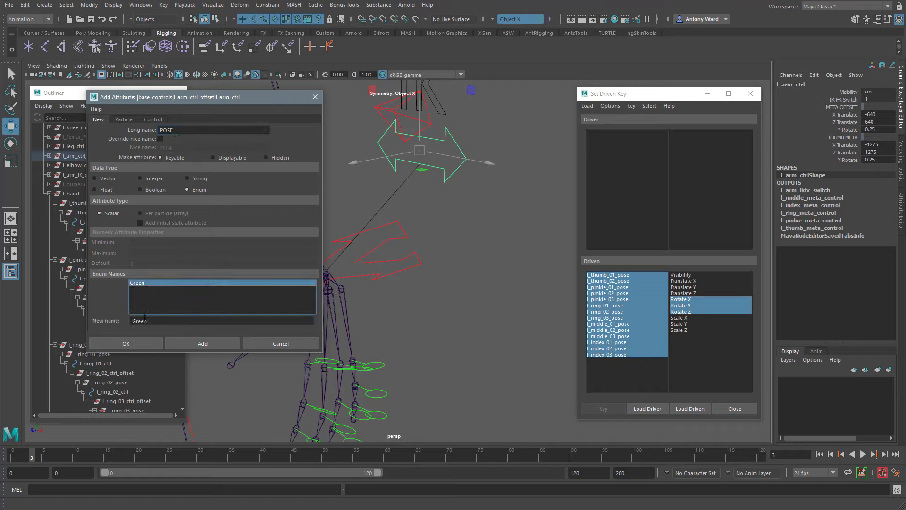
key(BackSpace)
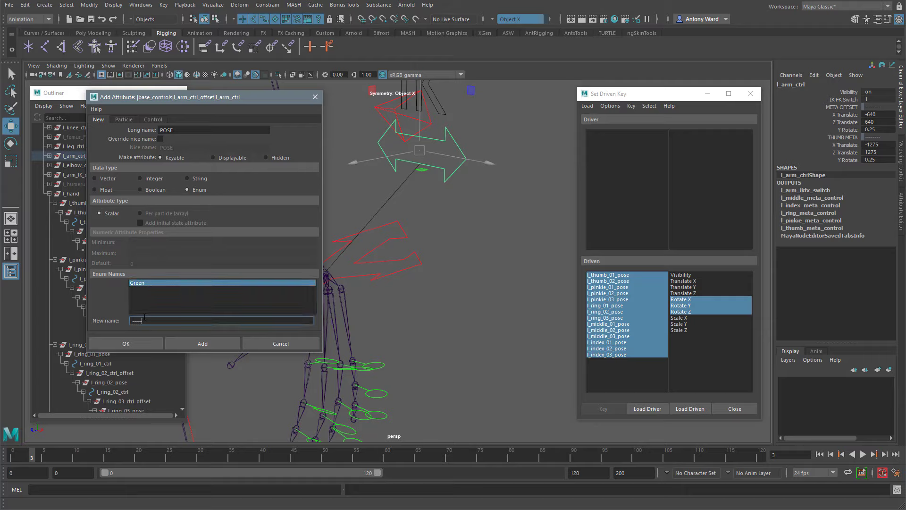
click(202, 343)
- Lock the POSE divider attribute on l_arm_ctrl and make it nonkeyable
click(812, 167)
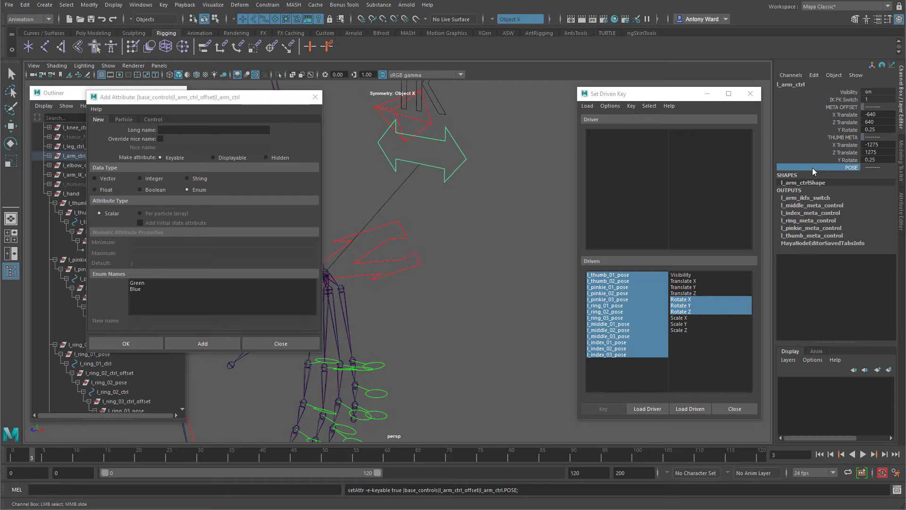
right_click(812, 168)
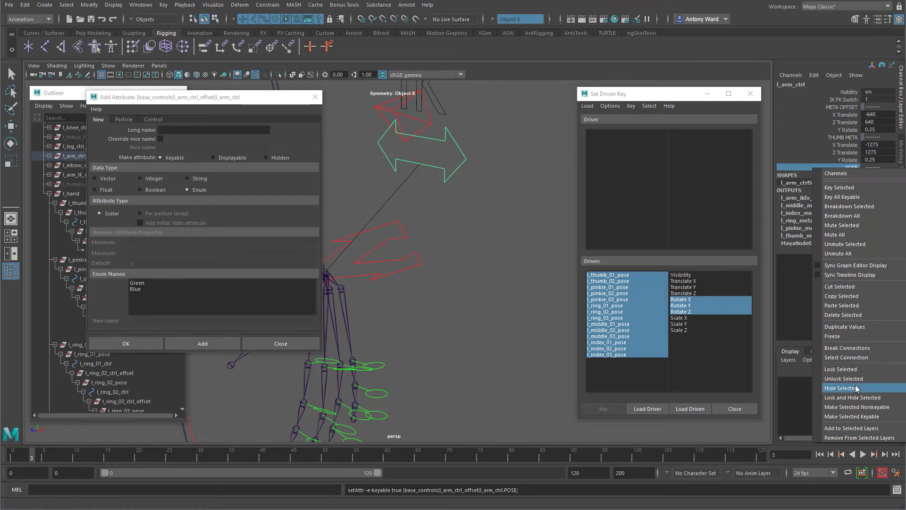
click(852, 370)
right_click(818, 168)
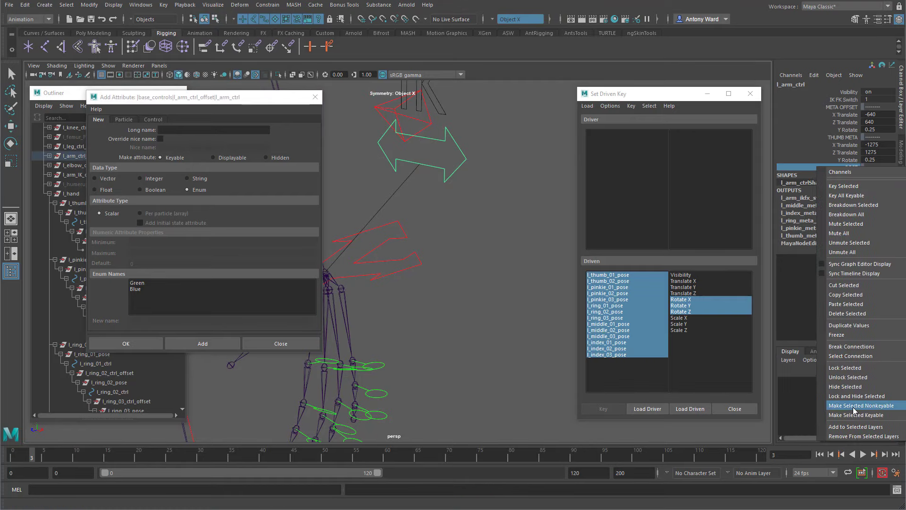
click(854, 407)
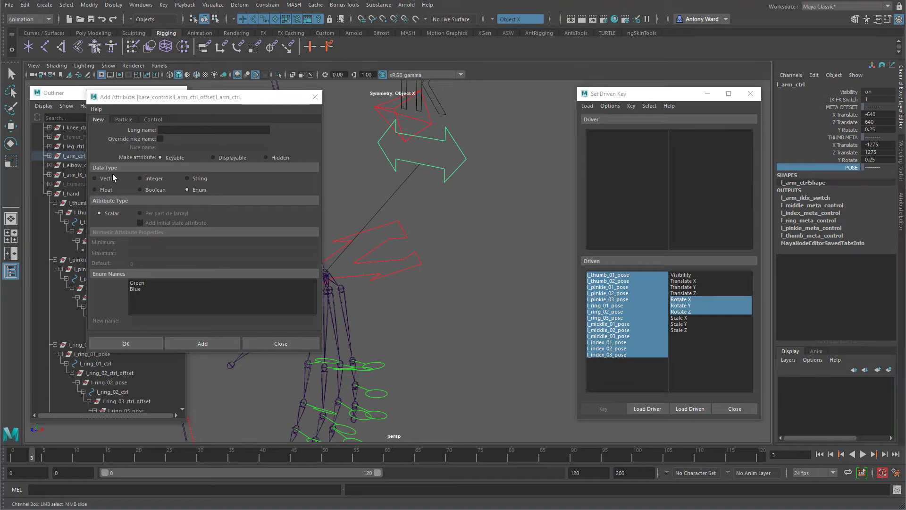
- Add a float attribute named Fist to l_arm_ctrl with minimum 0, maximum 1 and default 1
click(106, 191)
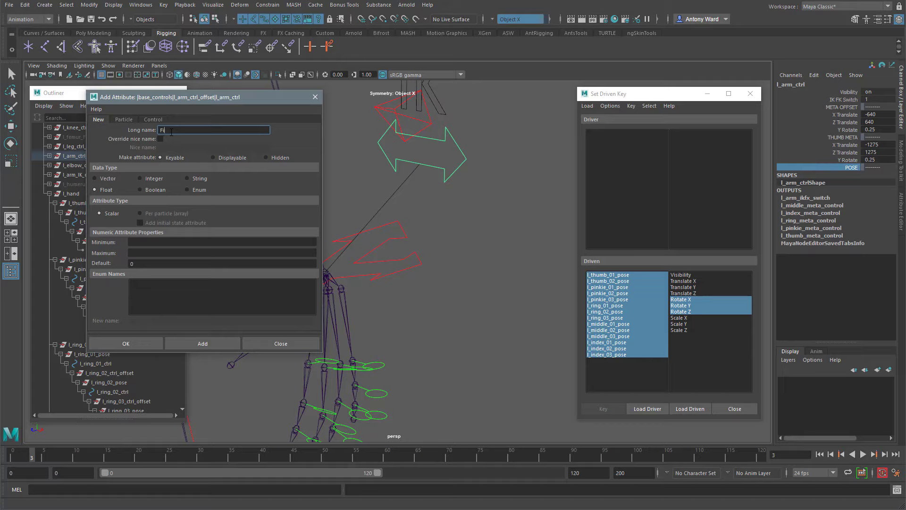
click(138, 242)
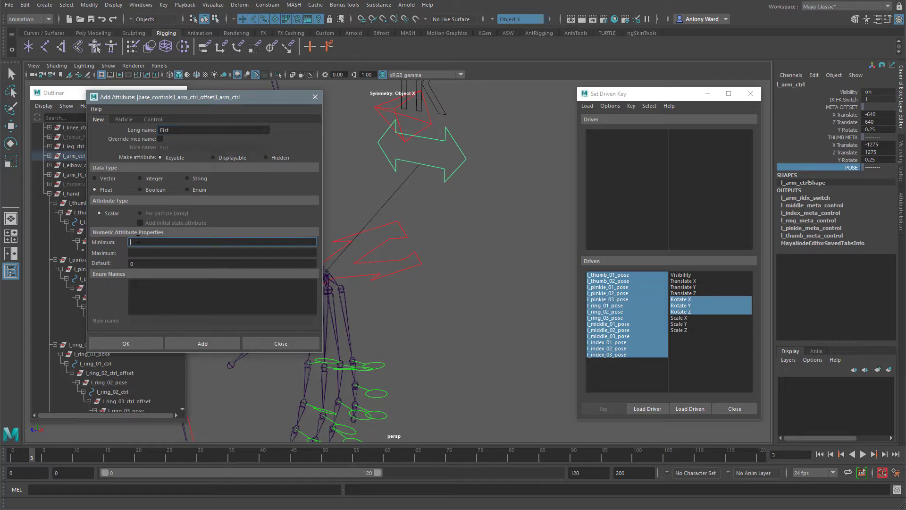
text(01)
click(141, 253)
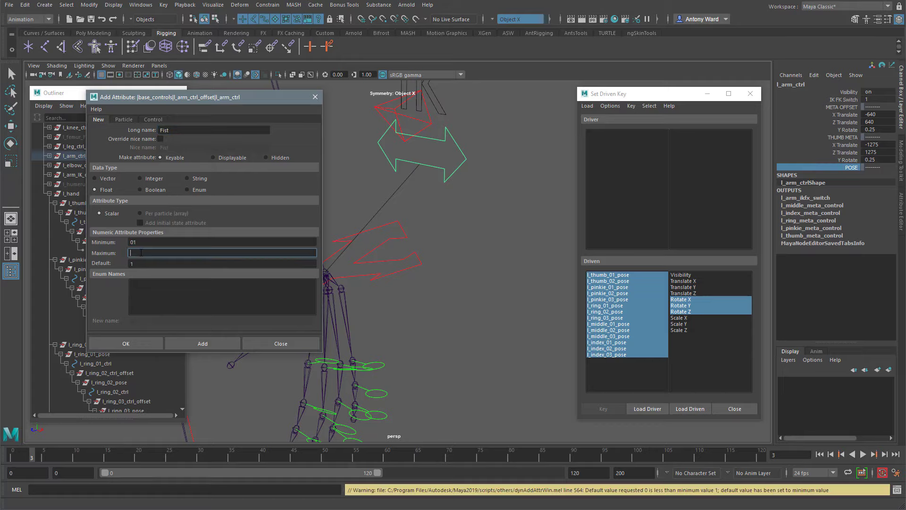
click(140, 243)
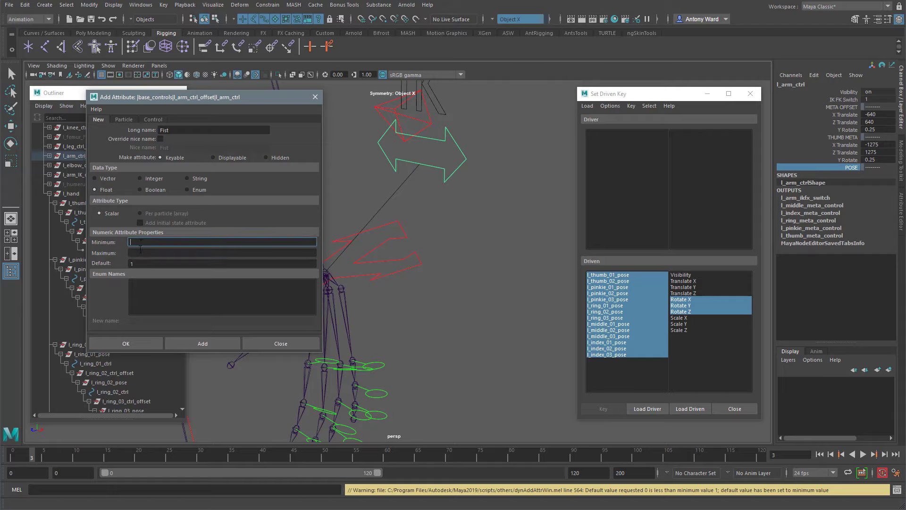
text(0)
click(140, 250)
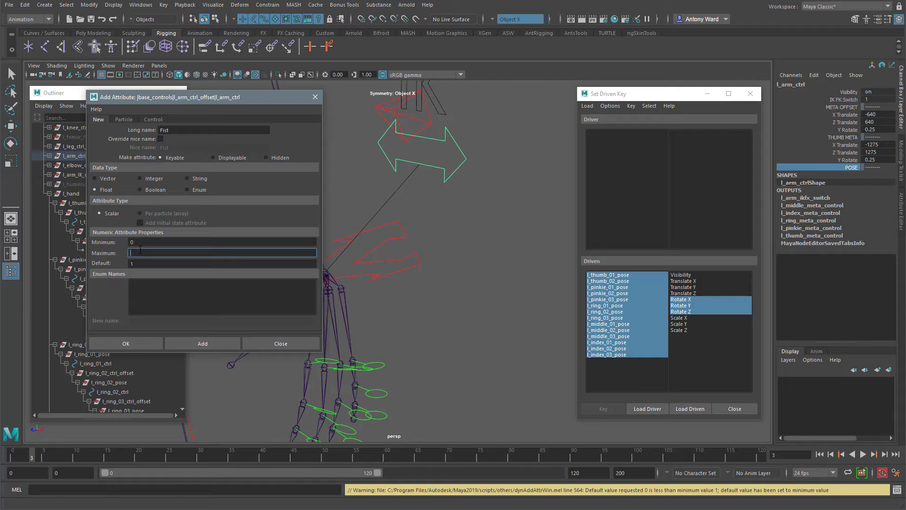
key(Tab)
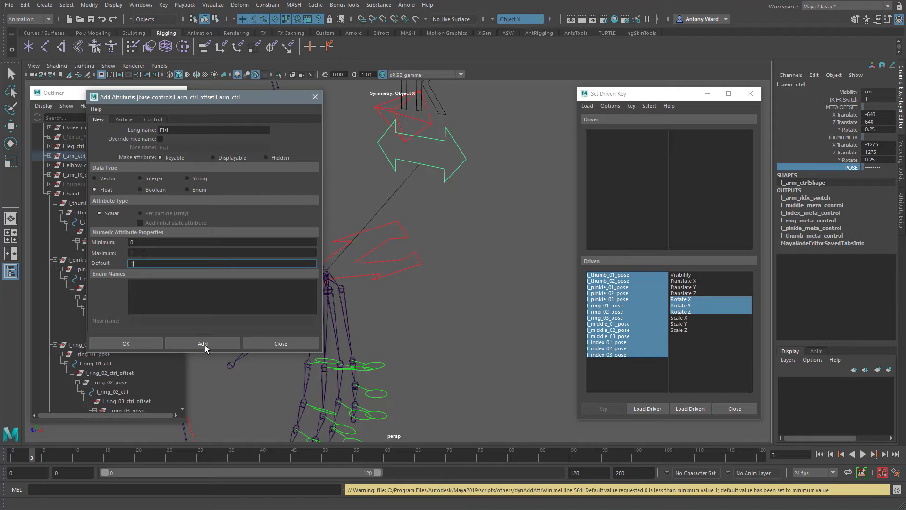
click(203, 343)
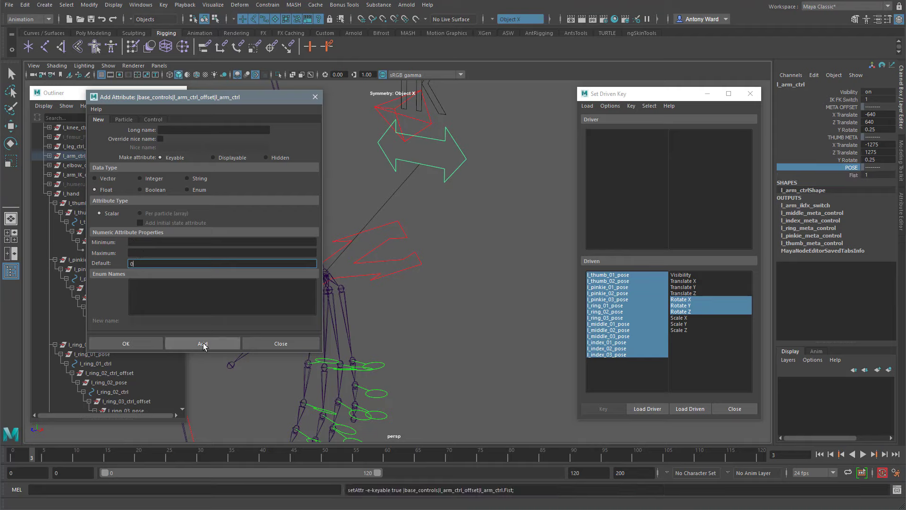
- Finish adding attributes and set the Fist value on l_arm_ctrl to 0
click(291, 344)
click(881, 175)
text(0)
key(Return)
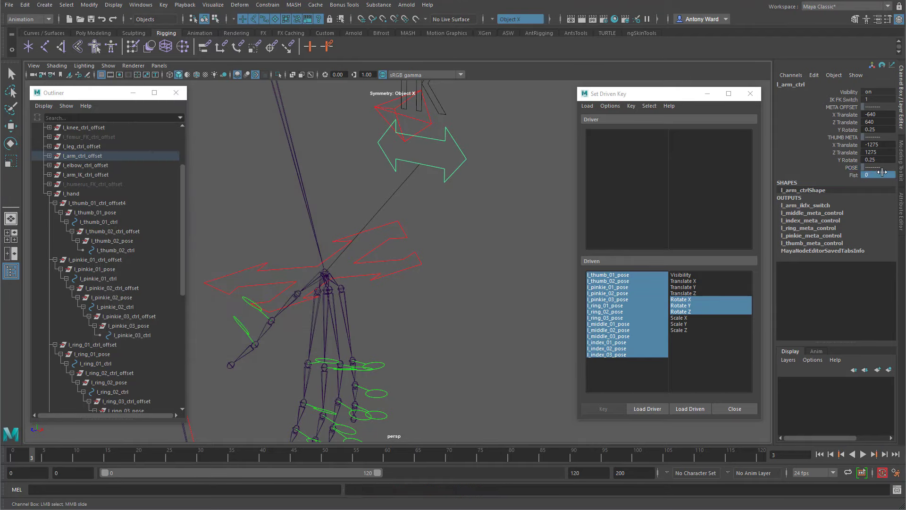
- Load l_arm_ctrl as the driver, choose its Fist attribute, and key the pose groups' rotations in the open-hand position
click(648, 409)
click(675, 182)
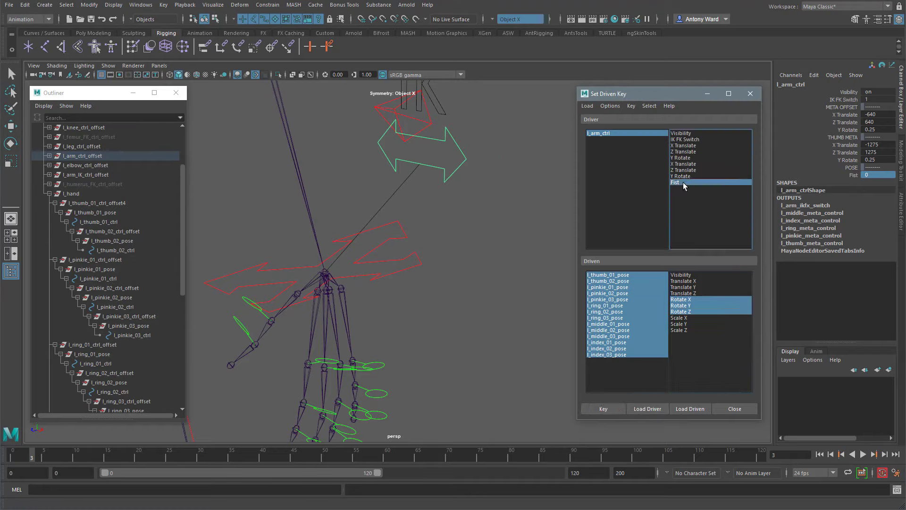
alt+drag(483, 307, 477, 274)
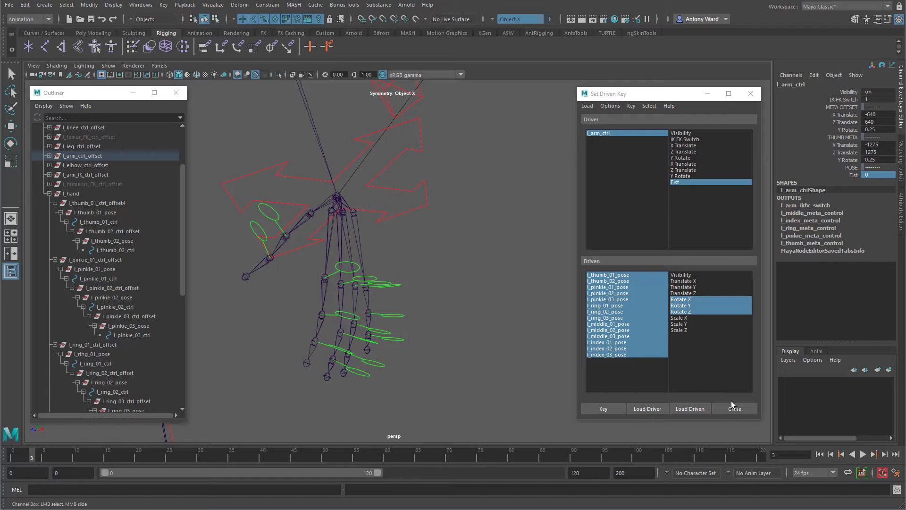
click(604, 409)
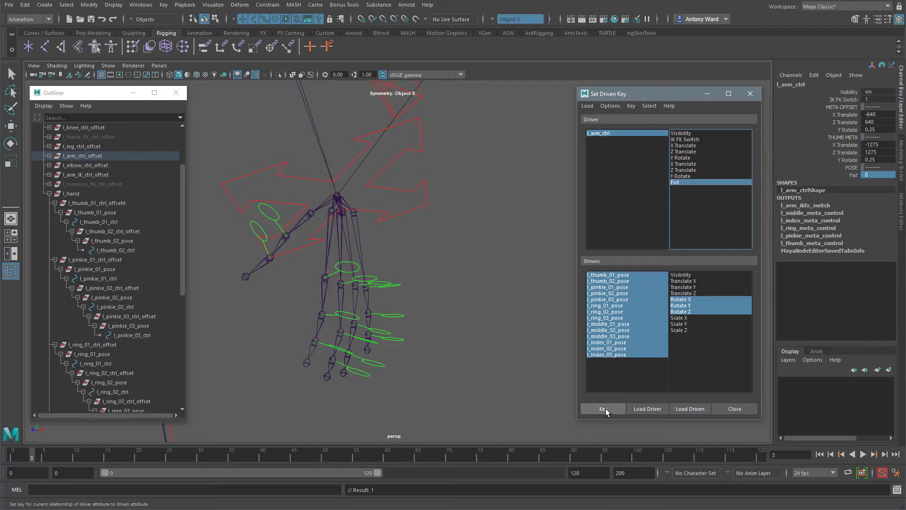
- Check the Rotate X, Y and Z channels of l_pinkie_01_pose and l_pinkie_02_pose
click(118, 269)
key(w)
drag(874, 115, 873, 129)
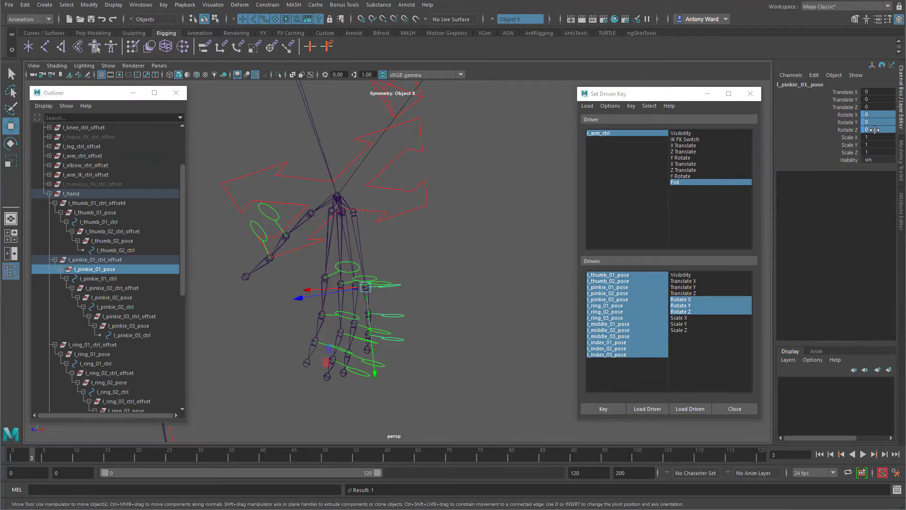
click(126, 297)
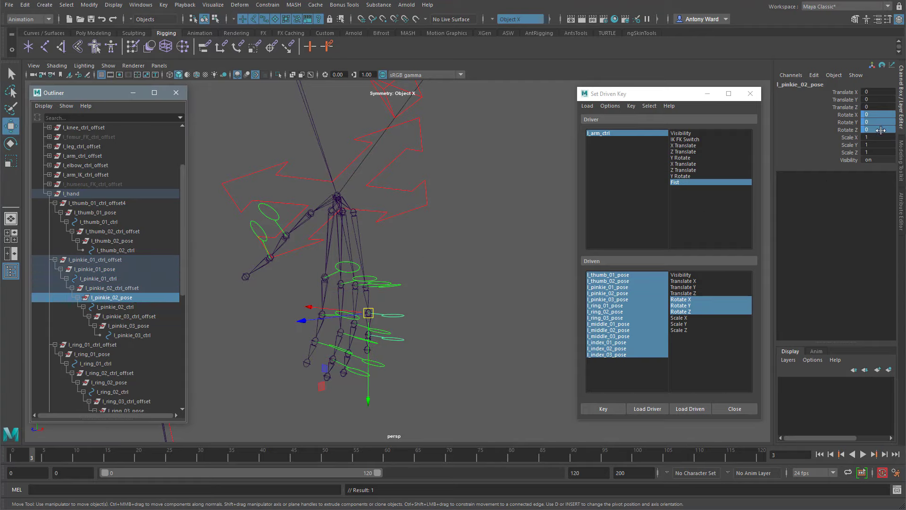
drag(883, 114, 883, 130)
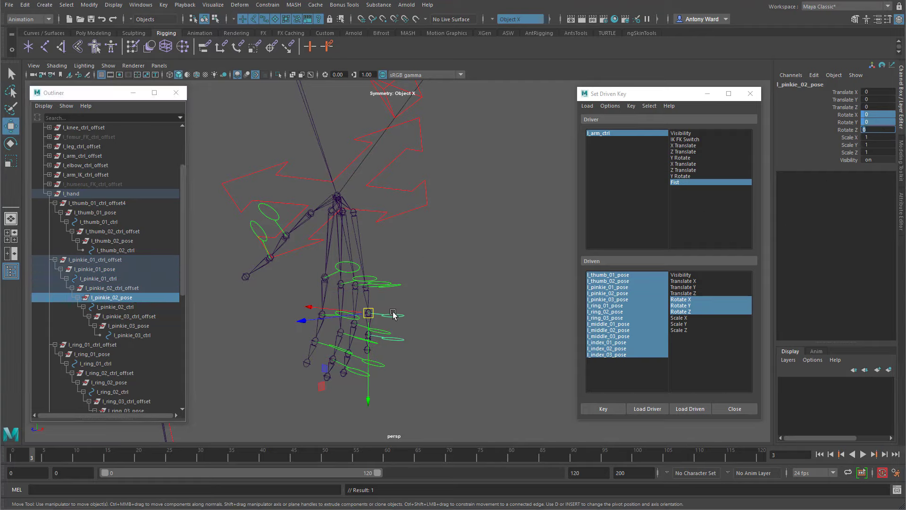
- Set the Fist attribute on l_arm_ctrl to 1
alt+drag(368, 285, 416, 230)
click(480, 96)
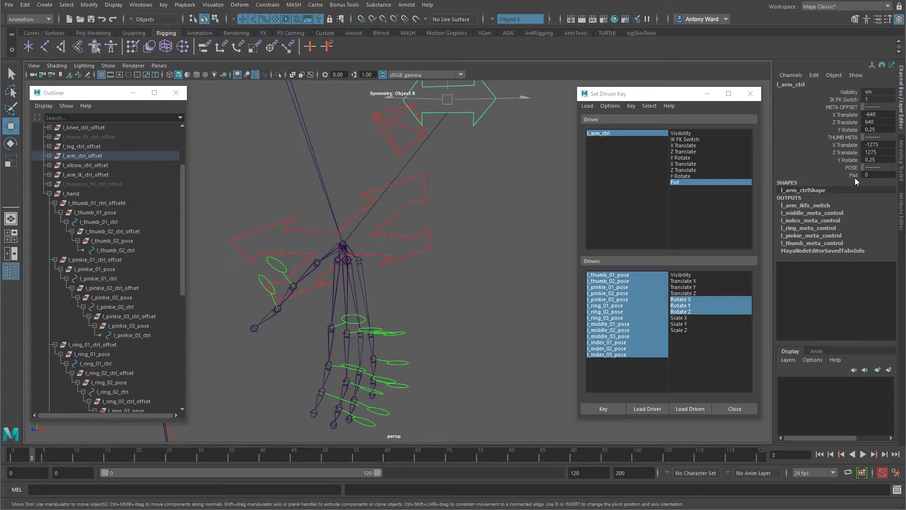
middle_drag(388, 234, 497, 226)
alt+middle_drag(332, 348, 352, 237)
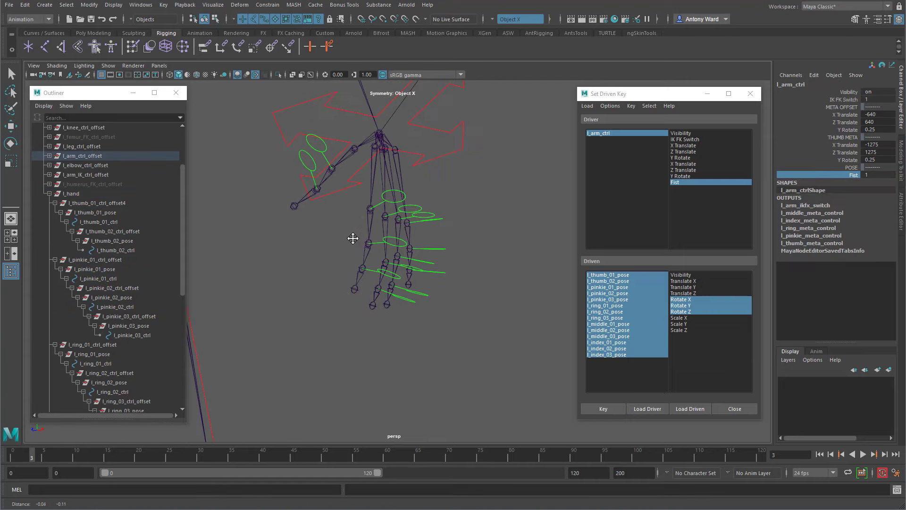
alt+right_drag(353, 237, 433, 239)
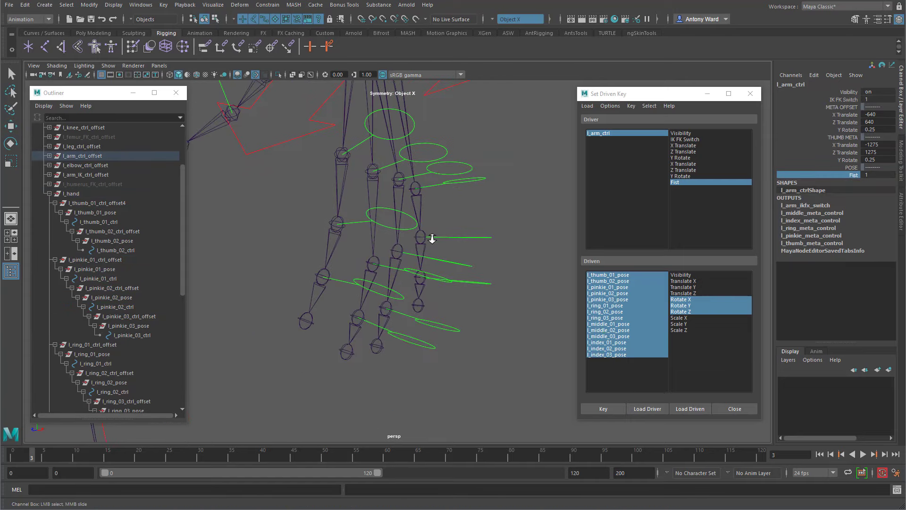
- Select l_thumb_01_pose and examine its rotation channels and its orientation on the thumb
click(117, 220)
key(w)
click(117, 212)
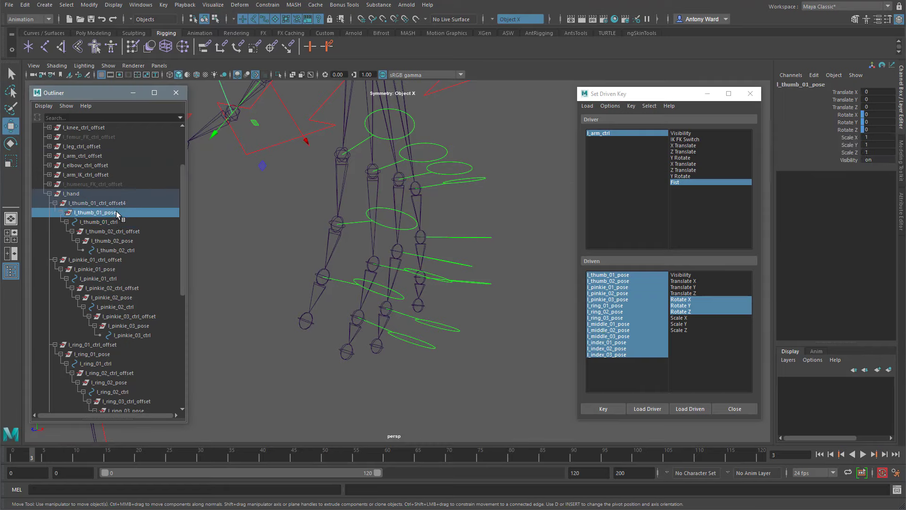
alt+middle_drag(375, 194, 403, 246)
alt+right_drag(402, 246, 408, 244)
alt+drag(409, 244, 399, 241)
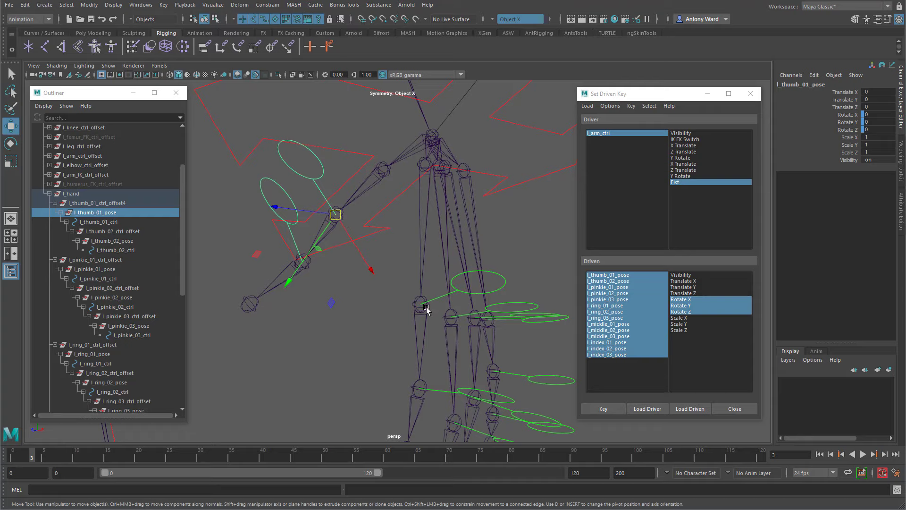
- Select the pose groups directly above all the pinkie, ring, middle and index finger controls, leaving out the thumb
alt+drag(428, 311, 480, 198)
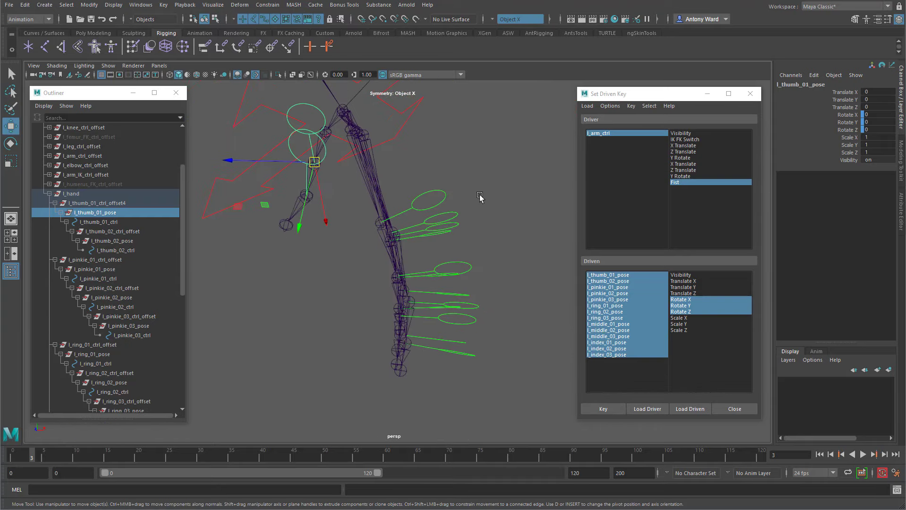
drag(480, 165, 432, 388)
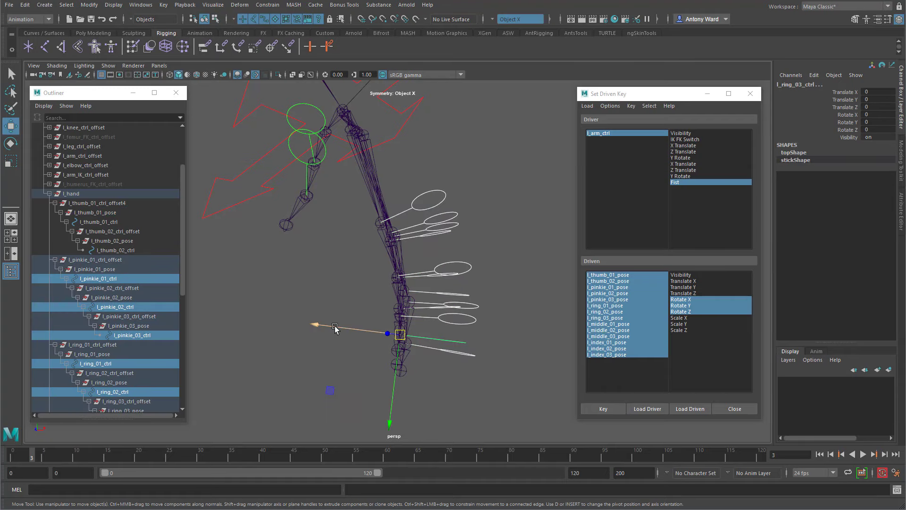
key(Up)
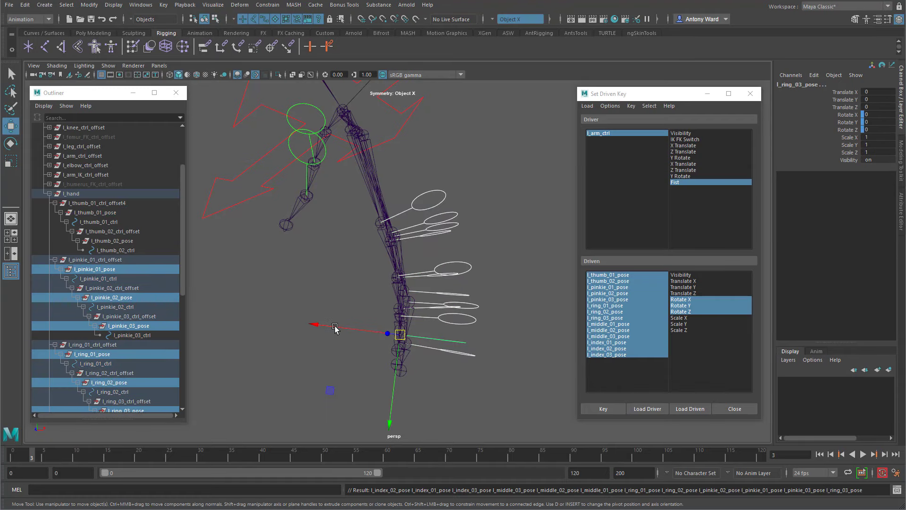
- Curl all the selected pinkie, ring, middle and index pose groups inward by rotating them about -78 degrees in Z
key(e)
drag(464, 279, 429, 362)
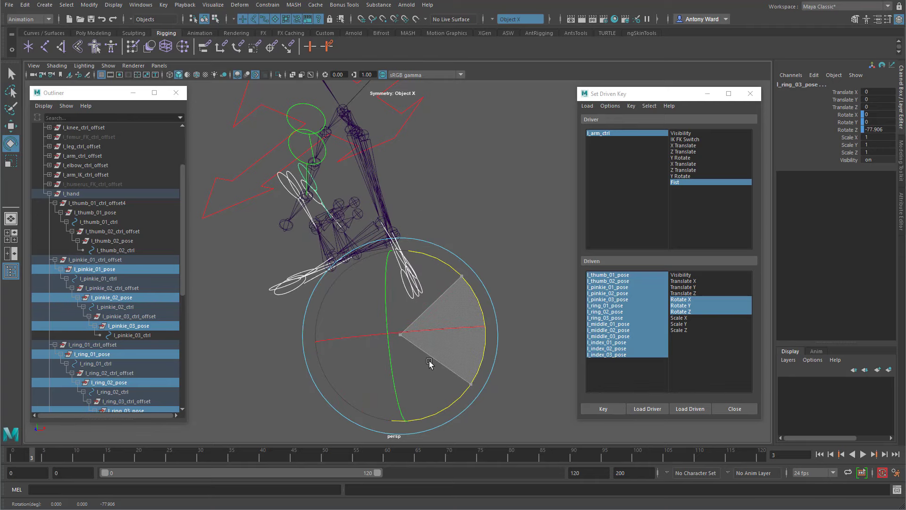
alt+drag(385, 317, 342, 299)
alt+right_drag(342, 299, 487, 317)
alt+drag(487, 317, 427, 338)
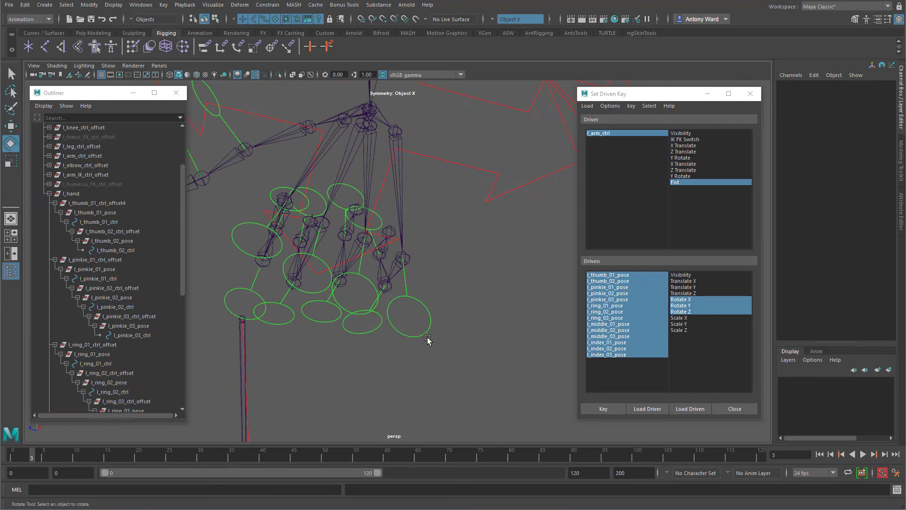
- Adjust the rotation of l_pinkie_01_pose to about 8.3 in X, 1 in Y and -81.3 in Z
click(433, 352)
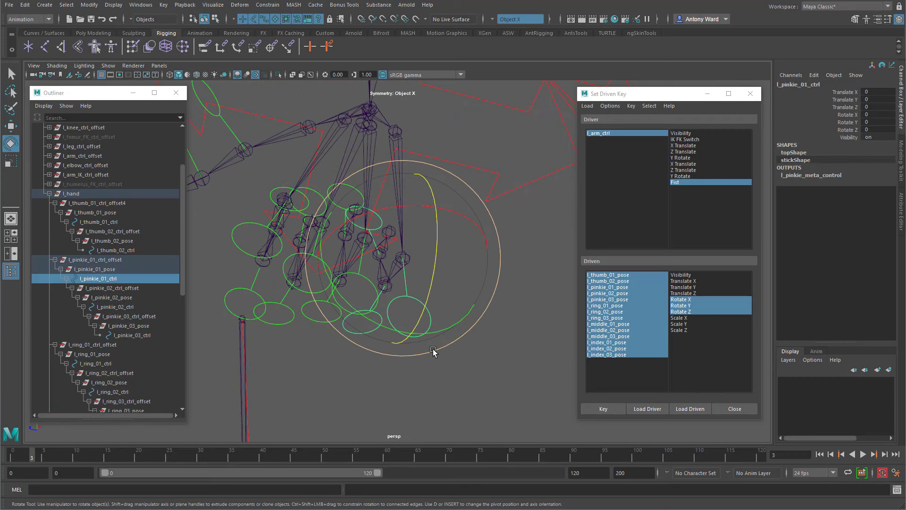
key(Up)
alt+drag(469, 285, 407, 209)
drag(391, 329, 276, 334)
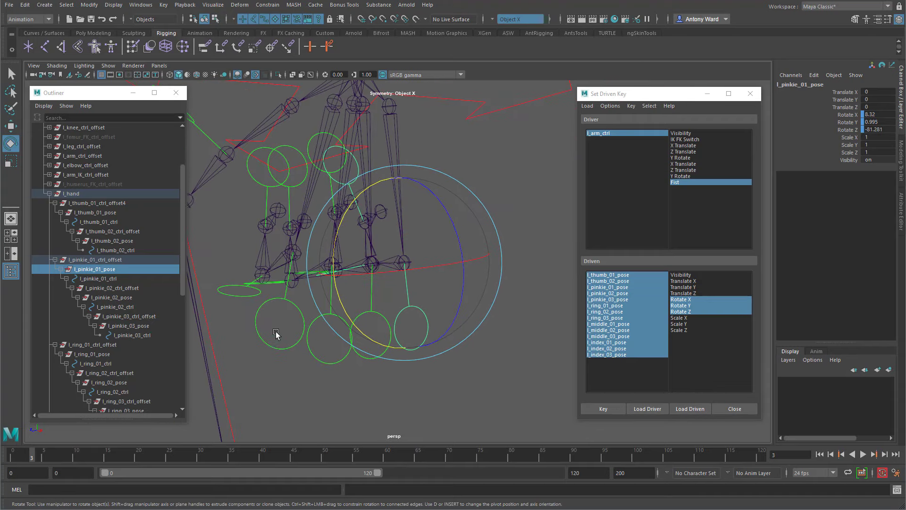
- Rotate l_index_01_pose further into the palm, to about -86 degrees in Z
mouse_move(272, 365)
mouse_down()
mouse_move(286, 345)
mouse_move(284, 353)
mouse_up()
click(284, 352)
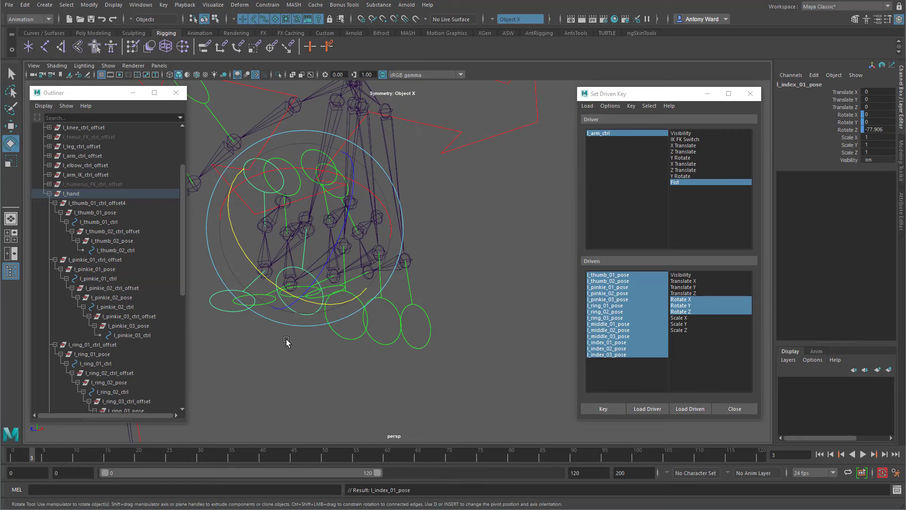
alt+drag(381, 245, 427, 275)
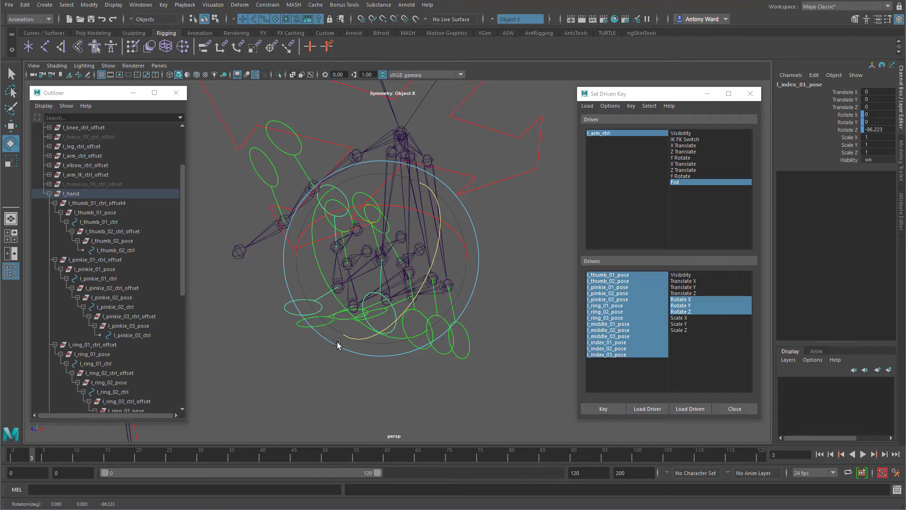
alt+drag(338, 339, 314, 338)
drag(411, 220, 365, 312)
click(392, 356)
alt+drag(392, 355, 388, 364)
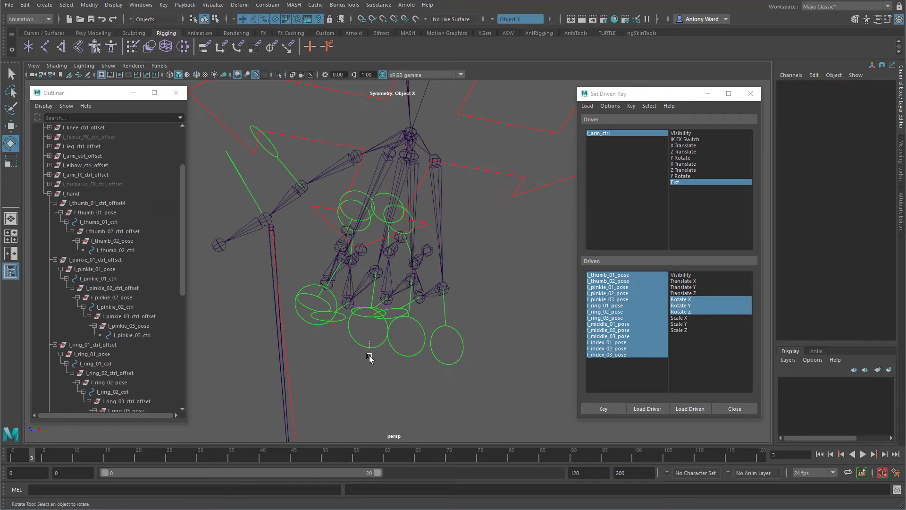
- Select l_middle_01_pose, undo a trial X rotation and rotate the group slightly in Y, about 2 degrees
click(370, 360)
key(Up)
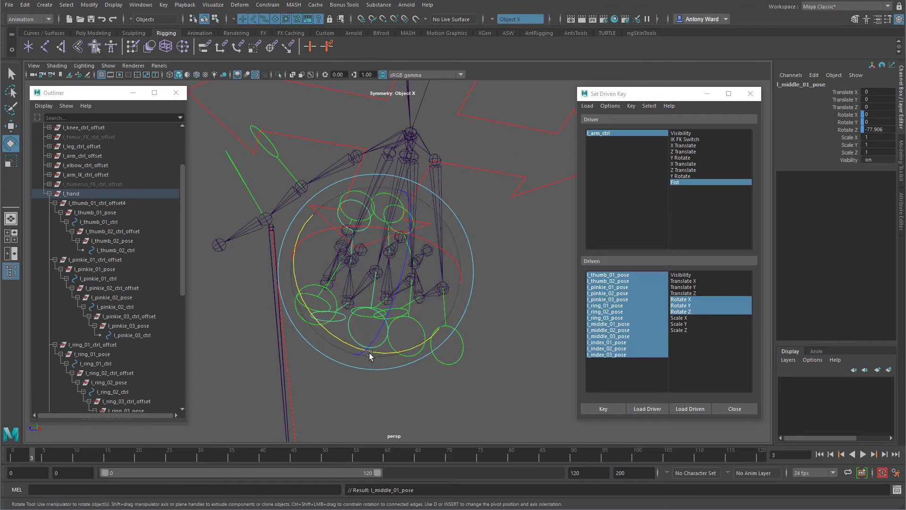
alt+drag(369, 354, 352, 336)
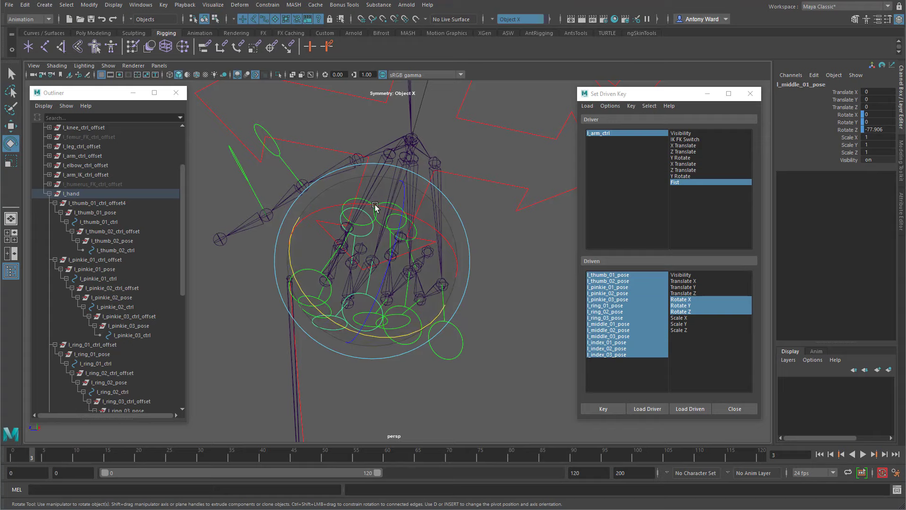
drag(376, 205, 381, 207)
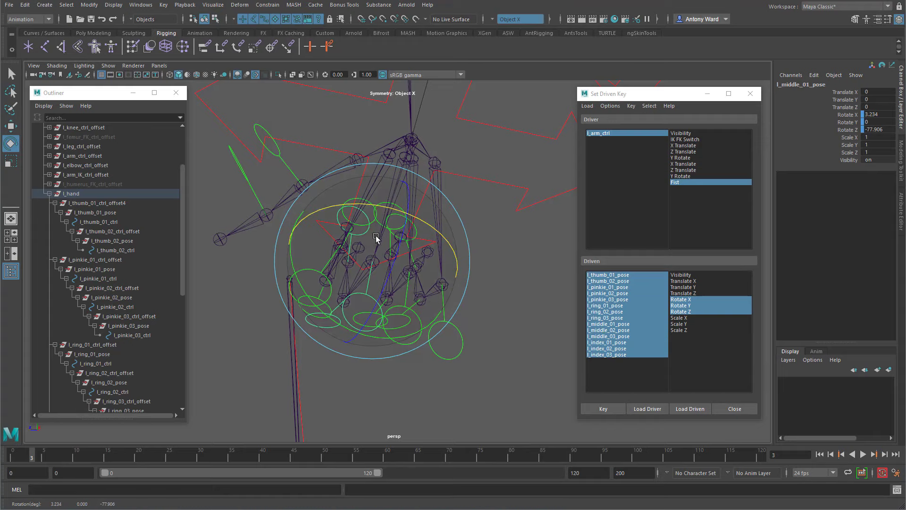
key(ctrl+z)
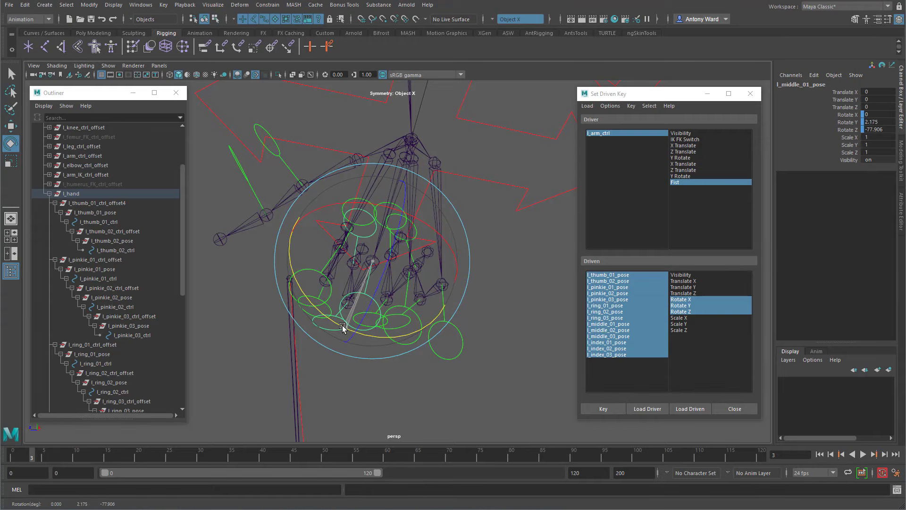
drag(347, 329, 365, 304)
alt+drag(541, 345, 536, 355)
click(410, 350)
click(406, 366)
alt+drag(407, 370, 412, 378)
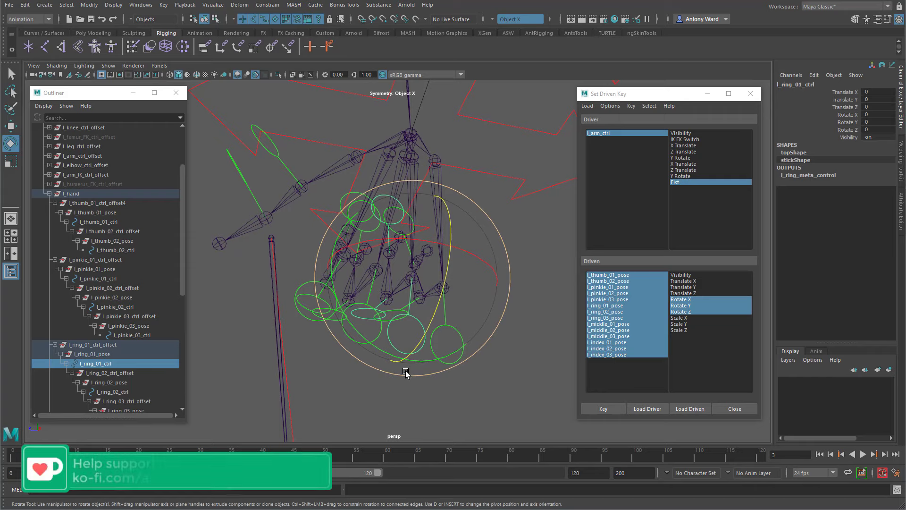
key(ctrl+z)
key(ctrl+z)
- Rotate l_thumb_01_pose toward the palm, about -51.6 degrees in Z and 17.4 degrees in X
alt+drag(393, 286, 387, 336)
click(319, 146)
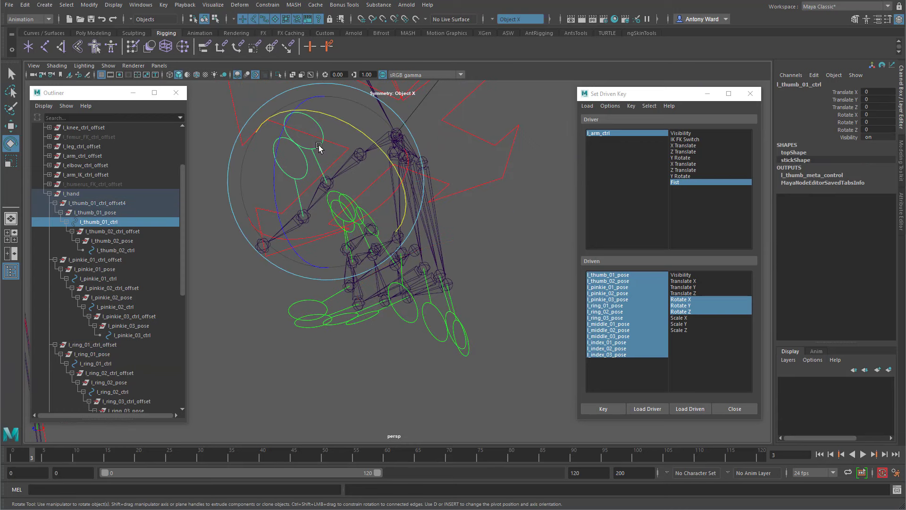
key(Up)
drag(275, 150, 363, 234)
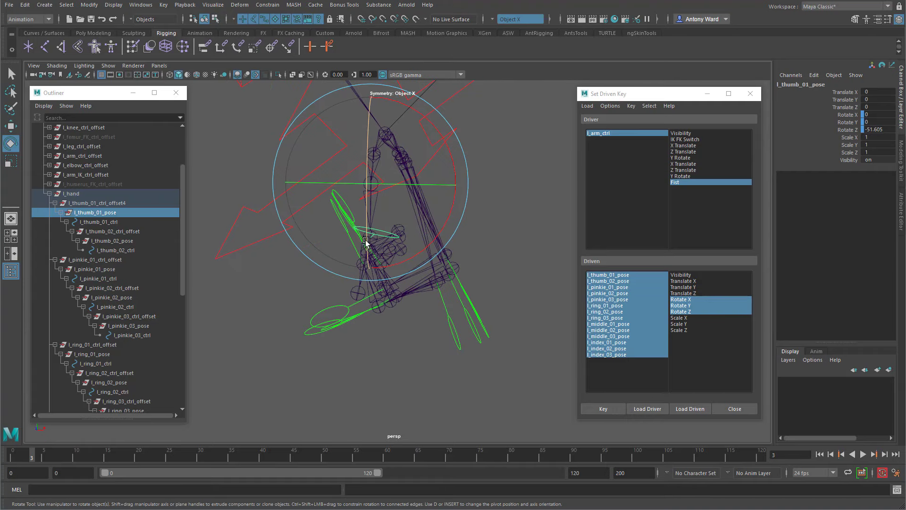
drag(447, 221, 429, 245)
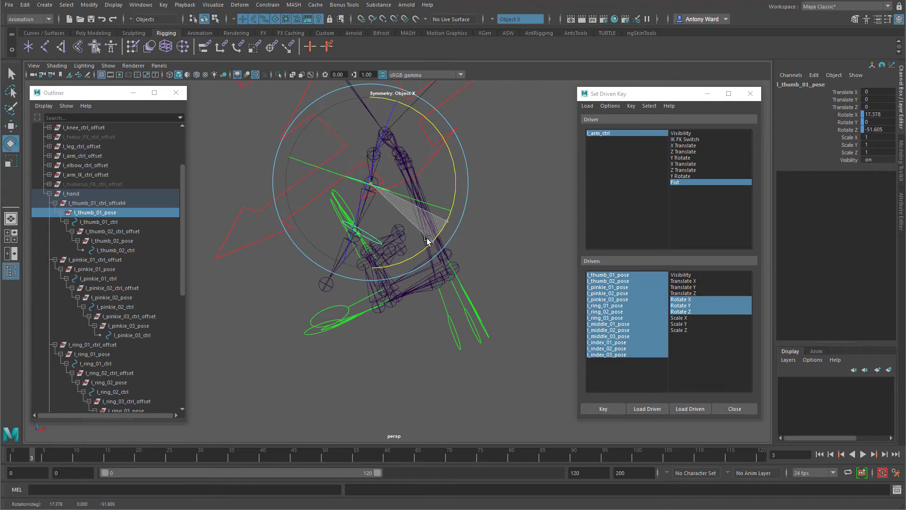
- Bend the second thumb joint by rotating l_thumb_02_pose about -76 degrees in Z
click(384, 242)
click(373, 237)
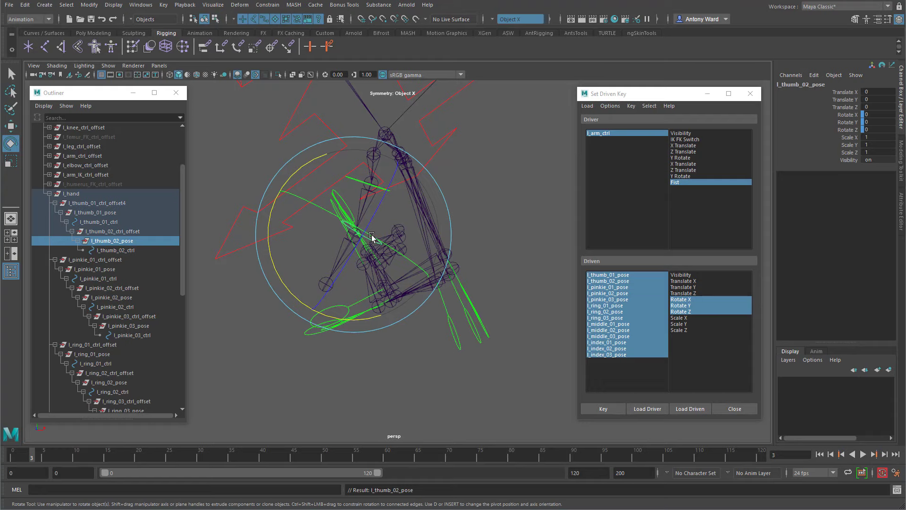
drag(372, 238, 324, 287)
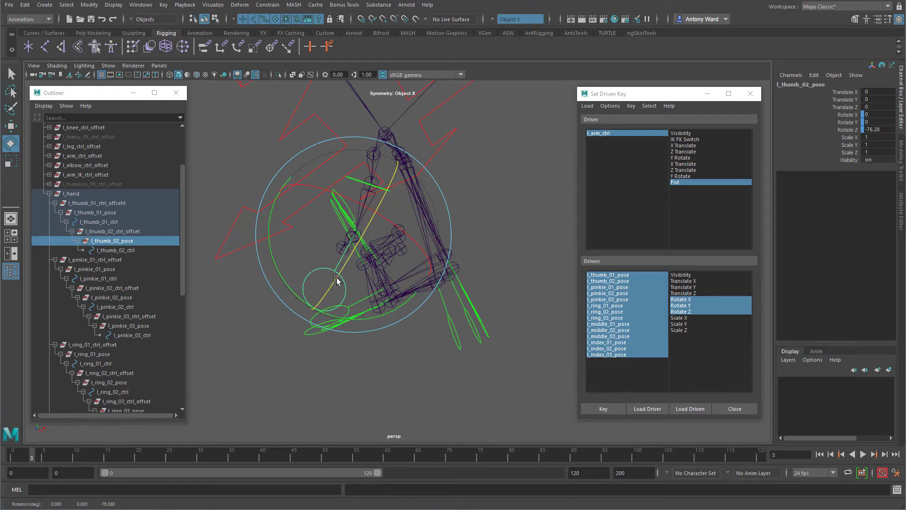
mouse_move(497, 211)
alt+mouse_down()
mouse_move(466, 208)
mouse_move(501, 220)
alt+mouse_up()
click(501, 220)
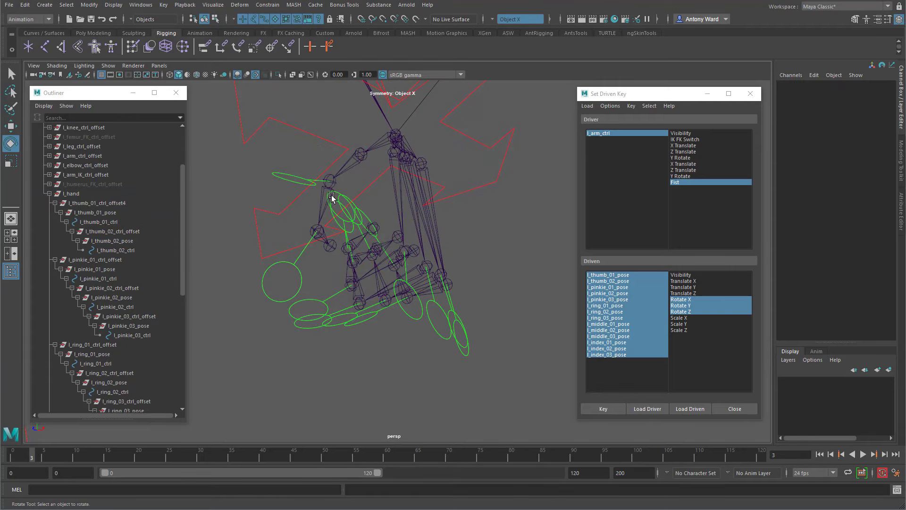
- Reduce the X rotation of l_thumb_01_pose to about 1.4 degrees and fine-tune the thumb's base
click(295, 183)
alt+drag(314, 221, 341, 226)
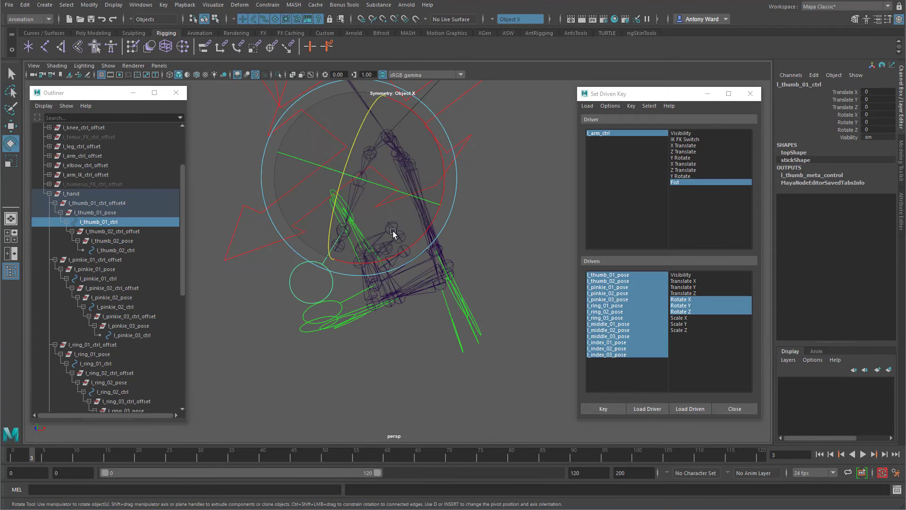
key(Up)
drag(424, 232, 433, 211)
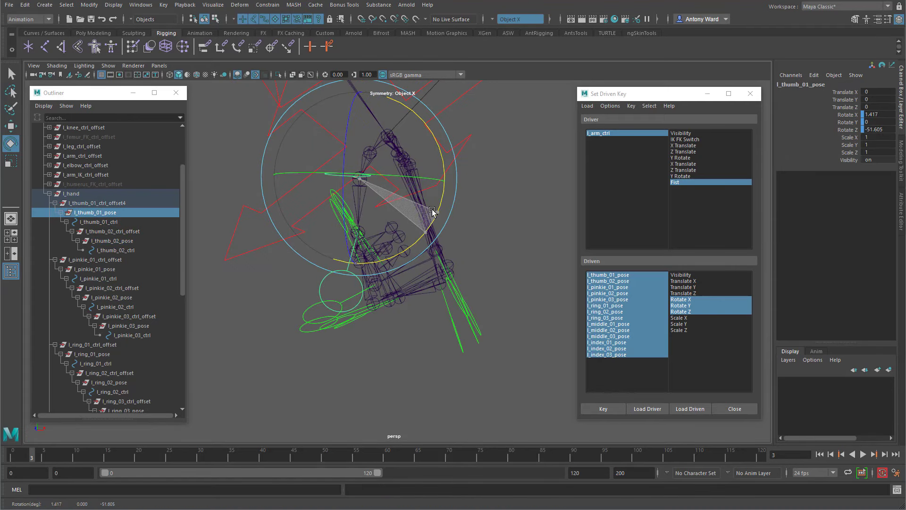
alt+drag(380, 223, 304, 217)
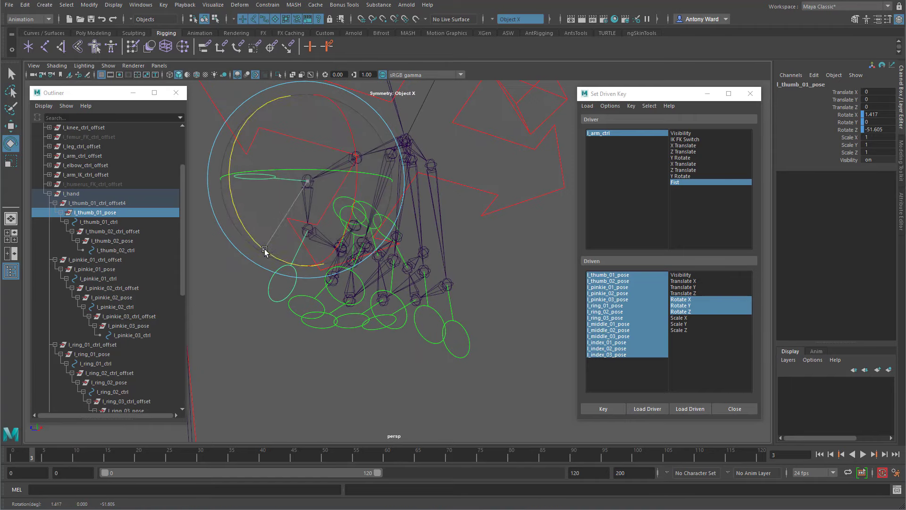
drag(265, 249, 262, 248)
- Relax the bend of l_thumb_02_pose to about -66 degrees in Z
click(280, 303)
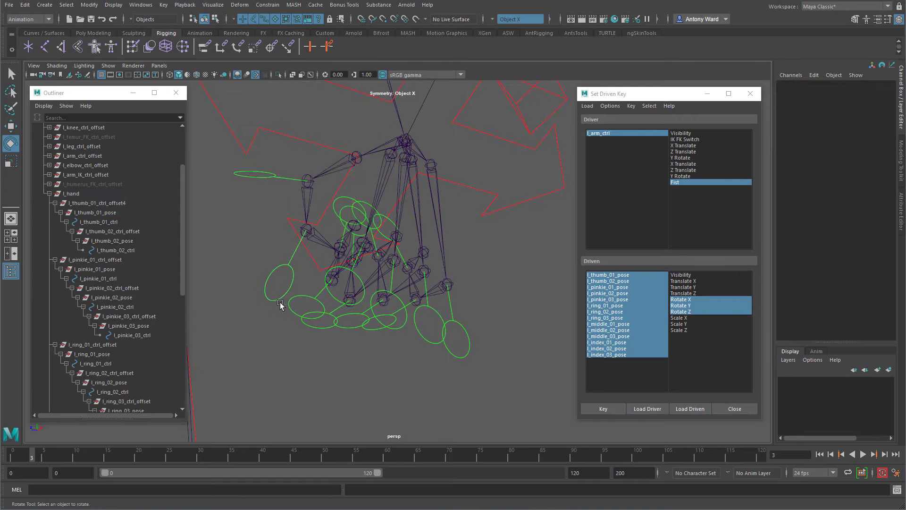
click(272, 309)
key(Up)
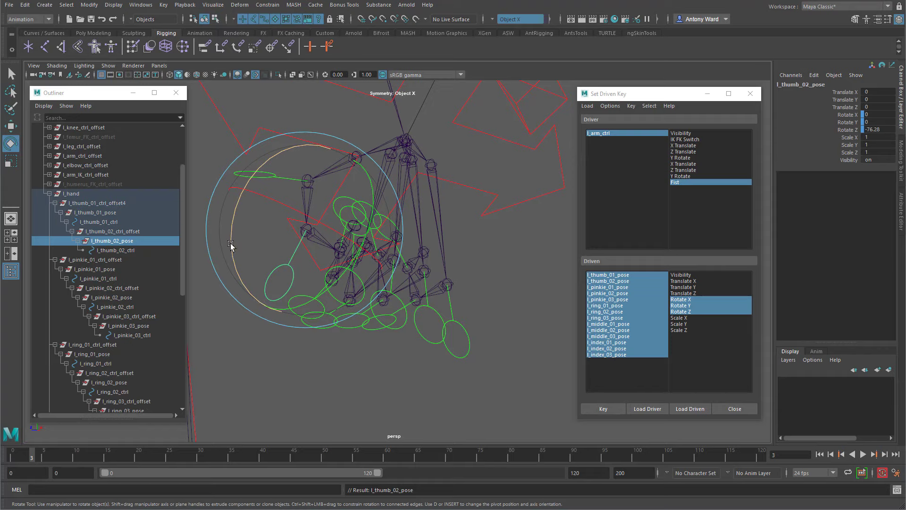
drag(231, 245, 229, 234)
alt+drag(477, 330, 420, 299)
- Key the Rotate X, Y and Z of all thumb and finger pose groups against l_arm_ctrl's Fist value of 1
key(w)
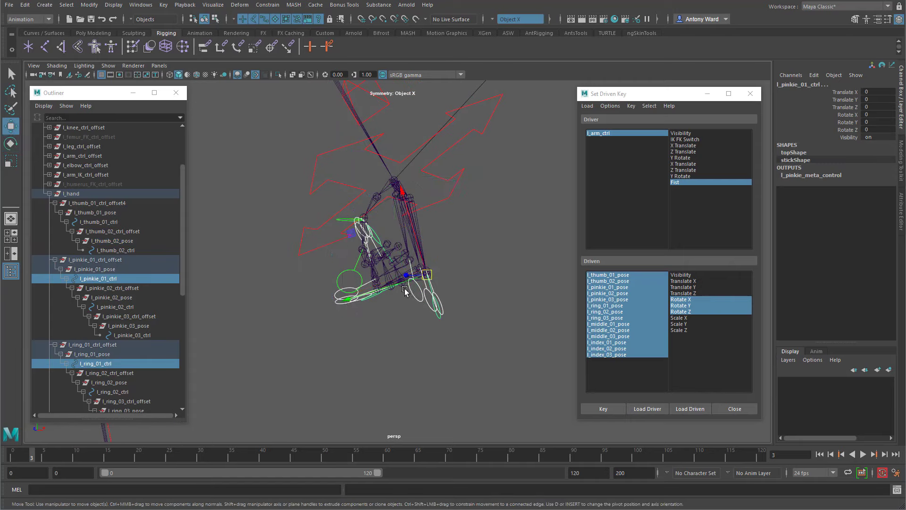
click(508, 309)
alt+drag(507, 308, 474, 302)
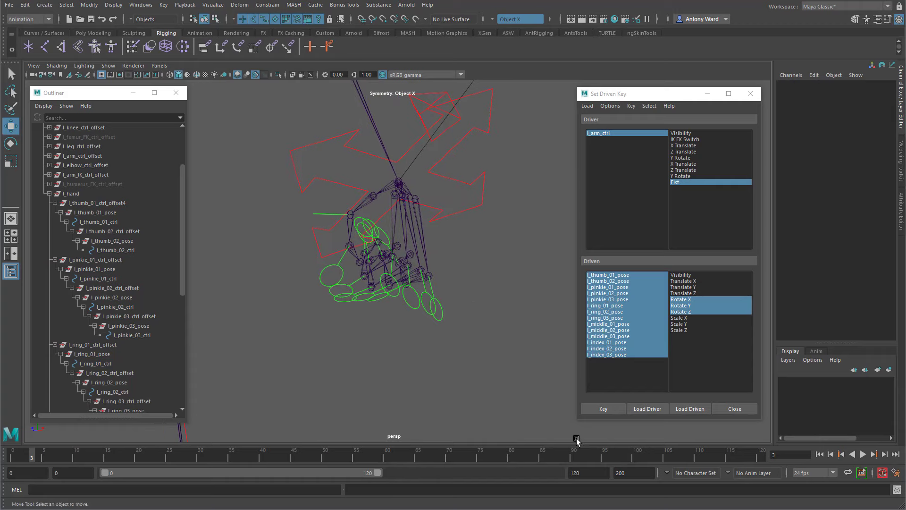
click(603, 409)
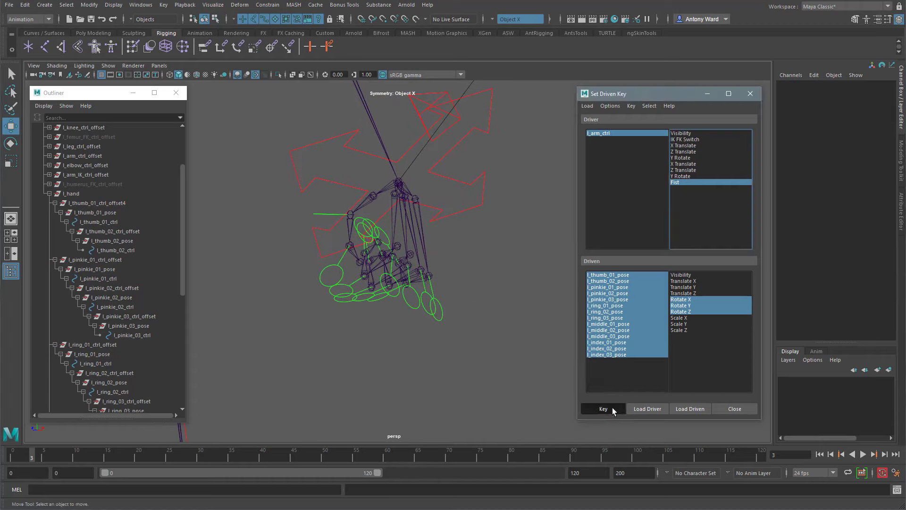
- Select l_arm_ctrl and scrub its Fist attribute to test the hand closing and opening, ending at 0
alt+drag(478, 200, 425, 269)
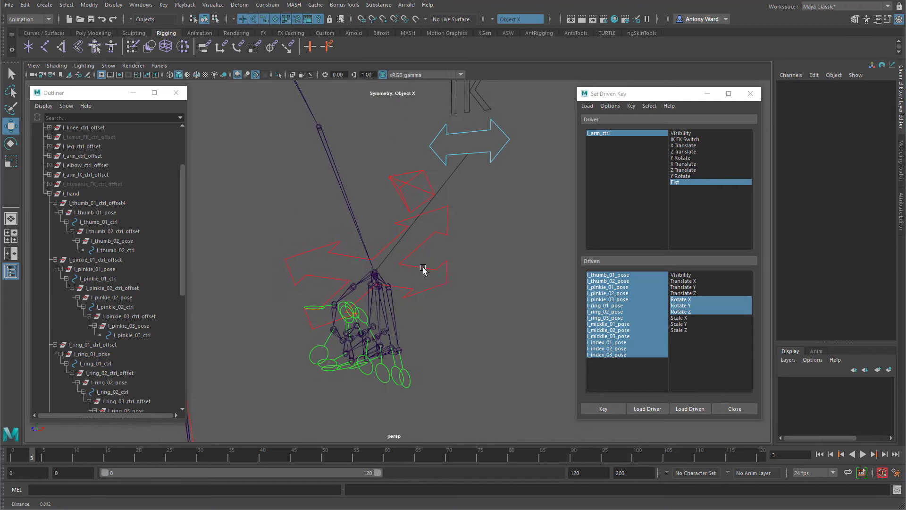
click(509, 153)
click(848, 176)
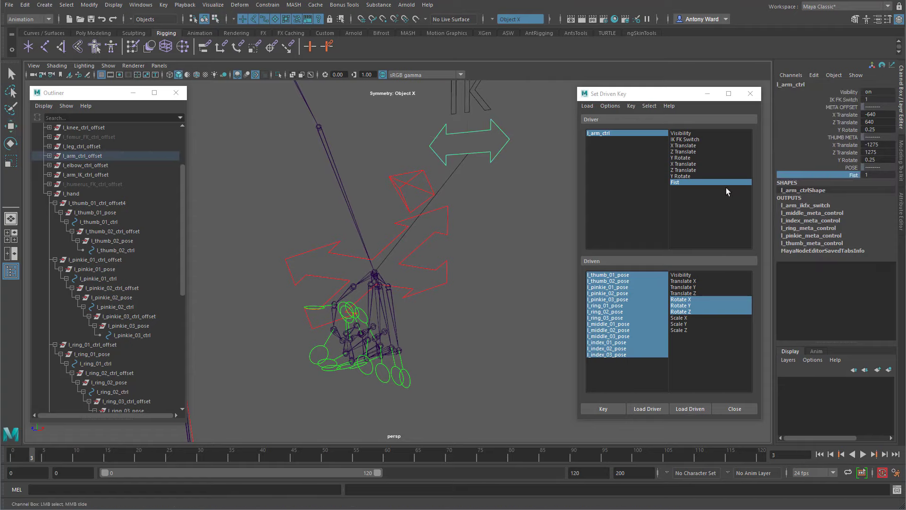
middle_drag(348, 316, 453, 311)
alt+middle_drag(384, 307, 441, 296)
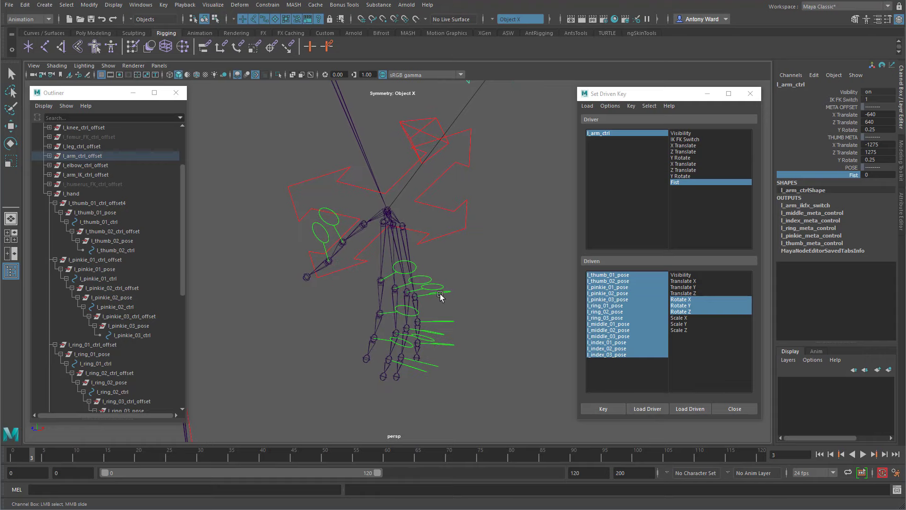
- Close the Set Driven Key window, then open the Graph Editor and enlarge it
click(751, 94)
alt+middle_drag(526, 249, 537, 237)
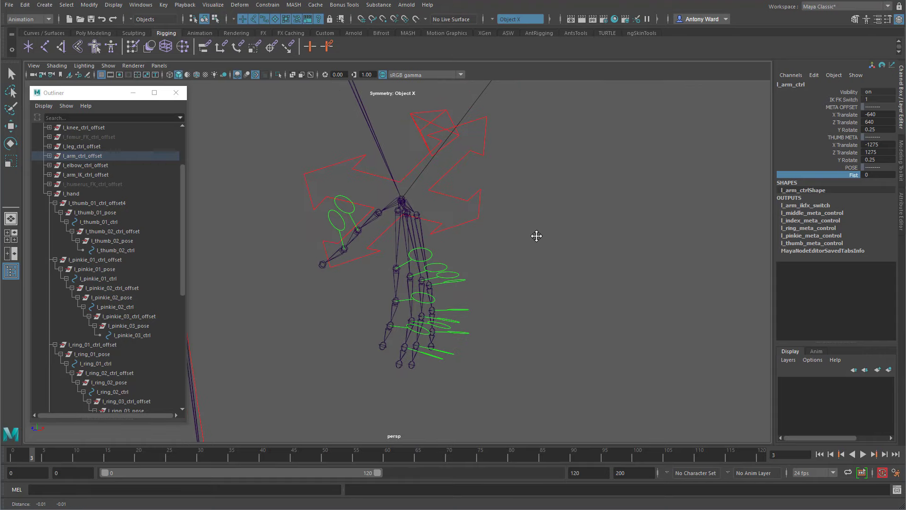
click(144, 6)
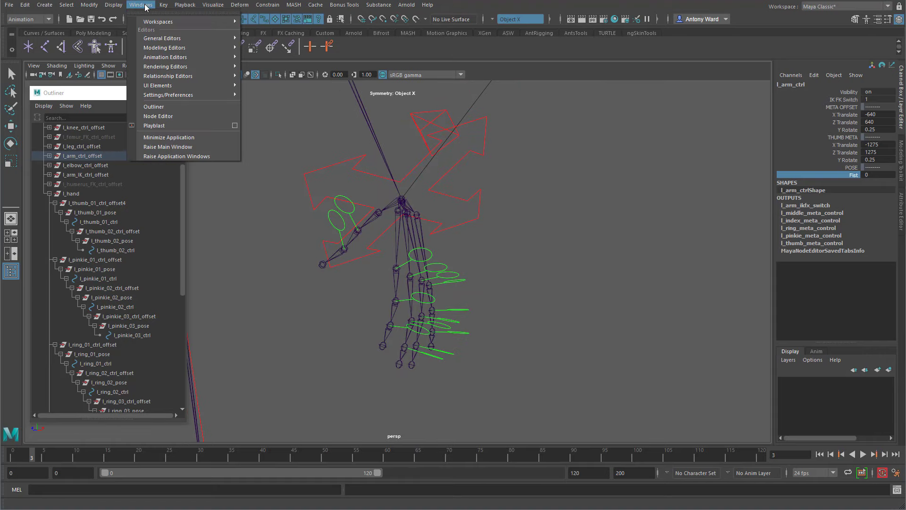
mouse_move(166, 57)
click(268, 64)
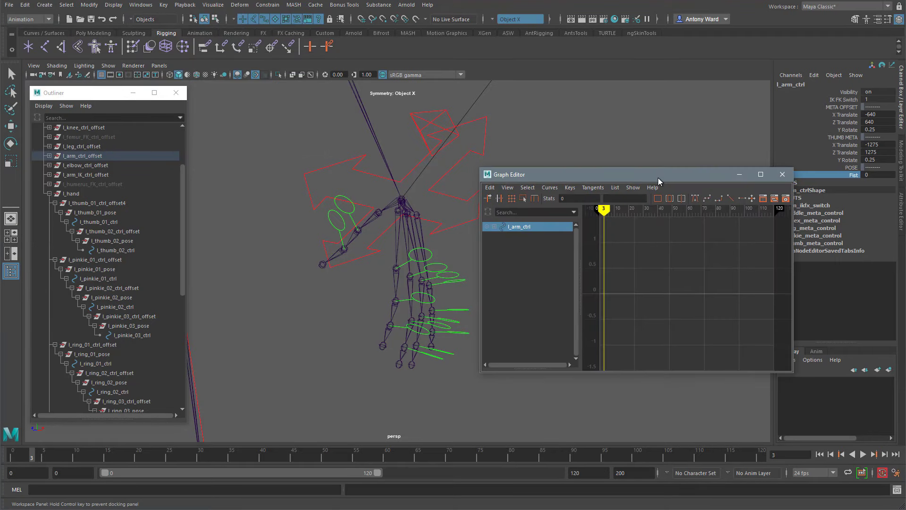
drag(798, 376, 874, 391)
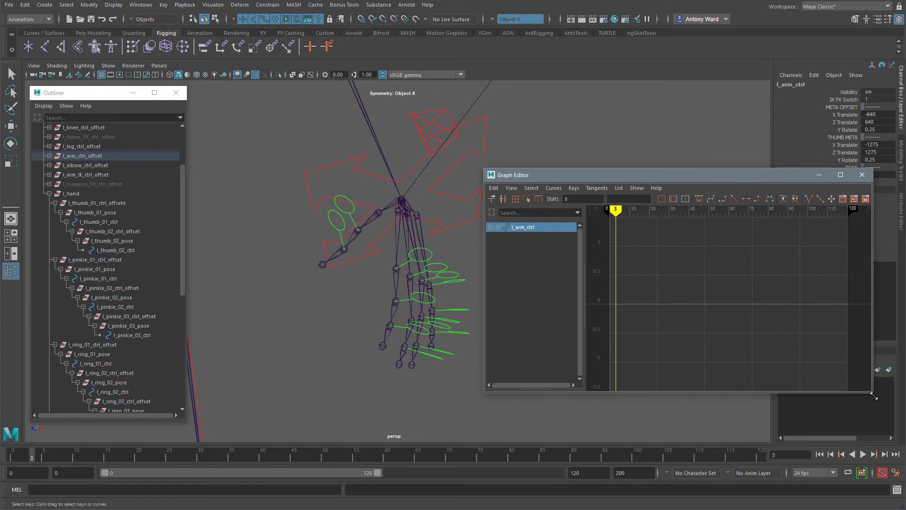
- Select l_thumb_01_pose and l_thumb_02_pose to display their driven rotation curves in the Graph Editor
alt+drag(250, 267, 307, 251)
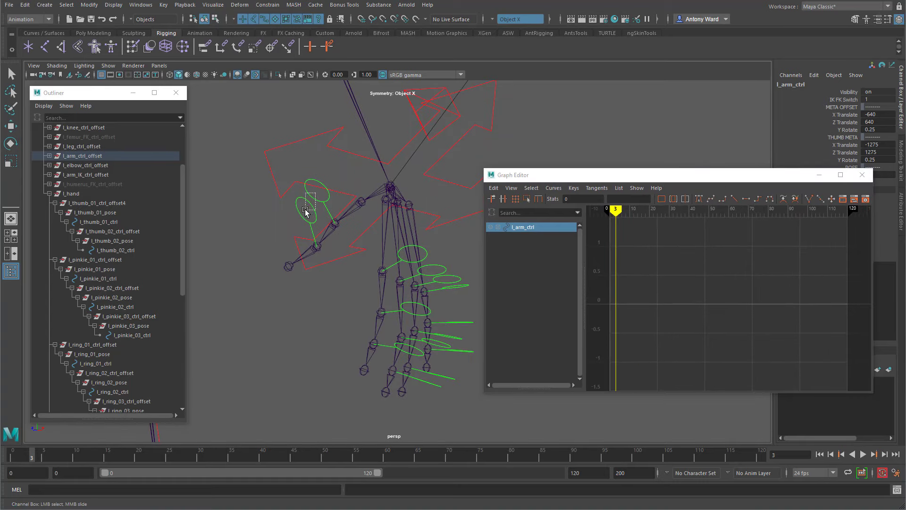
drag(306, 212, 305, 212)
key(w)
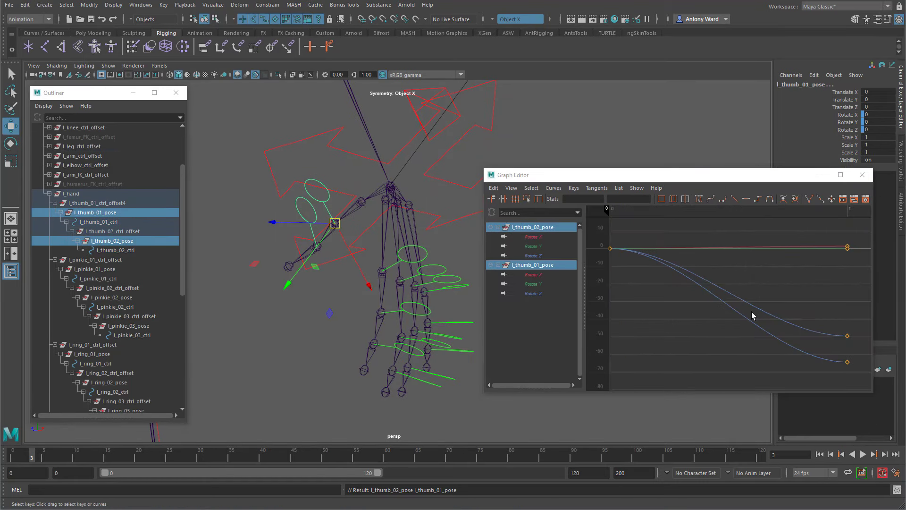
- Set the driver value of the start keys on the l_thumb_01_pose and l_thumb_02_pose rotation curves to 0.1
drag(600, 240, 618, 259)
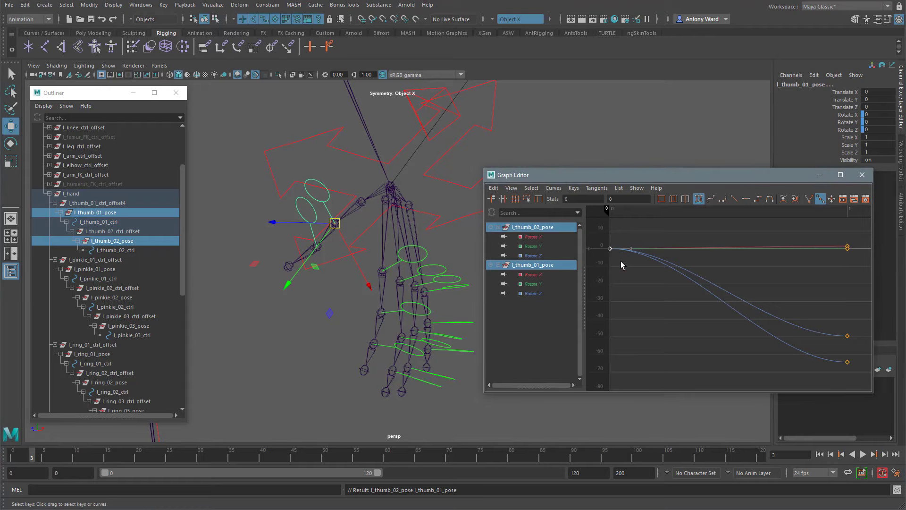
shift+middle_drag(622, 262, 647, 259)
shift+middle_drag(625, 260, 661, 259)
key(Return)
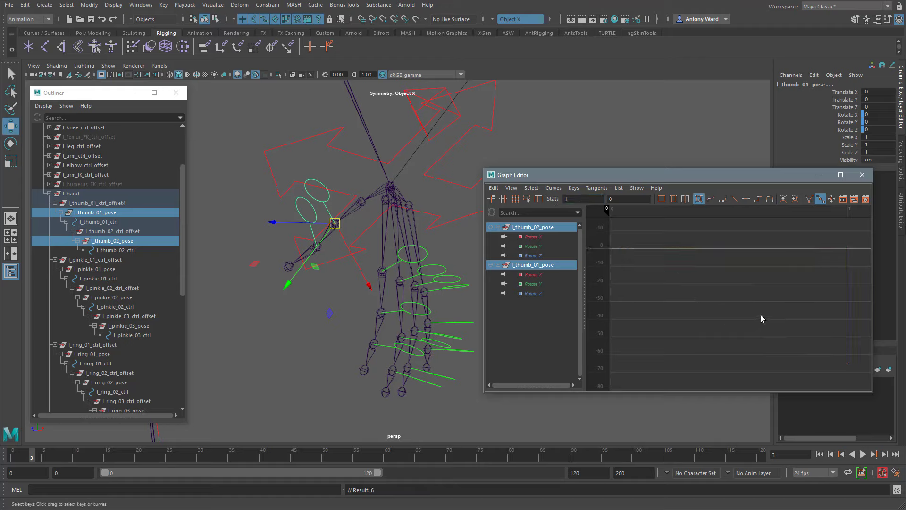
key(ctrl+z)
alt+middle_drag(637, 244, 649, 253)
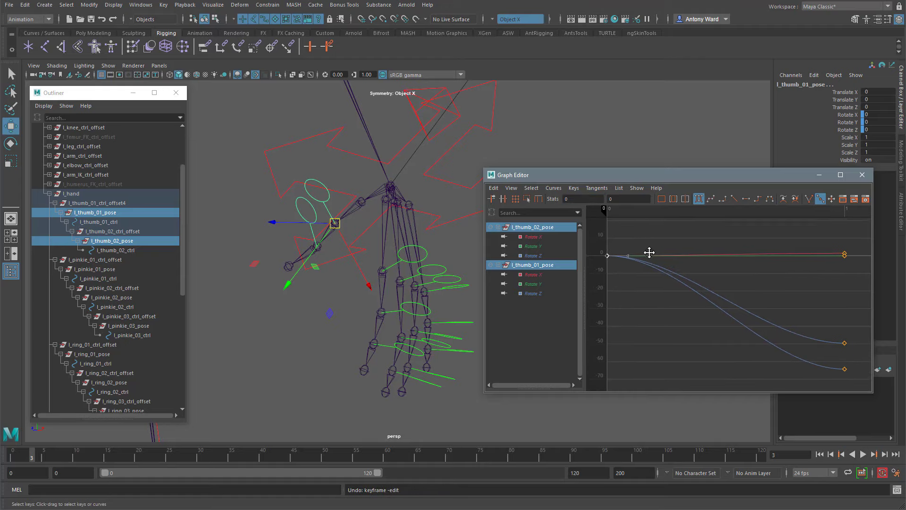
alt+right_drag(649, 253, 645, 255)
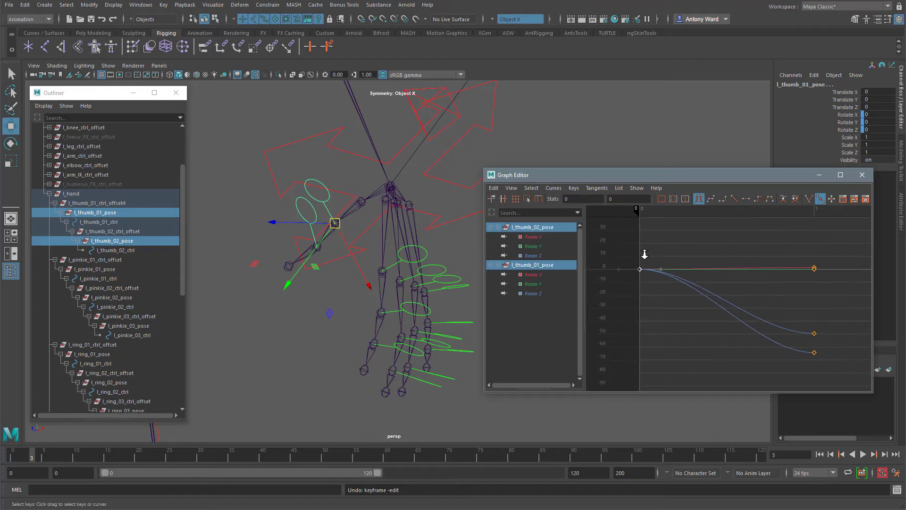
click(576, 199)
text(0.1)
key(Return)
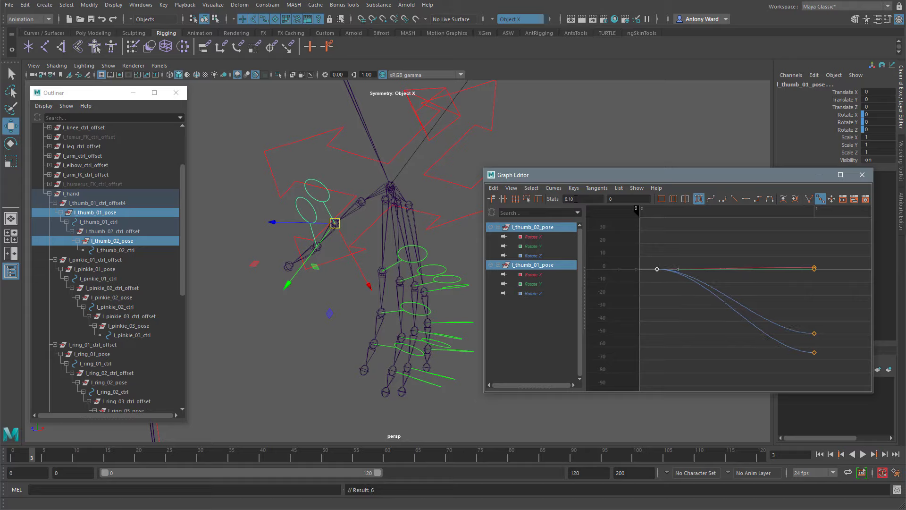
- Select l_arm_ctrl, move the Graph Editor clear of its Fist attribute, and scrub Fist to test the delayed thumb, ending at 0
alt+drag(441, 220, 443, 113)
click(451, 100)
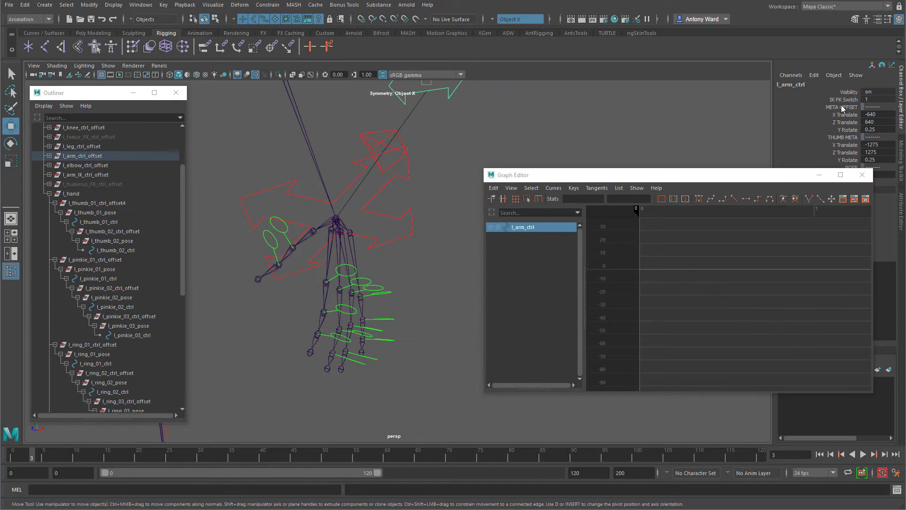
drag(781, 176, 783, 200)
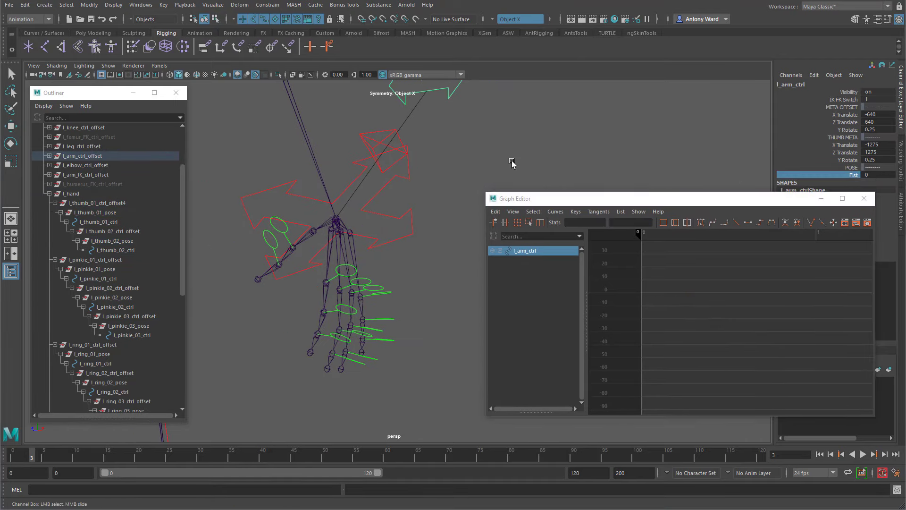
mouse_move(512, 163)
middle_down()
mouse_move(520, 159)
mouse_move(509, 159)
middle_up()
- Select the three pinkie pose groups and set the driver value of their rotation curves' start keys to 0.10
alt+right_drag(381, 316, 422, 290)
click(397, 277)
key(w)
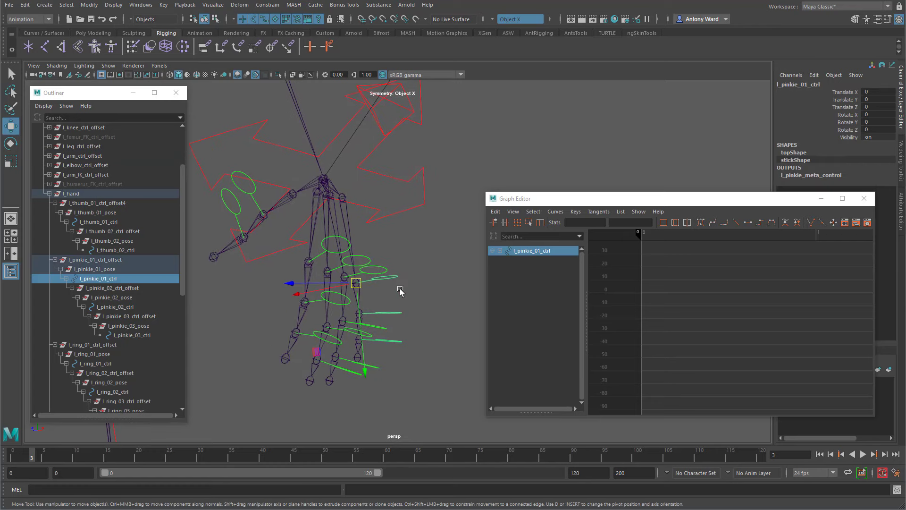
shift+click(398, 311)
shift+click(399, 342)
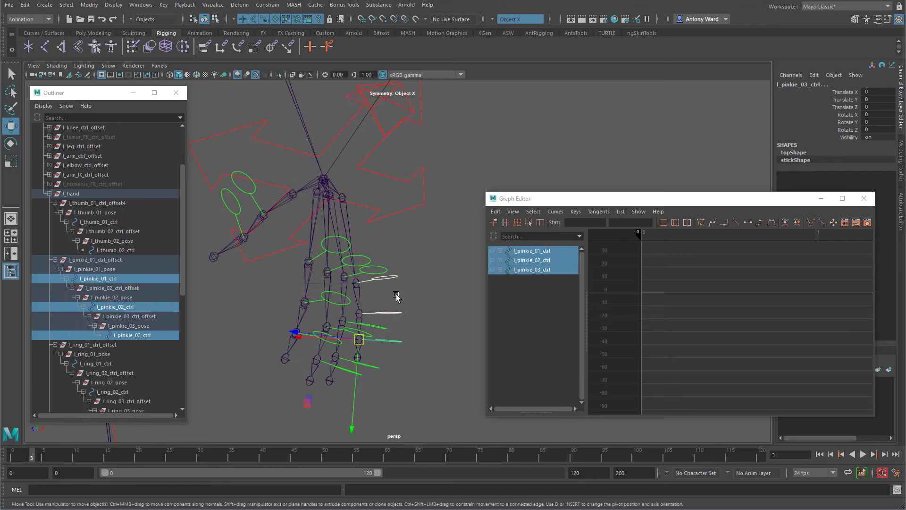
key(Up)
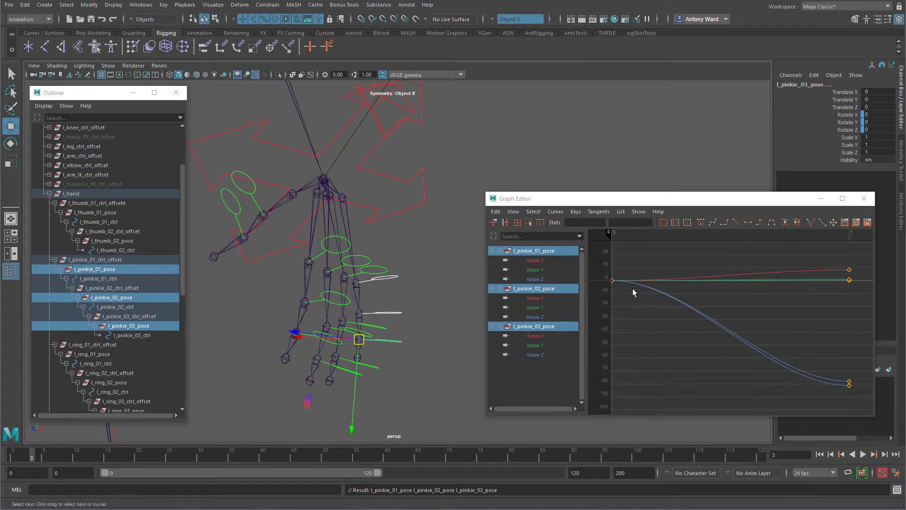
click(612, 280)
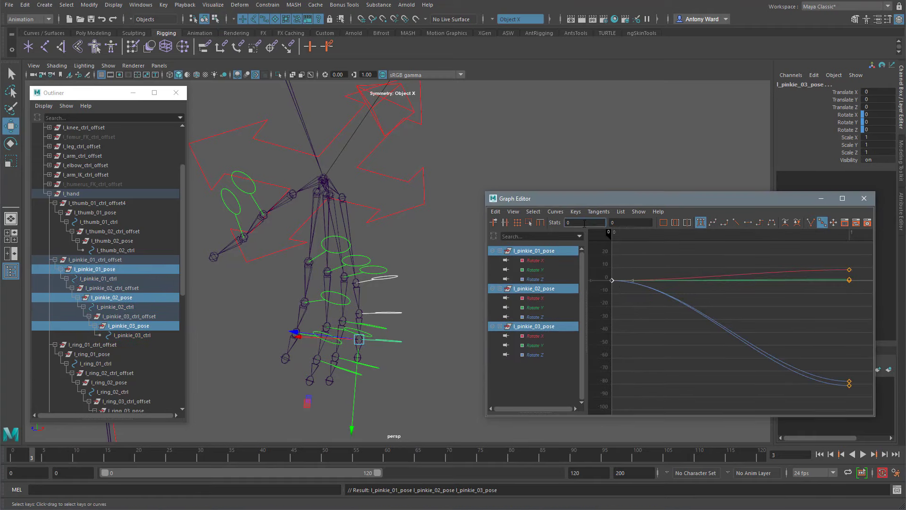
text(.10)
key(Return)
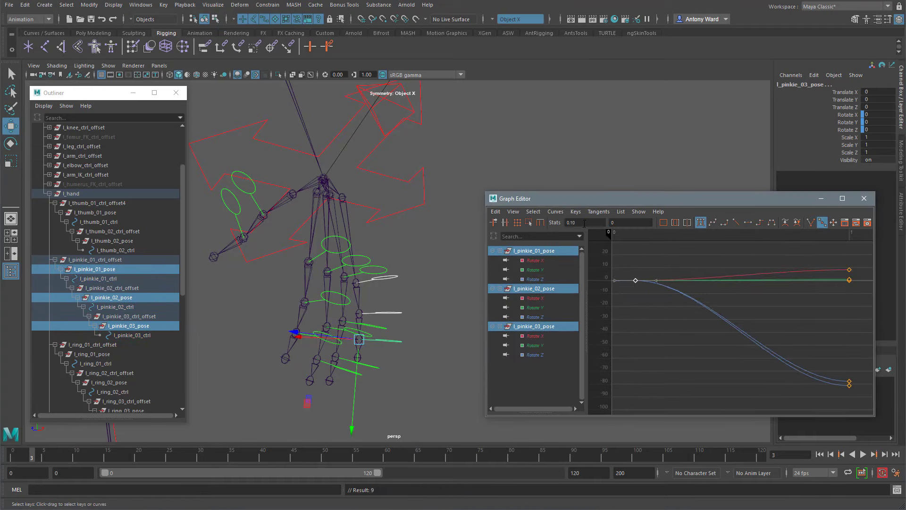
- Select l_arm_ctrl and scrub its Fist attribute to check the pinkie's delayed curl, ending at 0
alt+middle_drag(431, 130, 395, 162)
scroll(390, 158, down, 3)
click(430, 105)
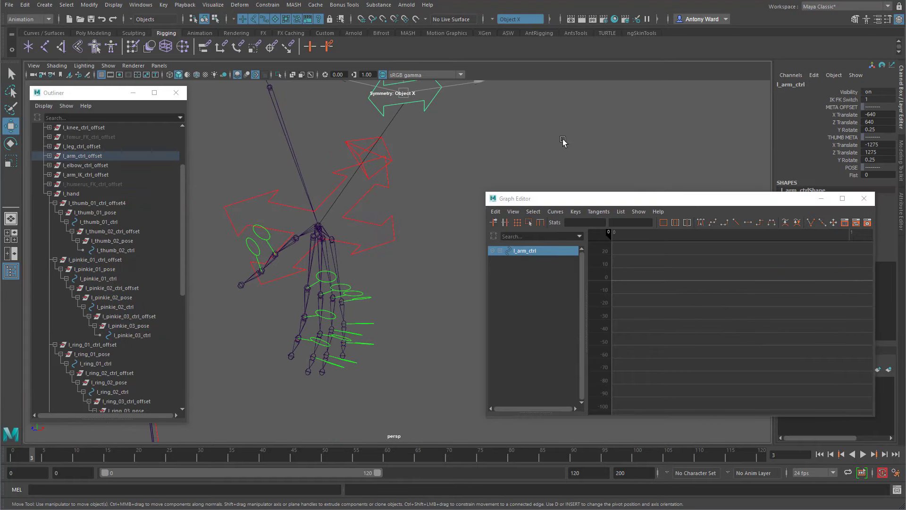
click(848, 176)
middle_drag(397, 174, 395, 169)
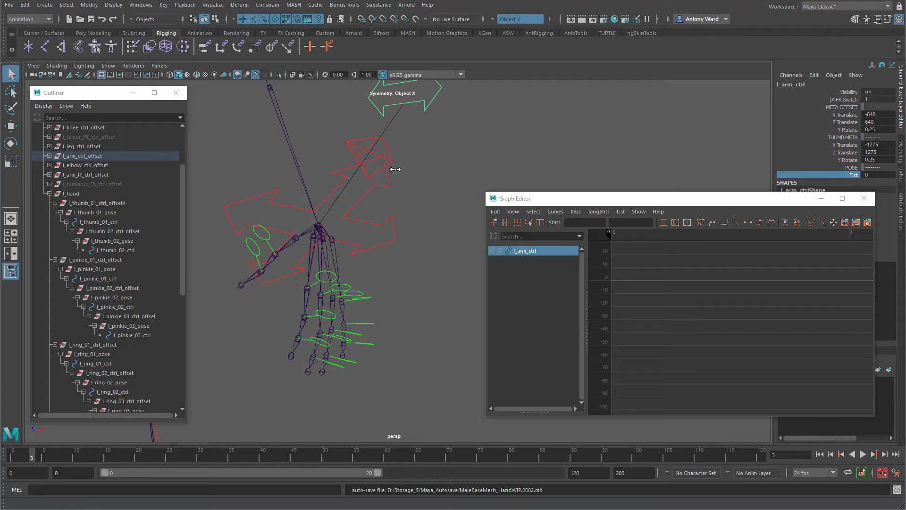
- Select all middle, ring and pinkie pose groups and set the driver value of their rotation curves' start keys to 0.1
alt+drag(380, 282, 415, 258)
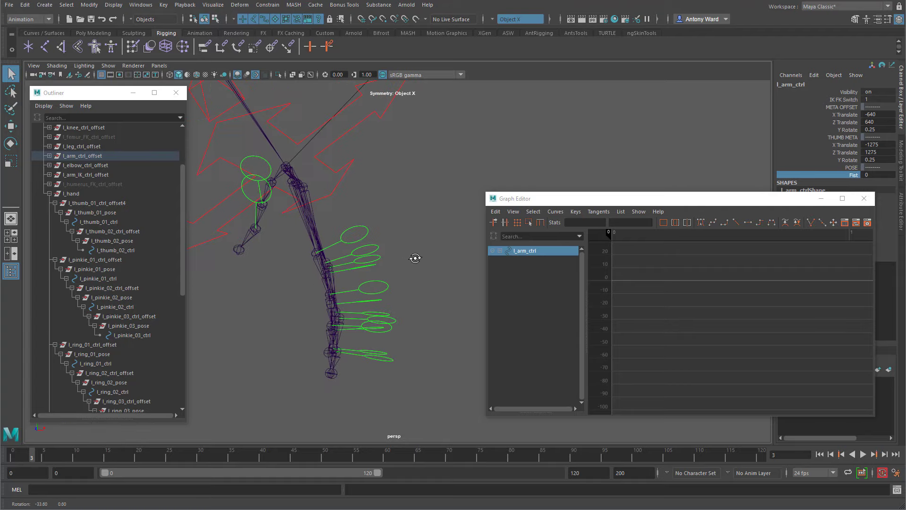
alt+drag(382, 228, 350, 276)
alt+drag(423, 348, 396, 366)
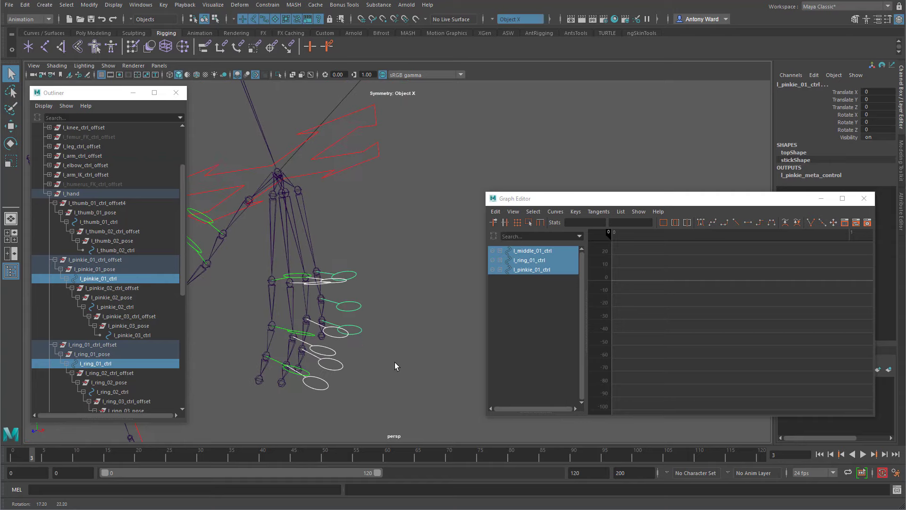
shift+click(355, 305)
alt+drag(355, 305, 350, 362)
shift+click(368, 350)
shift+click(368, 368)
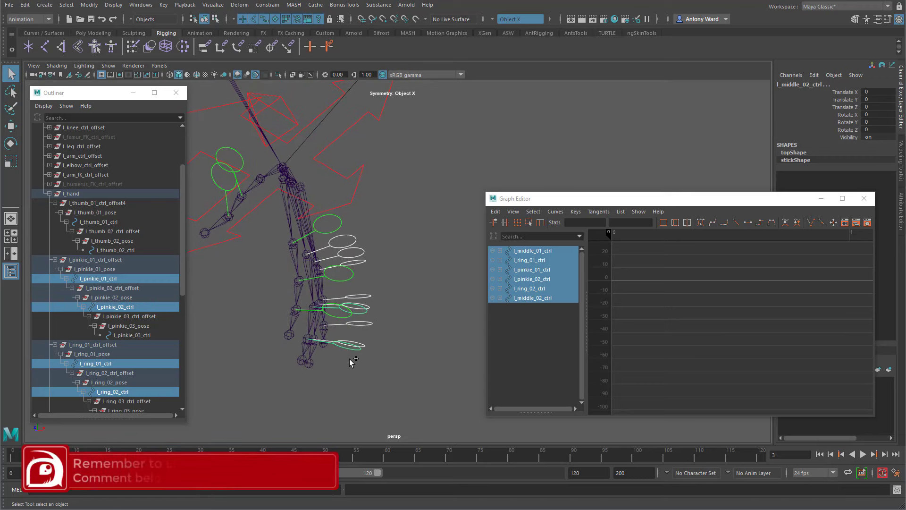
key(Up)
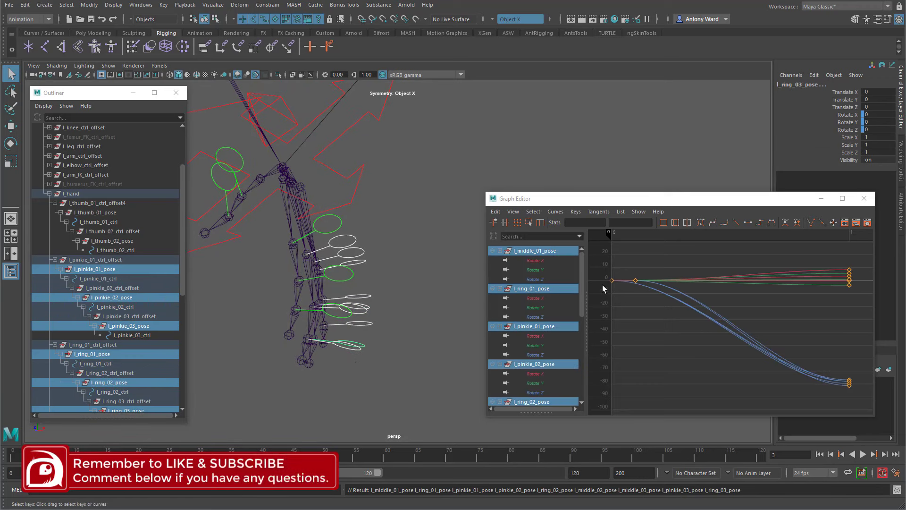
drag(604, 272, 647, 290)
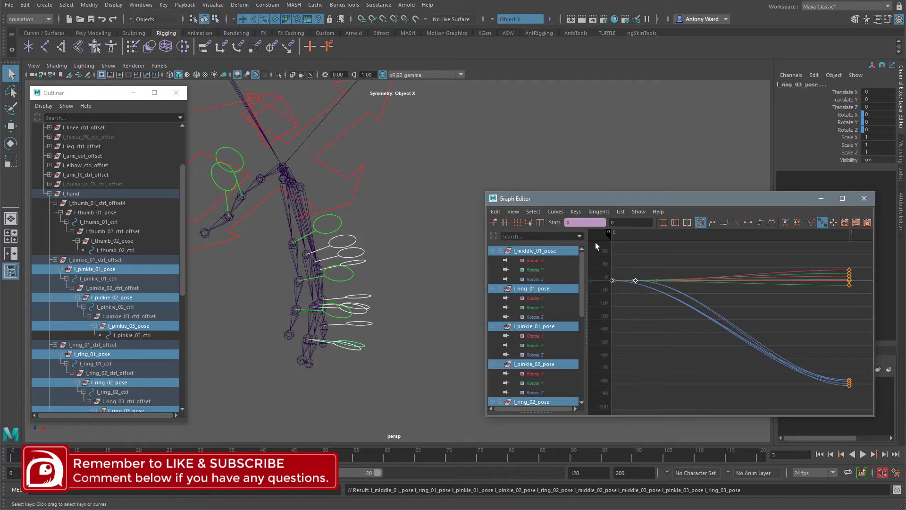
click(585, 222)
text(.1)
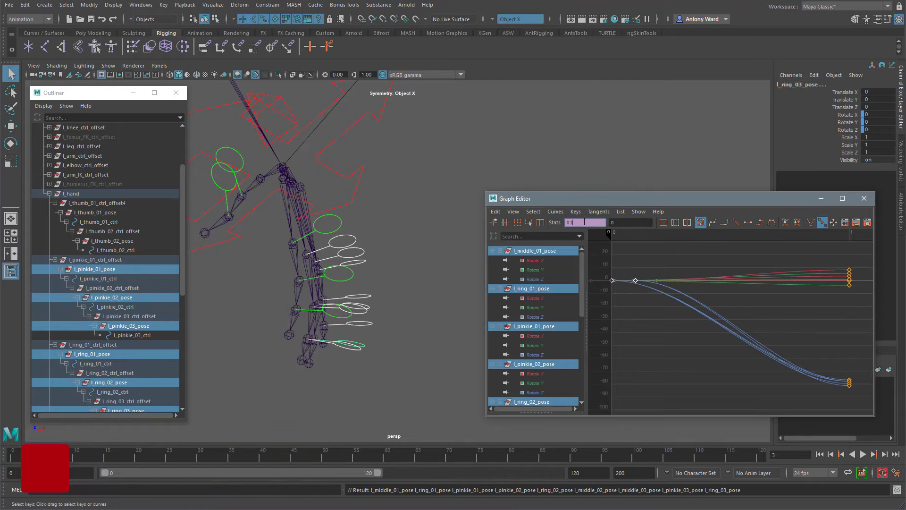
key(Return)
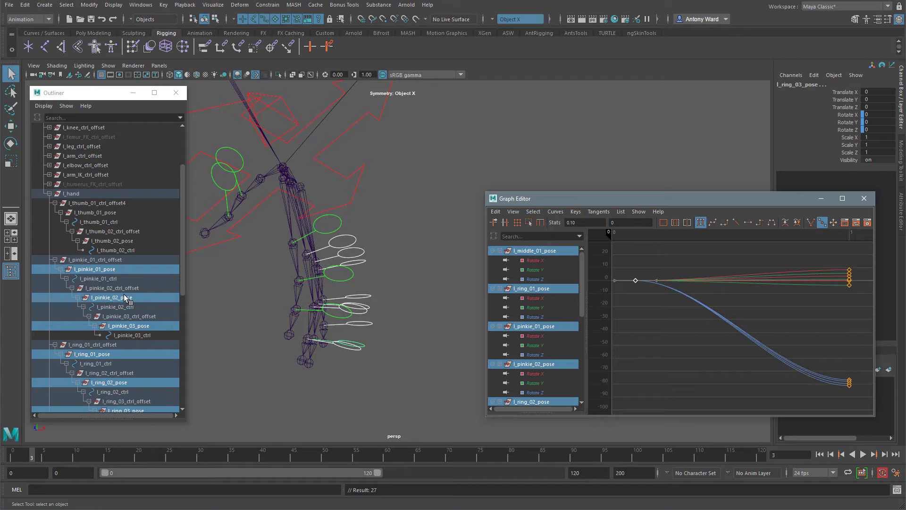
- Select only the ring and pinkie pose groups and set the driver value of their curves' start keys to 0.15
scroll(125, 298, down, 3)
alt+drag(392, 309, 351, 302)
alt+drag(337, 253, 351, 313)
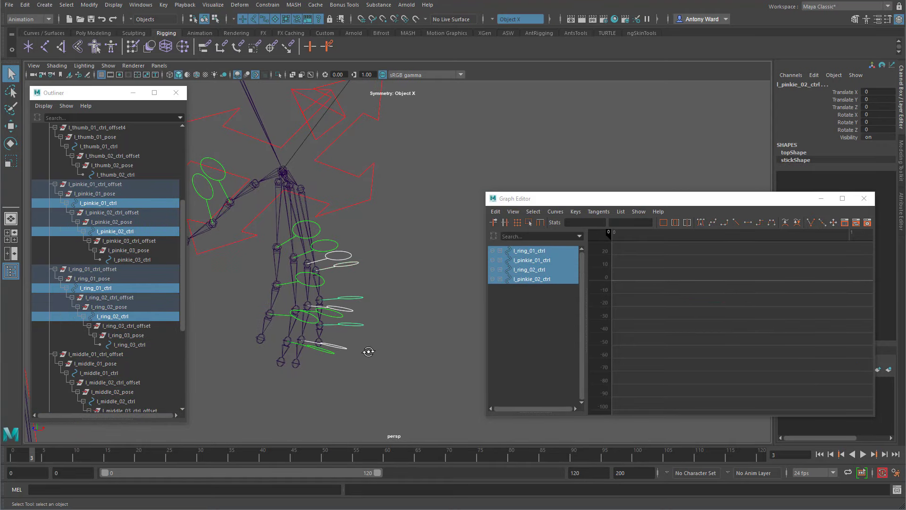
mouse_move(368, 348)
alt+mouse_down()
mouse_move(367, 358)
mouse_move(331, 332)
mouse_move(366, 330)
alt+mouse_up()
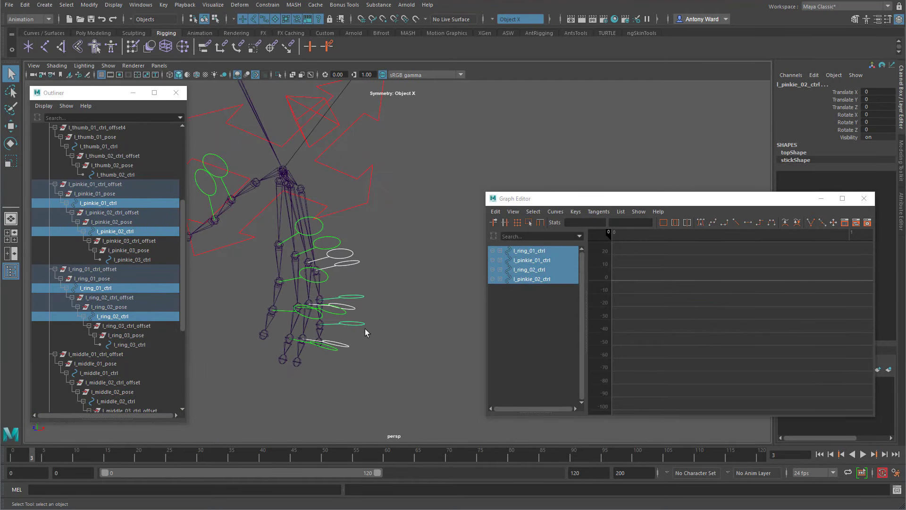
shift+click(350, 348)
shift+click(347, 355)
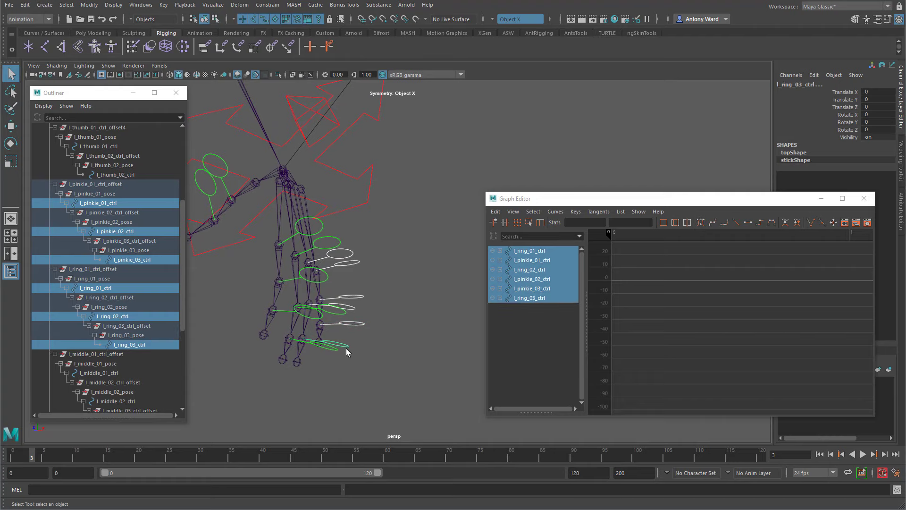
key(Up)
drag(603, 270, 619, 292)
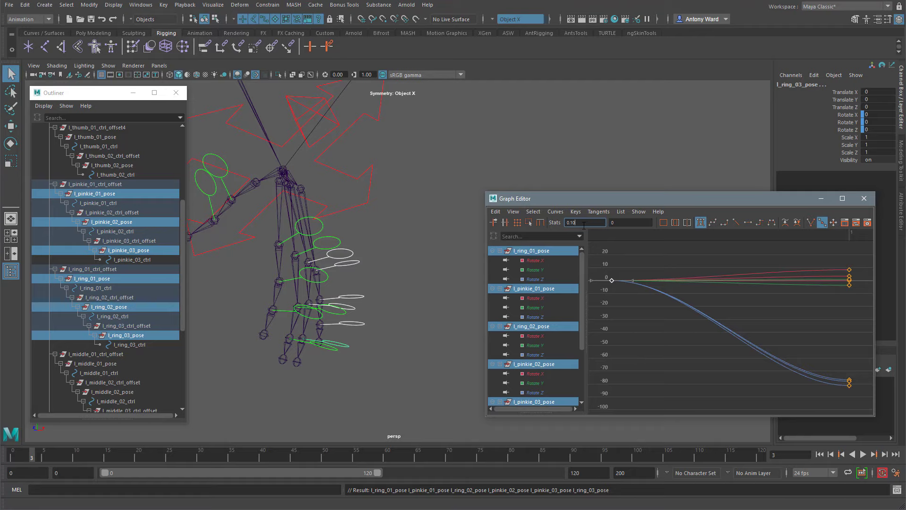
click(584, 226)
text(0.15)
key(Return)
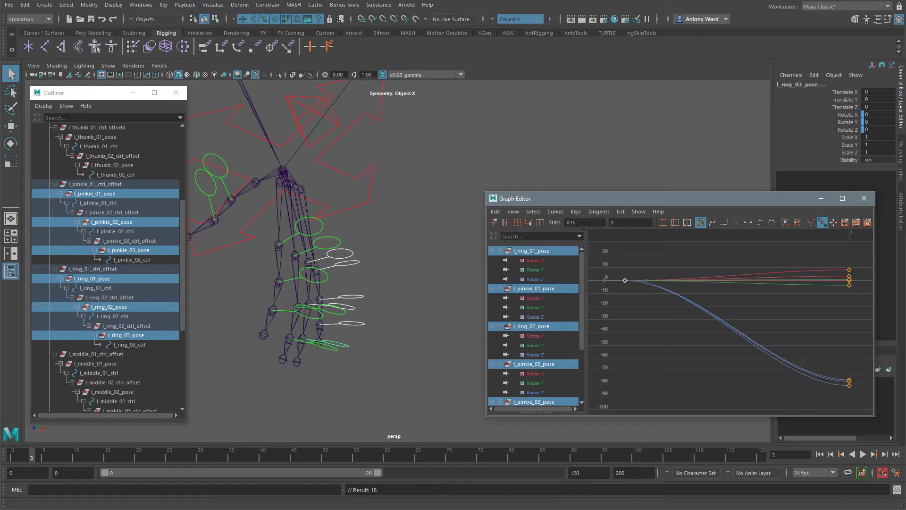
- Select only the three pinkie pose groups and set the driver value of their curves' start keys to 0.2
alt+drag(365, 311, 350, 300)
click(354, 261)
shift+click(356, 296)
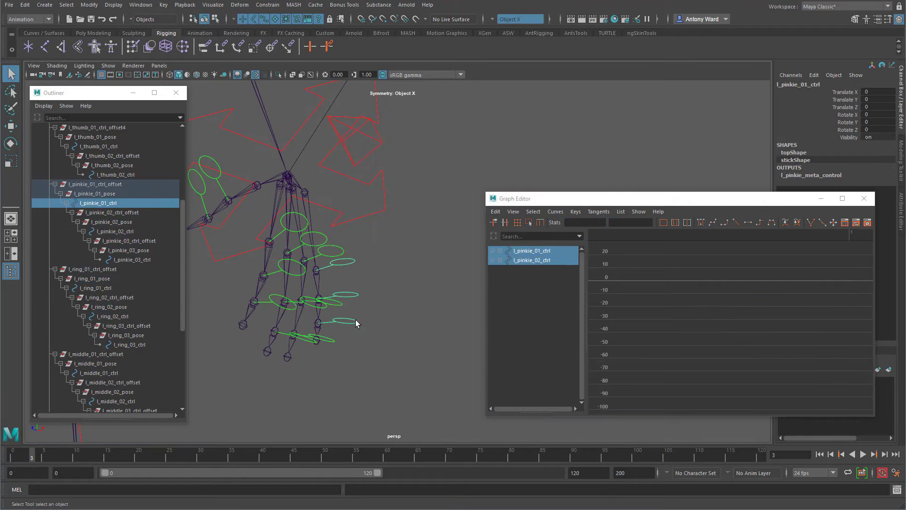
shift+click(357, 323)
key(Up)
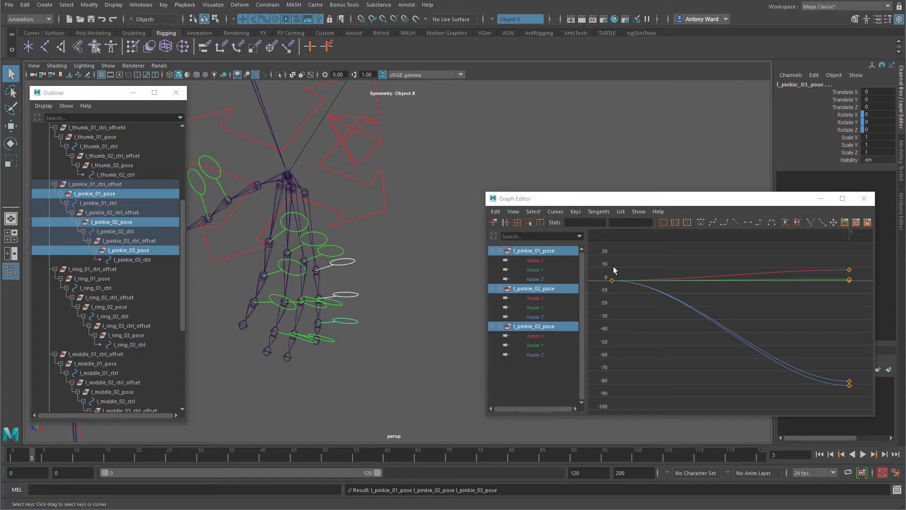
drag(613, 266, 621, 290)
click(583, 222)
text(0)
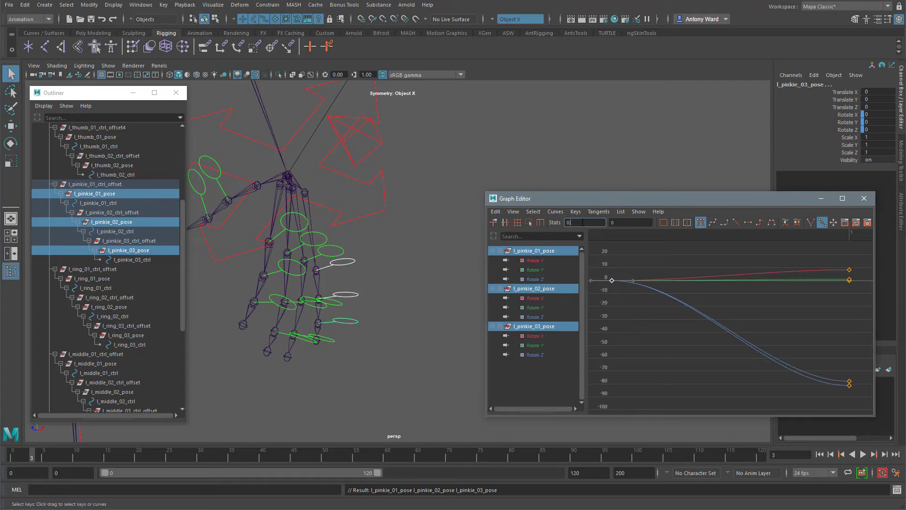
text(.2)
key(Return)
- Select l_arm_ctrl and scrub its Fist attribute to 1 to review the staggered finger curl
mouse_move(388, 148)
alt+mouse_down()
mouse_move(372, 176)
mouse_move(390, 164)
alt+mouse_up()
click(423, 117)
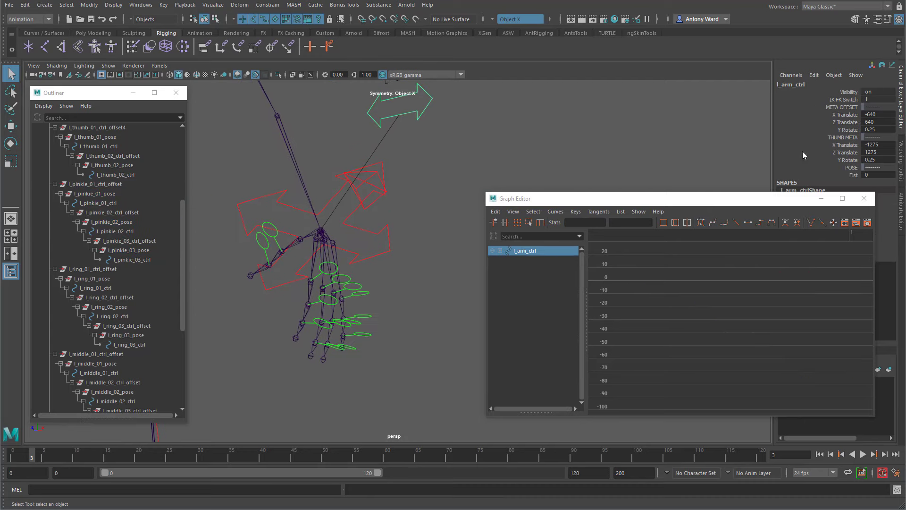
click(848, 175)
middle_drag(418, 197, 428, 196)
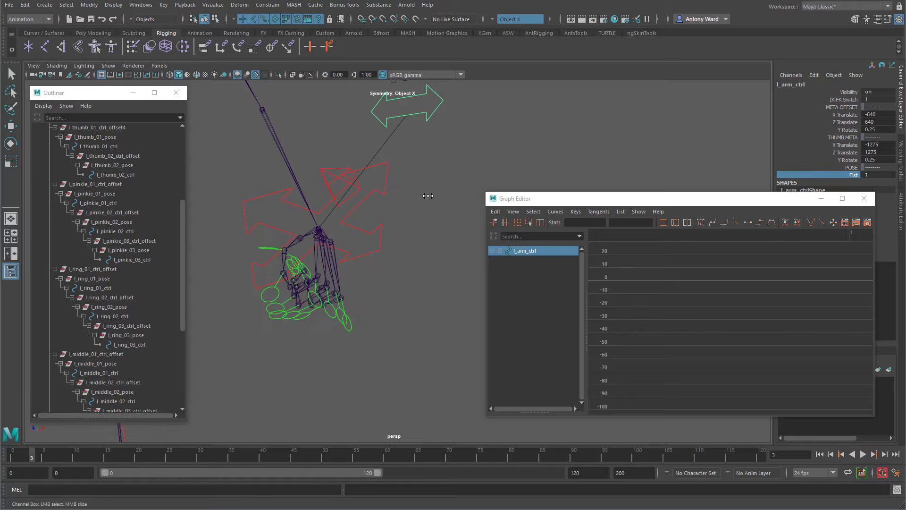
- Select l_thumb_01_pose and l_thumb_02_pose and set the driver value of their curves' start keys to 0.20
click(269, 247)
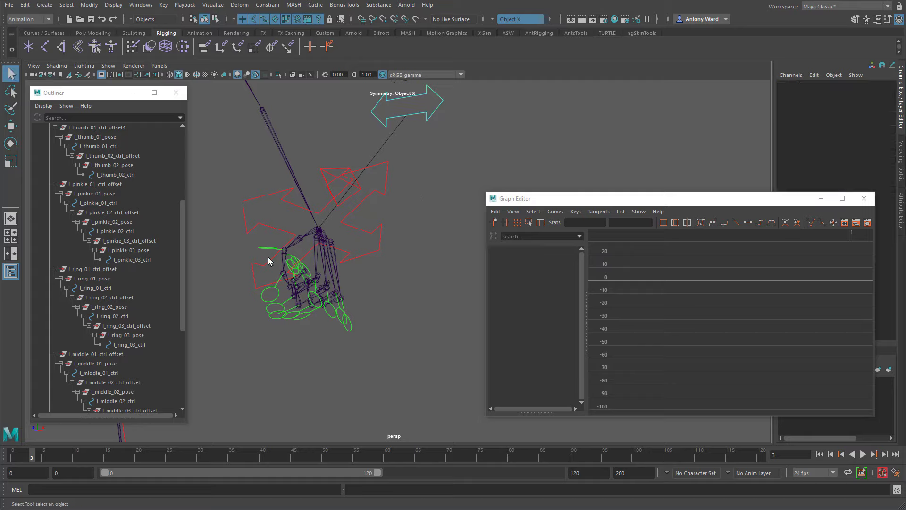
click(269, 248)
shift+click(265, 302)
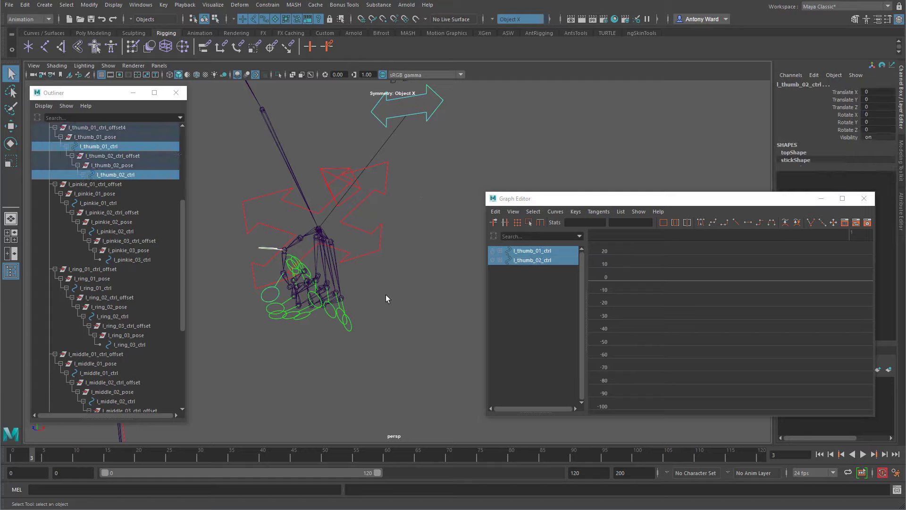
key(Up)
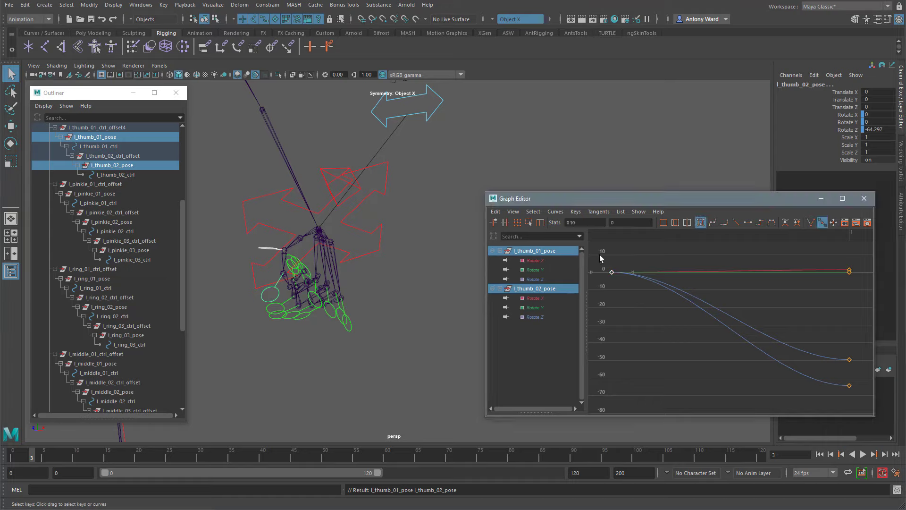
text(.20)
key(Return)
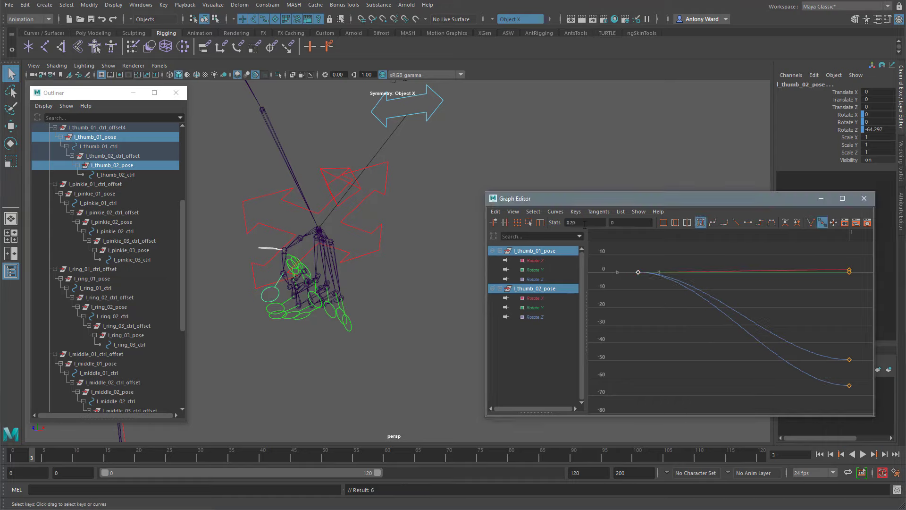
- Select l_arm_ctrl and scrub its Fist attribute back to 0 to review the staggered finger and thumb motion from several angles
click(430, 115)
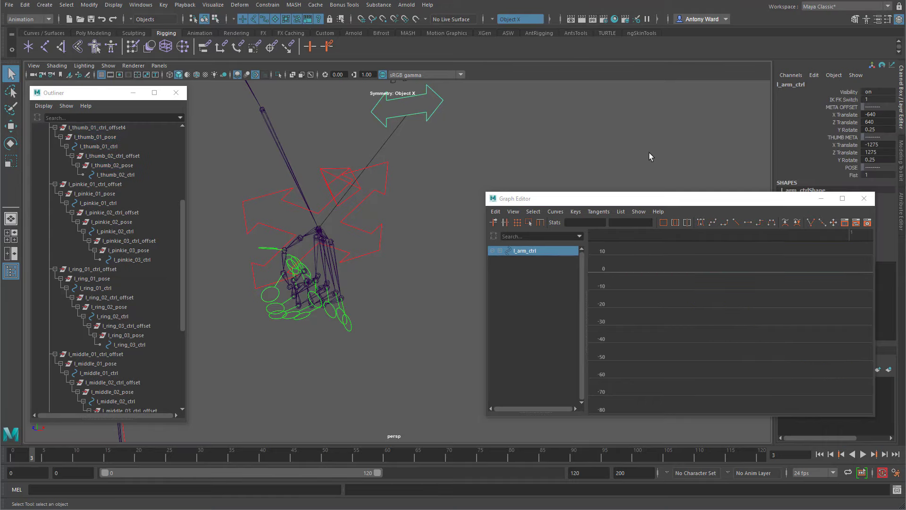
click(850, 175)
middle_drag(403, 198, 408, 195)
alt+drag(408, 194, 399, 270)
mouse_move(398, 270)
middle_down()
mouse_move(410, 269)
mouse_move(399, 271)
middle_up()
mouse_move(399, 272)
alt+mouse_down()
mouse_move(392, 247)
mouse_move(393, 264)
alt+mouse_up()
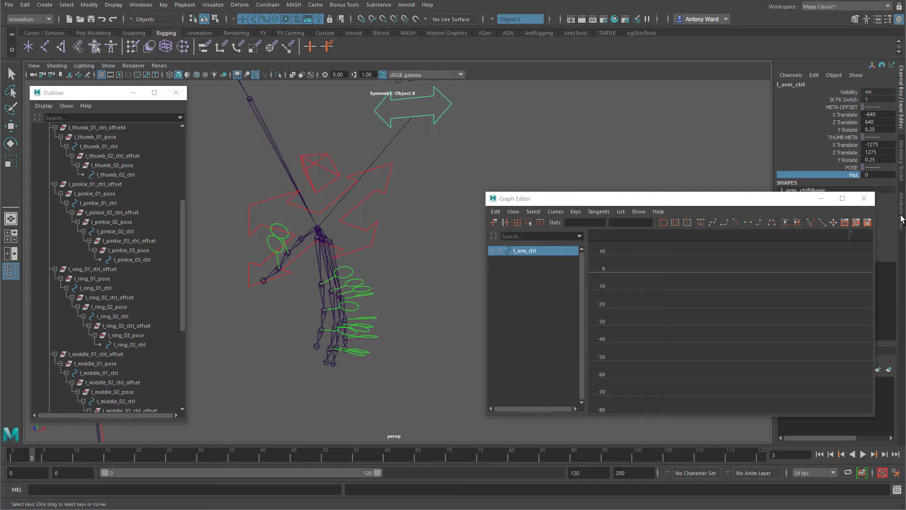
- Close the Graph Editor and set l_arm_ctrl's Fist attribute to 0.7
click(864, 199)
alt+drag(487, 245, 616, 282)
middle_drag(522, 252, 523, 253)
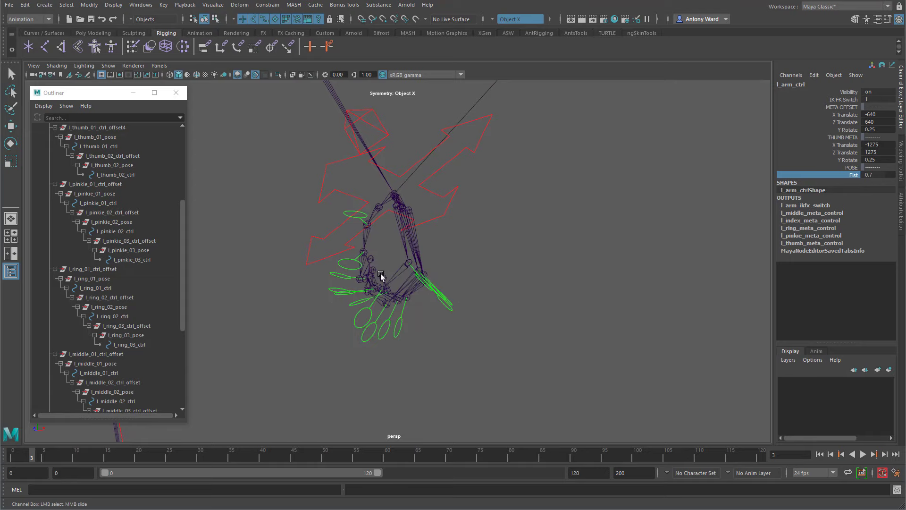
- Try rotating l_thumb_01_ctrl on top of the partly closed fist and undo the rotation
alt+drag(381, 276, 318, 233)
click(314, 210)
key(e)
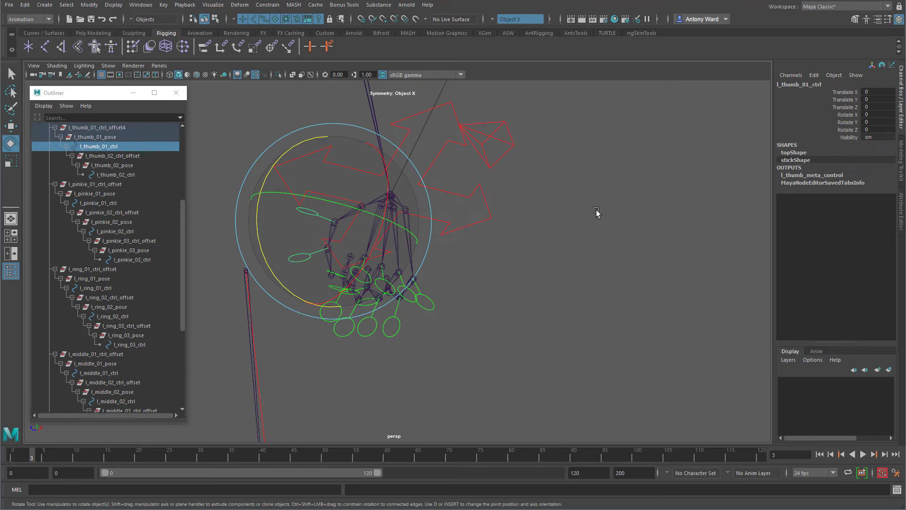
alt+middle_drag(398, 268, 496, 263)
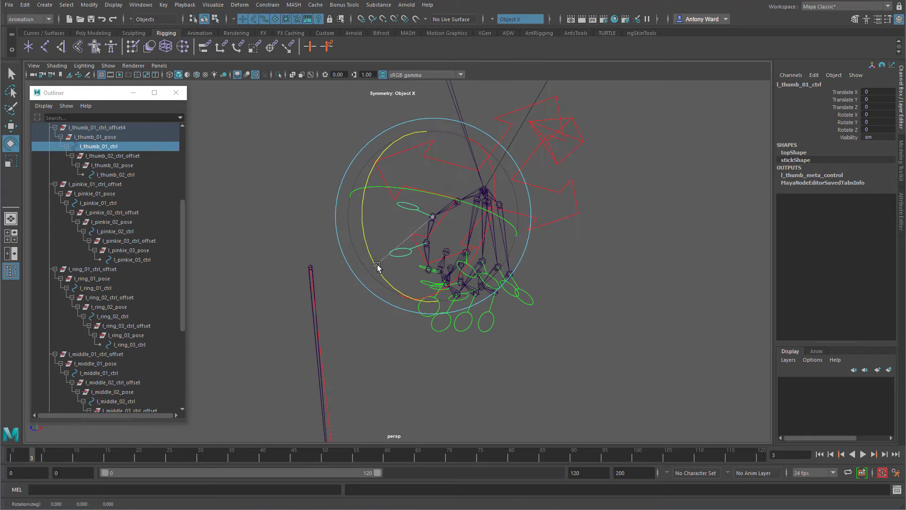
drag(376, 266, 367, 267)
key(ctrl+z)
- Select the second-joint controls of the fingers and rotate them about 34 degrees in Z on top of the pose
alt+drag(488, 338, 579, 302)
click(536, 303)
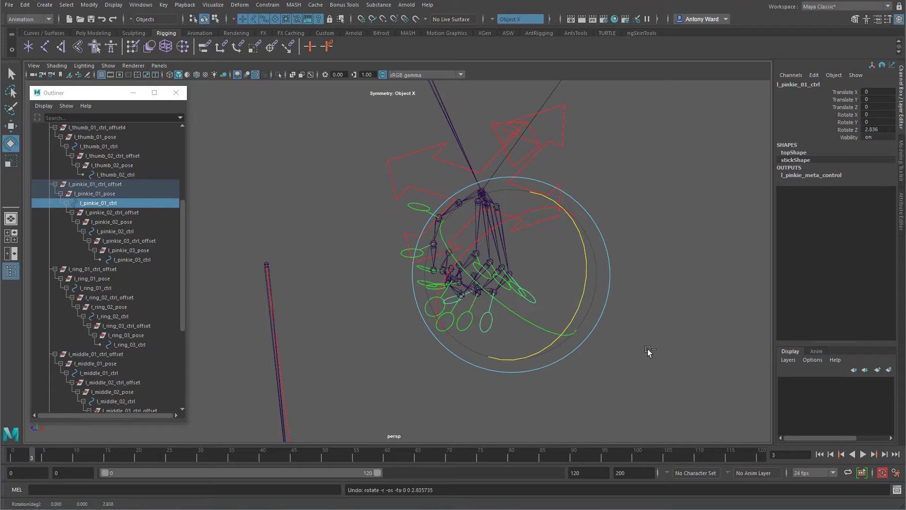
click(522, 358)
alt+drag(522, 358, 500, 356)
drag(423, 323, 496, 346)
alt+drag(495, 347, 523, 352)
drag(550, 347, 561, 293)
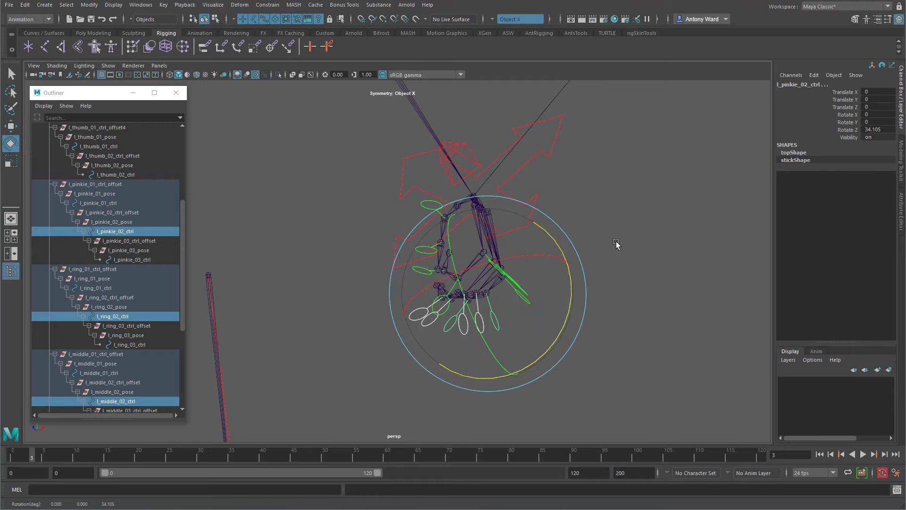
- Select l_arm_ctrl and set its Fist attribute to 0
alt+middle_drag(615, 242, 591, 286)
alt+right_drag(591, 286, 532, 287)
click(546, 139)
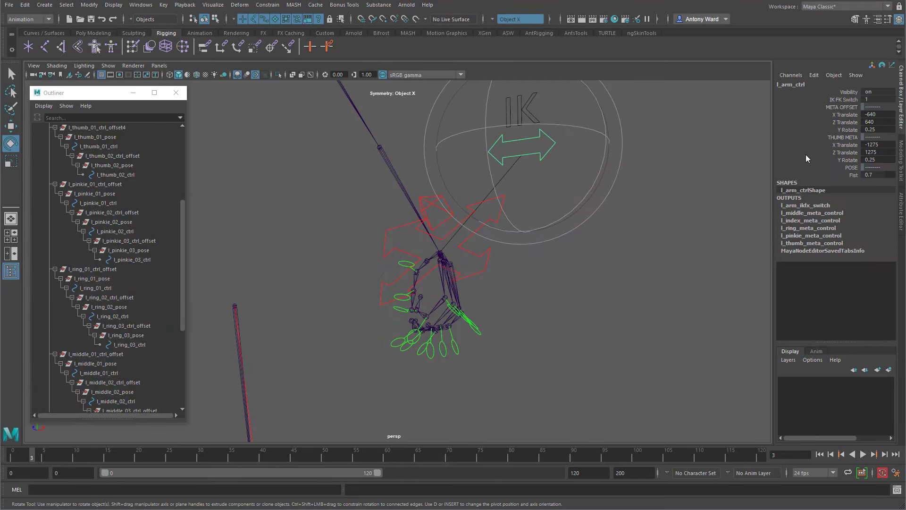
click(852, 175)
middle_drag(587, 215, 580, 212)
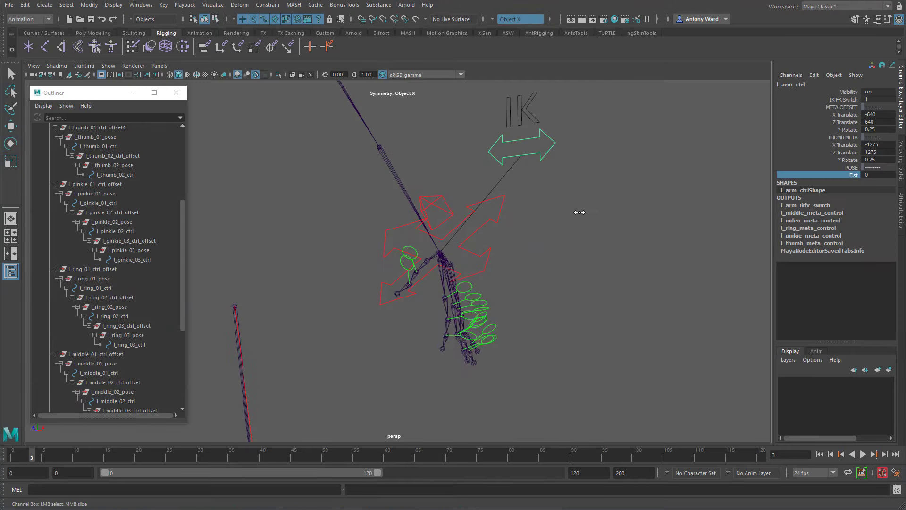
- Select all the finger controls and reset their Rotate X, Y and Z to 0
mouse_move(443, 293)
alt+mouse_down()
mouse_move(457, 300)
mouse_move(445, 305)
alt+mouse_up()
alt+middle_drag(444, 305, 435, 269)
alt+right_drag(435, 270, 600, 265)
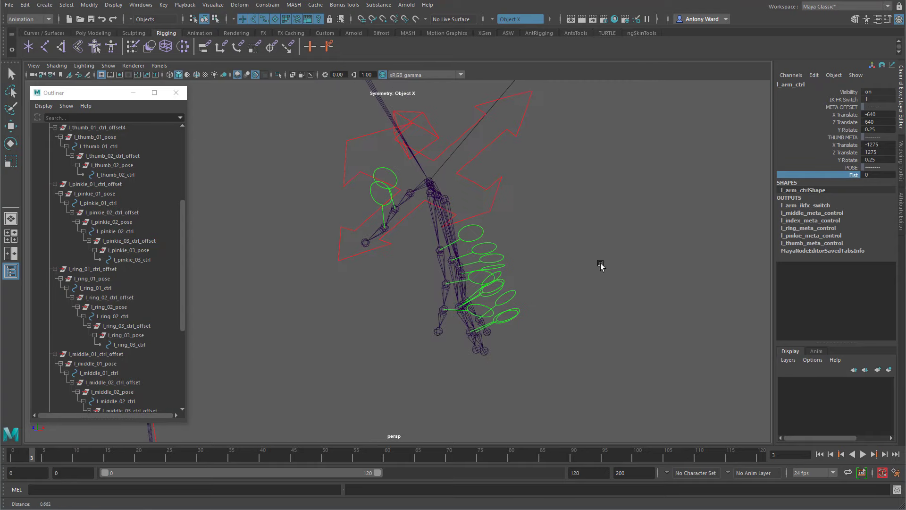
alt+drag(601, 266, 585, 297)
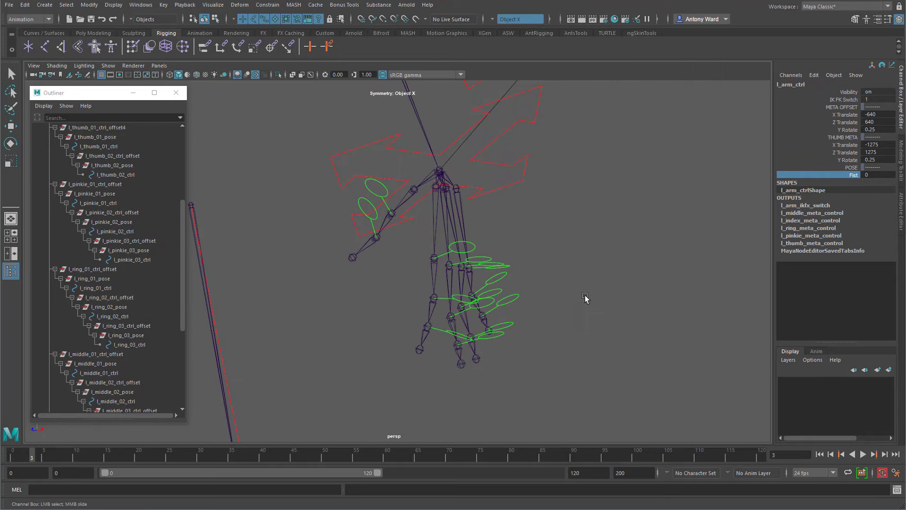
alt+drag(488, 291, 530, 285)
drag(479, 230, 503, 270)
key(e)
shift+drag(598, 273, 496, 326)
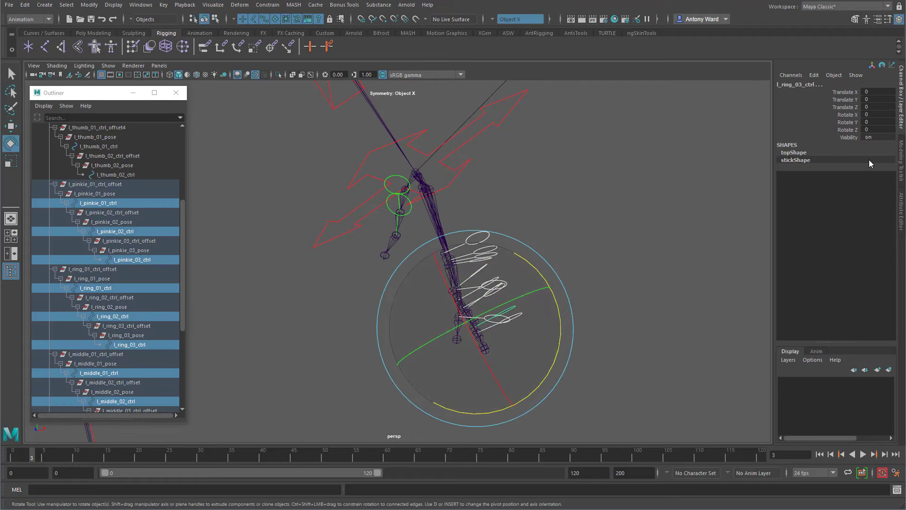
drag(877, 122, 878, 116)
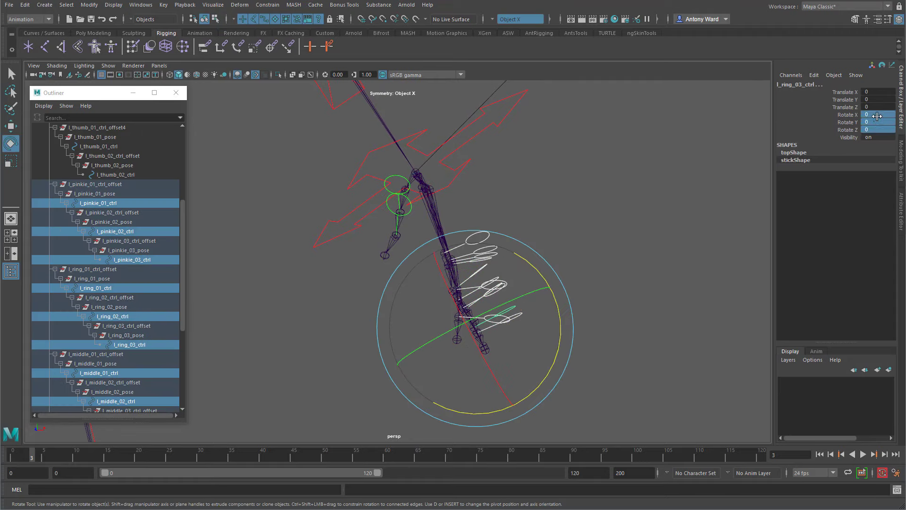
key(Return)
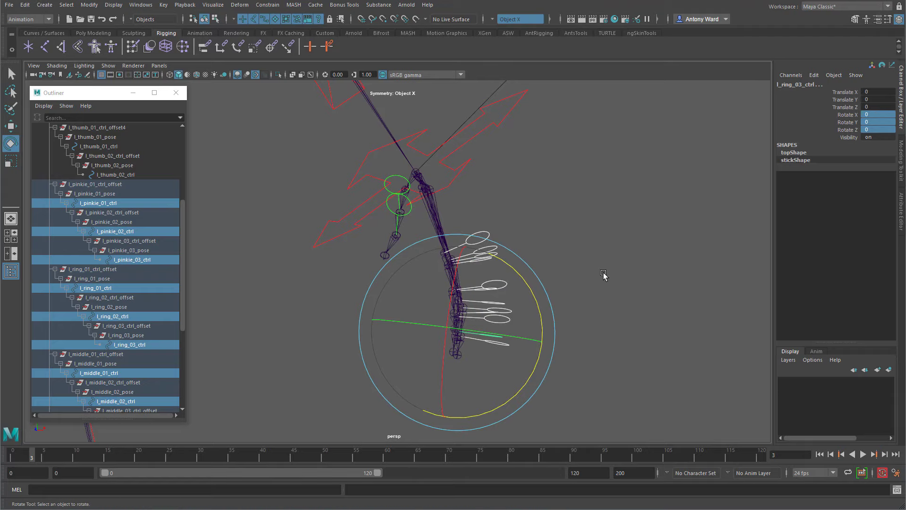
- Select l_arm_ctrl and scrub its Fist attribute, returning it to 0, to review the hand closing and opening
click(603, 275)
alt+drag(532, 275, 506, 275)
scroll(504, 269, down, 5)
alt+middle_drag(496, 256, 500, 304)
alt+drag(503, 232, 494, 224)
click(496, 204)
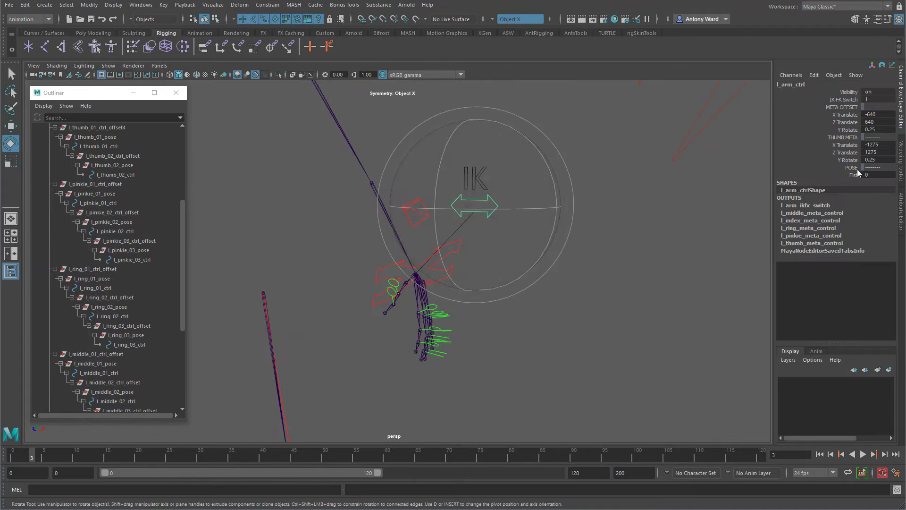
click(855, 175)
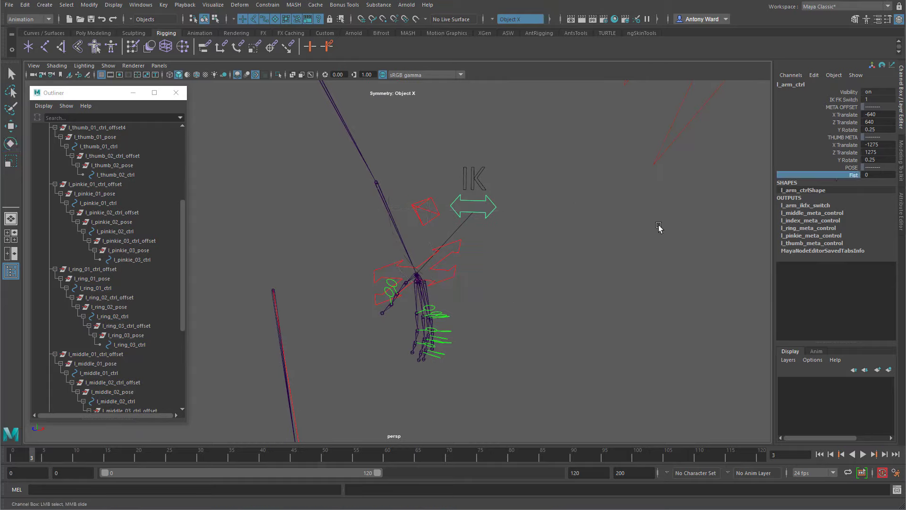
mouse_move(614, 228)
middle_down()
mouse_move(641, 227)
mouse_move(624, 233)
middle_up()
alt+drag(624, 232, 427, 297)
alt+right_drag(427, 298, 557, 272)
alt+drag(556, 272, 551, 284)
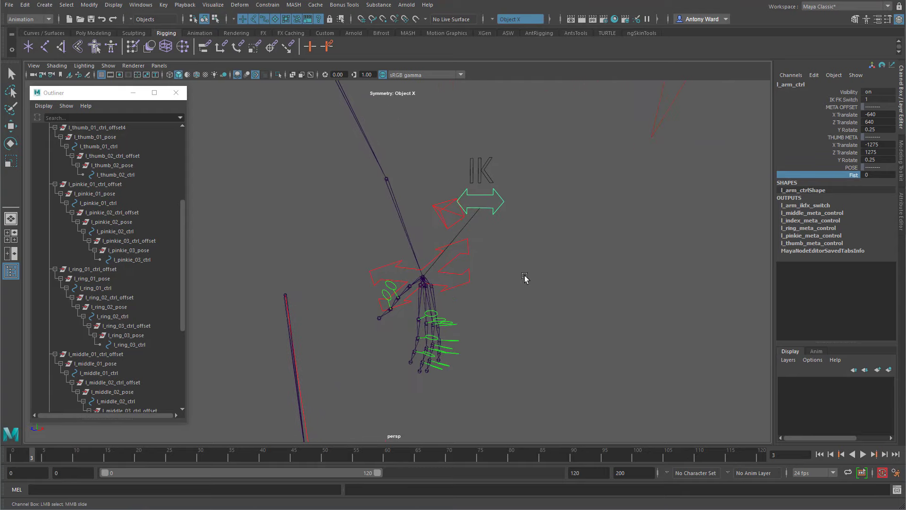
- Select l_pinkie_03_pose, filter the Outliner list by "pose" and make the Outliner window taller
click(156, 250)
key(e)
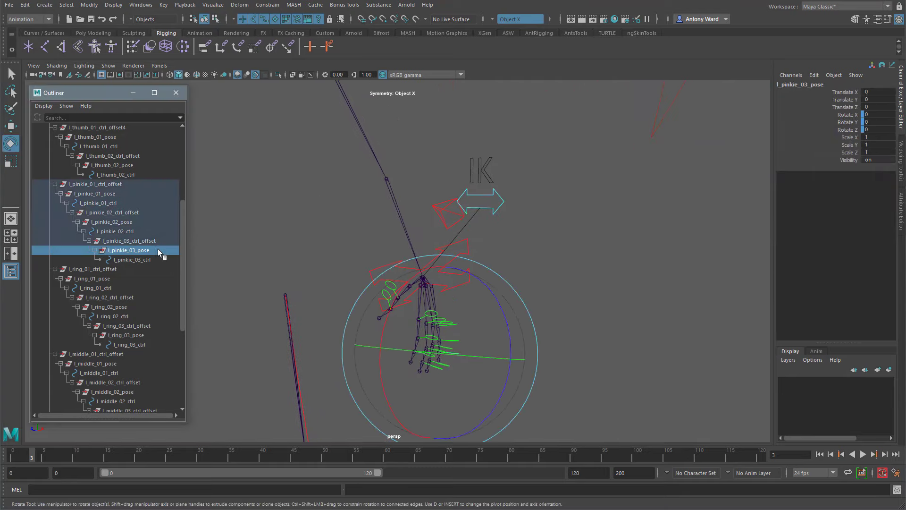
alt+drag(612, 339, 615, 340)
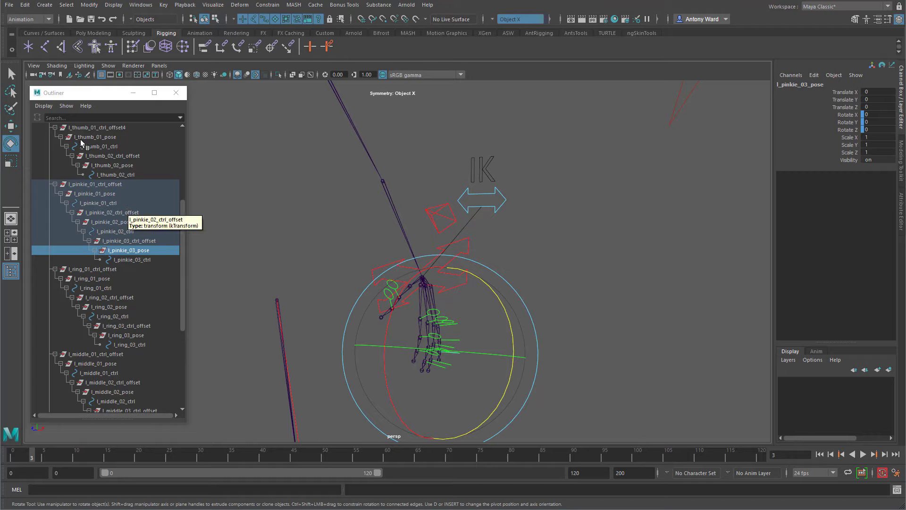
click(77, 118)
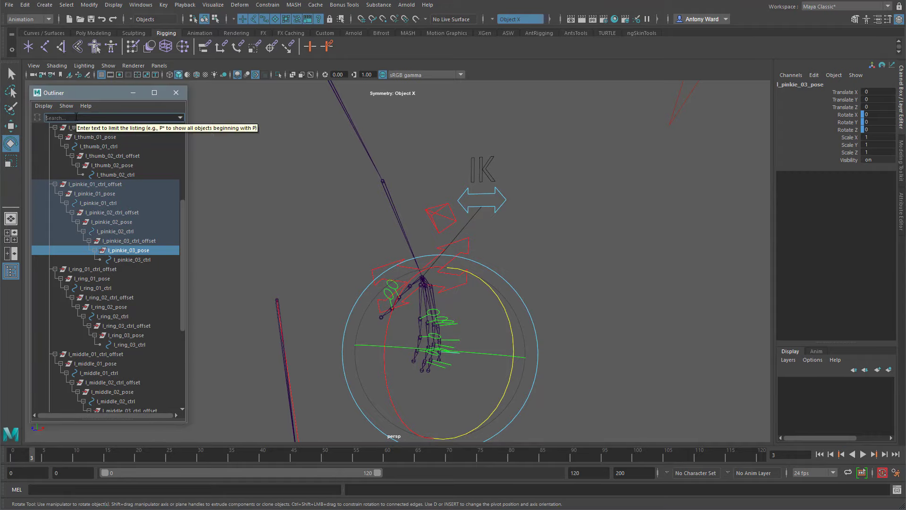
text(pose)
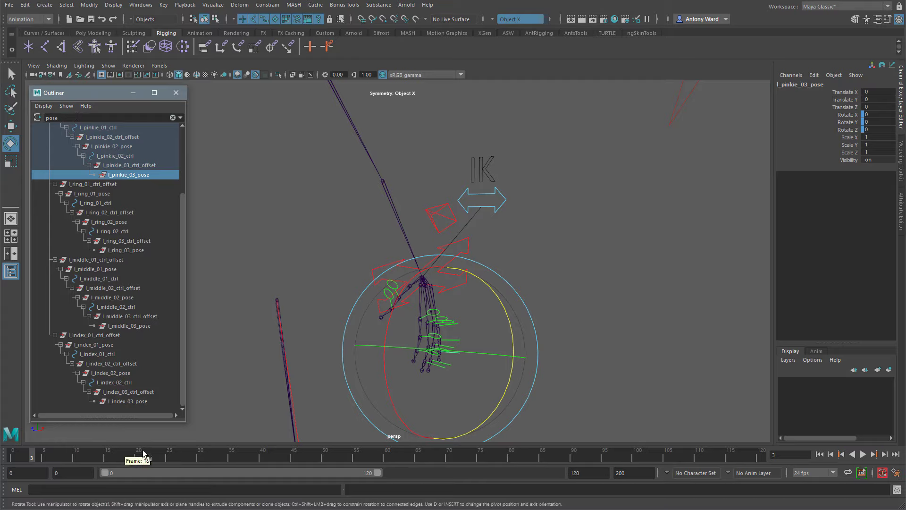
drag(143, 422, 146, 448)
- Select all the index, middle, ring, pinkie and thumb pose groups and lock and hide their translate, rotate and scale channels
click(146, 430)
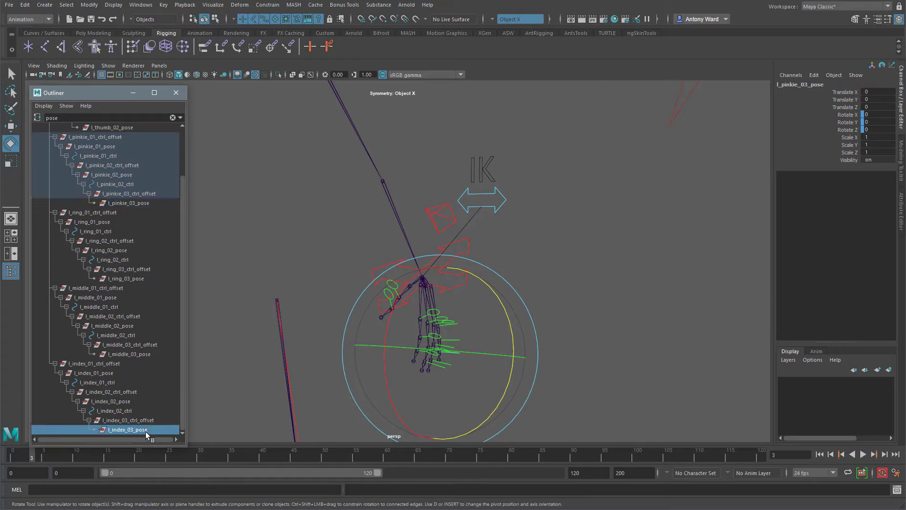
ctrl+click(131, 401)
ctrl+click(115, 372)
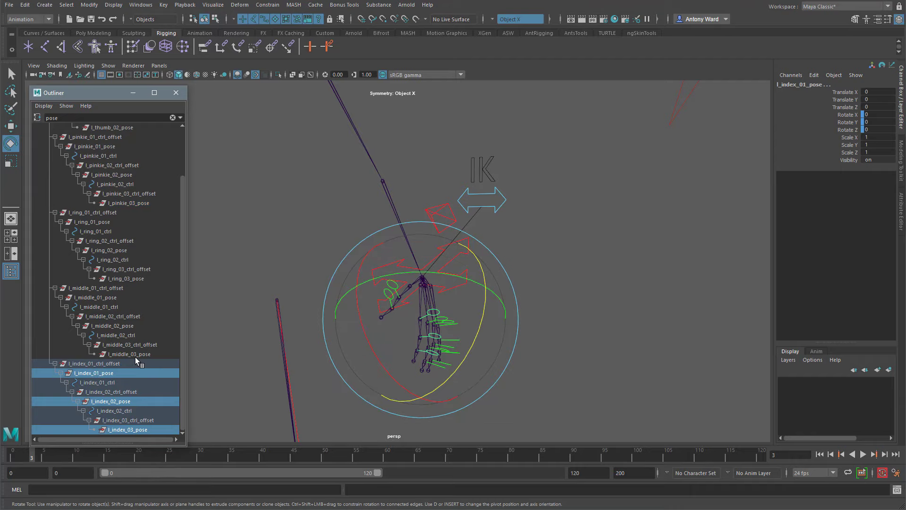
ctrl+click(134, 355)
ctrl+click(124, 326)
ctrl+click(114, 300)
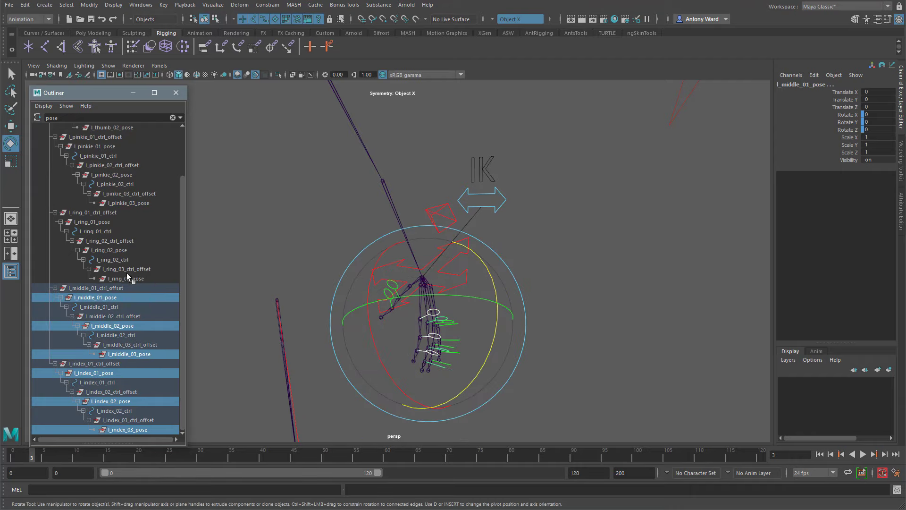
ctrl+click(128, 278)
ctrl+click(121, 251)
ctrl+click(107, 223)
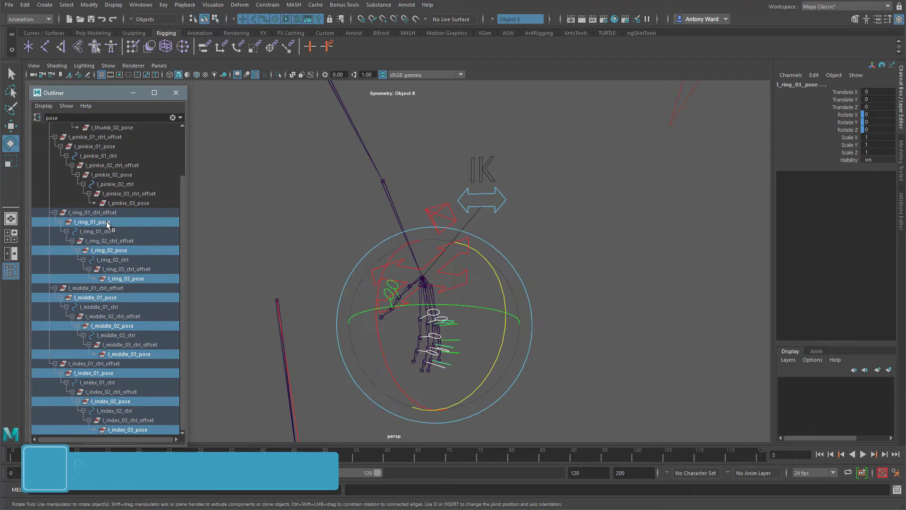
ctrl+click(134, 203)
ctrl+click(125, 175)
ctrl+click(108, 146)
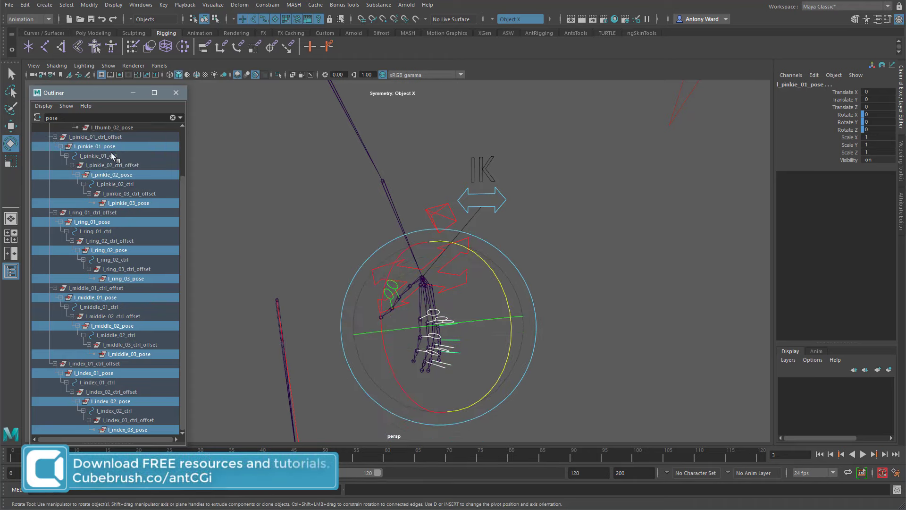
scroll(135, 192, up, 3)
ctrl+click(132, 185)
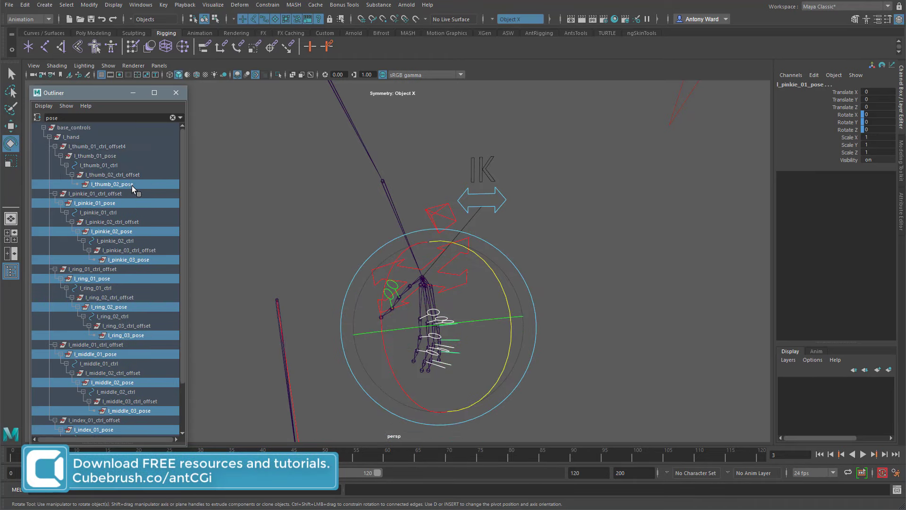
ctrl+click(117, 155)
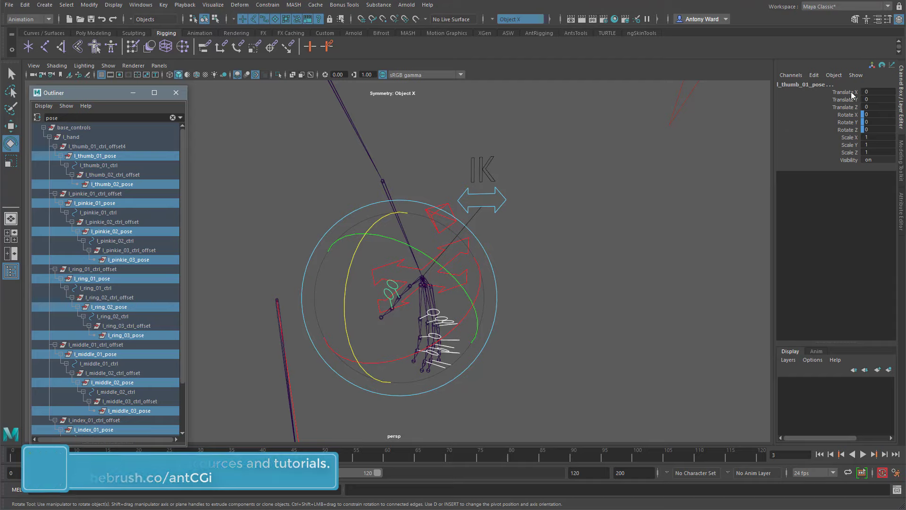
drag(845, 93, 837, 152)
right_click(791, 149)
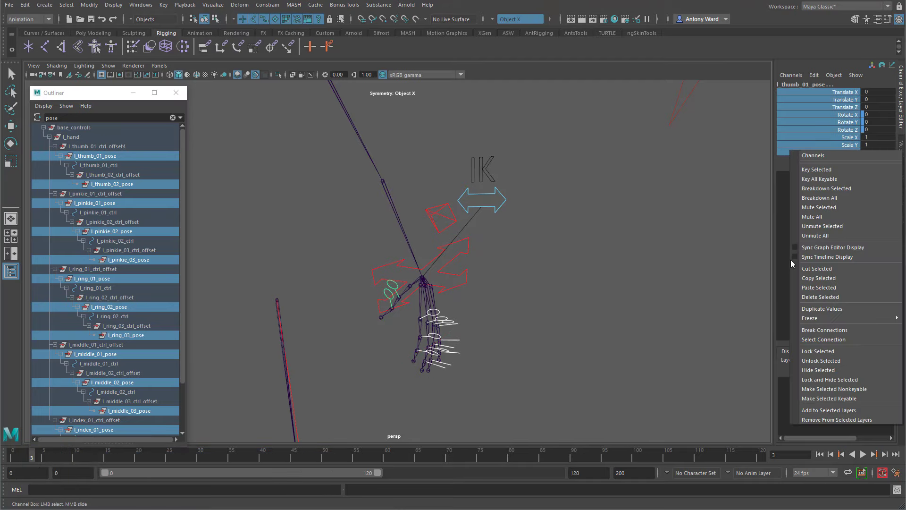
click(823, 379)
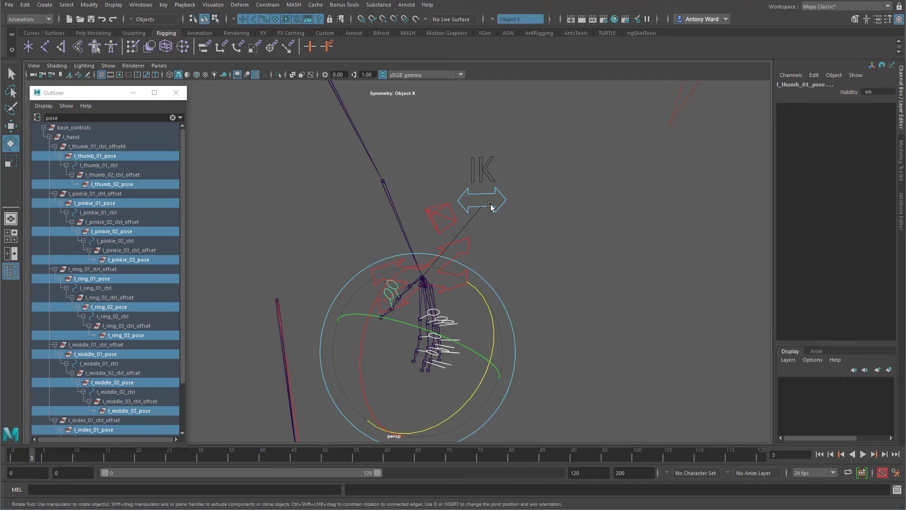
- Select l_arm_ctrl and scrub its Fist attribute, ending at 0, to check that it still drives the locked pose groups
click(501, 200)
click(852, 175)
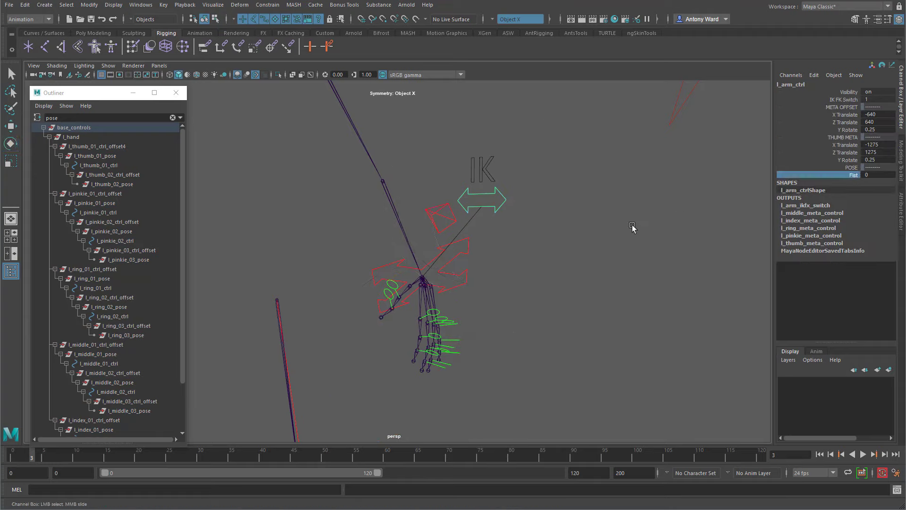
mouse_move(632, 227)
middle_down()
mouse_move(639, 223)
mouse_move(627, 223)
middle_up()
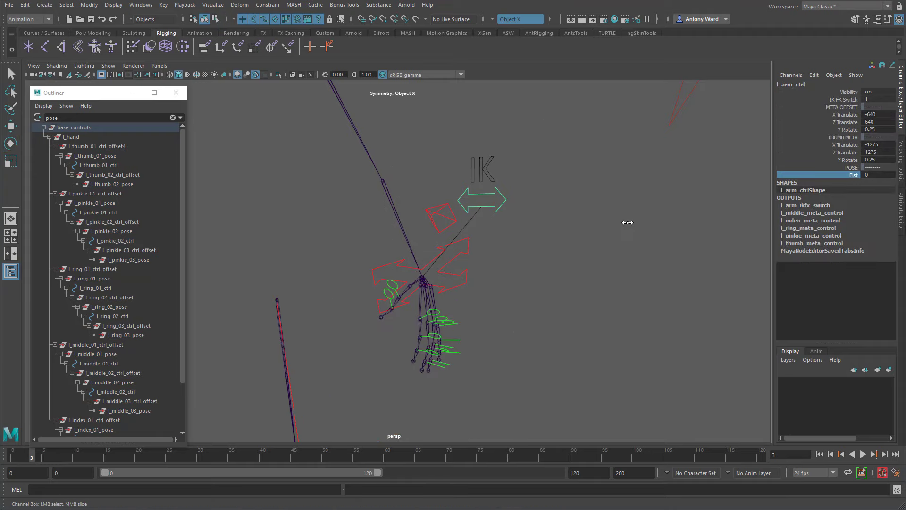
- Try to rotate the locked l_thumb_01_pose group and move the selection up to its parent, l_thumb_01_ctrl_offset4
click(391, 291)
key(e)
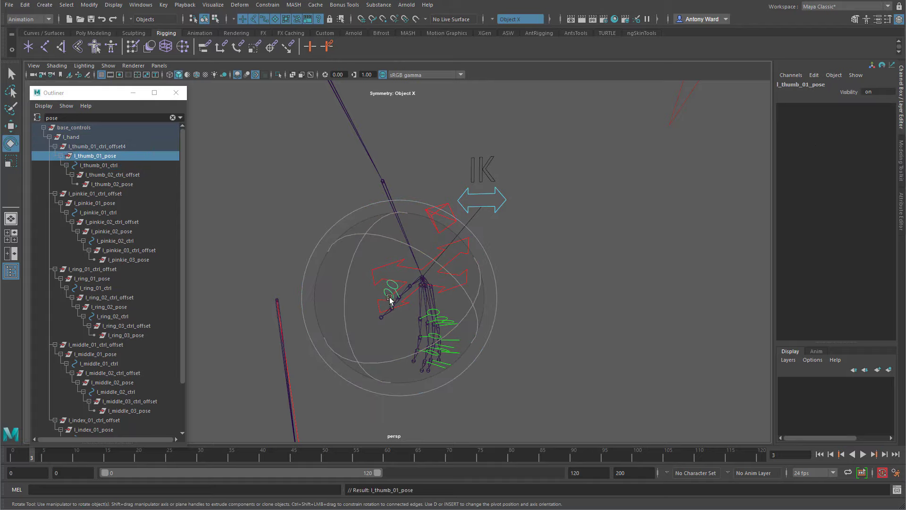
drag(390, 297, 411, 320)
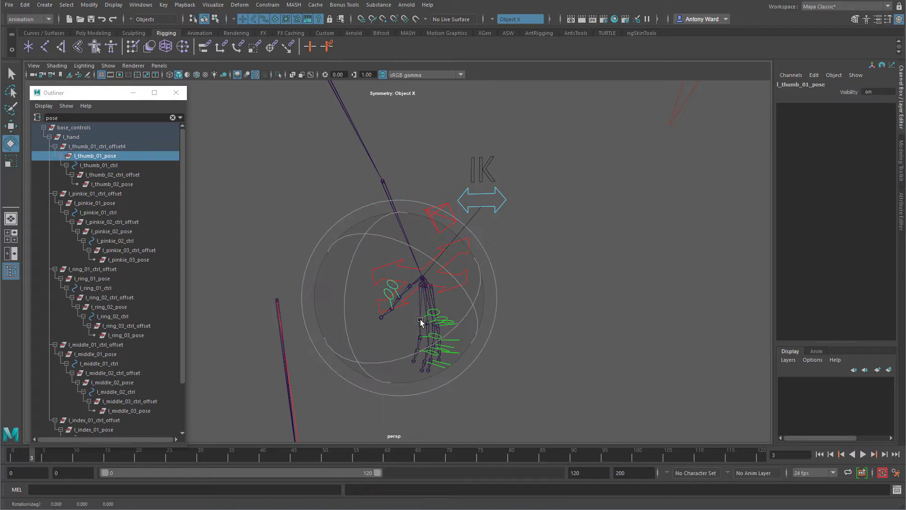
key(Up)
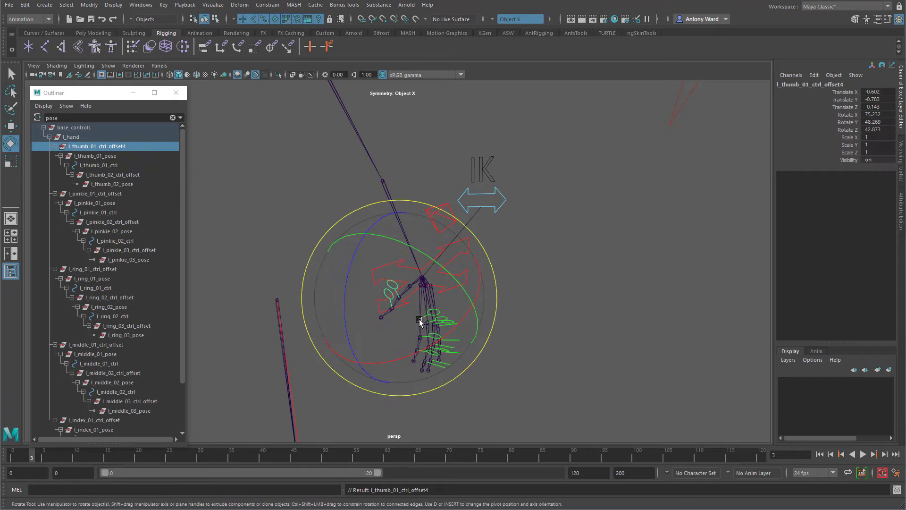
- Rename the l_thumb_01_ctrl_offset4 group as l_thumb_01_ctrl_offset
click(131, 149)
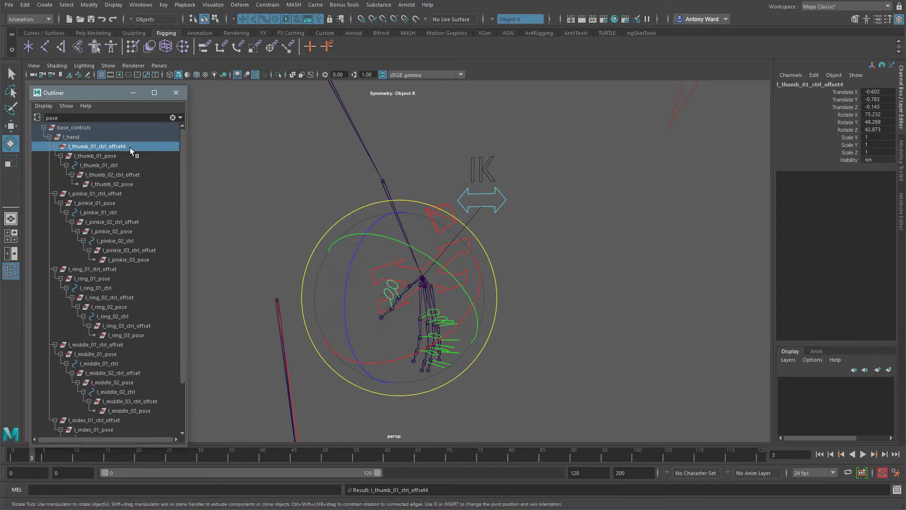
double_click(129, 147)
key(Delete)
key(Return)
- Select all thumb, pinkie, ring, middle and index ctrl_offset groups and lock and hide their translate, rotate and scale channels
ctrl+click(140, 174)
ctrl+click(121, 194)
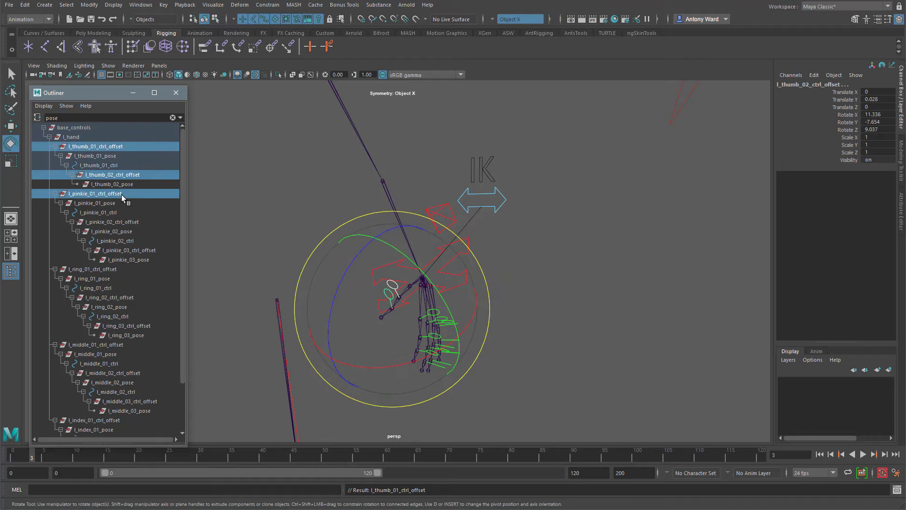
ctrl+click(132, 221)
ctrl+click(154, 250)
ctrl+click(112, 270)
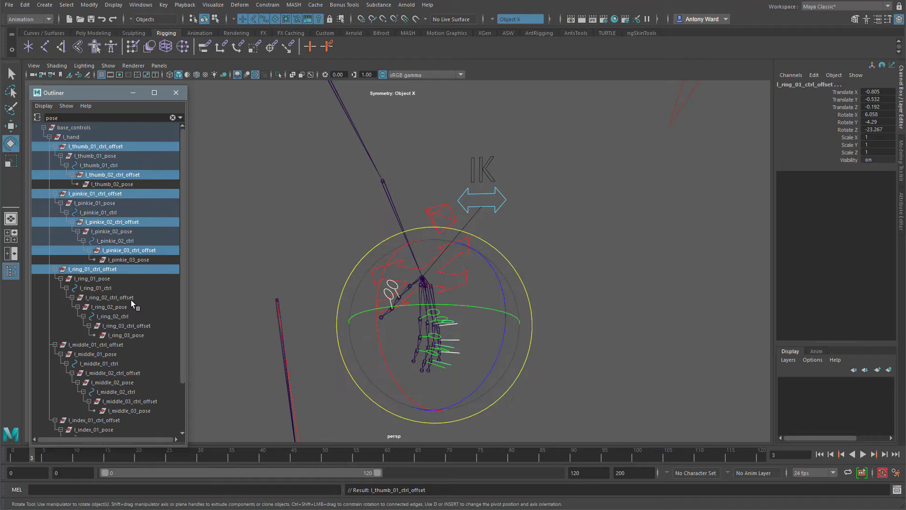
ctrl+click(131, 298)
ctrl+click(146, 326)
ctrl+click(130, 344)
scroll(146, 331, down, 2)
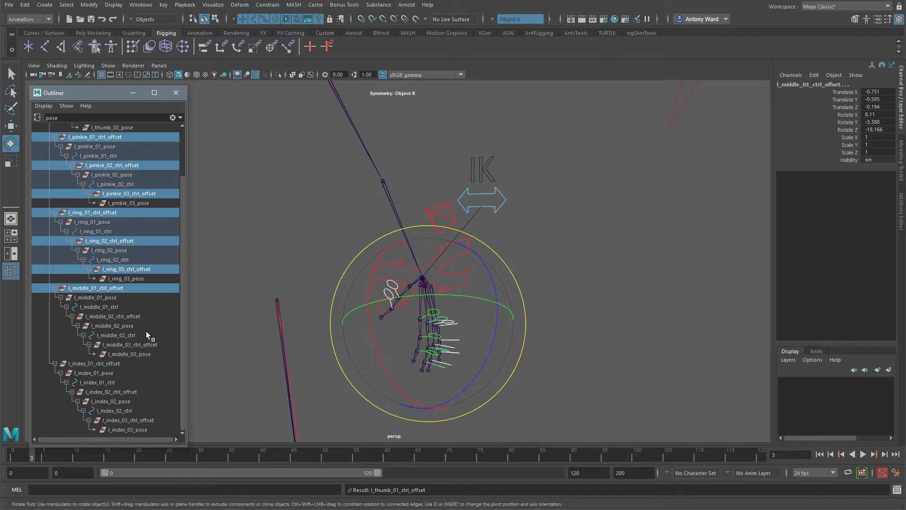
ctrl+click(141, 316)
ctrl+click(153, 345)
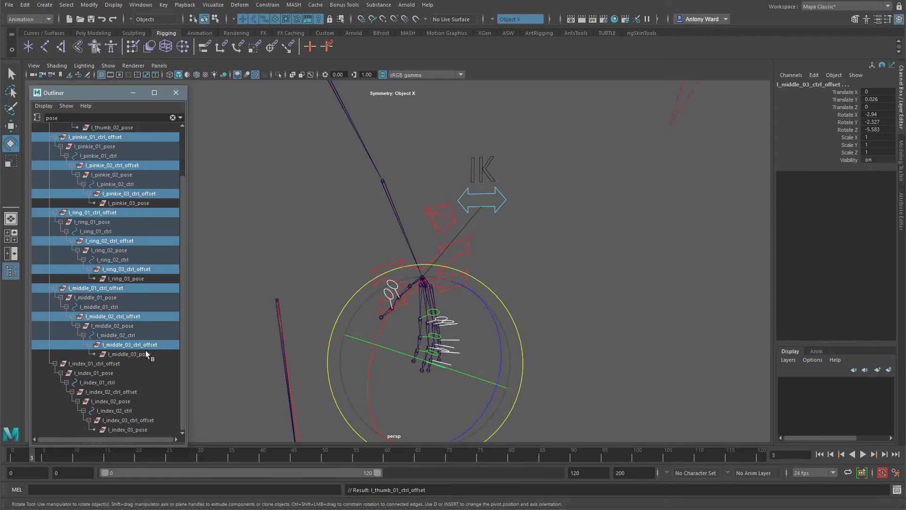
ctrl+click(111, 363)
ctrl+click(138, 392)
ctrl+click(151, 419)
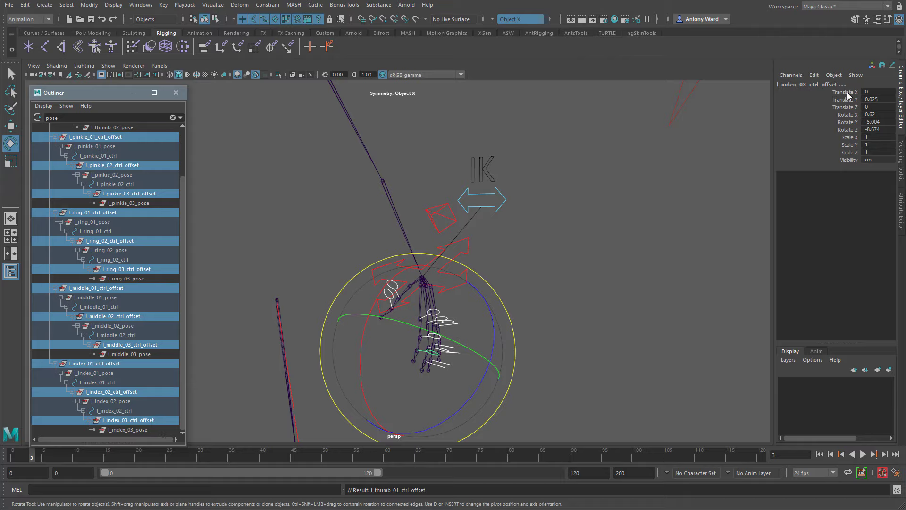
drag(849, 96, 849, 154)
right_click(855, 156)
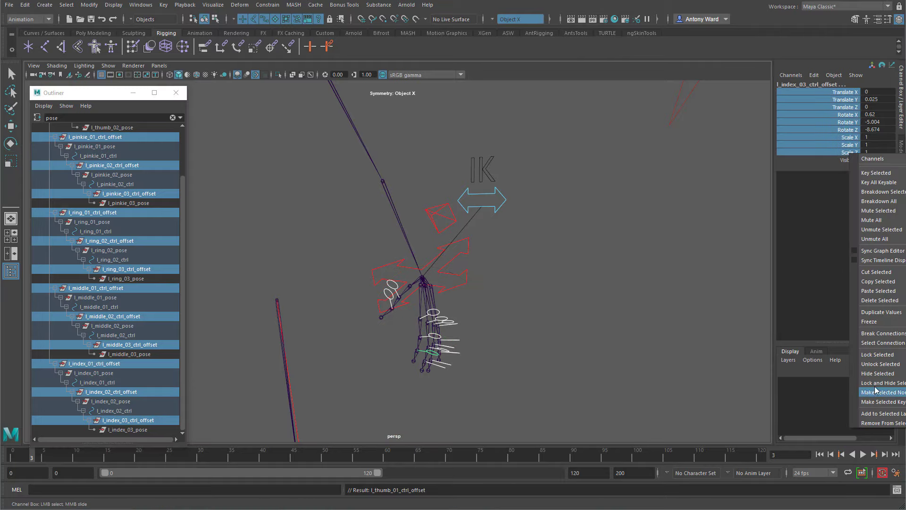
click(875, 383)
- Test-rotate l_pinkie_01_ctrl, undo the rotation and check the channels of its parent pose and offset groups
key(e)
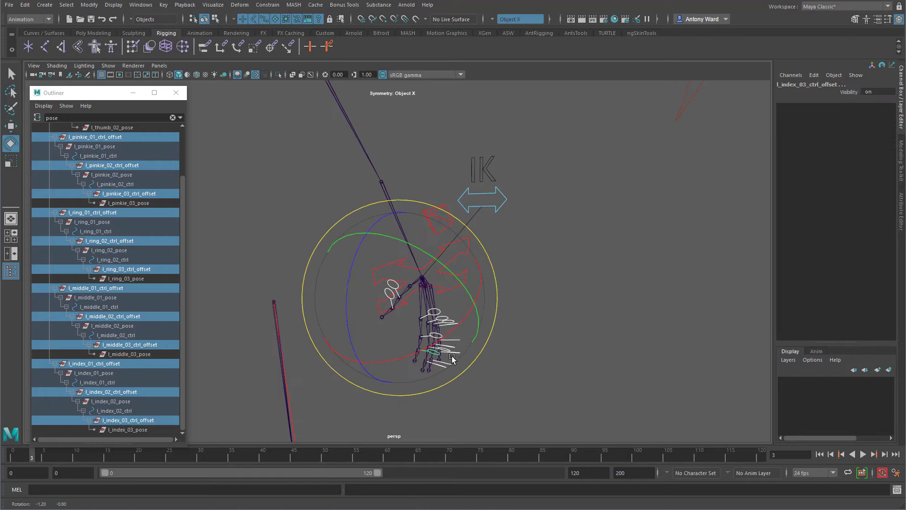
click(528, 363)
click(454, 324)
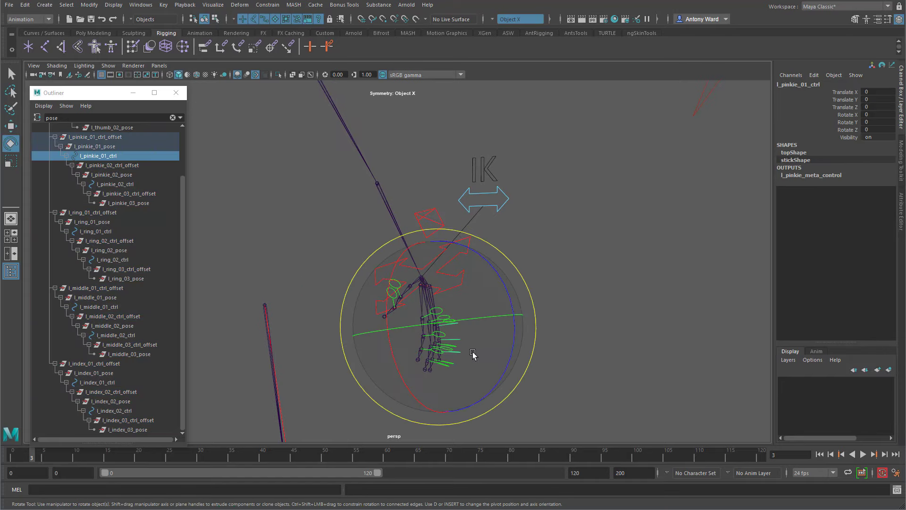
mouse_move(464, 333)
mouse_down()
mouse_move(497, 338)
mouse_move(477, 335)
mouse_up()
key(ctrl+z)
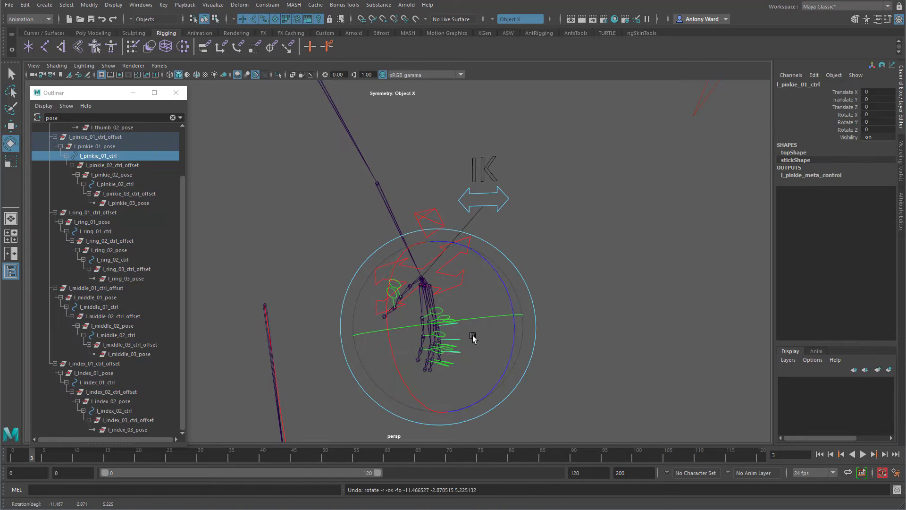
key(Up)
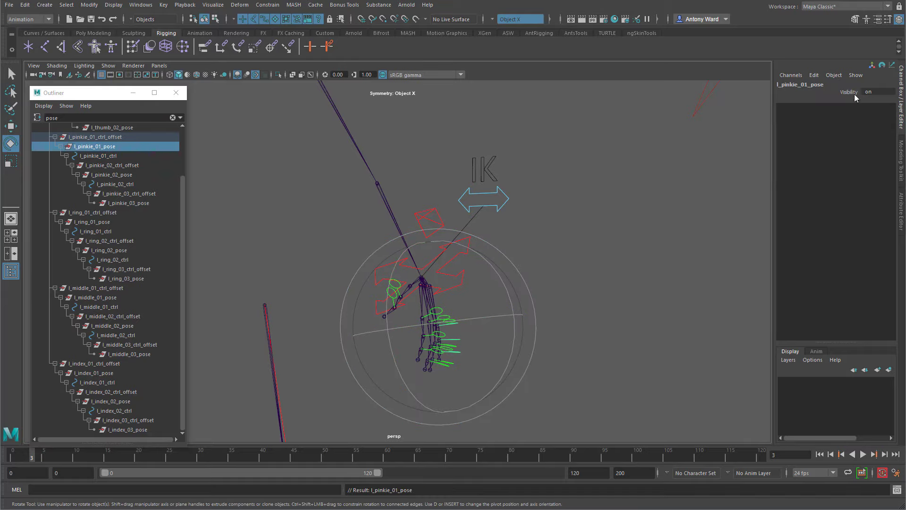
key(Up)
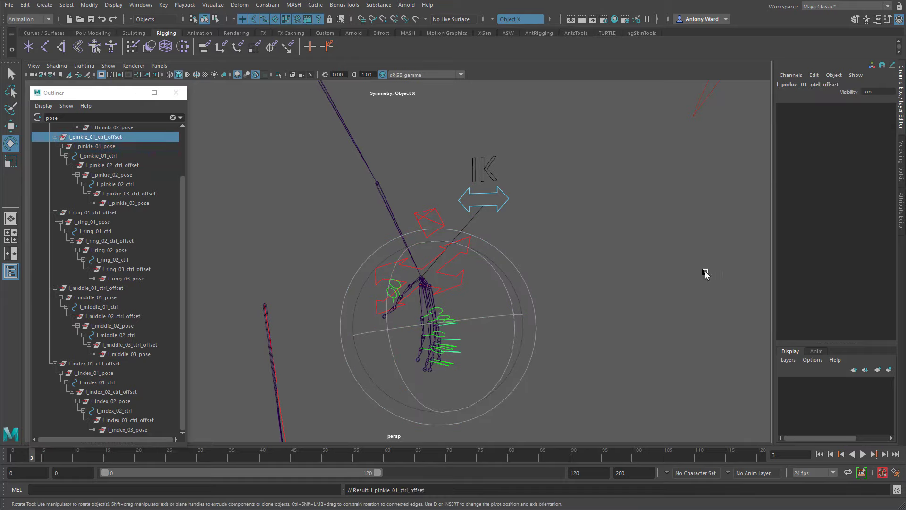
- Select l_arm_IK_ctrl and move and rotate it to test how the hand and finger controls follow the arm
click(597, 265)
click(469, 246)
alt+middle_drag(485, 297, 512, 287)
alt+right_drag(512, 287, 485, 300)
drag(424, 277, 511, 192)
key(ctrl+z)
key(w)
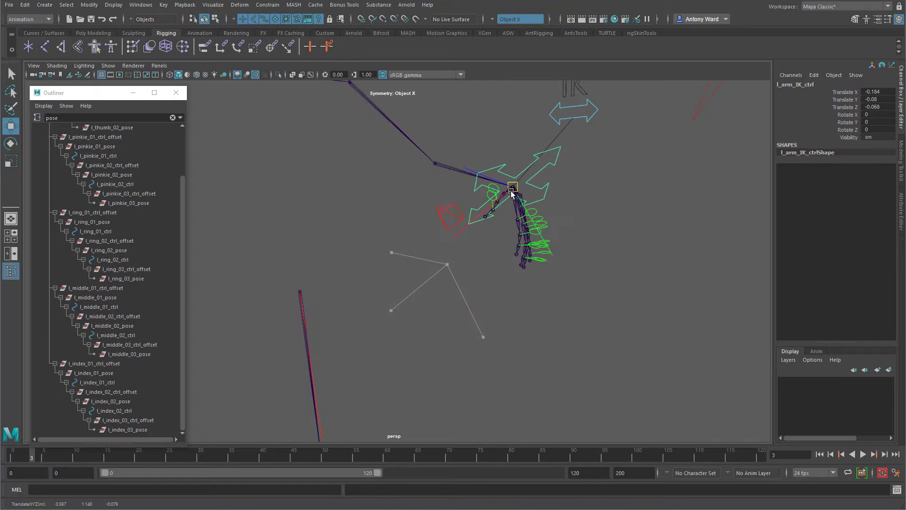
key(e)
drag(557, 227, 571, 148)
alt+middle_drag(617, 187, 596, 239)
- Select l_arm_ctrl and set its IK FK Switch to 0
drag(570, 173, 569, 173)
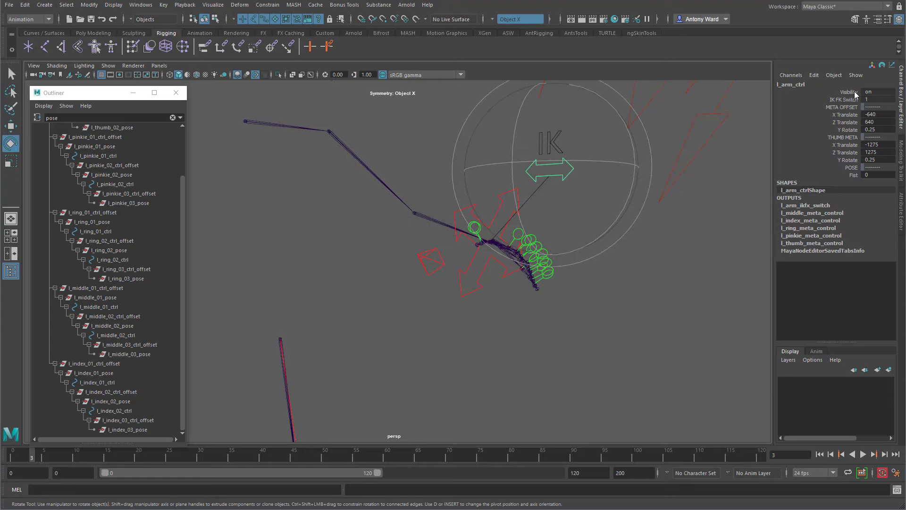
click(848, 100)
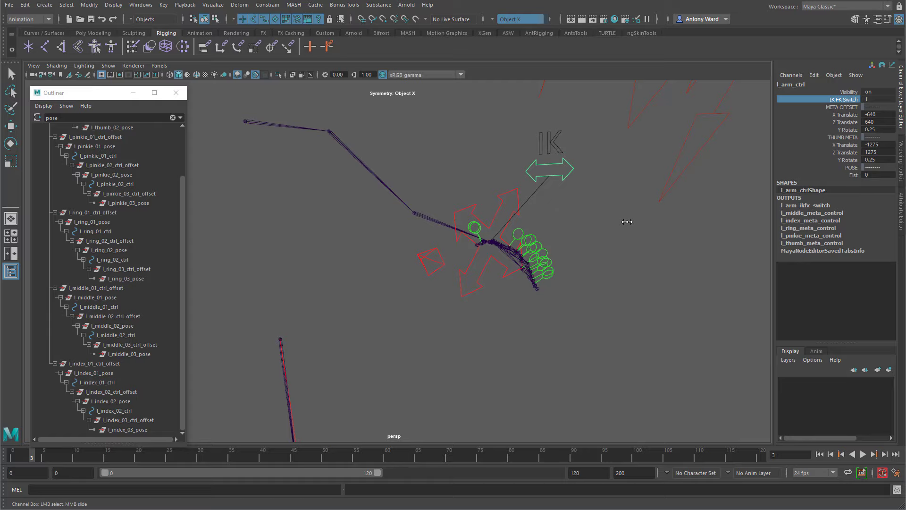
middle_drag(627, 222, 547, 257)
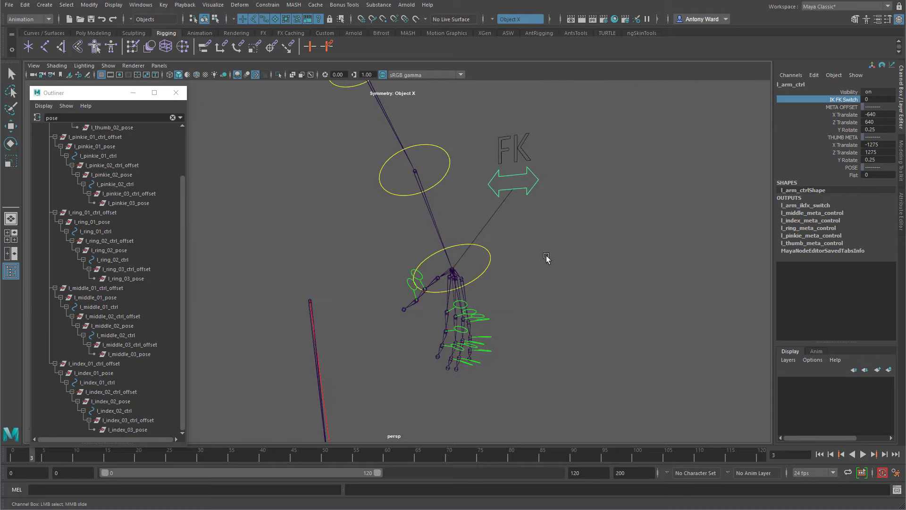
- Clear the "pose" filter from the Outliner and collapse the l_hand and base_controls groups
click(172, 117)
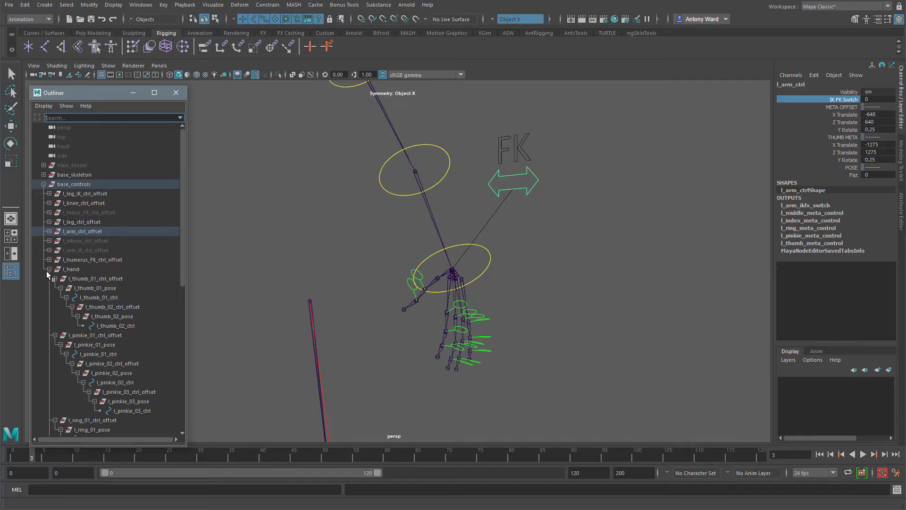
click(49, 270)
click(44, 184)
- Unhide the Male_Model group and clear the selection
click(72, 164)
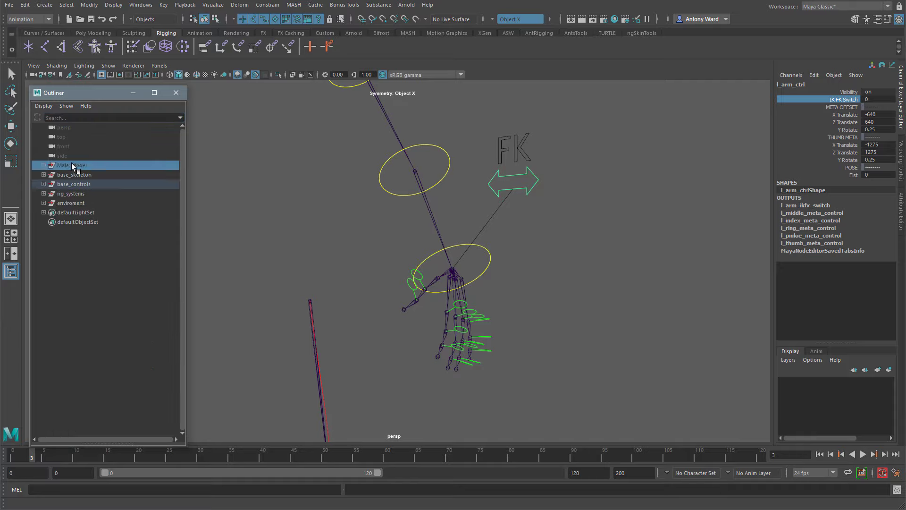
key(e)
key(shift+h)
click(525, 310)
- Examine the left hand of the visible model together with its arm, finger and thumb controls from several angles
alt+drag(524, 310, 413, 319)
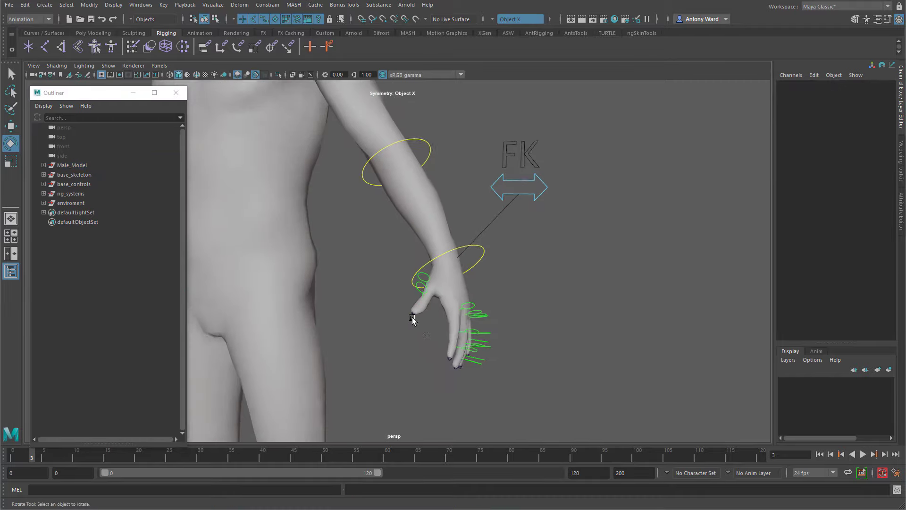
alt+middle_drag(414, 319, 380, 276)
alt+right_drag(542, 274, 704, 270)
alt+drag(453, 267, 472, 271)
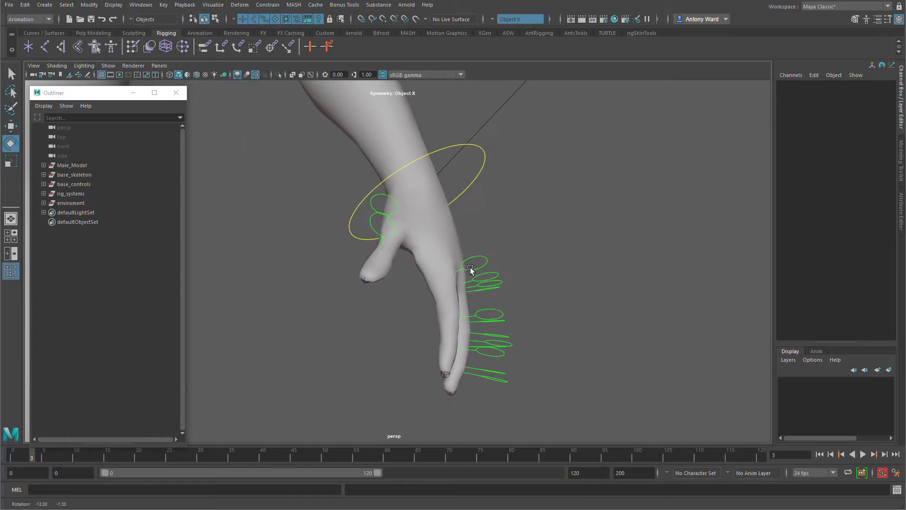
alt+right_drag(472, 271, 294, 257)
alt+right_drag(510, 327, 461, 352)
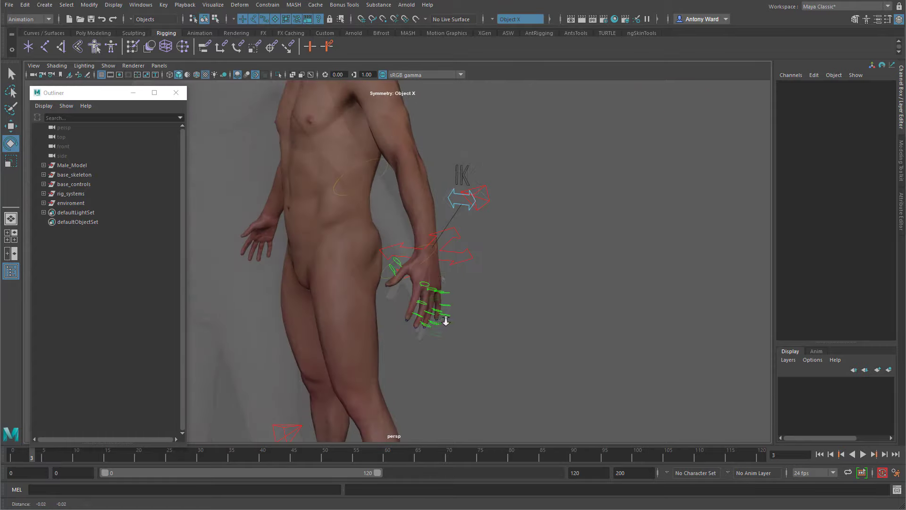
alt+drag(461, 352, 508, 336)
alt+right_drag(508, 335, 458, 370)
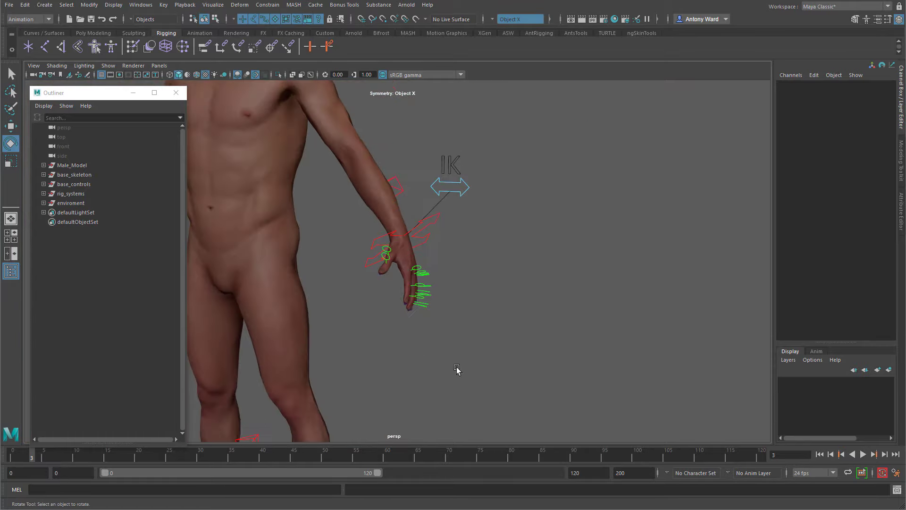
- Inspect the left foot controls by selecting l_leg_IK_ctrl and l_leg_ctrl, and clear the selection
alt+middle_drag(458, 370, 490, 199)
alt+middle_drag(443, 326, 507, 203)
alt+drag(485, 308, 435, 310)
alt+right_drag(435, 310, 661, 283)
click(480, 347)
mouse_move(489, 380)
alt+mouse_down()
mouse_move(555, 380)
mouse_move(561, 396)
mouse_move(497, 380)
alt+mouse_up()
click(606, 241)
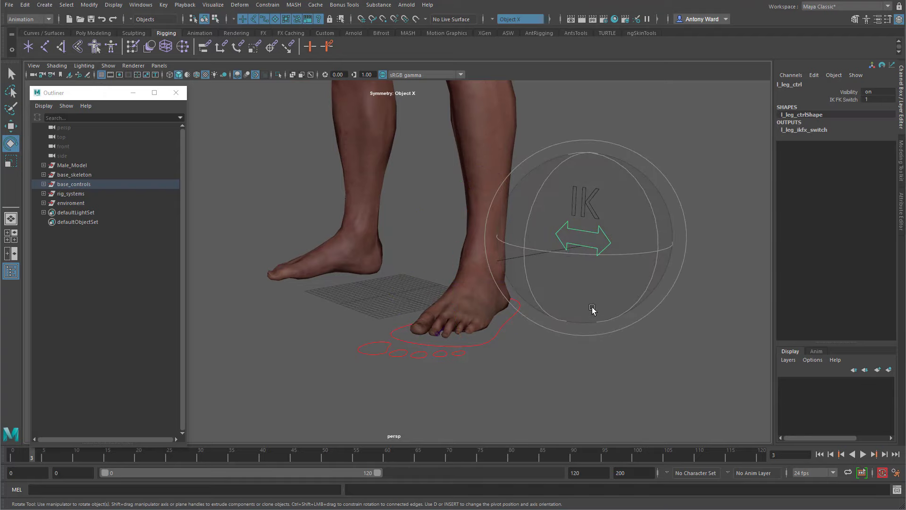
alt+drag(593, 309, 468, 368)
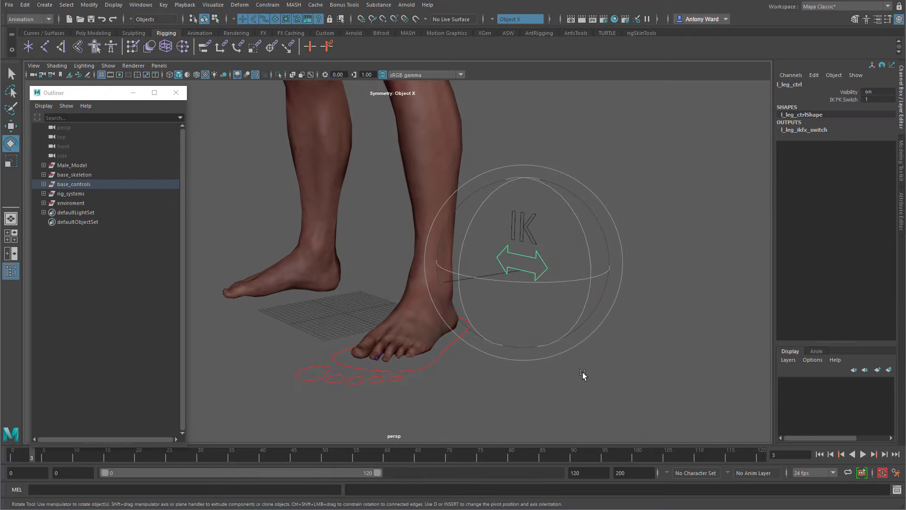
click(561, 376)
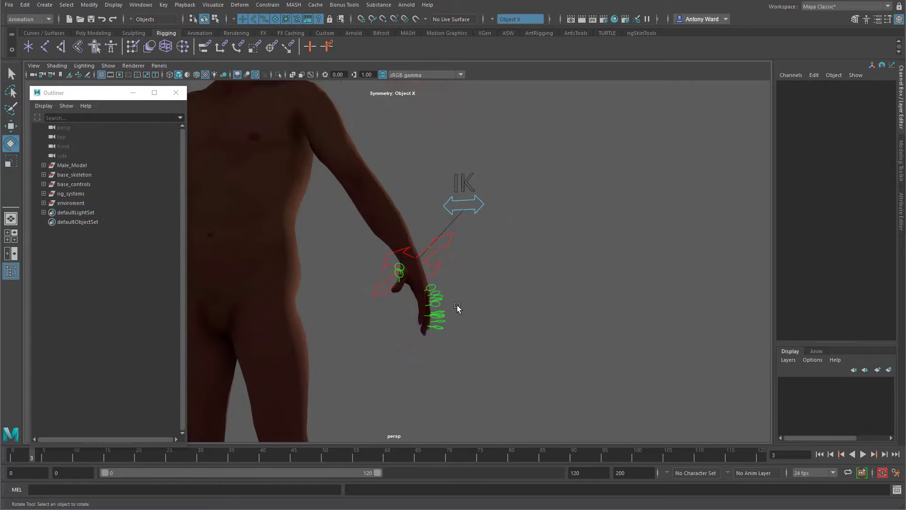
- Review the left hand's finger and thumb controls once more from different angles
mouse_move(510, 324)
alt+mouse_down()
mouse_move(390, 340)
mouse_move(515, 326)
mouse_move(495, 316)
alt+mouse_up()
alt+right_drag(496, 316, 463, 345)
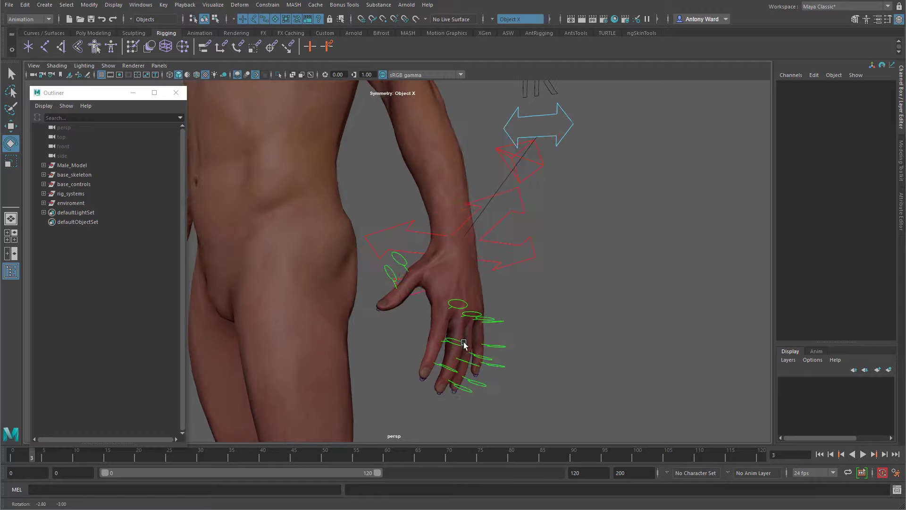
alt+drag(463, 344, 496, 330)
alt+right_drag(495, 330, 501, 323)
mouse_move(501, 323)
alt+mouse_down()
mouse_move(526, 336)
mouse_move(495, 334)
alt+mouse_up()
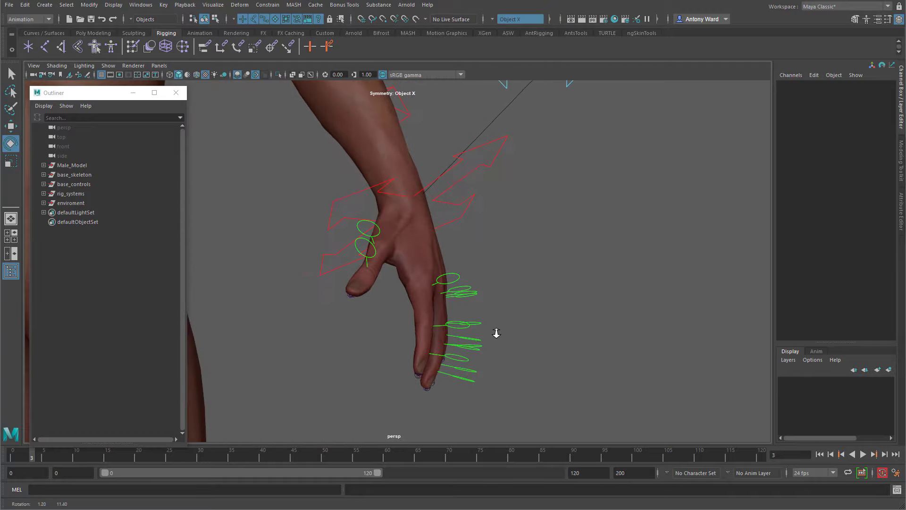
alt+right_drag(495, 333, 311, 320)
- Look over the left leg and foot again, selecting l_leg_IK_ctrl and l_leg_ctrl in turn, and deselect everything
alt+middle_drag(458, 363, 497, 240)
alt+middle_drag(442, 324, 510, 207)
mouse_move(480, 309)
alt+mouse_down()
mouse_move(435, 309)
mouse_move(486, 312)
alt+mouse_up()
alt+right_drag(486, 311, 661, 279)
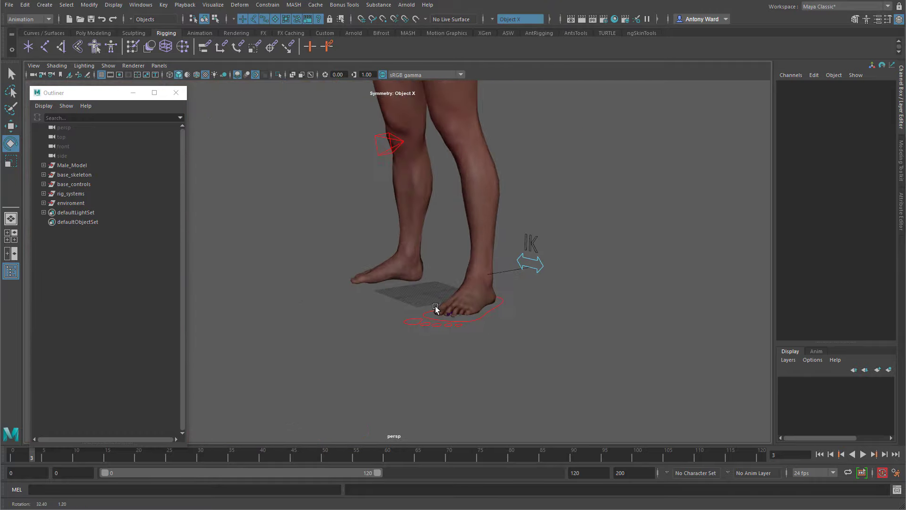
click(478, 344)
mouse_move(489, 376)
alt+mouse_down()
mouse_move(555, 379)
mouse_move(553, 397)
mouse_move(496, 378)
alt+mouse_up()
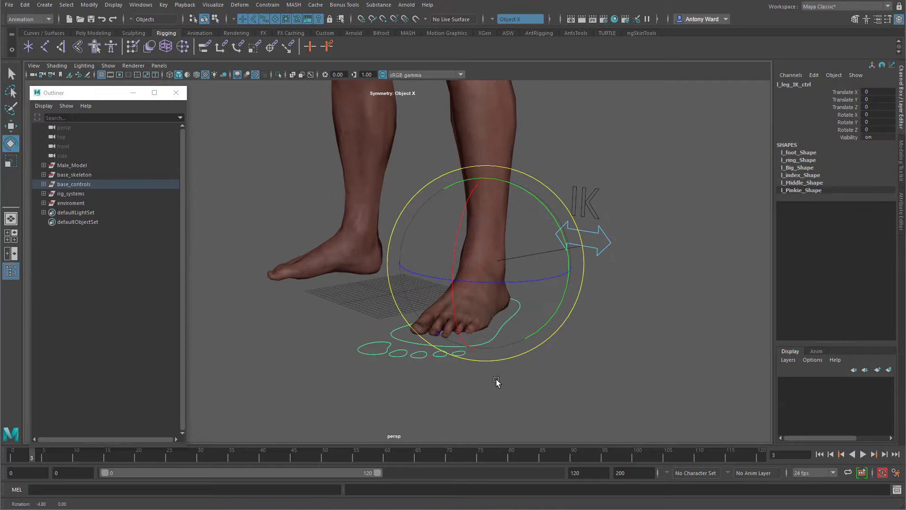
click(617, 235)
alt+right_drag(587, 310, 528, 334)
alt+middle_drag(527, 333, 526, 335)
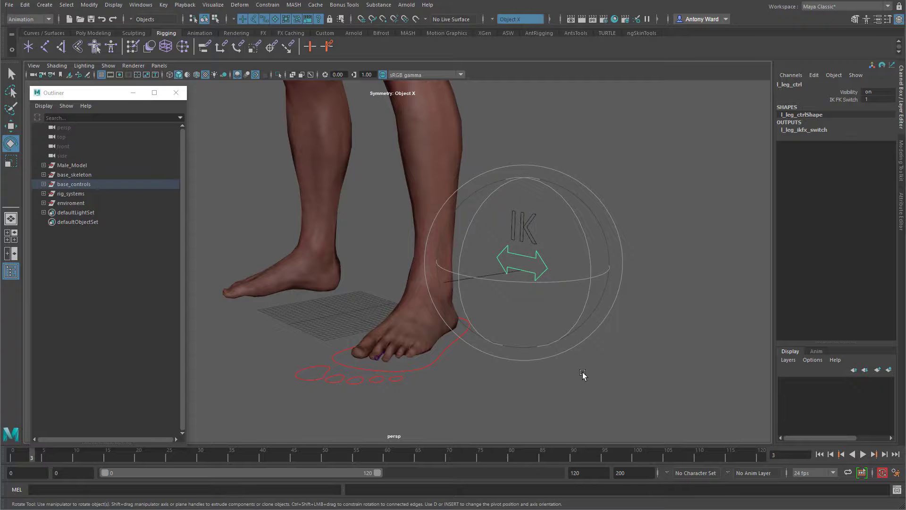
click(502, 380)
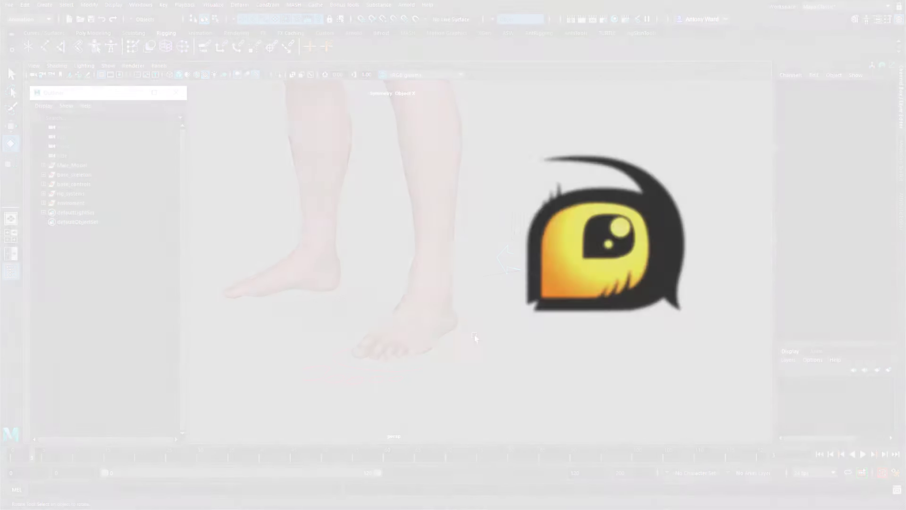